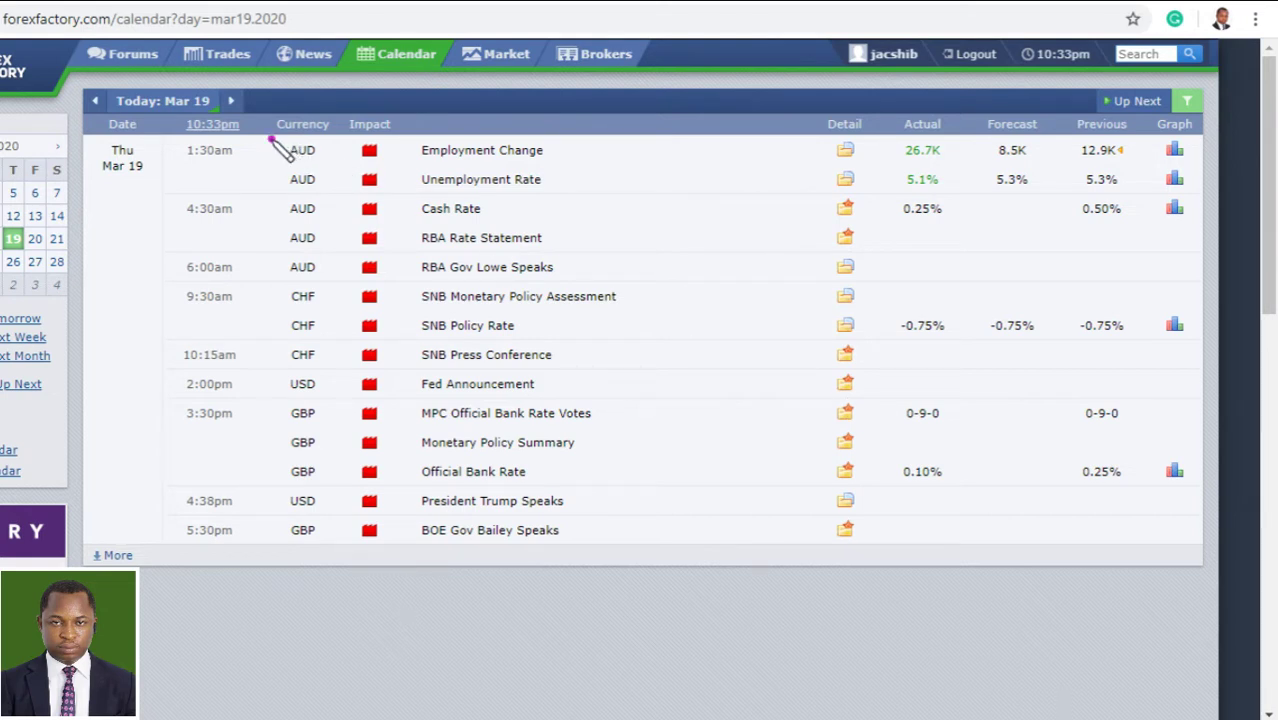
Mark the AUD employment data, the GBP bank rate events and President Trump Speaks on the Mar 19 calendar with temporary pen strokes.
{"action": "left_click_drag", "start_coordinate": [268, 138], "coordinate": [426, 137]}
{"action": "mouse_move", "coordinate": [507, 138]}
{"action": "left_mouse_down"}
{"action": "mouse_move", "coordinate": [638, 165]}
{"action": "mouse_move", "coordinate": [630, 425]}
{"action": "mouse_move", "coordinate": [606, 578]}
{"action": "mouse_move", "coordinate": [252, 584]}
{"action": "mouse_move", "coordinate": [237, 242]}
{"action": "mouse_move", "coordinate": [262, 118]}
{"action": "left_mouse_up"}
{"action": "mouse_move", "coordinate": [272, 192]}
{"action": "left_mouse_down"}
{"action": "mouse_move", "coordinate": [525, 188]}
{"action": "mouse_move", "coordinate": [575, 172]}
{"action": "mouse_move", "coordinate": [415, 131]}
{"action": "mouse_move", "coordinate": [270, 134]}
{"action": "mouse_move", "coordinate": [266, 194]}
{"action": "left_mouse_up"}
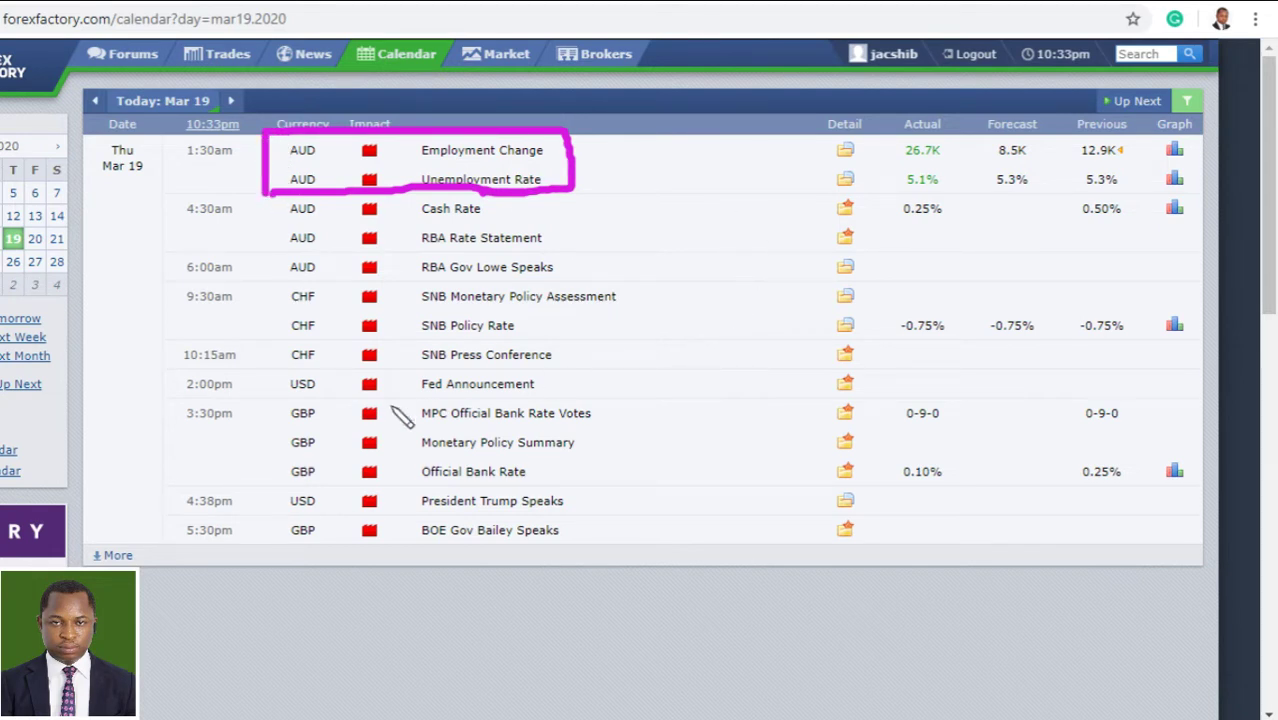
{"action": "mouse_move", "coordinate": [283, 400]}
{"action": "left_mouse_down"}
{"action": "mouse_move", "coordinate": [630, 415]}
{"action": "mouse_move", "coordinate": [627, 488]}
{"action": "mouse_move", "coordinate": [254, 484]}
{"action": "left_mouse_up"}
{"action": "mouse_move", "coordinate": [660, 505]}
{"action": "left_mouse_down"}
{"action": "mouse_move", "coordinate": [572, 507]}
{"action": "mouse_move", "coordinate": [588, 514]}
{"action": "left_mouse_up"}
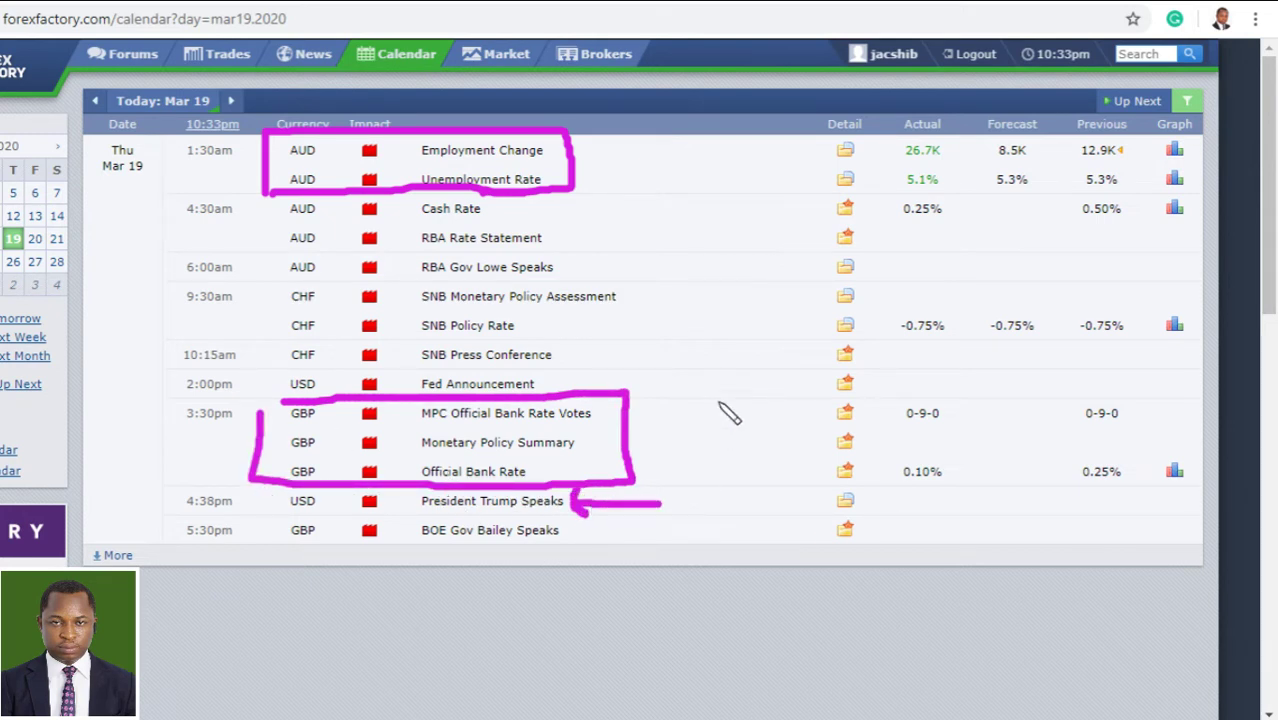
{"action": "key", "text": "Escape"}
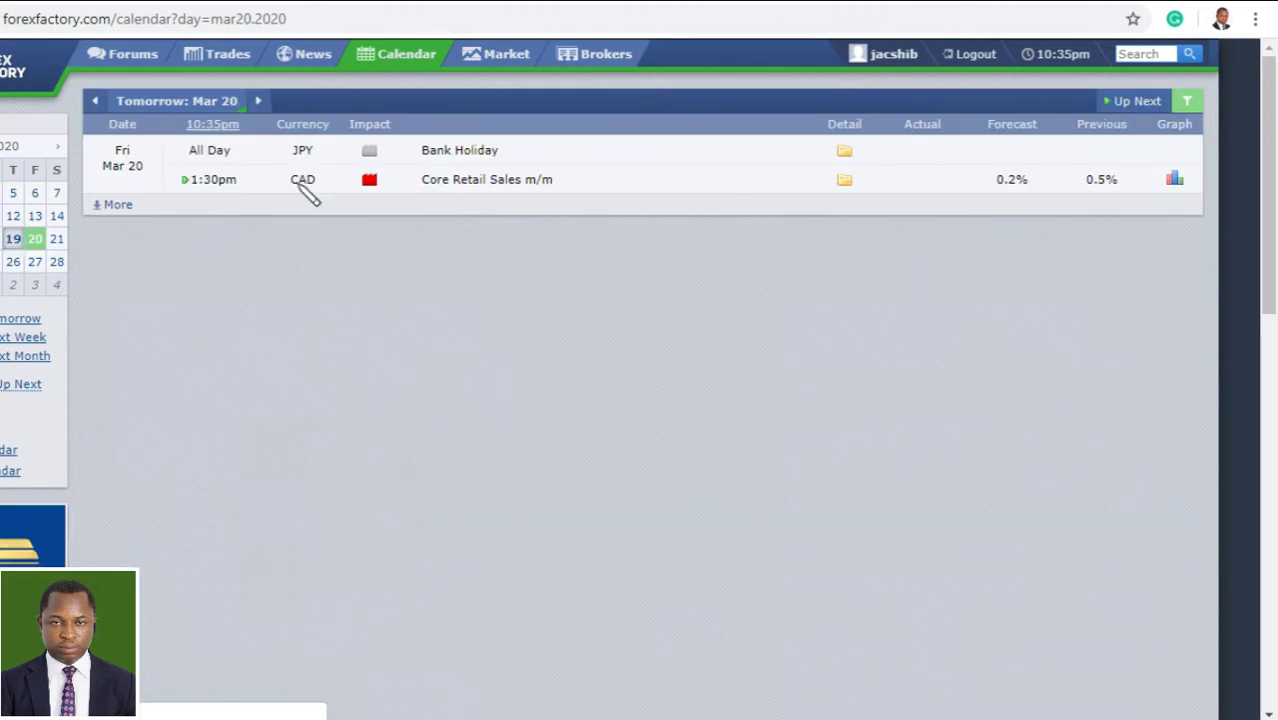
Underline the CAD Core Retail Sales event and point a temporary arrow at the JPY Bank Holiday on the Mar 20 calendar.
{"action": "left_click_drag", "start_coordinate": [172, 198], "coordinate": [356, 201]}
{"action": "left_click_drag", "start_coordinate": [447, 205], "coordinate": [579, 204]}
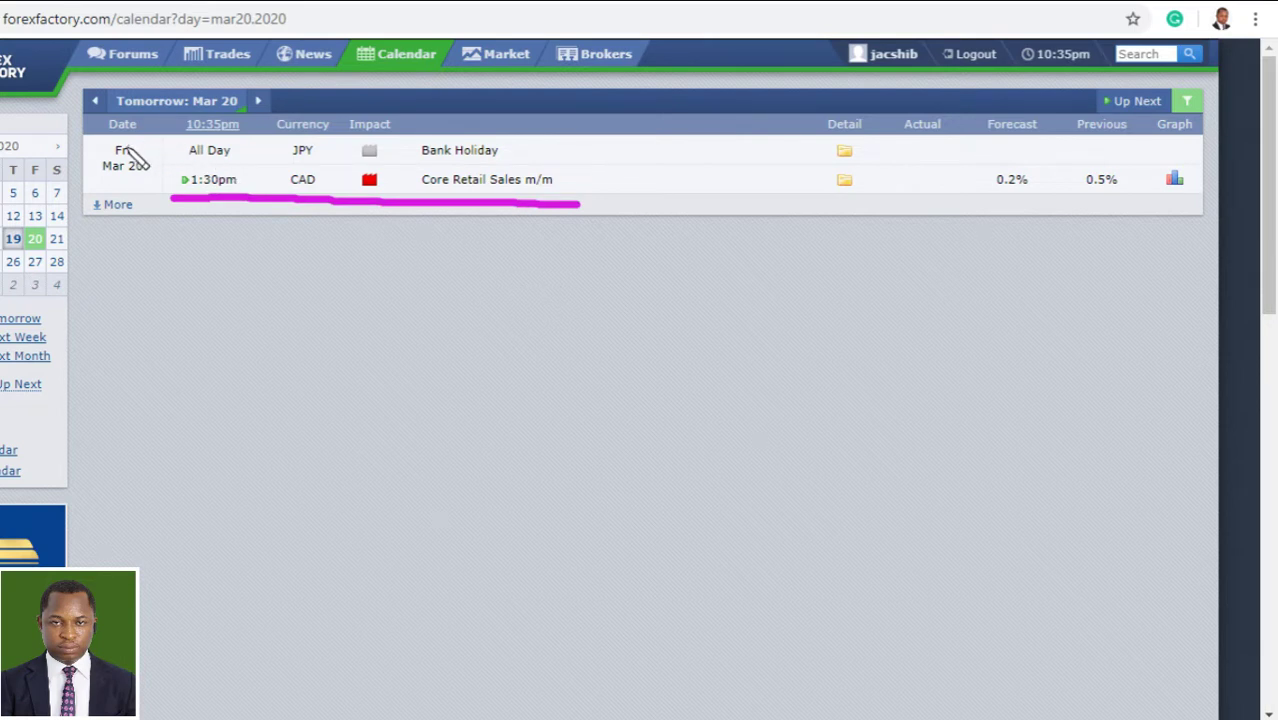
{"action": "mouse_move", "coordinate": [115, 147]}
{"action": "left_mouse_down"}
{"action": "mouse_move", "coordinate": [172, 148]}
{"action": "mouse_move", "coordinate": [152, 160]}
{"action": "mouse_move", "coordinate": [176, 148]}
{"action": "left_mouse_up"}
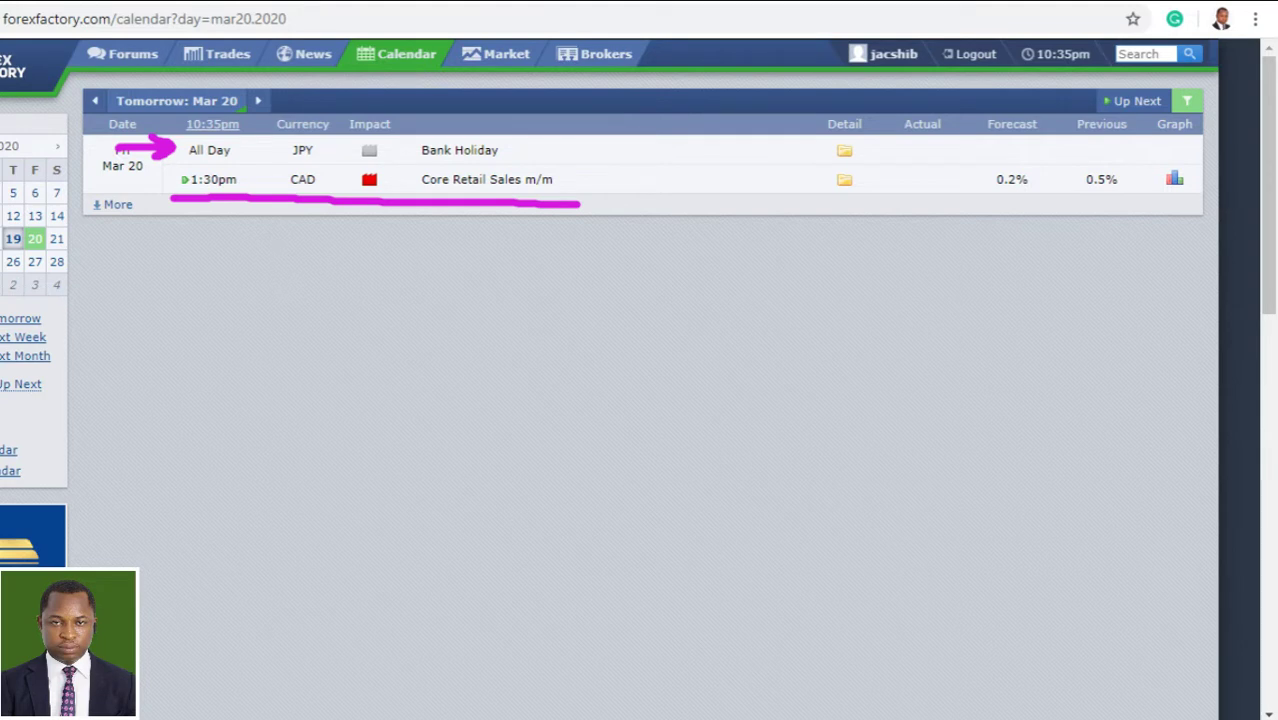
{"action": "key", "text": "Escape"}
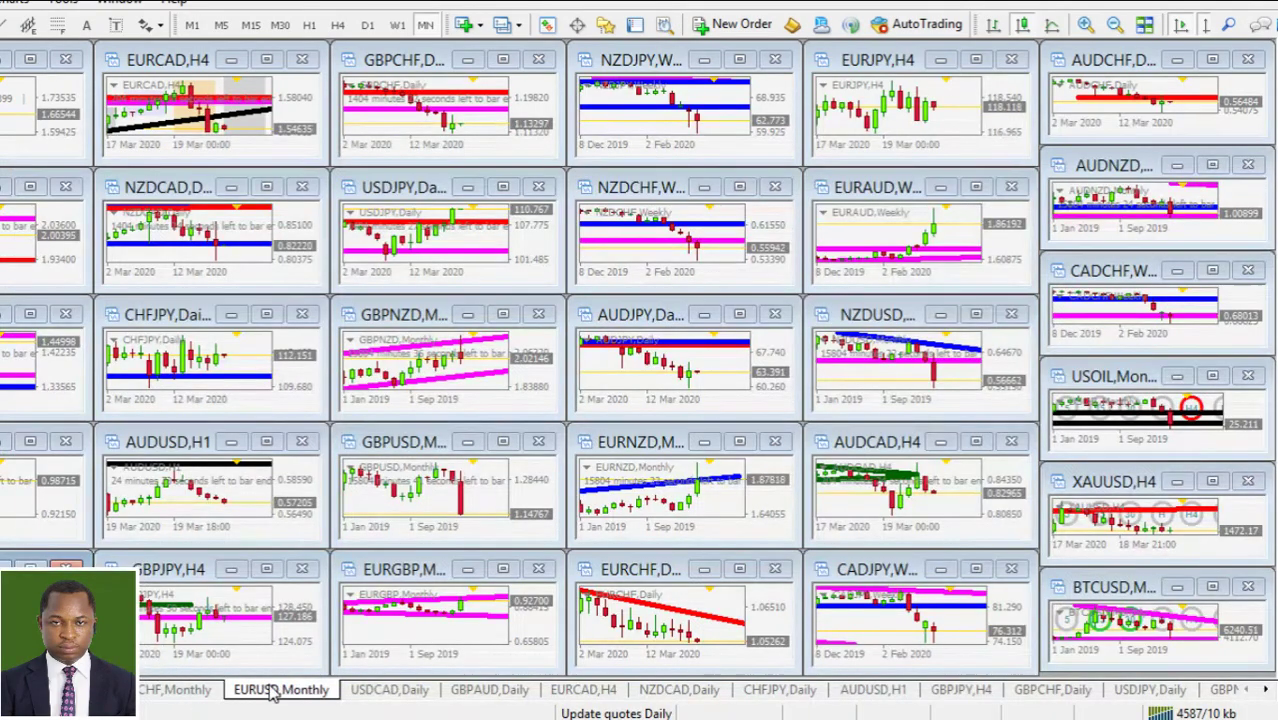
Bring up the monthly EURUSD chart in MetaTrader and enlarge its candles horizontally and vertically.
{"action": "left_click", "coordinate": [272, 683]}
{"action": "left_click_drag", "start_coordinate": [1250, 231], "coordinate": [1250, 252]}
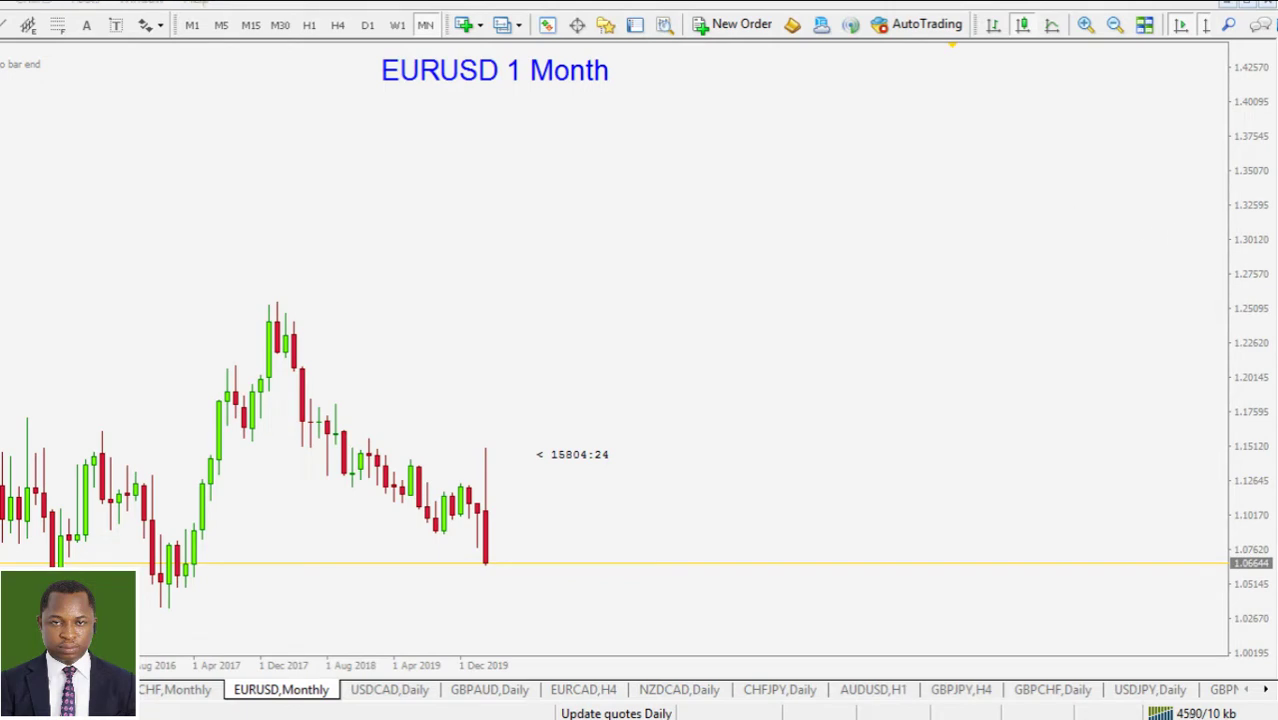
{"action": "left_click_drag", "start_coordinate": [378, 97], "coordinate": [616, 95]}
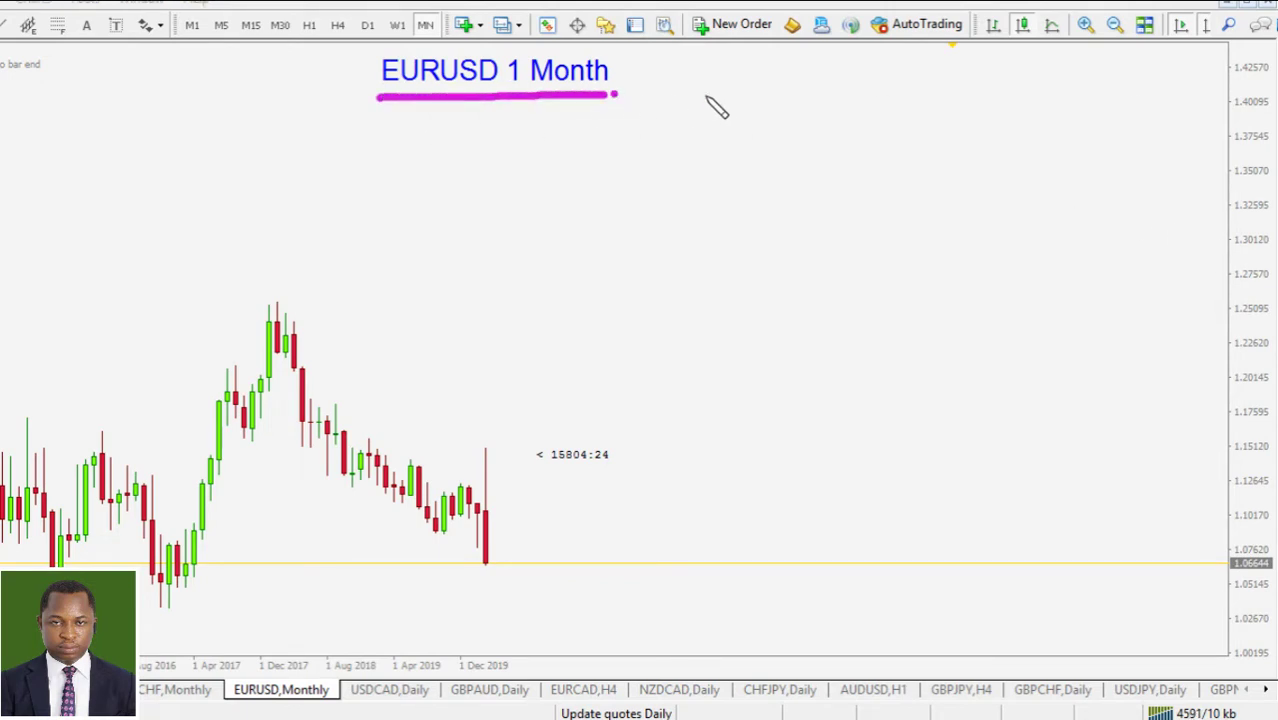
{"action": "key", "text": "Escape"}
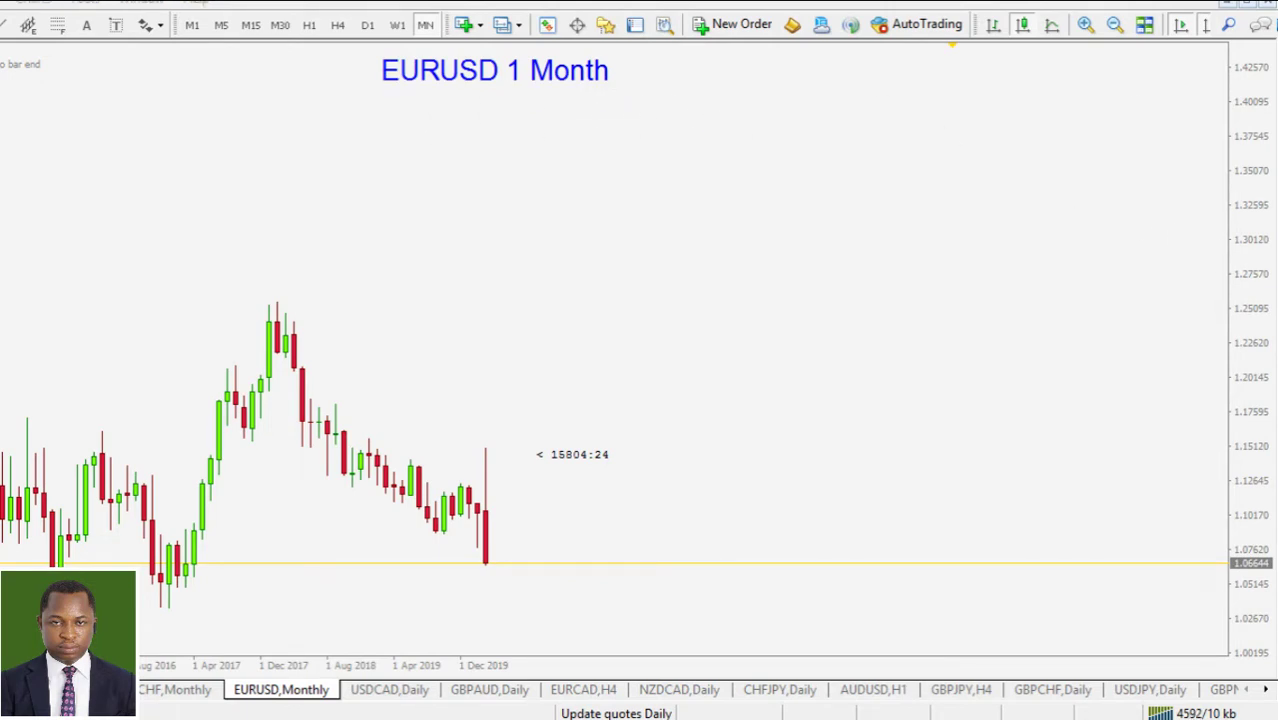
{"action": "left_click", "coordinate": [1084, 26]}
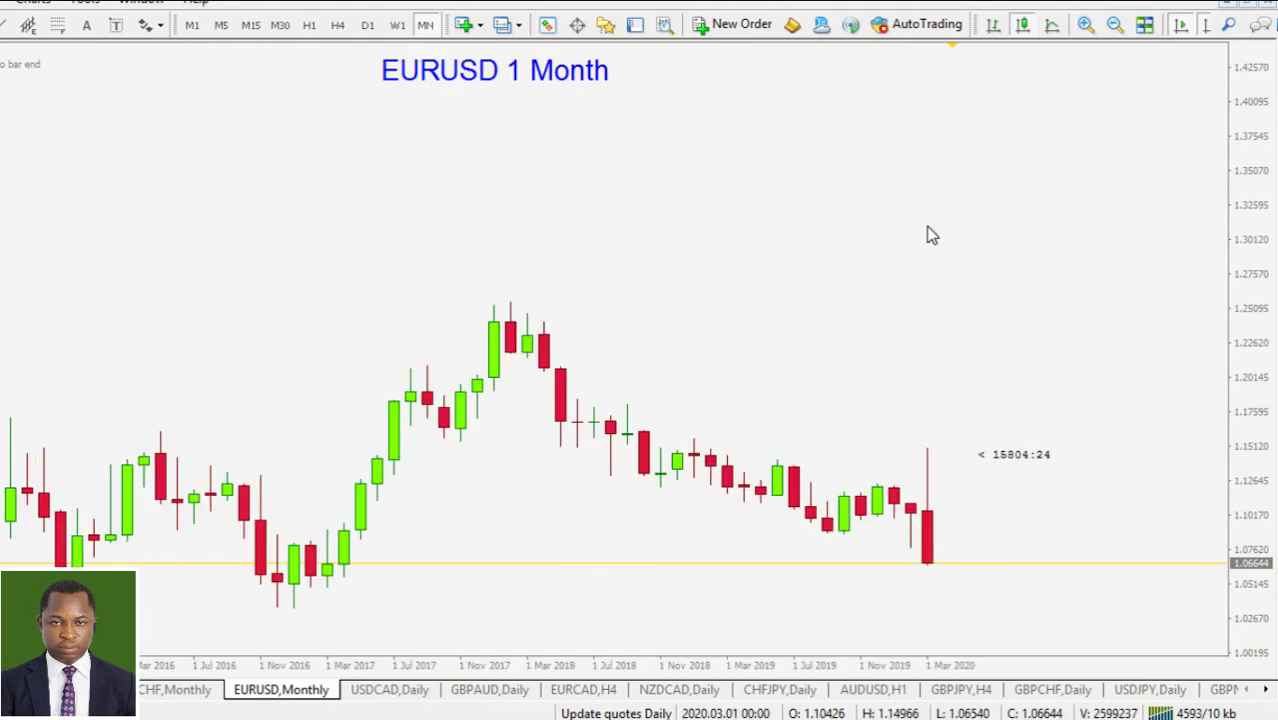
{"action": "left_click_drag", "start_coordinate": [1255, 379], "coordinate": [1228, 283]}
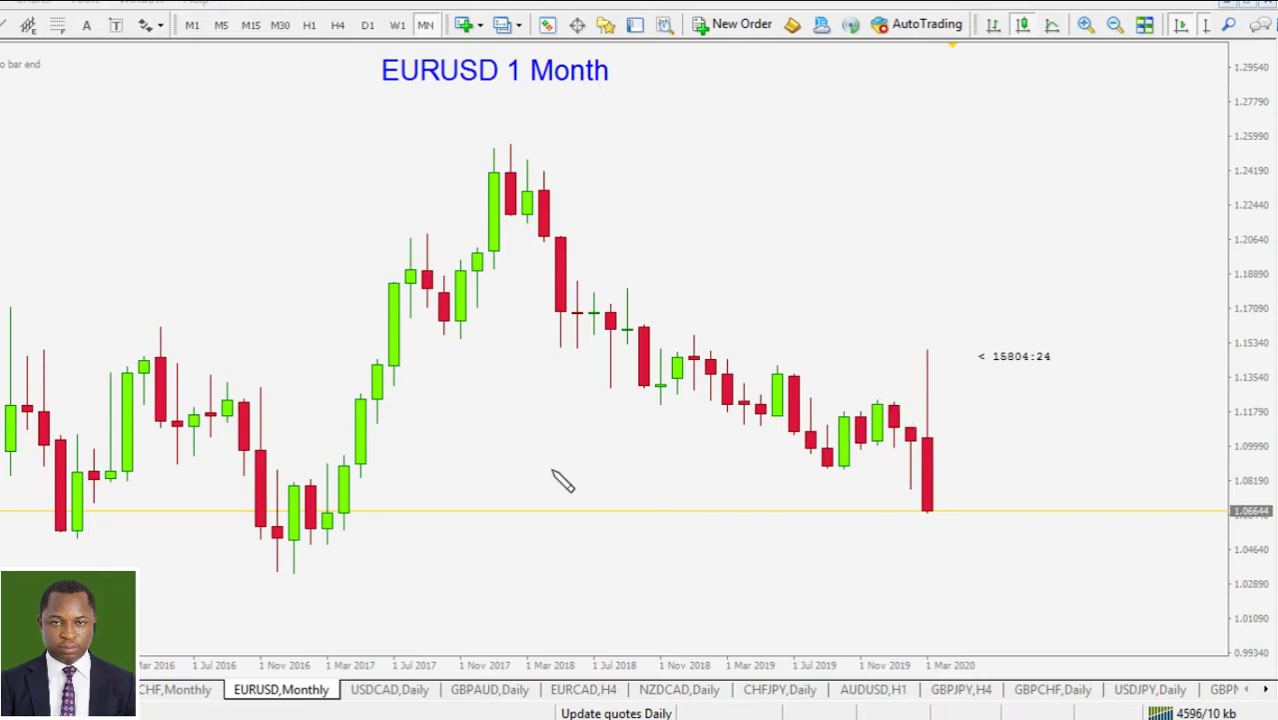
Circle the monthly price history with temporary pen strokes and trace the rise from late 2016 and the decline from the 2018 high.
{"action": "mouse_move", "coordinate": [2, 440]}
{"action": "left_mouse_down"}
{"action": "mouse_move", "coordinate": [928, 456]}
{"action": "mouse_move", "coordinate": [797, 415]}
{"action": "left_mouse_up"}
{"action": "left_click_drag", "start_coordinate": [876, 581], "coordinate": [1053, 381]}
{"action": "mouse_move", "coordinate": [1002, 518]}
{"action": "left_mouse_down"}
{"action": "mouse_move", "coordinate": [240, 237]}
{"action": "mouse_move", "coordinate": [52, 566]}
{"action": "mouse_move", "coordinate": [1158, 550]}
{"action": "left_mouse_up"}
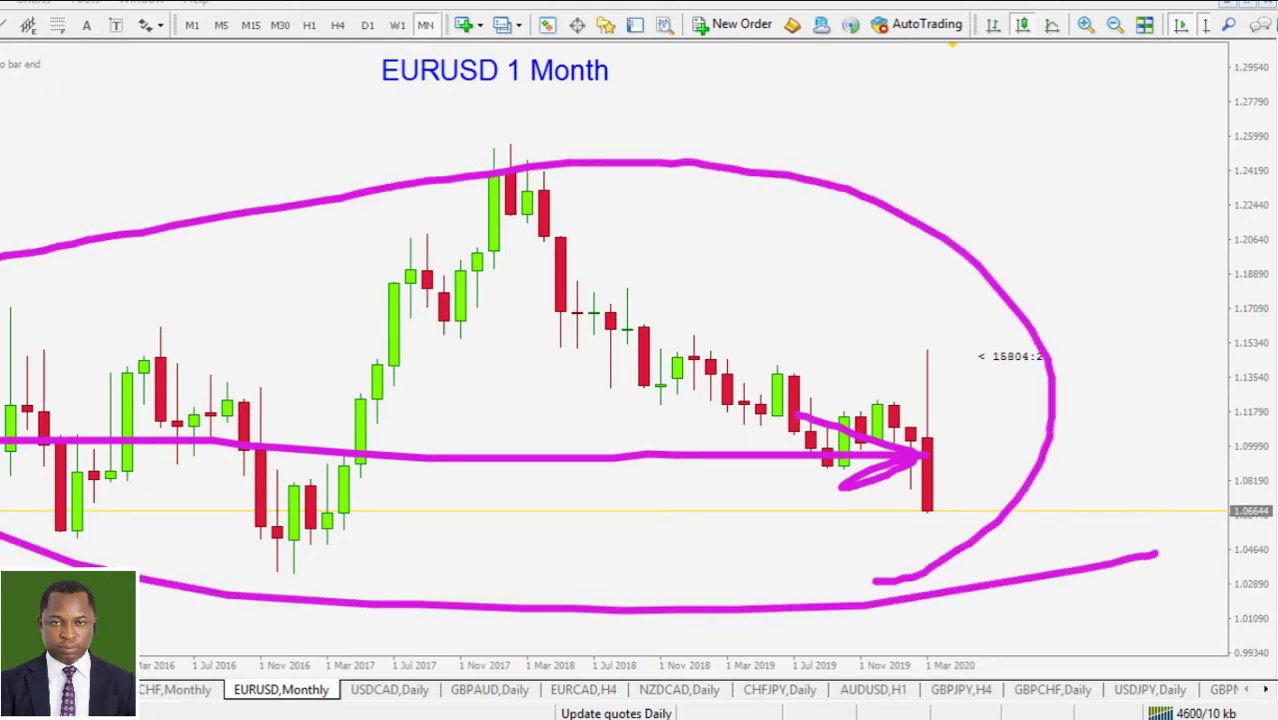
{"action": "key", "text": "e"}
{"action": "mouse_move", "coordinate": [273, 547]}
{"action": "left_mouse_down"}
{"action": "mouse_move", "coordinate": [482, 286]}
{"action": "mouse_move", "coordinate": [741, 389]}
{"action": "mouse_move", "coordinate": [908, 533]}
{"action": "left_mouse_up"}
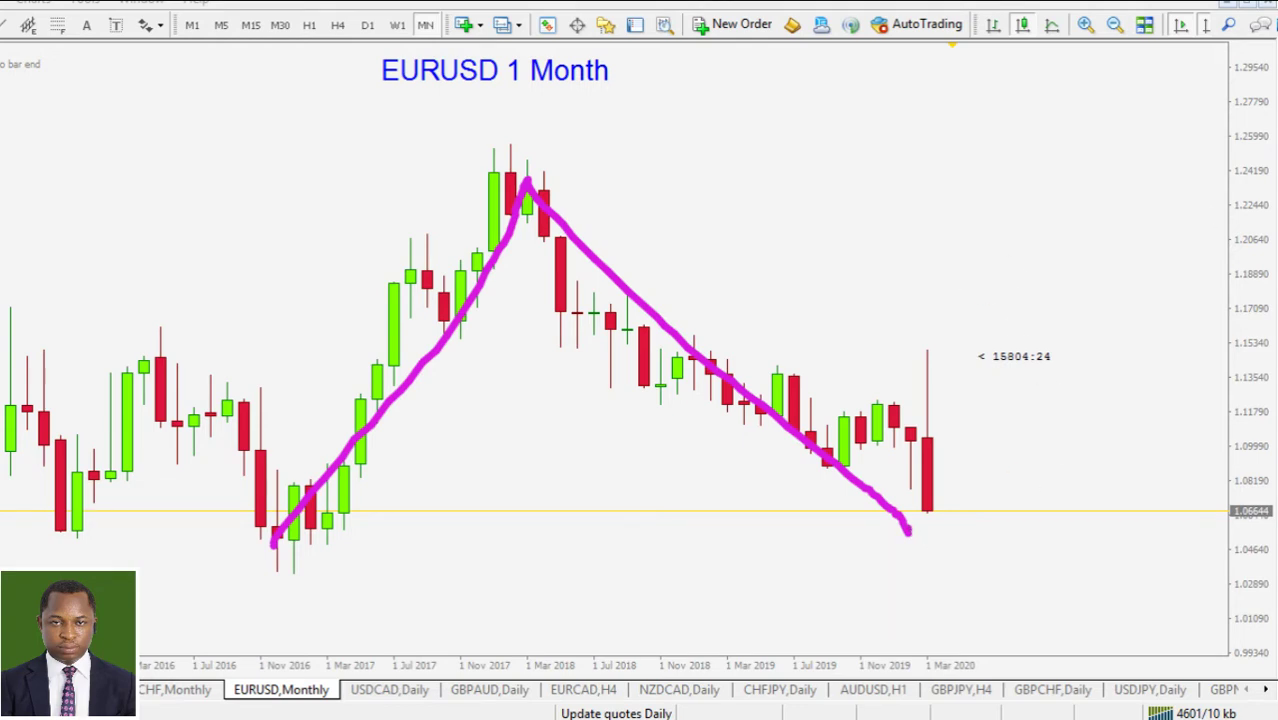
{"action": "key", "text": "e"}
Mark the late-2016 low and the earlier lows beside it with temporary horizontal pen strokes.
{"action": "mouse_move", "coordinate": [378, 576]}
{"action": "left_mouse_down"}
{"action": "mouse_move", "coordinate": [243, 577]}
{"action": "mouse_move", "coordinate": [365, 577]}
{"action": "mouse_move", "coordinate": [265, 573]}
{"action": "mouse_move", "coordinate": [293, 572]}
{"action": "left_mouse_up"}
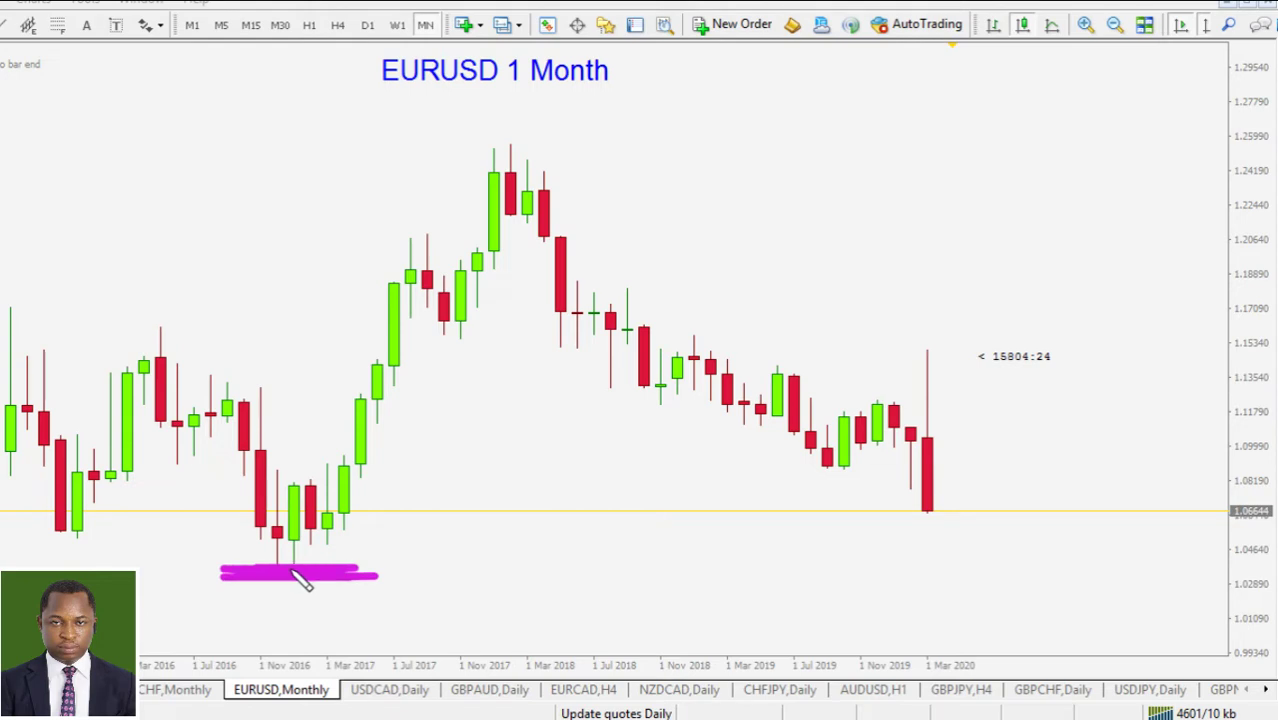
{"action": "mouse_move", "coordinate": [40, 535]}
{"action": "left_mouse_down"}
{"action": "mouse_move", "coordinate": [98, 536]}
{"action": "mouse_move", "coordinate": [1, 556]}
{"action": "left_mouse_up"}
{"action": "left_click_drag", "start_coordinate": [370, 585], "coordinate": [280, 584]}
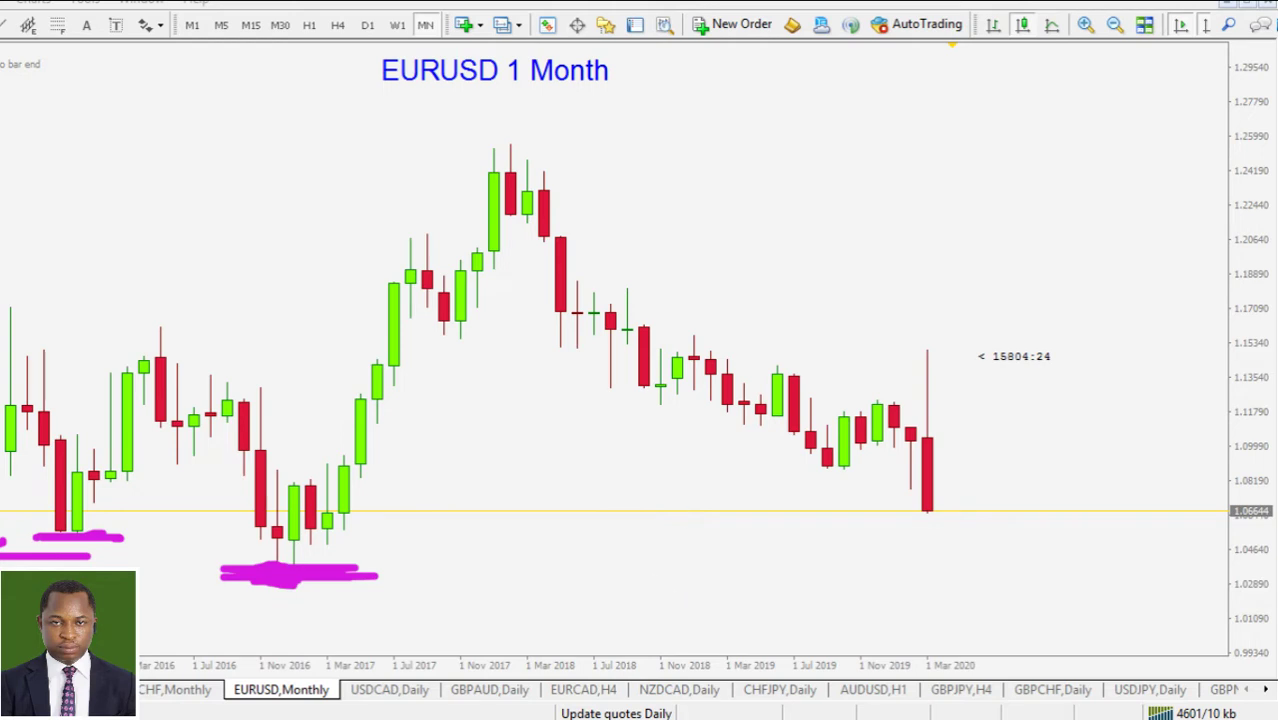
{"action": "key", "text": "Escape"}
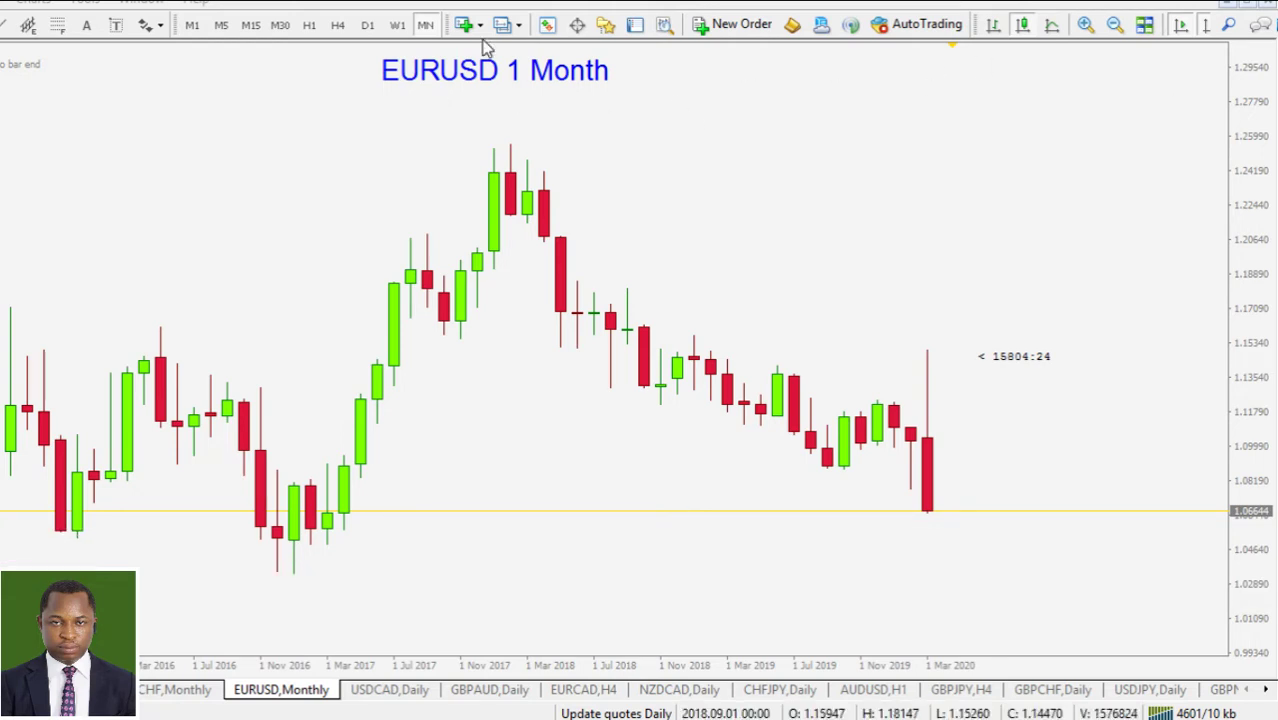
Draw a horizontal trendline under the late-2016 low at about 1.0355, extend it beyond the latest candle and edit its properties.
{"action": "left_click_drag", "start_coordinate": [558, 180], "coordinate": [1183, 182]}
{"action": "mouse_move", "coordinate": [861, 180]}
{"action": "left_mouse_down"}
{"action": "mouse_move", "coordinate": [788, 313]}
{"action": "mouse_move", "coordinate": [514, 571]}
{"action": "mouse_move", "coordinate": [548, 576]}
{"action": "left_mouse_up"}
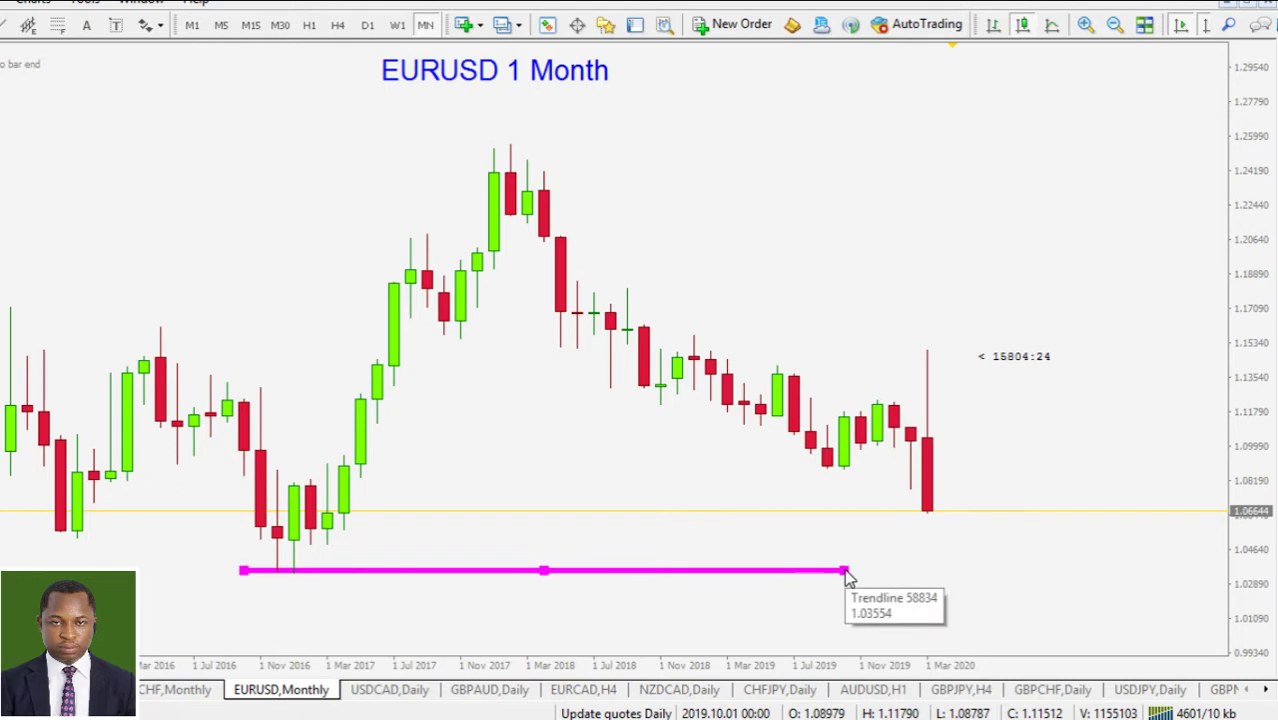
{"action": "left_click_drag", "start_coordinate": [846, 573], "coordinate": [1133, 575]}
{"action": "right_click", "coordinate": [1133, 576]}
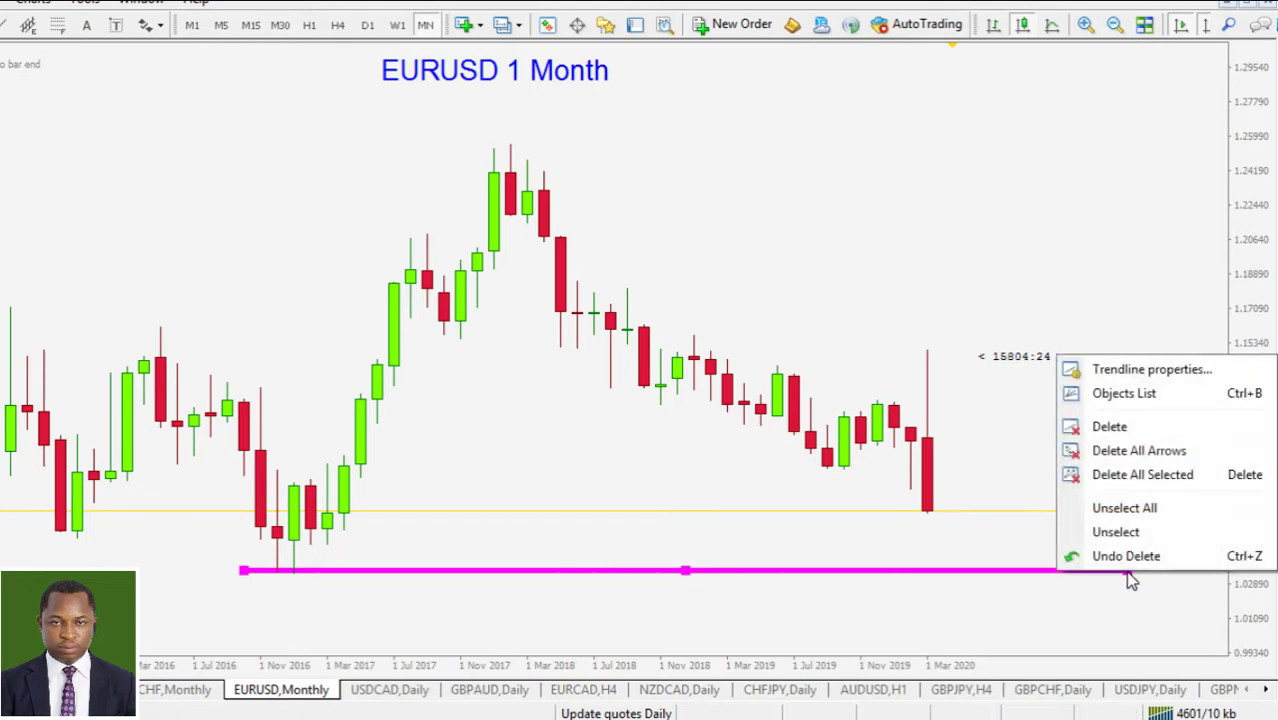
{"action": "left_click", "coordinate": [1144, 368]}
{"action": "left_click", "coordinate": [764, 368]}
{"action": "left_click", "coordinate": [762, 449]}
{"action": "left_click", "coordinate": [663, 443]}
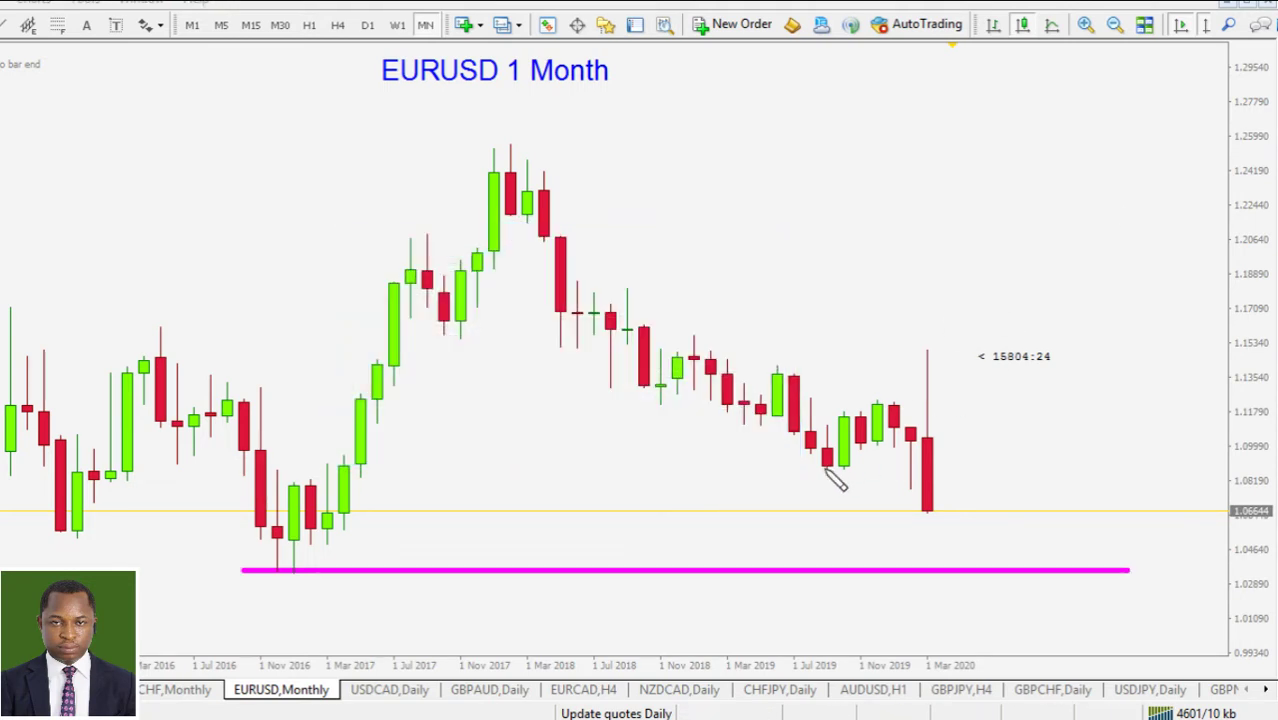
Highlight the late-2016 low in blue and sketch a crossed-out line at the 2018 high with an arrow down toward the current price.
{"action": "mouse_move", "coordinate": [303, 566]}
{"action": "left_mouse_down"}
{"action": "mouse_move", "coordinate": [290, 578]}
{"action": "mouse_move", "coordinate": [310, 578]}
{"action": "left_mouse_up"}
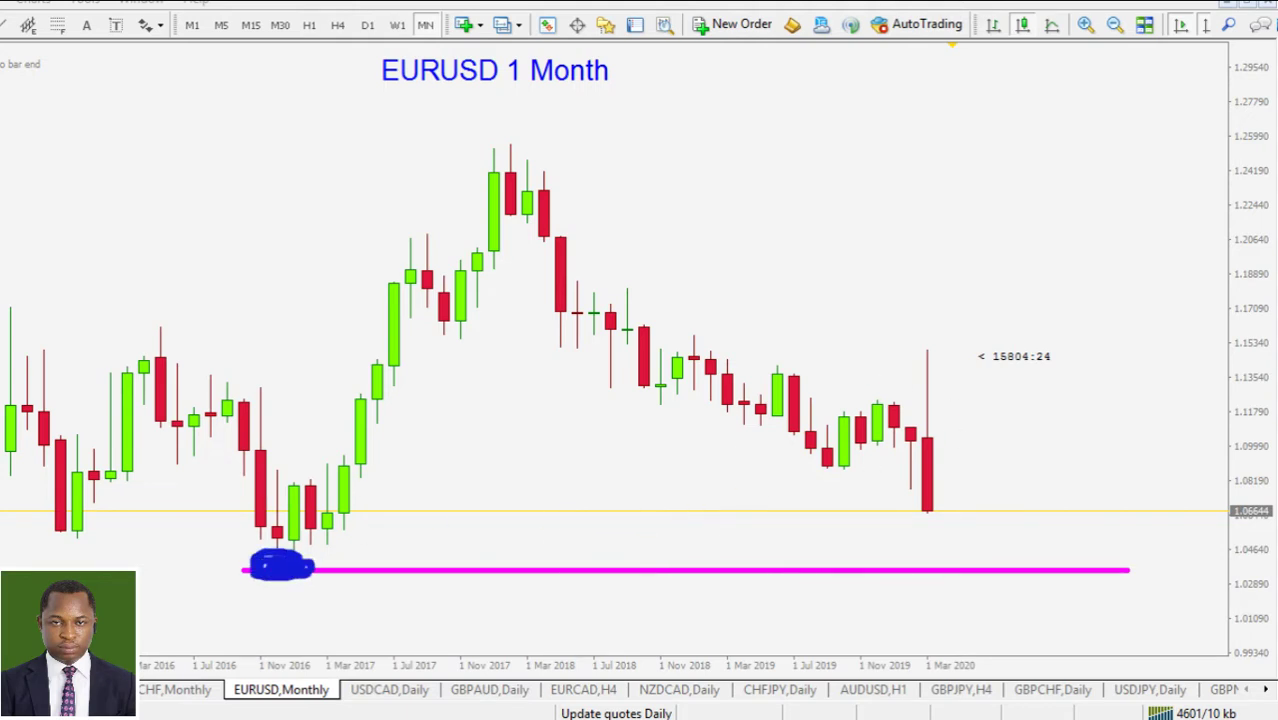
{"action": "key", "text": "ctrl+z"}
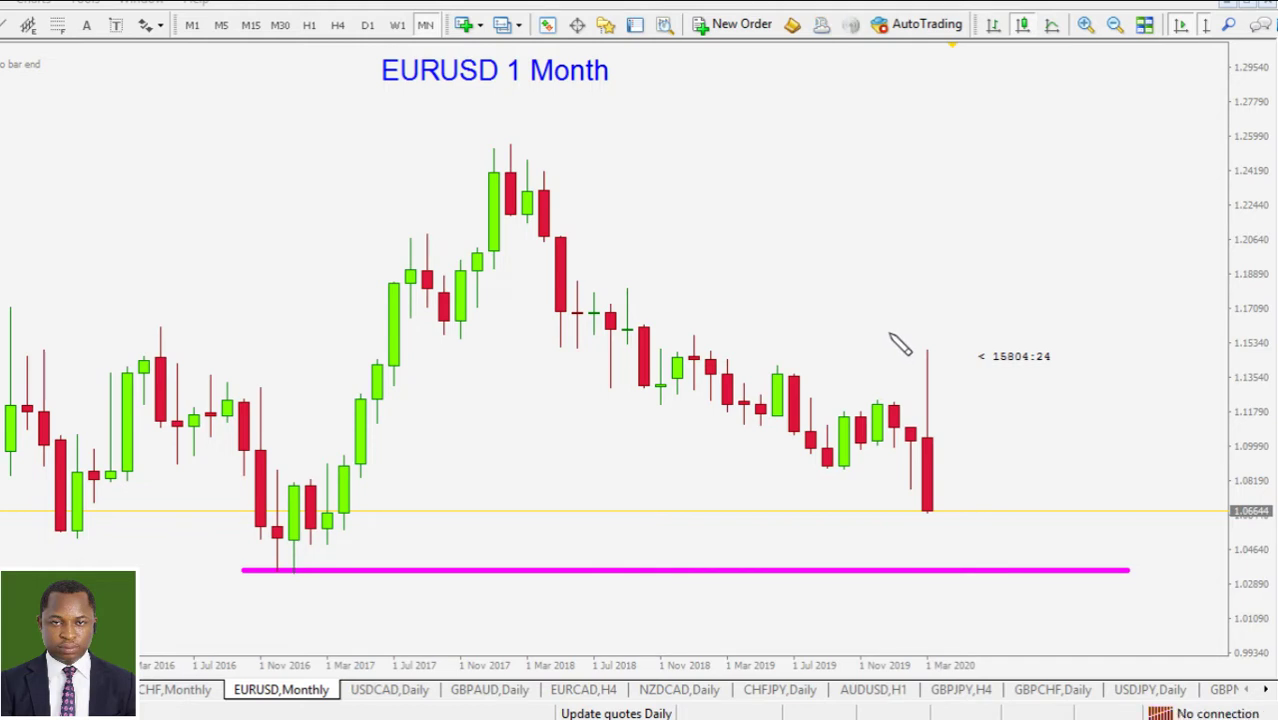
{"action": "mouse_move", "coordinate": [336, 149]}
{"action": "left_mouse_down"}
{"action": "mouse_move", "coordinate": [1088, 152]}
{"action": "mouse_move", "coordinate": [1137, 164]}
{"action": "mouse_move", "coordinate": [1089, 170]}
{"action": "left_mouse_up"}
{"action": "left_click_drag", "start_coordinate": [1136, 127], "coordinate": [1166, 138]}
{"action": "left_click_drag", "start_coordinate": [1166, 123], "coordinate": [1154, 134]}
{"action": "mouse_move", "coordinate": [1016, 158]}
{"action": "left_mouse_down"}
{"action": "mouse_move", "coordinate": [993, 491]}
{"action": "mouse_move", "coordinate": [1021, 449]}
{"action": "left_mouse_up"}
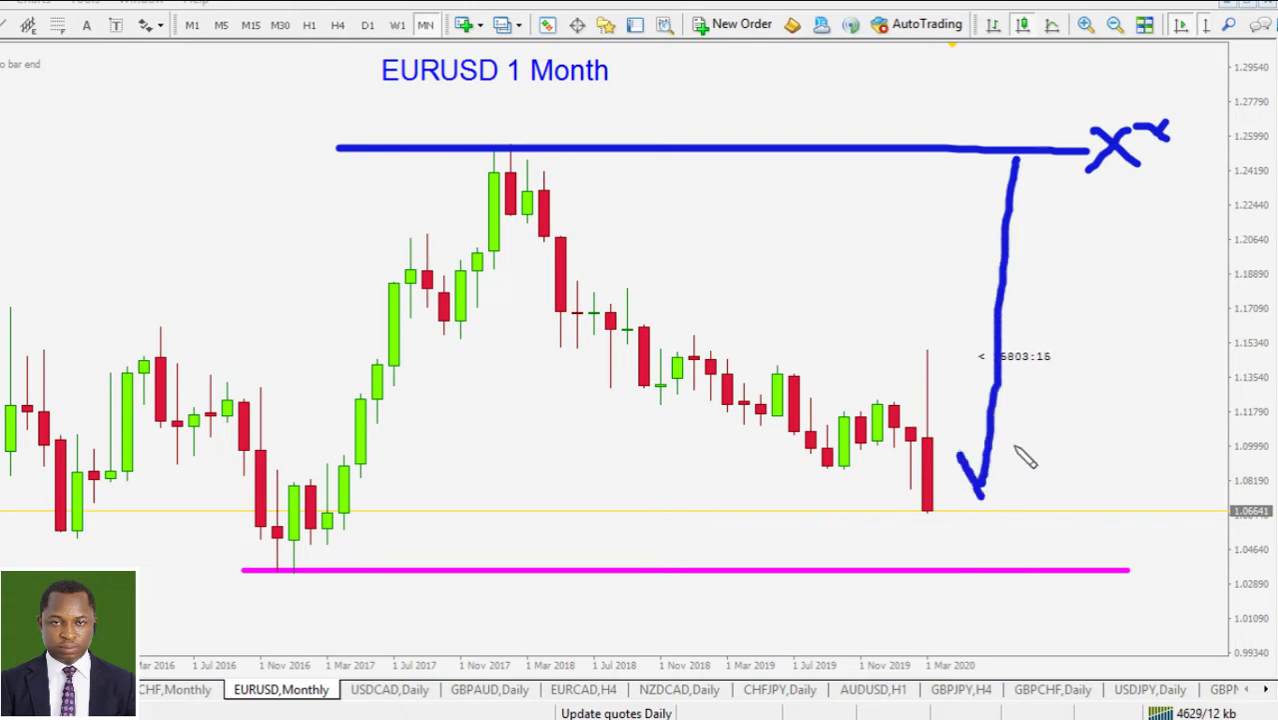
{"action": "key", "text": "Escape"}
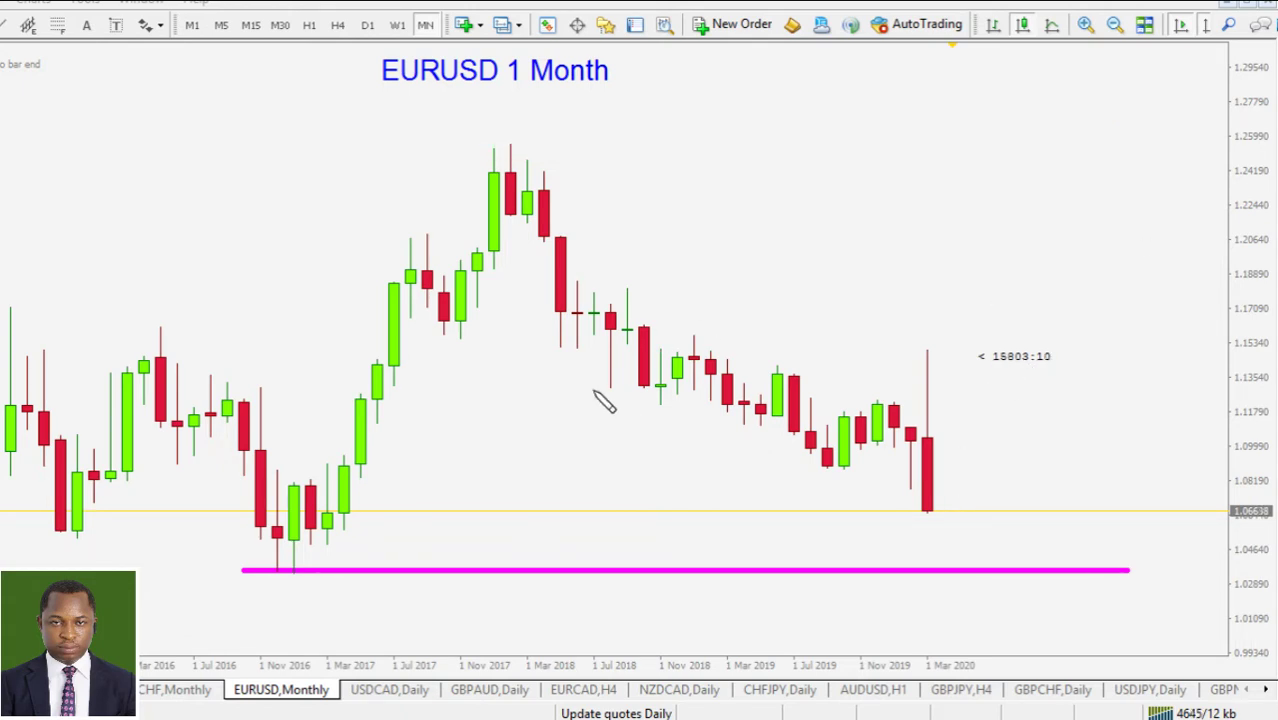
Sketch the horizontal level near 1.15 with temporary pen strokes from the late-2017 lows to beyond the March 2020 candle.
{"action": "mouse_move", "coordinate": [370, 340]}
{"action": "left_mouse_down"}
{"action": "mouse_move", "coordinate": [501, 340]}
{"action": "mouse_move", "coordinate": [420, 380]}
{"action": "left_mouse_up"}
{"action": "left_click", "coordinate": [539, 341]}
{"action": "left_click_drag", "start_coordinate": [549, 341], "coordinate": [628, 341]}
{"action": "left_click_drag", "start_coordinate": [583, 361], "coordinate": [545, 392]}
{"action": "mouse_move", "coordinate": [628, 341]}
{"action": "left_mouse_down"}
{"action": "mouse_move", "coordinate": [718, 341]}
{"action": "mouse_move", "coordinate": [690, 325]}
{"action": "mouse_move", "coordinate": [692, 308]}
{"action": "mouse_move", "coordinate": [730, 343]}
{"action": "mouse_move", "coordinate": [968, 336]}
{"action": "mouse_move", "coordinate": [883, 345]}
{"action": "mouse_move", "coordinate": [941, 344]}
{"action": "mouse_move", "coordinate": [927, 350]}
{"action": "mouse_move", "coordinate": [924, 285]}
{"action": "mouse_move", "coordinate": [975, 315]}
{"action": "left_mouse_up"}
{"action": "left_click_drag", "start_coordinate": [372, 342], "coordinate": [1036, 340]}
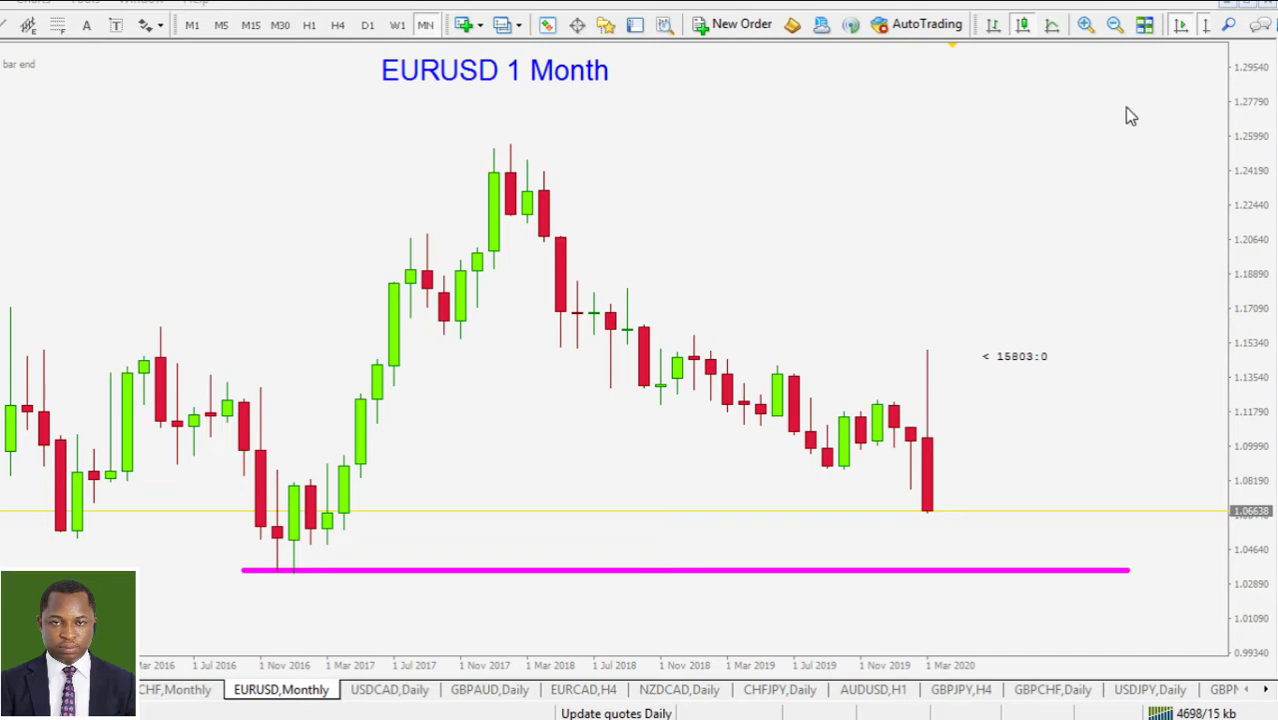
Copy the horizontal trendline up to the level near 1.15, spanning from the late-2017 lows to just past the latest candle.
{"action": "double_click", "coordinate": [692, 572]}
{"action": "left_click_drag", "start_coordinate": [692, 576], "coordinate": [728, 355], "text": "ctrl"}
{"action": "left_click_drag", "start_coordinate": [296, 357], "coordinate": [441, 362]}
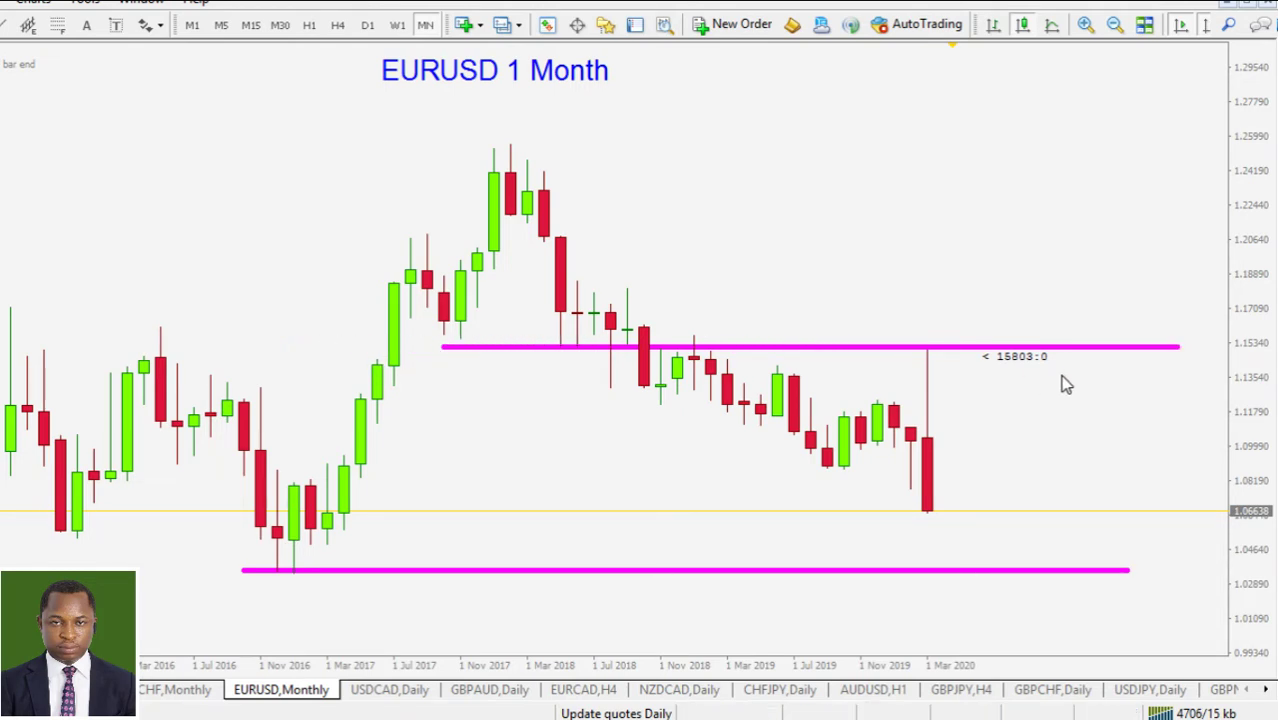
{"action": "left_click_drag", "start_coordinate": [1178, 352], "coordinate": [1113, 360]}
{"action": "double_click", "coordinate": [1112, 350]}
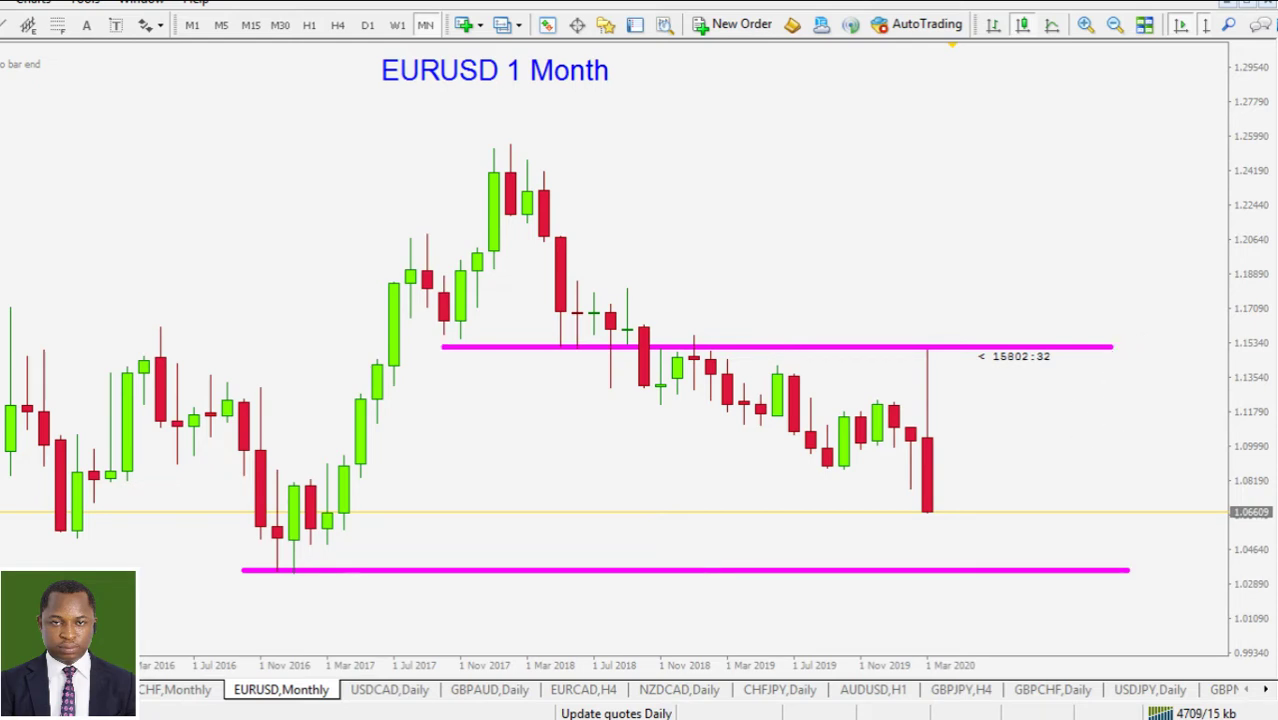
Trace the upper trendline and mark the March 2020 candle's top and its drop past the 2019 low with temporary pen strokes.
{"action": "left_click_drag", "start_coordinate": [448, 345], "coordinate": [1128, 340]}
{"action": "mouse_move", "coordinate": [900, 275]}
{"action": "left_mouse_down"}
{"action": "mouse_move", "coordinate": [902, 310]}
{"action": "mouse_move", "coordinate": [908, 278]}
{"action": "mouse_move", "coordinate": [952, 289]}
{"action": "left_mouse_up"}
{"action": "key", "text": "Escape"}
{"action": "mouse_move", "coordinate": [843, 465]}
{"action": "left_mouse_down"}
{"action": "mouse_move", "coordinate": [921, 348]}
{"action": "mouse_move", "coordinate": [927, 523]}
{"action": "mouse_move", "coordinate": [942, 487]}
{"action": "left_mouse_up"}
{"action": "key", "text": "Escape"}
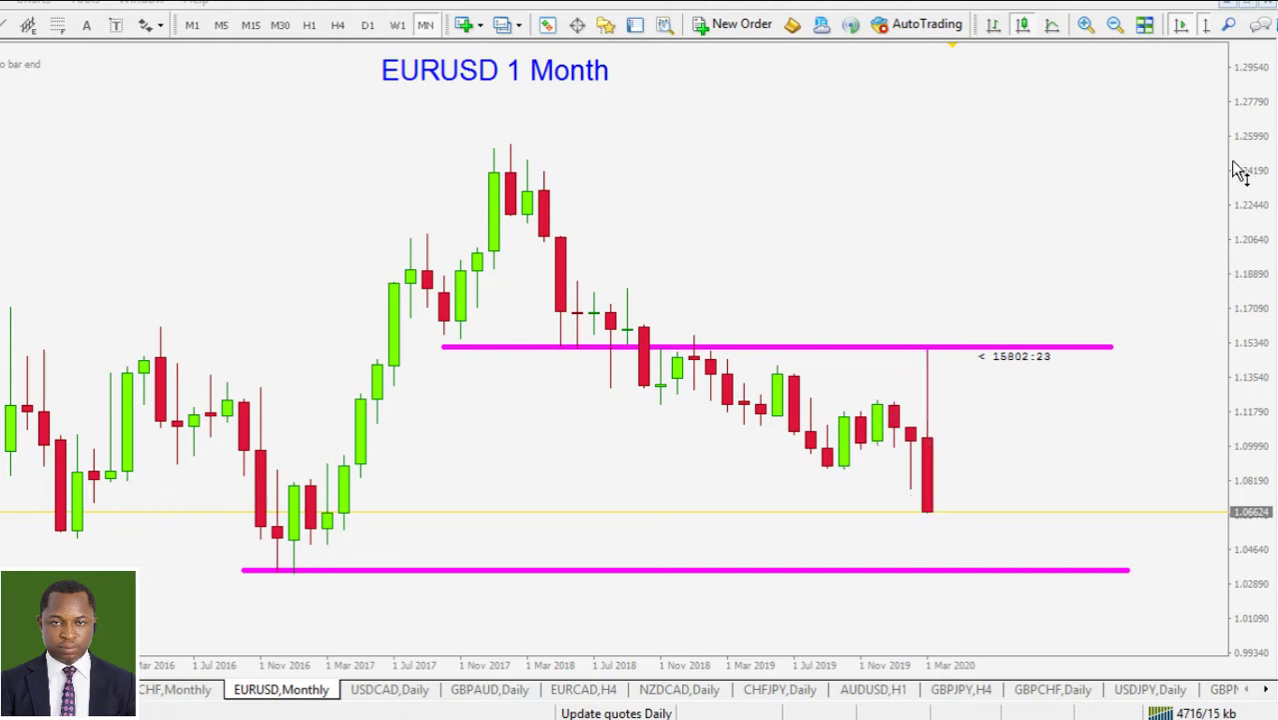
Switch the EURUSD chart to the weekly timeframe, zoomed out one level with the price scale adjusted to fit the recent candles.
{"action": "left_click_drag", "start_coordinate": [1221, 351], "coordinate": [1239, 272]}
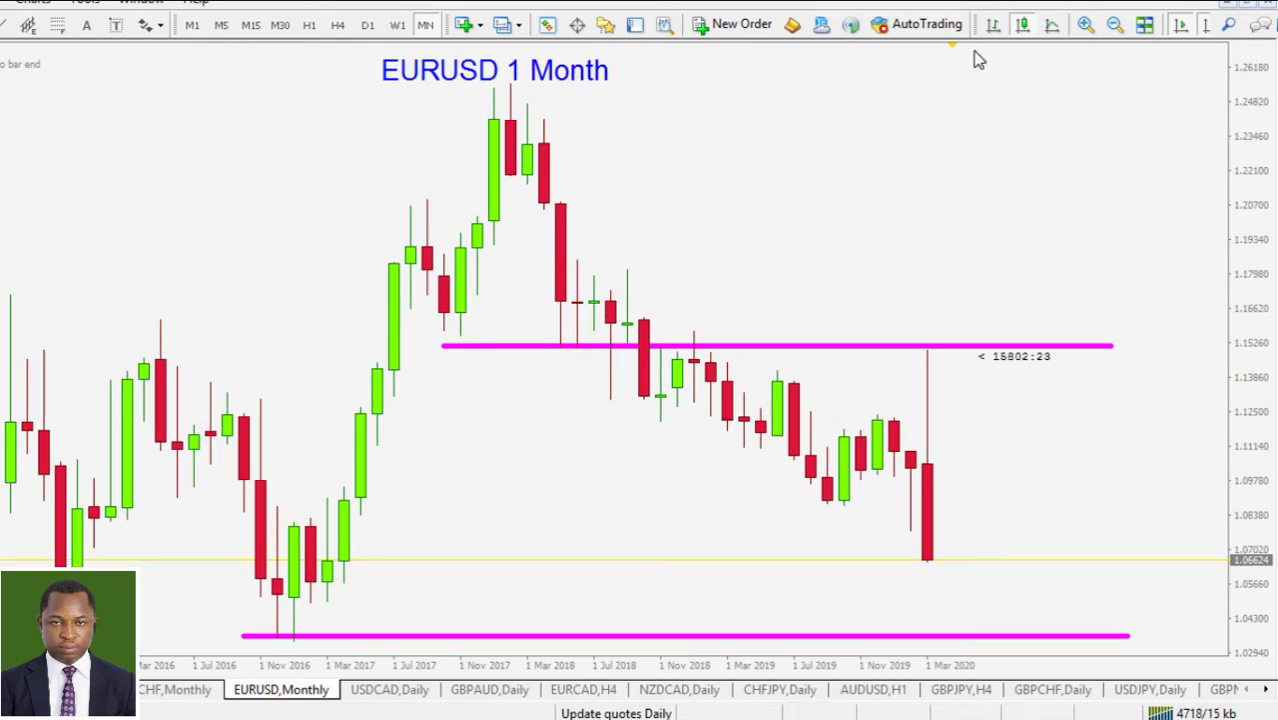
{"action": "left_click", "coordinate": [1114, 25]}
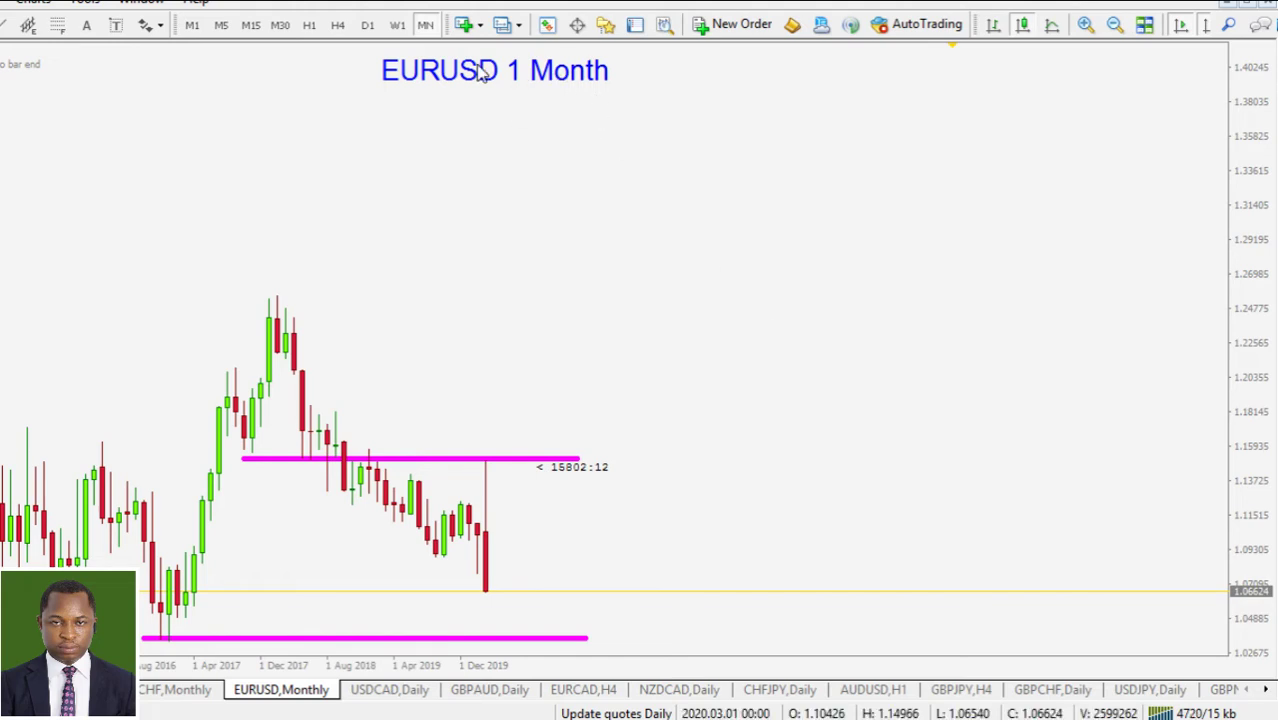
{"action": "left_click", "coordinate": [397, 25]}
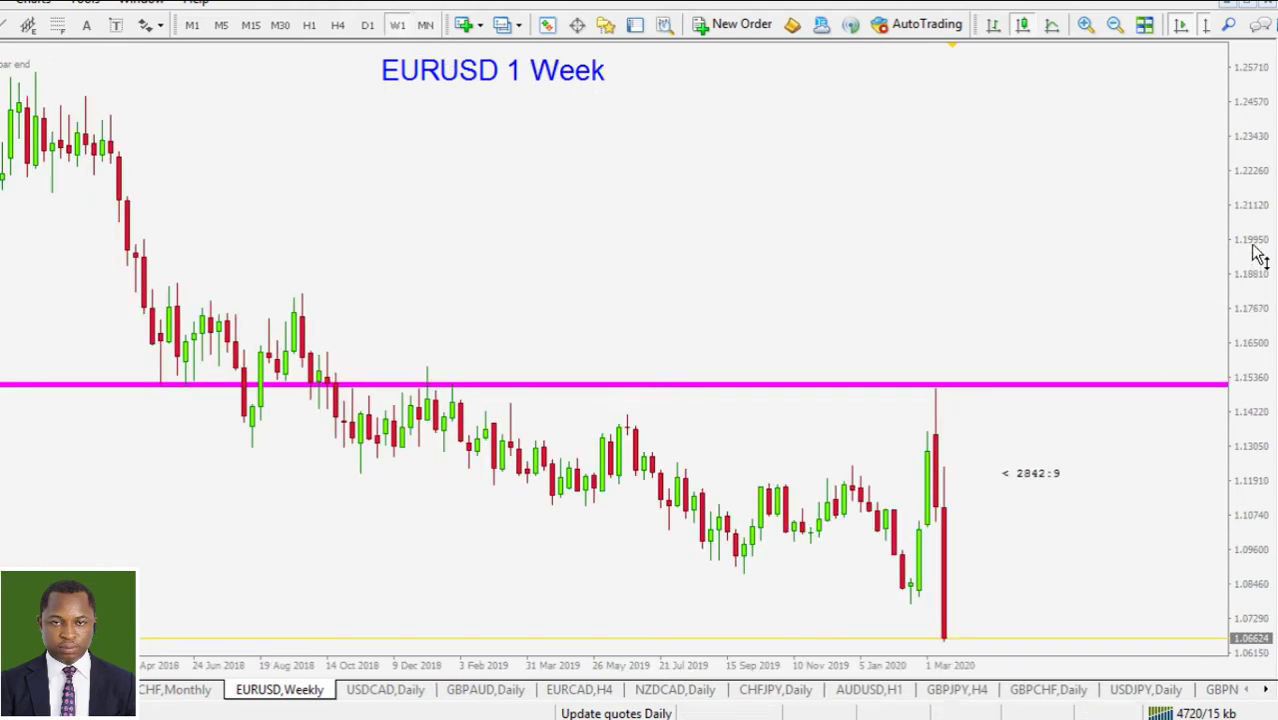
{"action": "left_click_drag", "start_coordinate": [1255, 251], "coordinate": [1236, 286]}
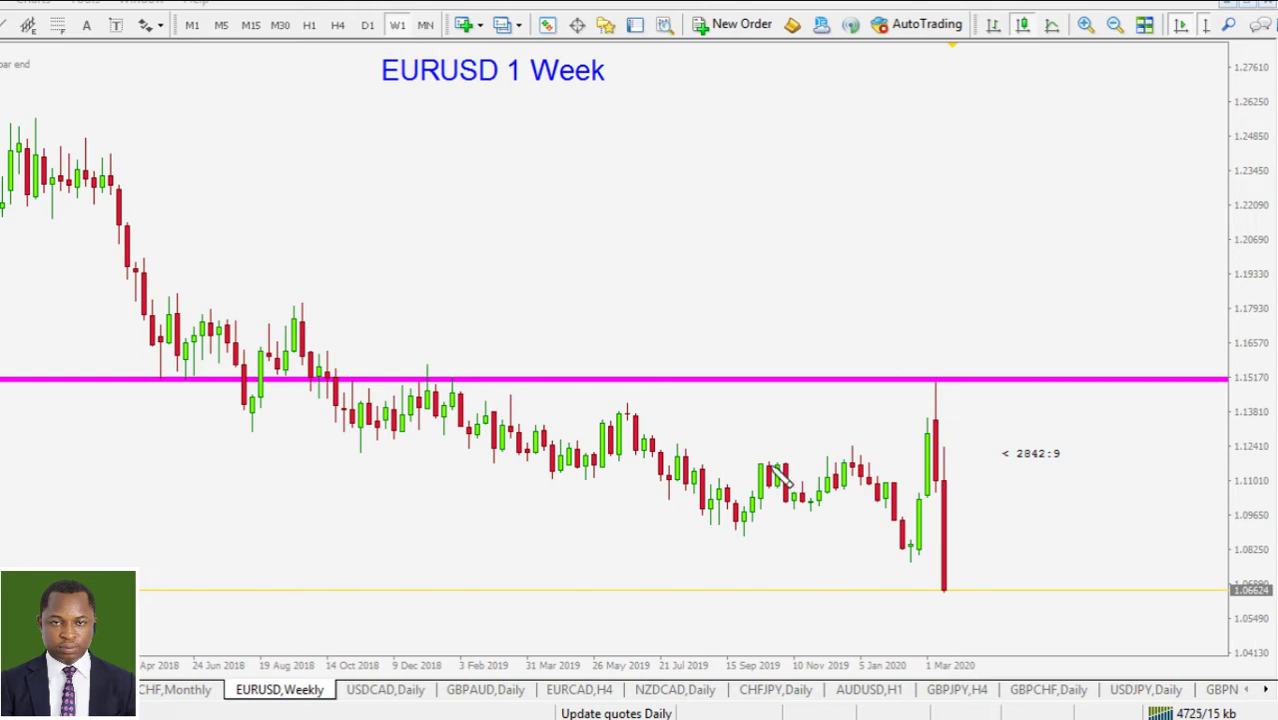
Sketch a temporary widening channel around the weekly candles from mid-2019 to March 2020, with a downward arrow at its lower boundary.
{"action": "left_click_drag", "start_coordinate": [698, 483], "coordinate": [978, 415]}
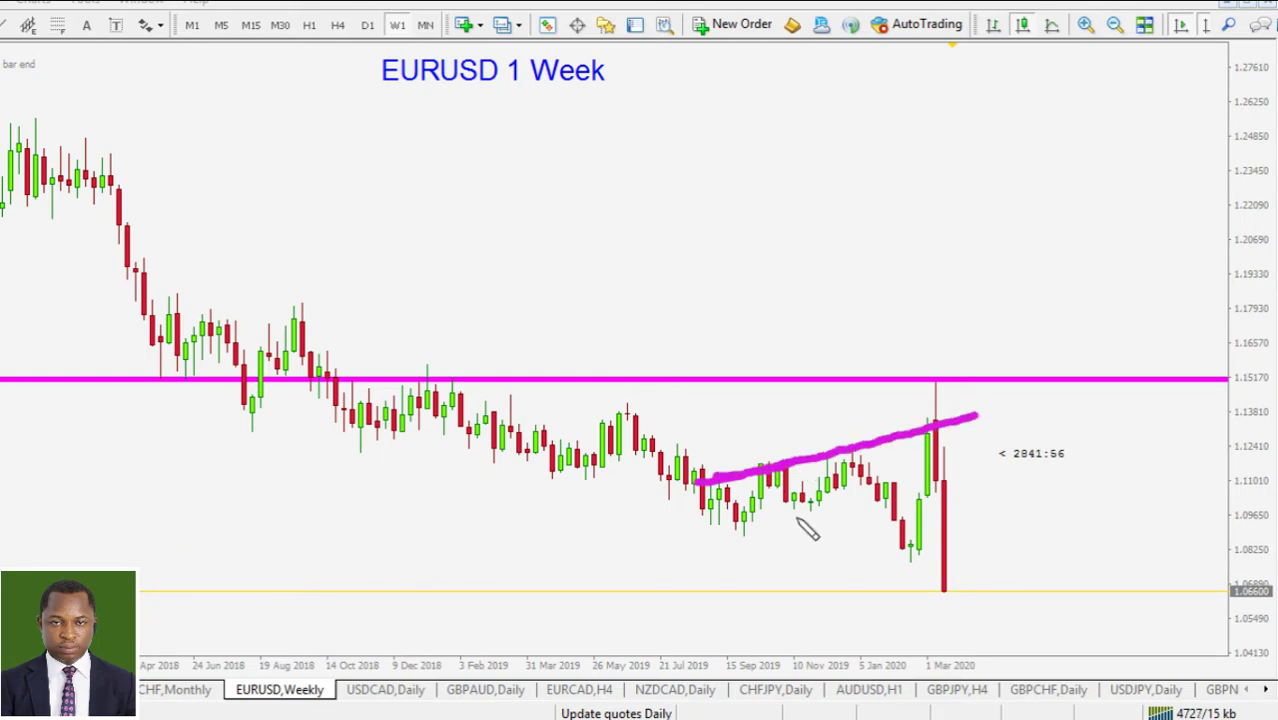
{"action": "left_click_drag", "start_coordinate": [698, 516], "coordinate": [1010, 584]}
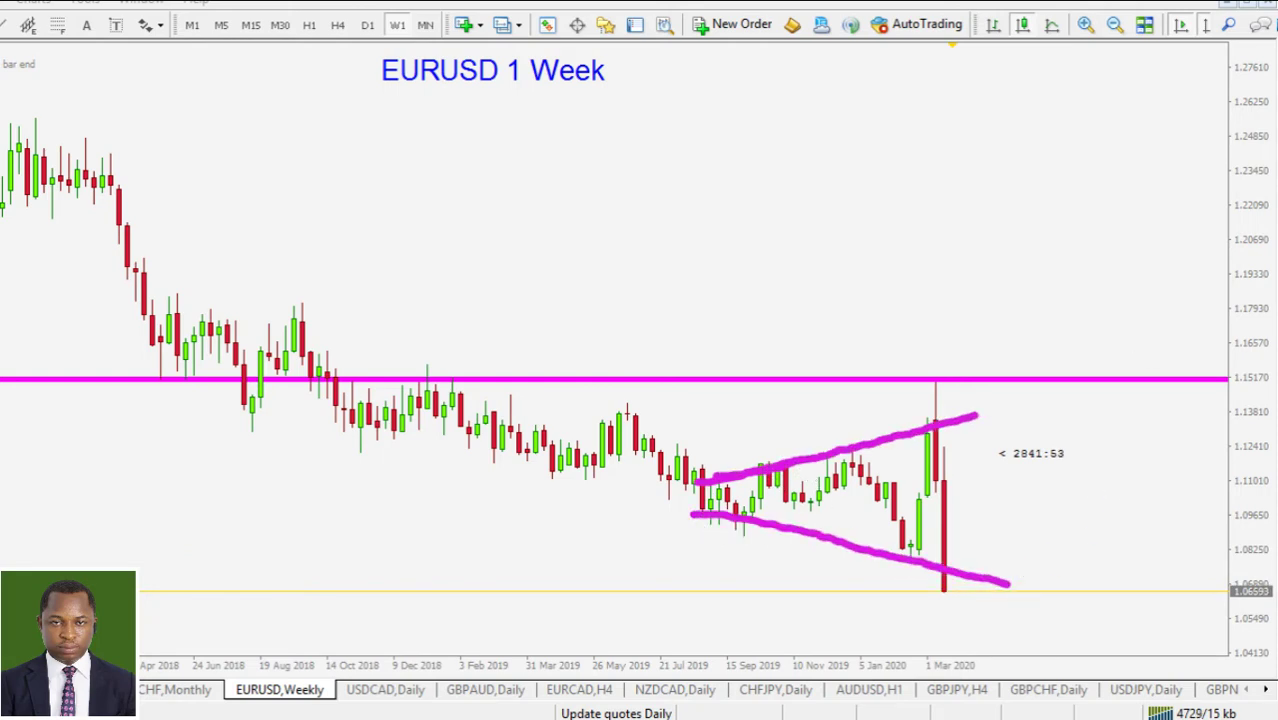
{"action": "mouse_move", "coordinate": [962, 506]}
{"action": "left_mouse_down"}
{"action": "mouse_move", "coordinate": [955, 590]}
{"action": "mouse_move", "coordinate": [976, 582]}
{"action": "left_mouse_up"}
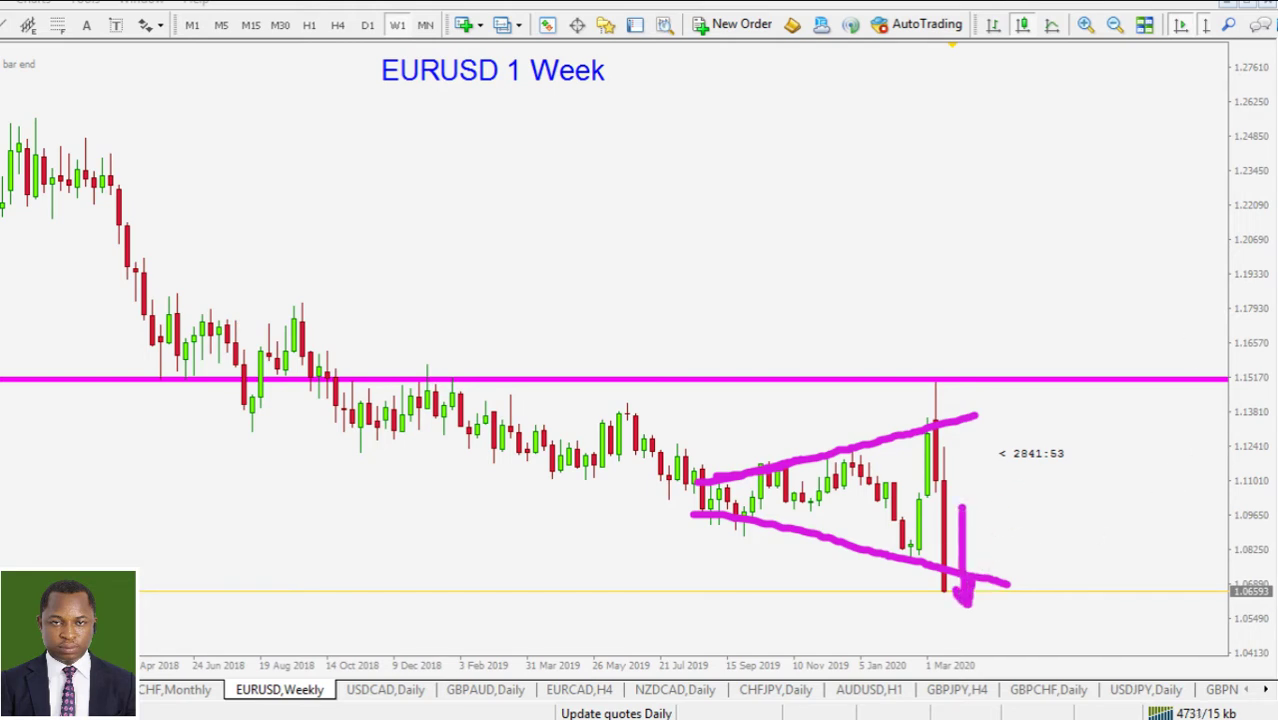
{"action": "key", "text": "Escape"}
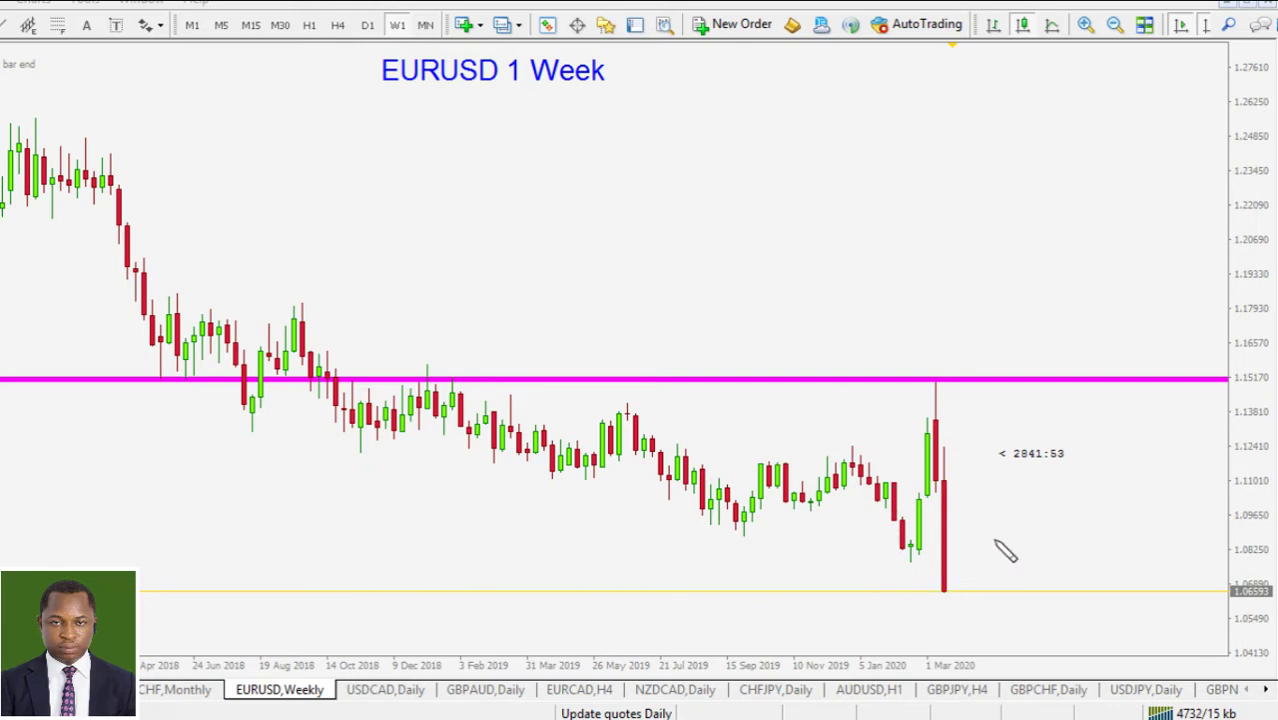
Sketch a temporary falling line through the weekly candles since mid-2019, crossed by a rising stroke, and clear both.
{"action": "left_click_drag", "start_coordinate": [716, 465], "coordinate": [1010, 612]}
{"action": "left_click_drag", "start_coordinate": [815, 598], "coordinate": [890, 467]}
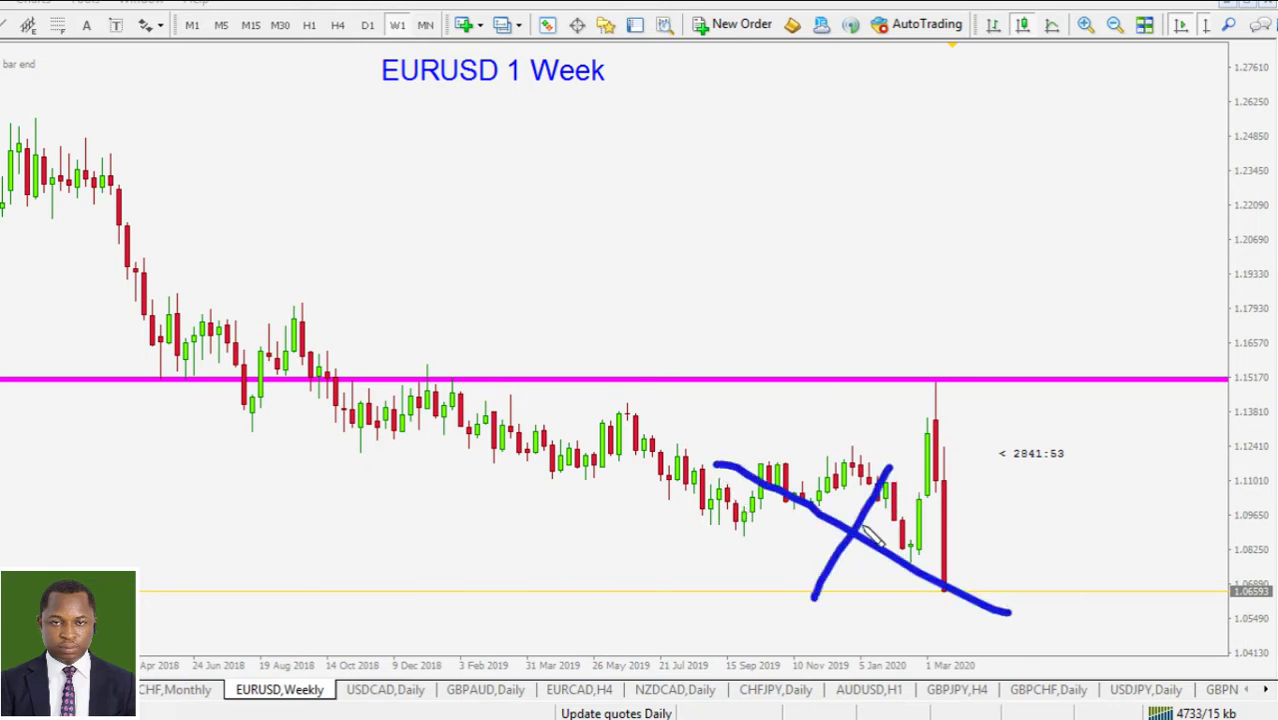
{"action": "key", "text": "Escape"}
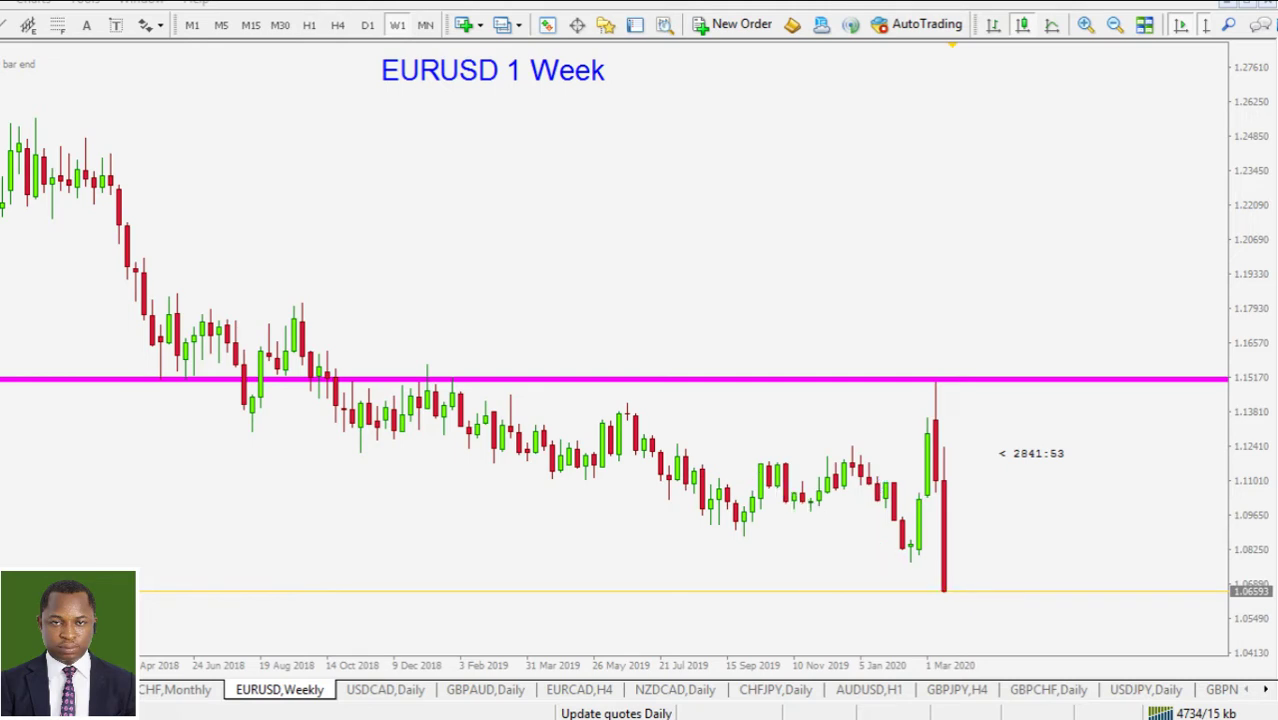
Draw a falling trendline under the weekly lows, from the August 2018 low near 1.13 to just past the latest candle near 1.07.
{"action": "left_click_drag", "start_coordinate": [1236, 490], "coordinate": [1265, 360]}
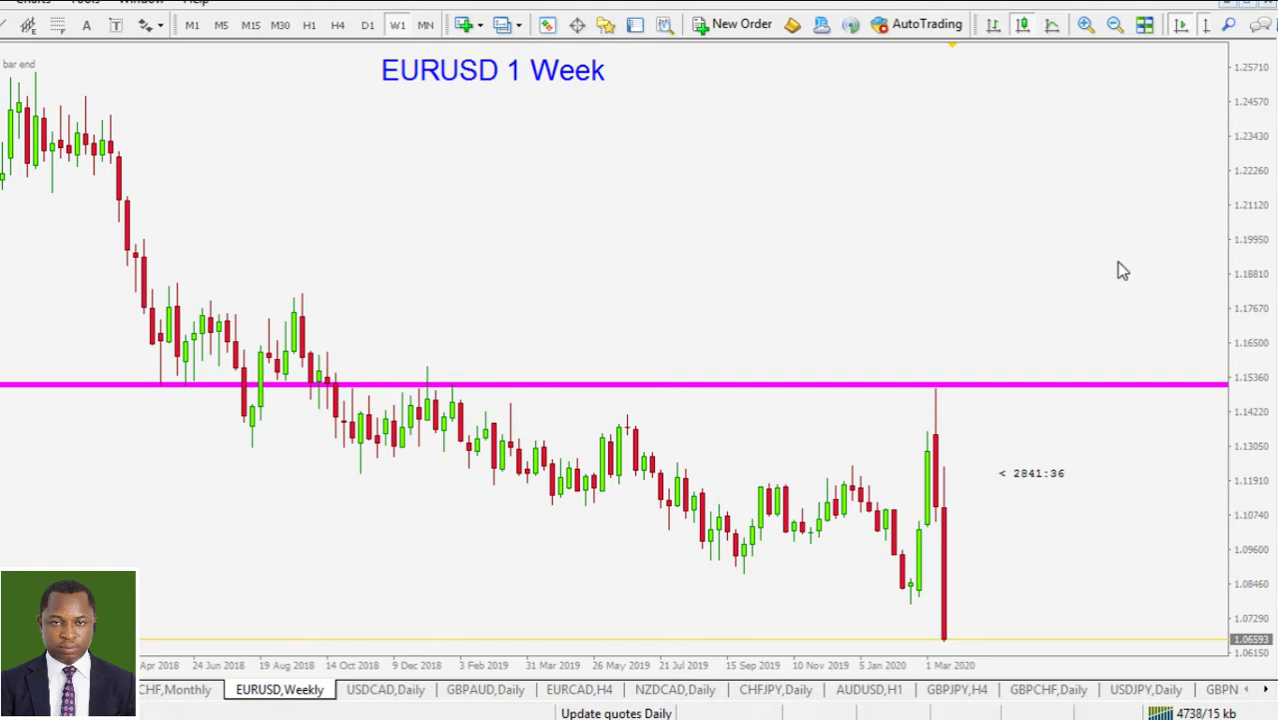
{"action": "left_click_drag", "start_coordinate": [1228, 182], "coordinate": [736, 120]}
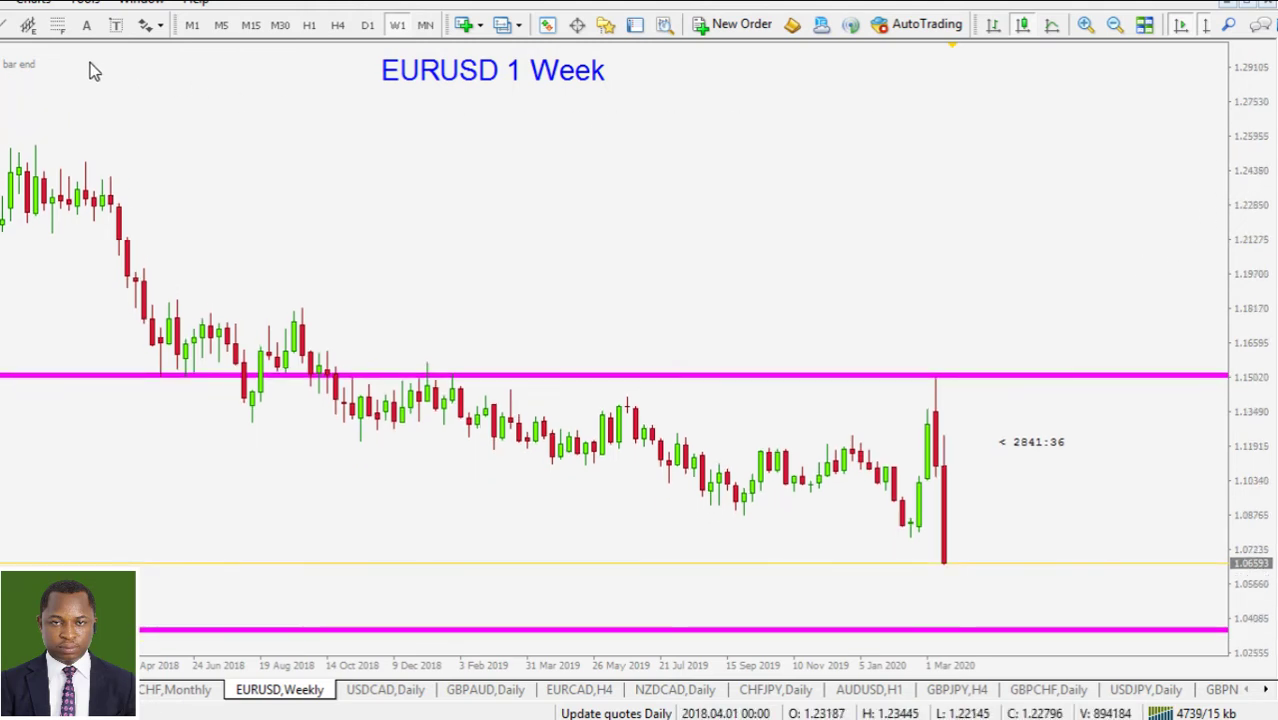
{"action": "left_click_drag", "start_coordinate": [252, 422], "coordinate": [1012, 560]}
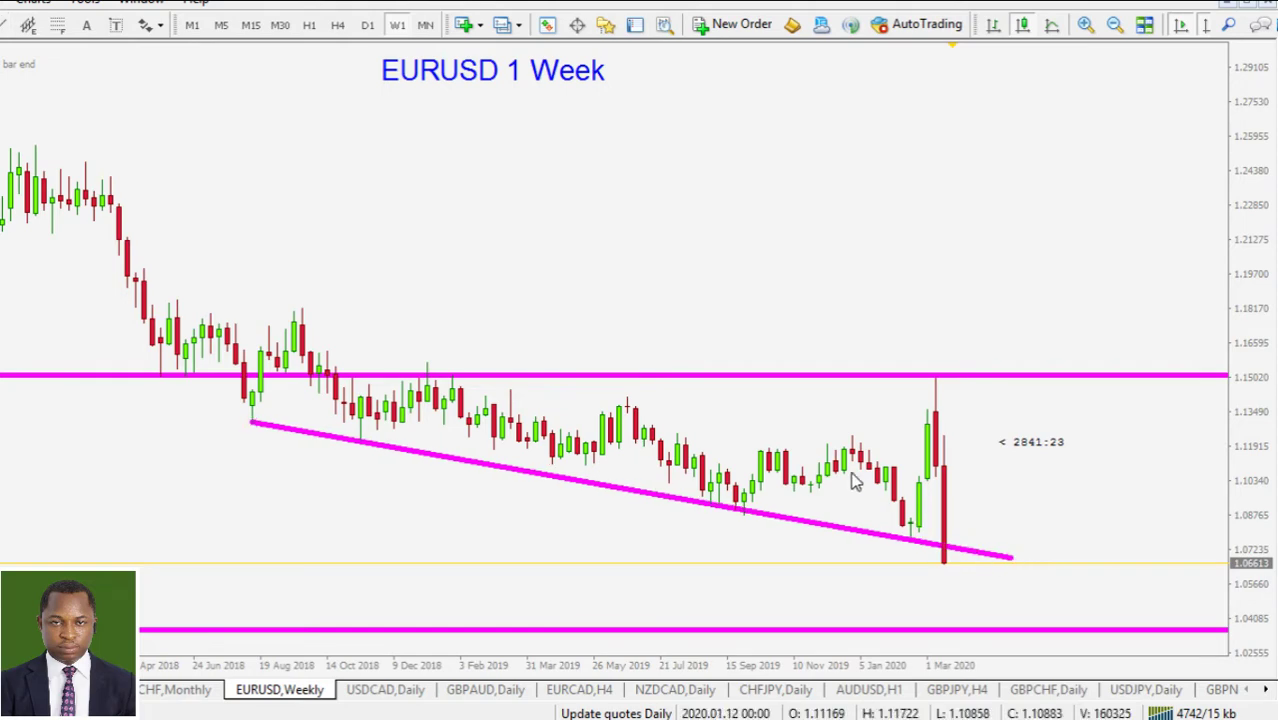
Colour the falling weekly trendline blue and limit it to selected timeframes, including Weekly, Daily and H4.
{"action": "right_click", "coordinate": [718, 506]}
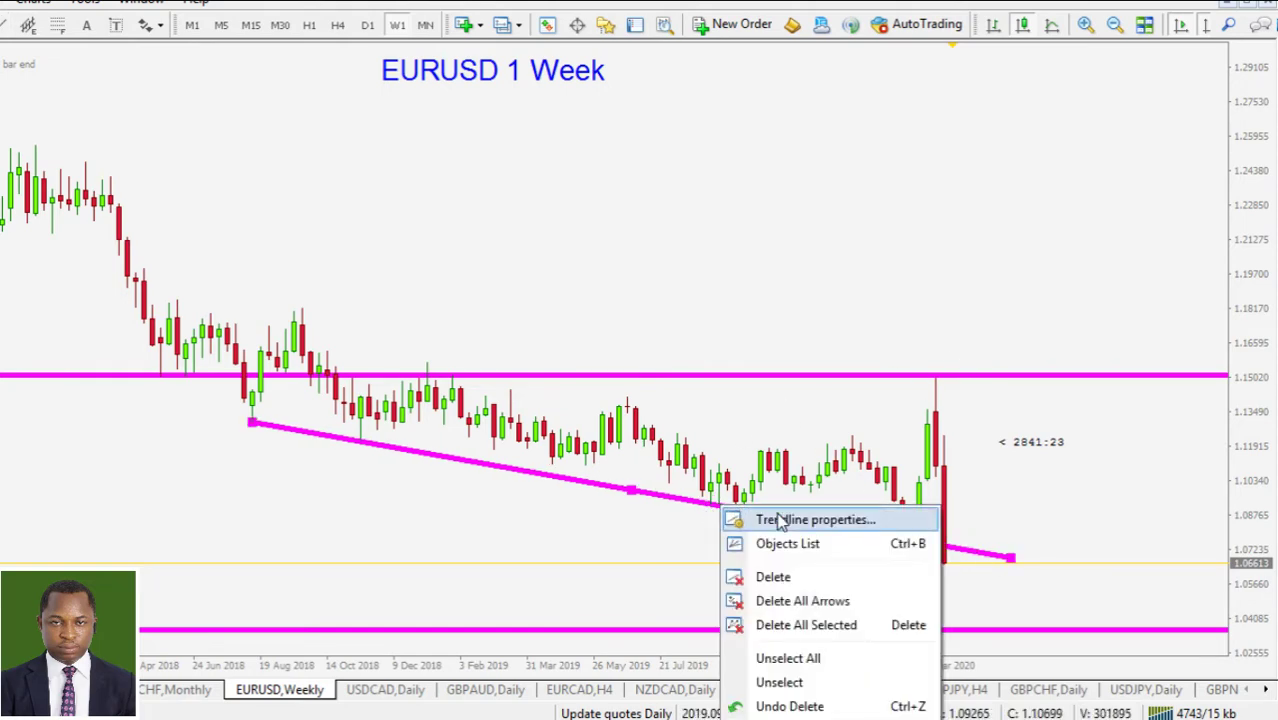
{"action": "left_click", "coordinate": [780, 520]}
{"action": "left_click", "coordinate": [585, 368]}
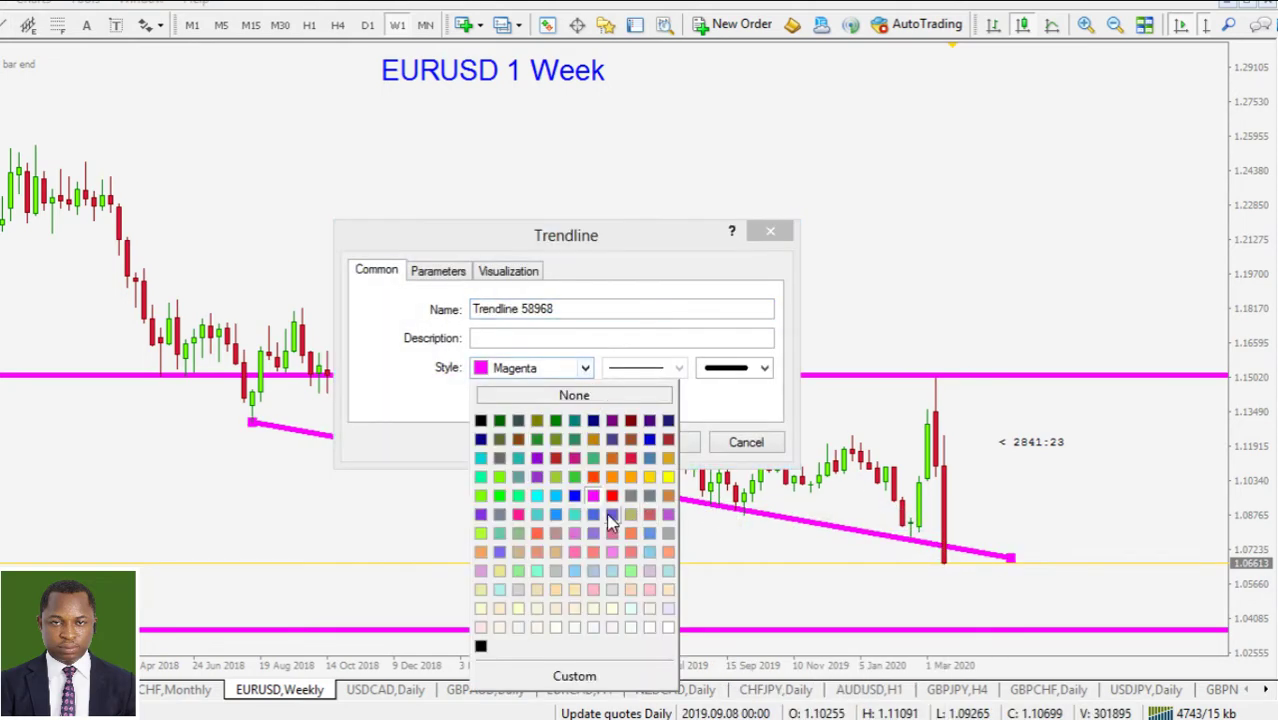
{"action": "left_click", "coordinate": [574, 495]}
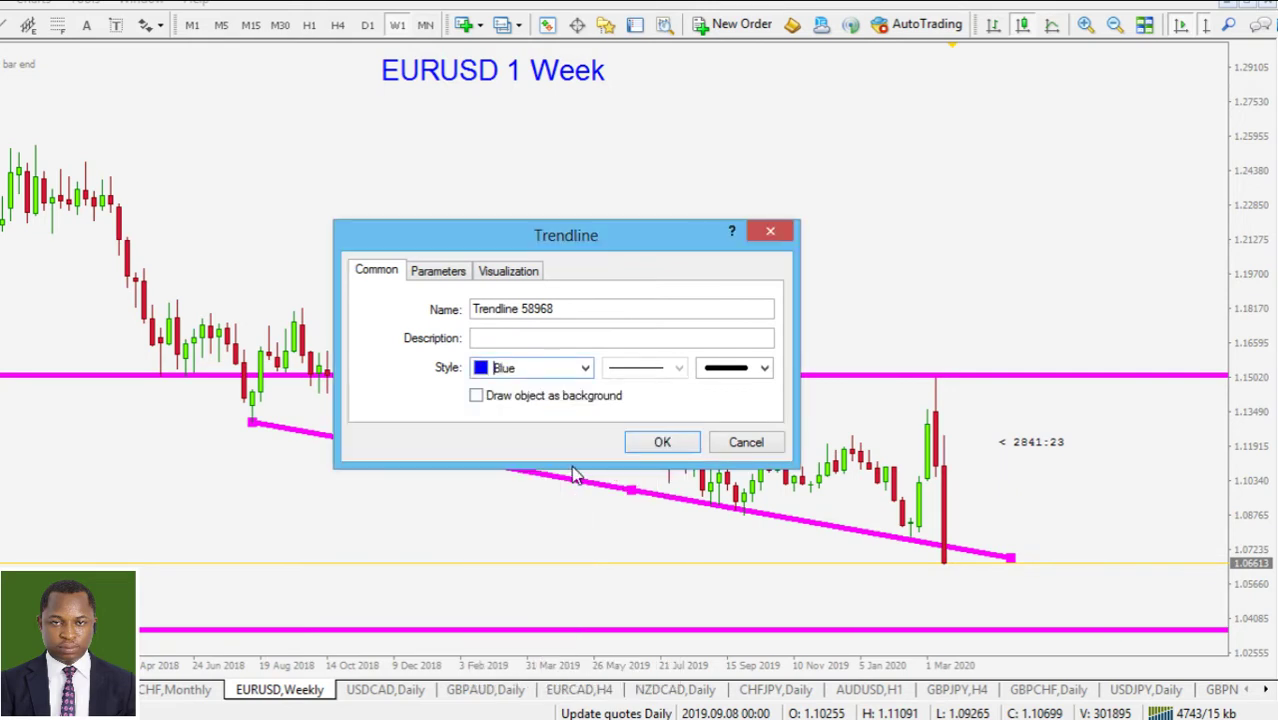
{"action": "left_click", "coordinate": [504, 276]}
{"action": "left_click", "coordinate": [561, 310]}
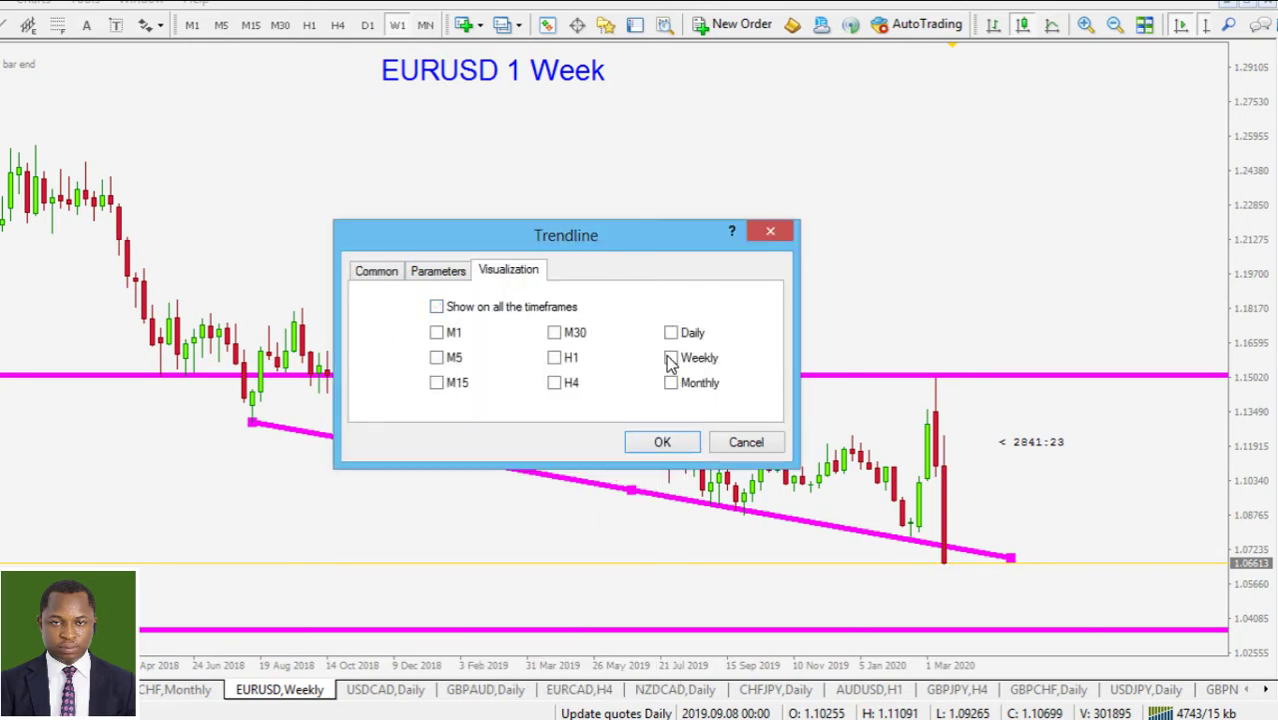
{"action": "left_click", "coordinate": [554, 332]}
{"action": "left_click", "coordinate": [554, 357]}
{"action": "left_click", "coordinate": [680, 445]}
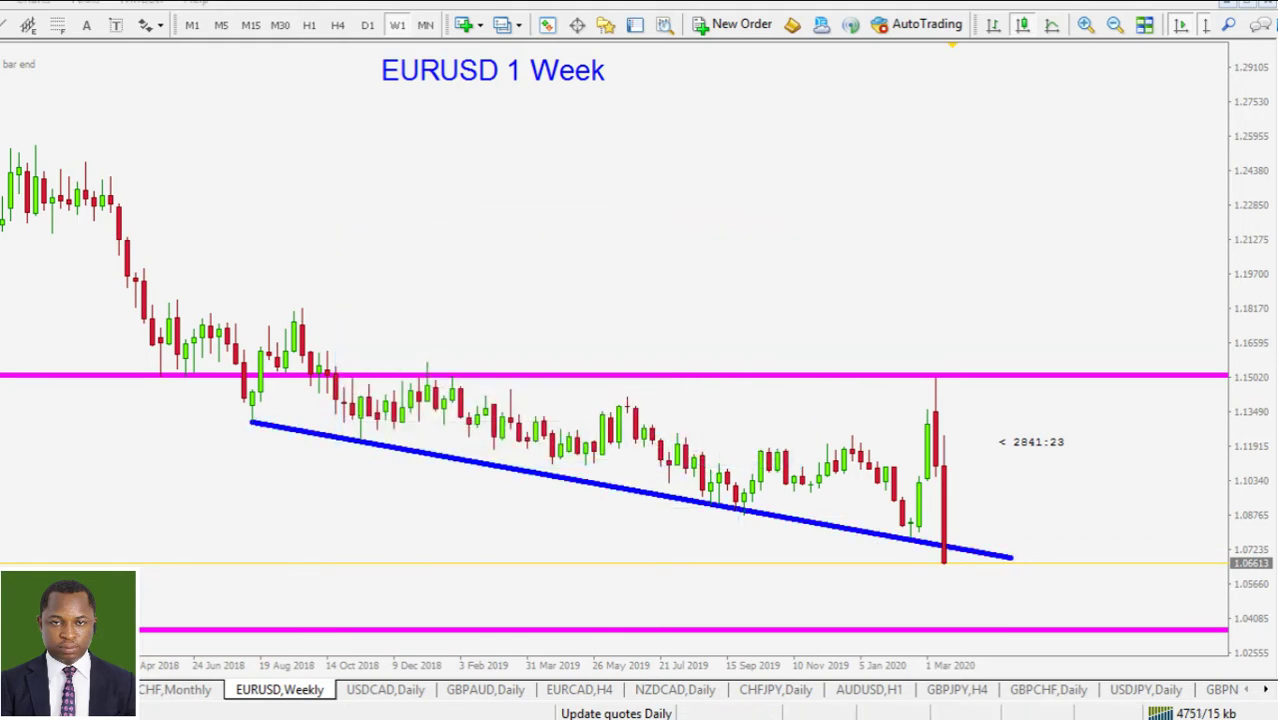
Mark the lows touching the blue trendline and its break by the latest candle with temporary pen strokes, and clear them.
{"action": "mouse_move", "coordinate": [262, 411]}
{"action": "left_mouse_down"}
{"action": "mouse_move", "coordinate": [268, 422]}
{"action": "mouse_move", "coordinate": [243, 409]}
{"action": "left_mouse_up"}
{"action": "mouse_move", "coordinate": [345, 436]}
{"action": "left_mouse_down"}
{"action": "mouse_move", "coordinate": [362, 441]}
{"action": "mouse_move", "coordinate": [350, 432]}
{"action": "left_mouse_up"}
{"action": "mouse_move", "coordinate": [737, 508]}
{"action": "left_mouse_down"}
{"action": "mouse_move", "coordinate": [718, 504]}
{"action": "mouse_move", "coordinate": [735, 510]}
{"action": "left_mouse_up"}
{"action": "left_click_drag", "start_coordinate": [898, 530], "coordinate": [900, 536]}
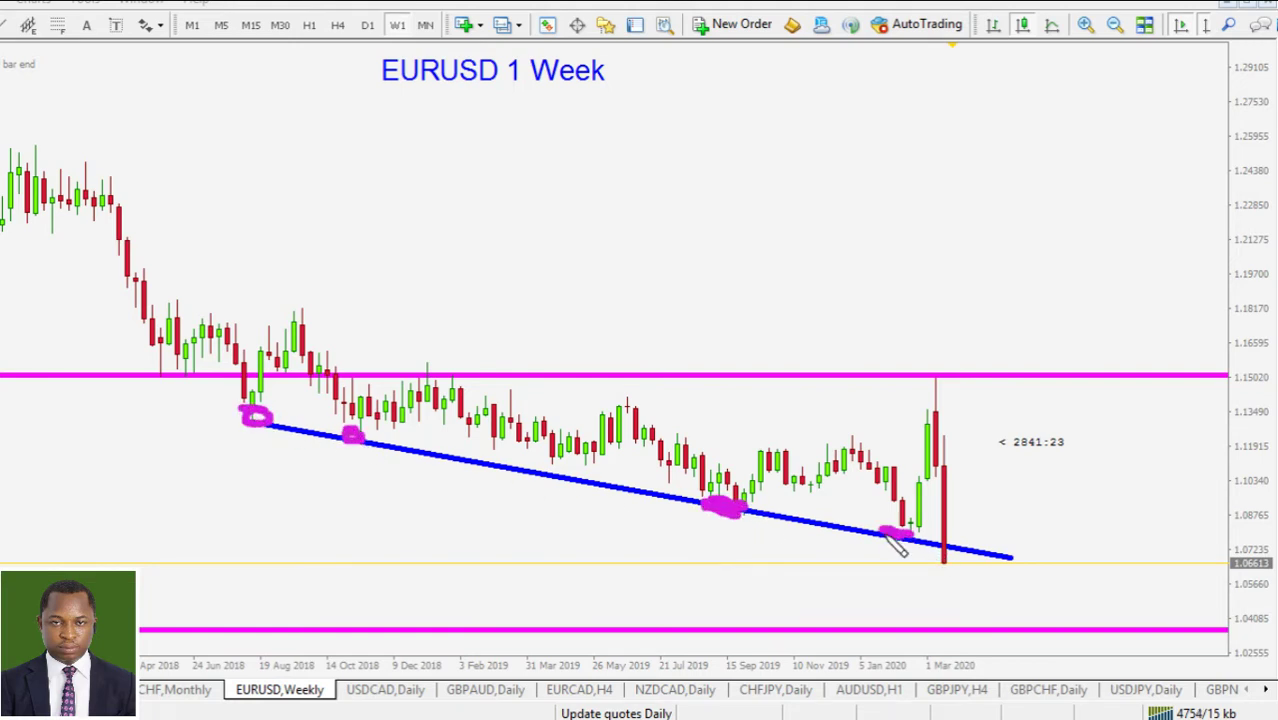
{"action": "left_click_drag", "start_coordinate": [961, 495], "coordinate": [968, 566]}
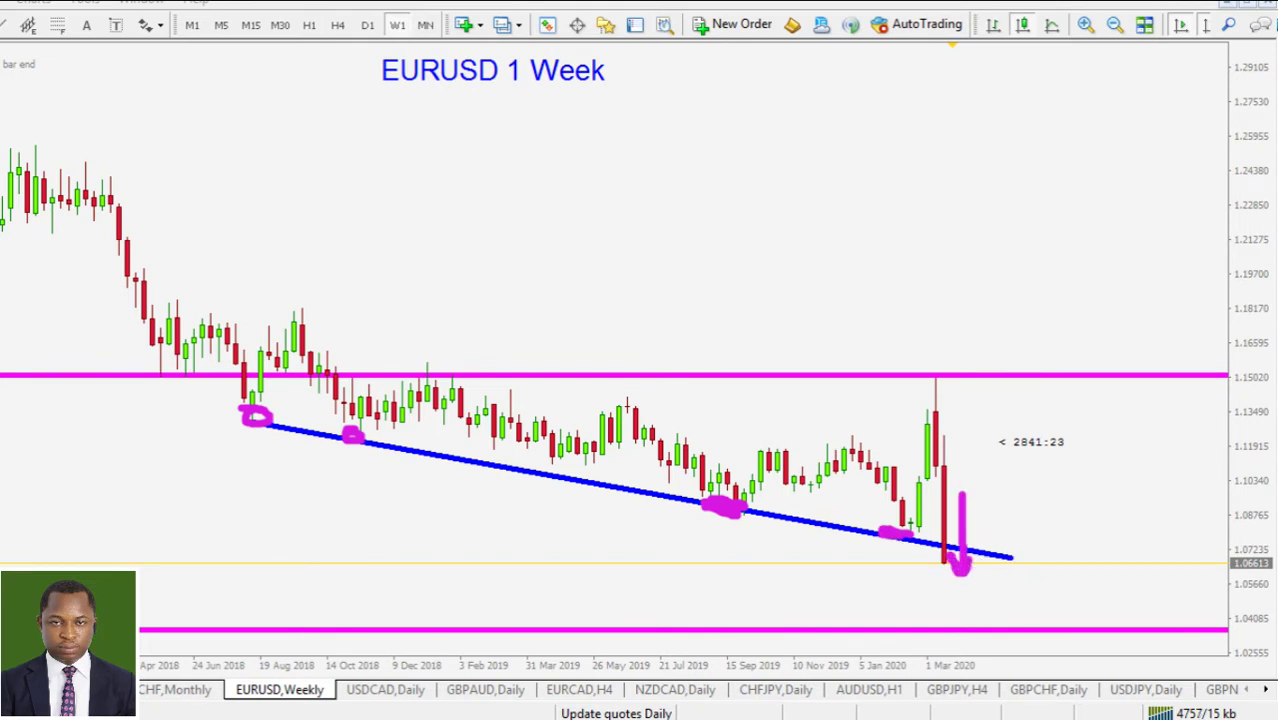
{"action": "key", "text": "Escape"}
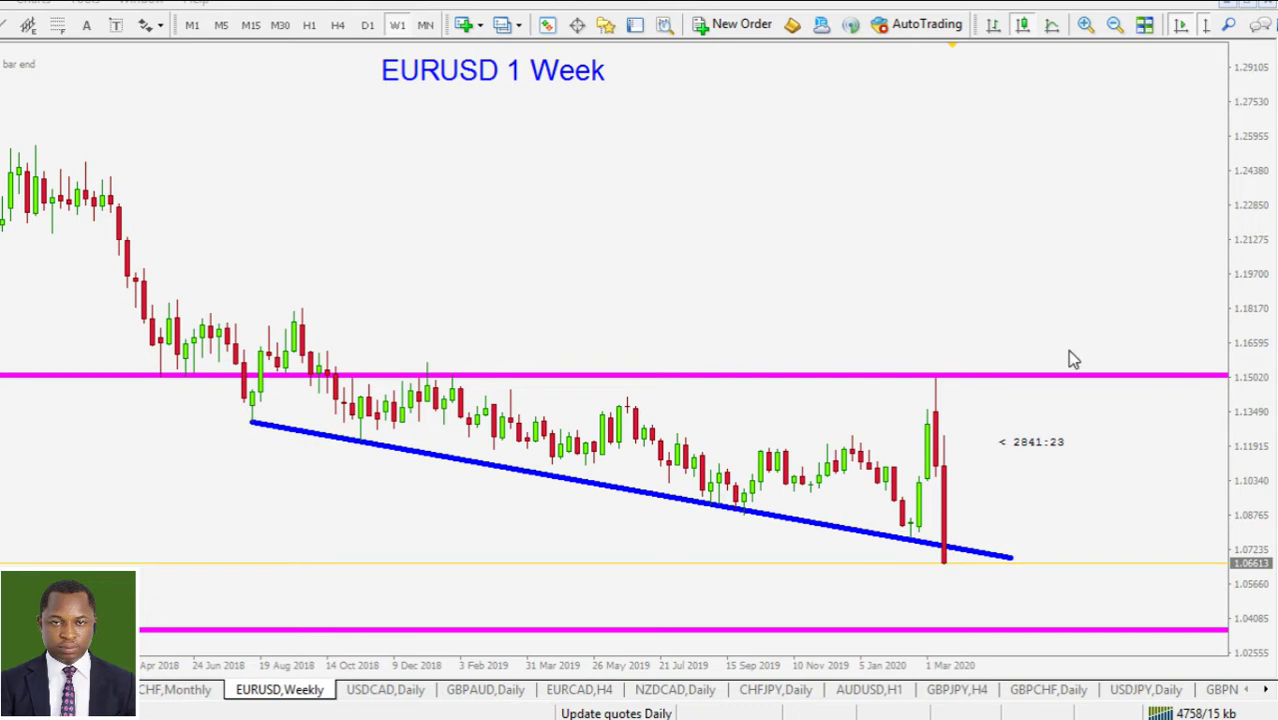
Sketch temporary arrows along the blue trendline and for possible moves up and down after its break, and clear them.
{"action": "left_click_drag", "start_coordinate": [1245, 450], "coordinate": [1247, 380]}
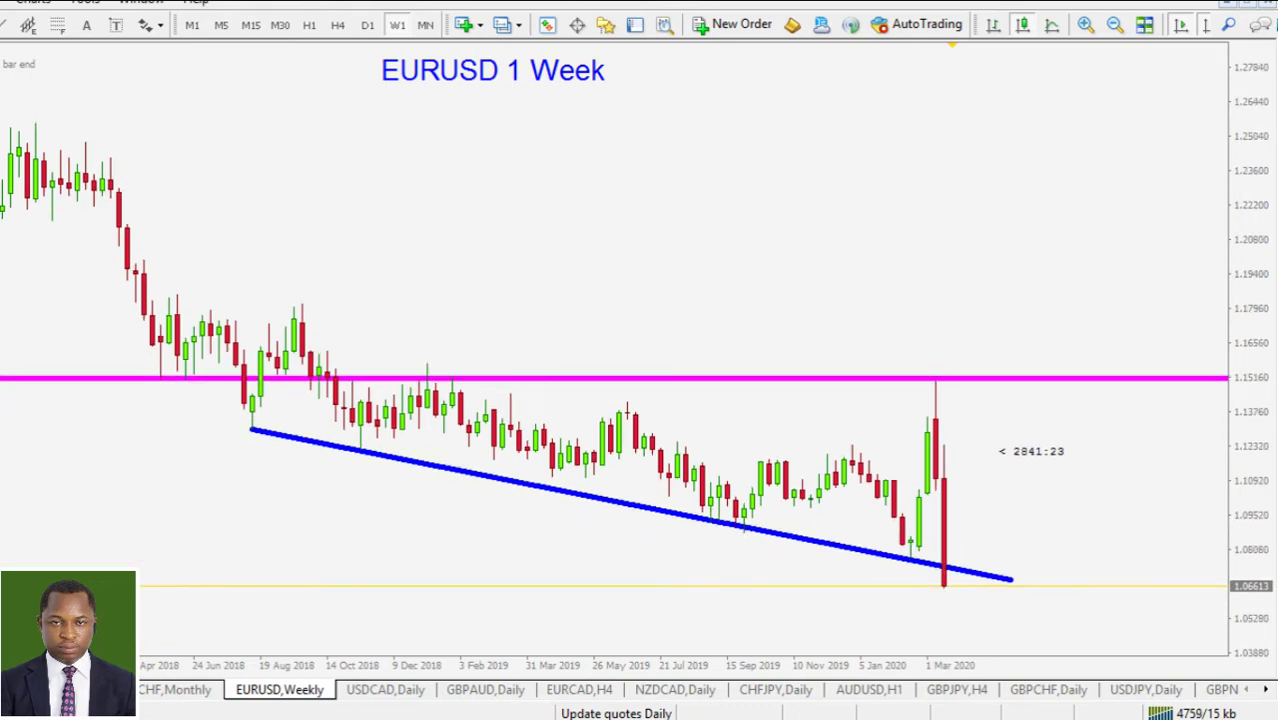
{"action": "mouse_move", "coordinate": [945, 527]}
{"action": "left_mouse_down"}
{"action": "mouse_move", "coordinate": [947, 605]}
{"action": "mouse_move", "coordinate": [976, 588]}
{"action": "mouse_move", "coordinate": [983, 646]}
{"action": "mouse_move", "coordinate": [968, 648]}
{"action": "mouse_move", "coordinate": [988, 638]}
{"action": "left_mouse_up"}
{"action": "left_click_drag", "start_coordinate": [597, 502], "coordinate": [835, 545]}
{"action": "mouse_move", "coordinate": [970, 574]}
{"action": "left_mouse_down"}
{"action": "mouse_move", "coordinate": [996, 422]}
{"action": "mouse_move", "coordinate": [1010, 445]}
{"action": "left_mouse_up"}
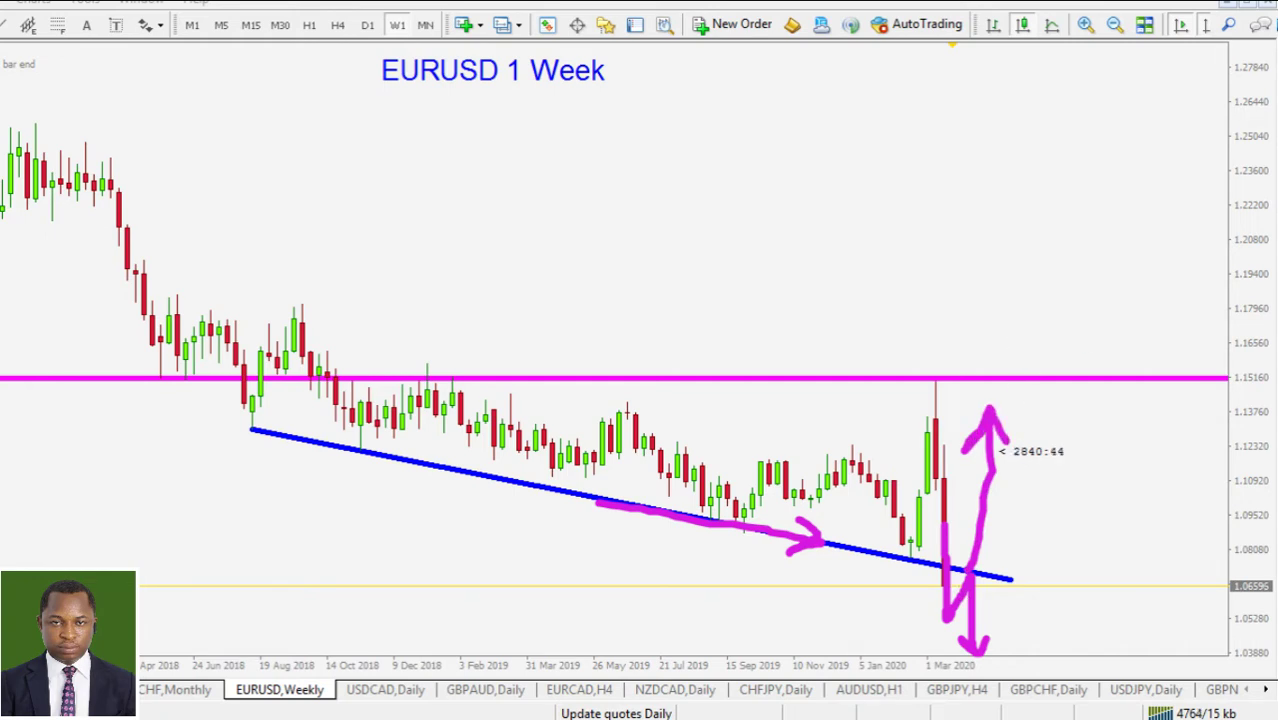
{"action": "key", "text": "Escape"}
Switch the EURUSD chart to the daily timeframe and adjust the price scale to fit the recent candles.
{"action": "left_click_drag", "start_coordinate": [1260, 405], "coordinate": [1262, 360]}
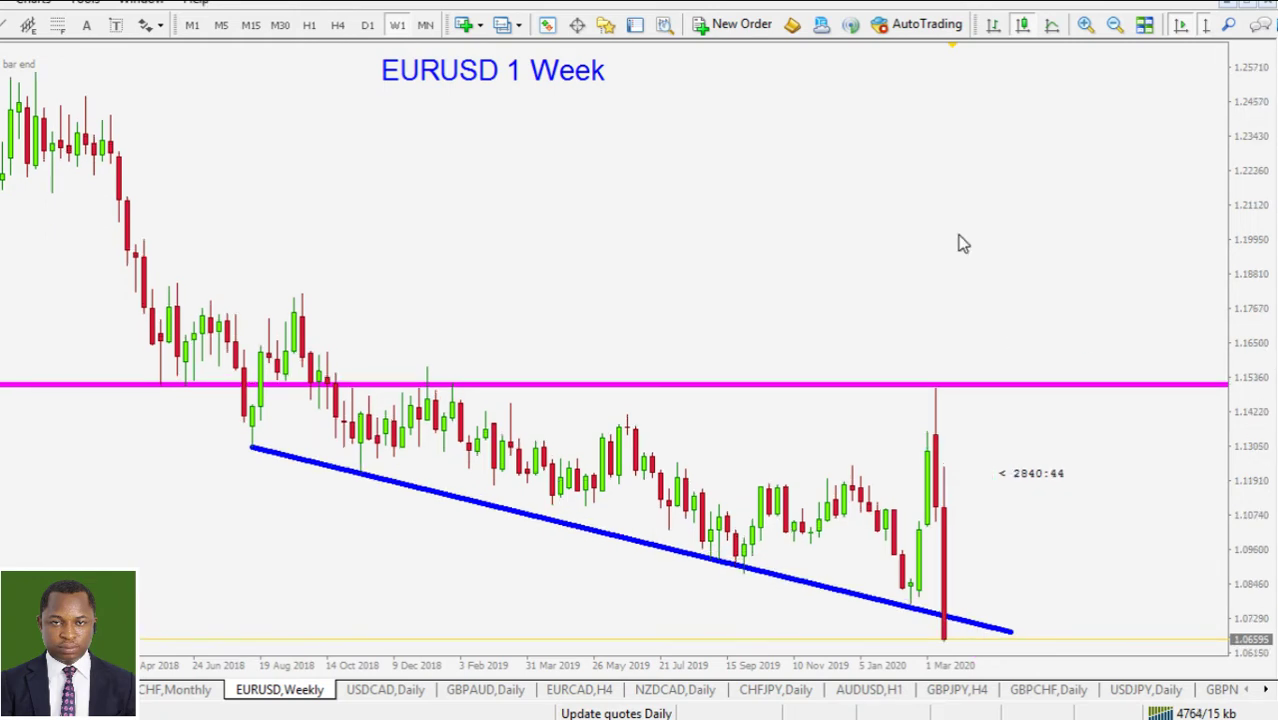
{"action": "left_click", "coordinate": [369, 25]}
{"action": "left_click_drag", "start_coordinate": [1258, 198], "coordinate": [1248, 228]}
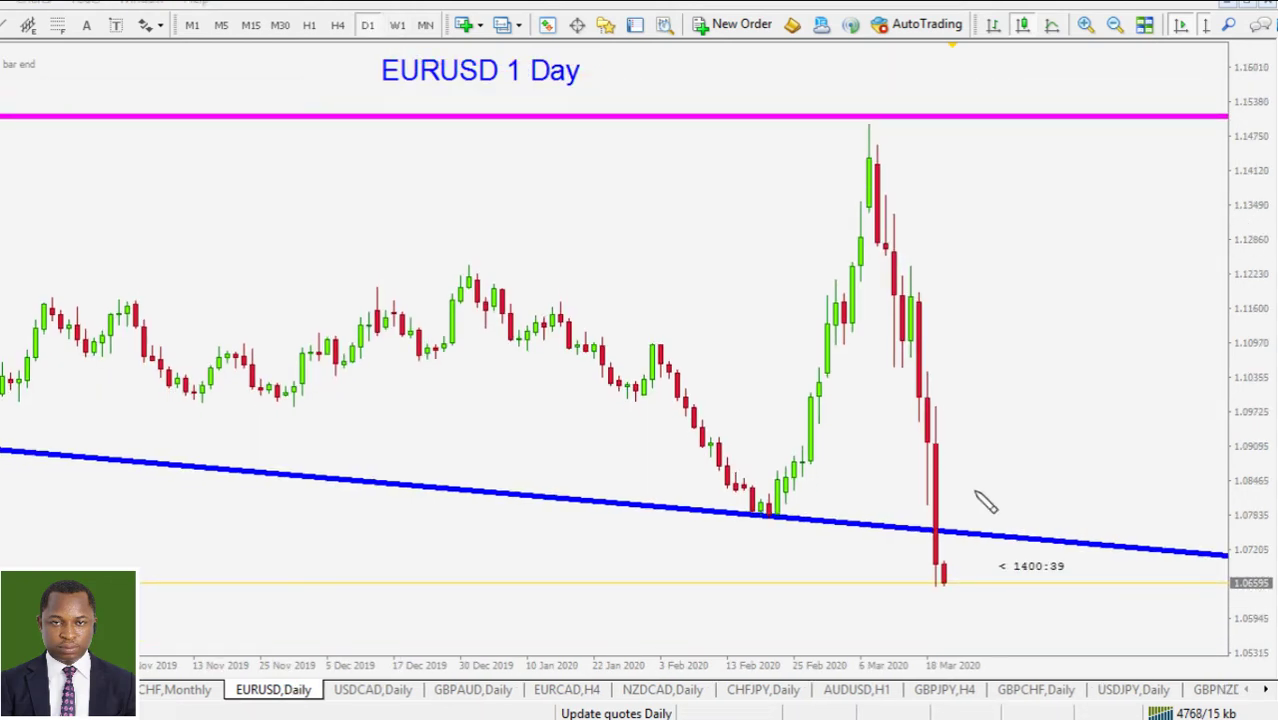
Sketch the blue trendline and the February 2020 low as support S turned resistance R with a dashed retest, and clear the strokes.
{"action": "left_click_drag", "start_coordinate": [736, 509], "coordinate": [1036, 543]}
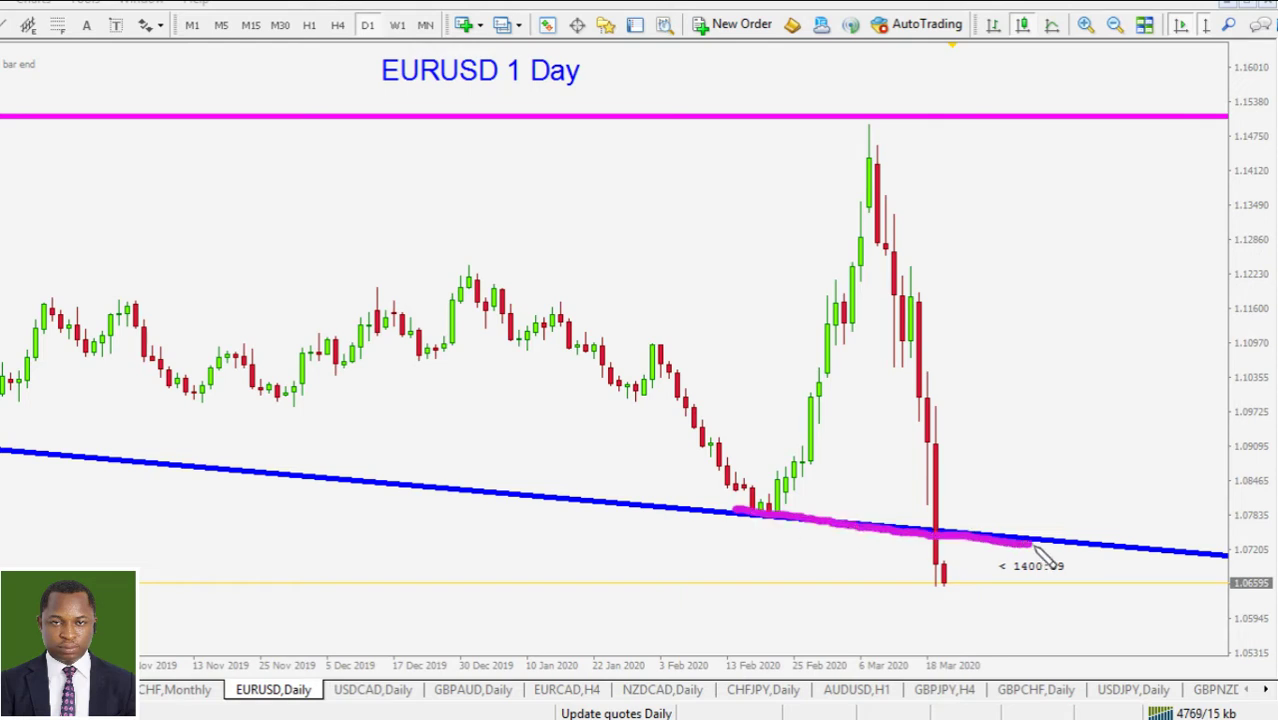
{"action": "key", "text": "Escape"}
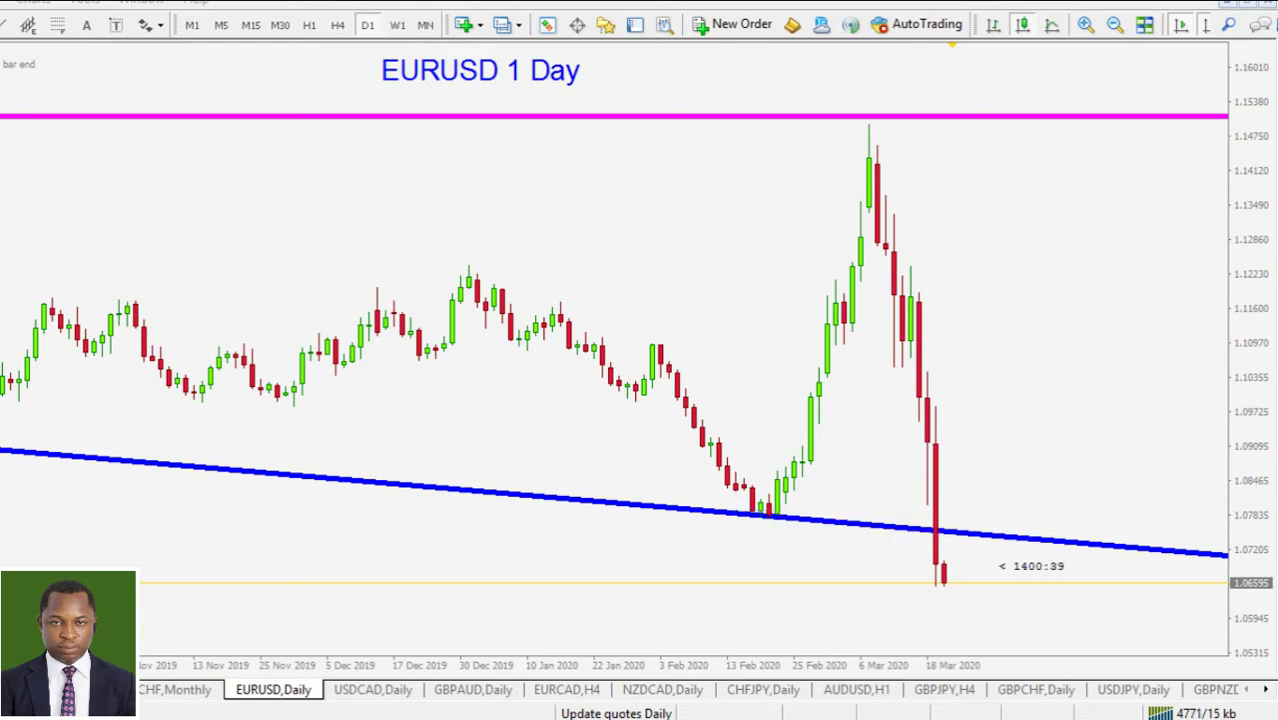
{"action": "left_click_drag", "start_coordinate": [705, 517], "coordinate": [1050, 513]}
{"action": "left_click_drag", "start_coordinate": [668, 368], "coordinate": [775, 505]}
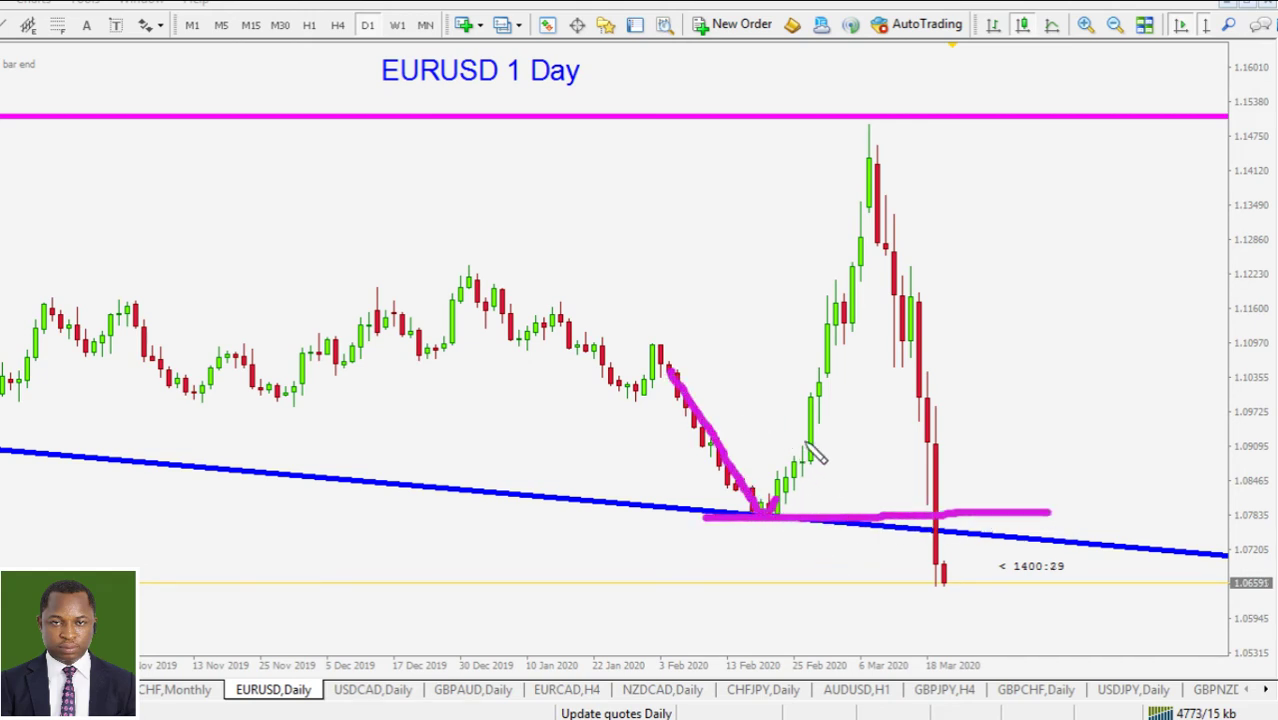
{"action": "left_click_drag", "start_coordinate": [808, 444], "coordinate": [808, 432]}
{"action": "left_click_drag", "start_coordinate": [770, 533], "coordinate": [742, 558]}
{"action": "mouse_move", "coordinate": [938, 588]}
{"action": "left_mouse_down"}
{"action": "mouse_move", "coordinate": [1000, 486]}
{"action": "mouse_move", "coordinate": [1016, 500]}
{"action": "left_mouse_up"}
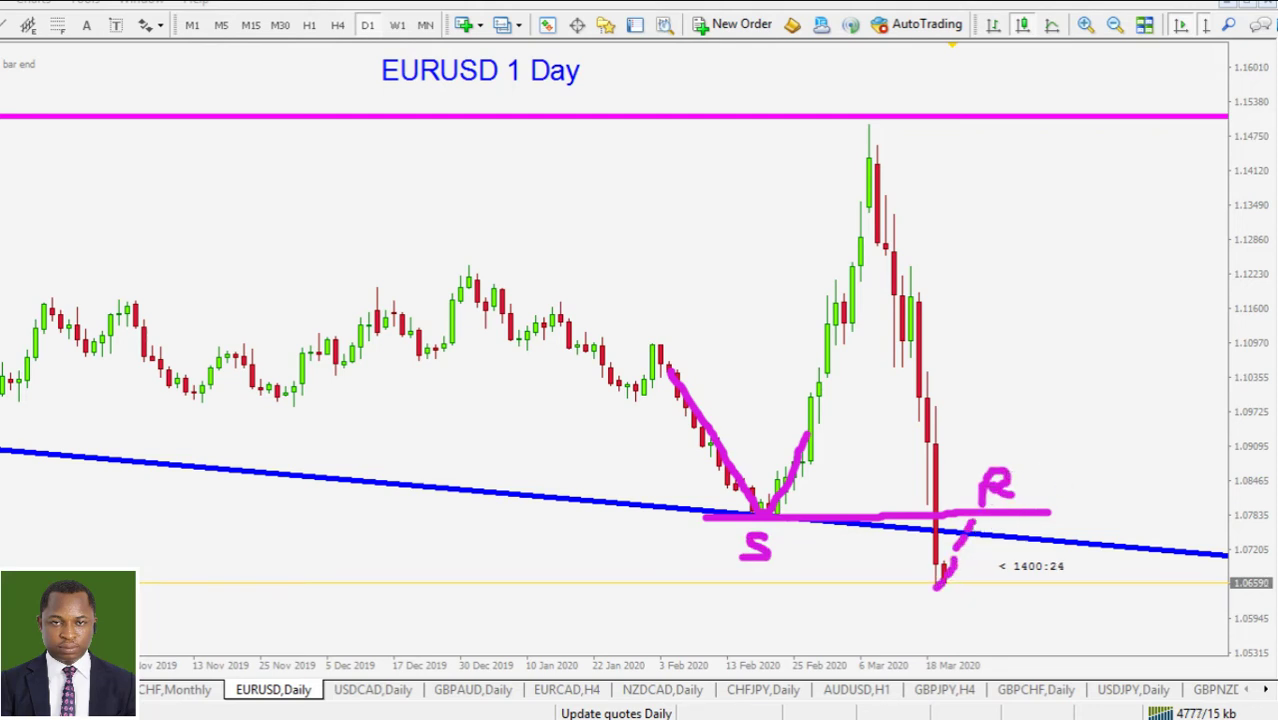
{"action": "key", "text": "e"}
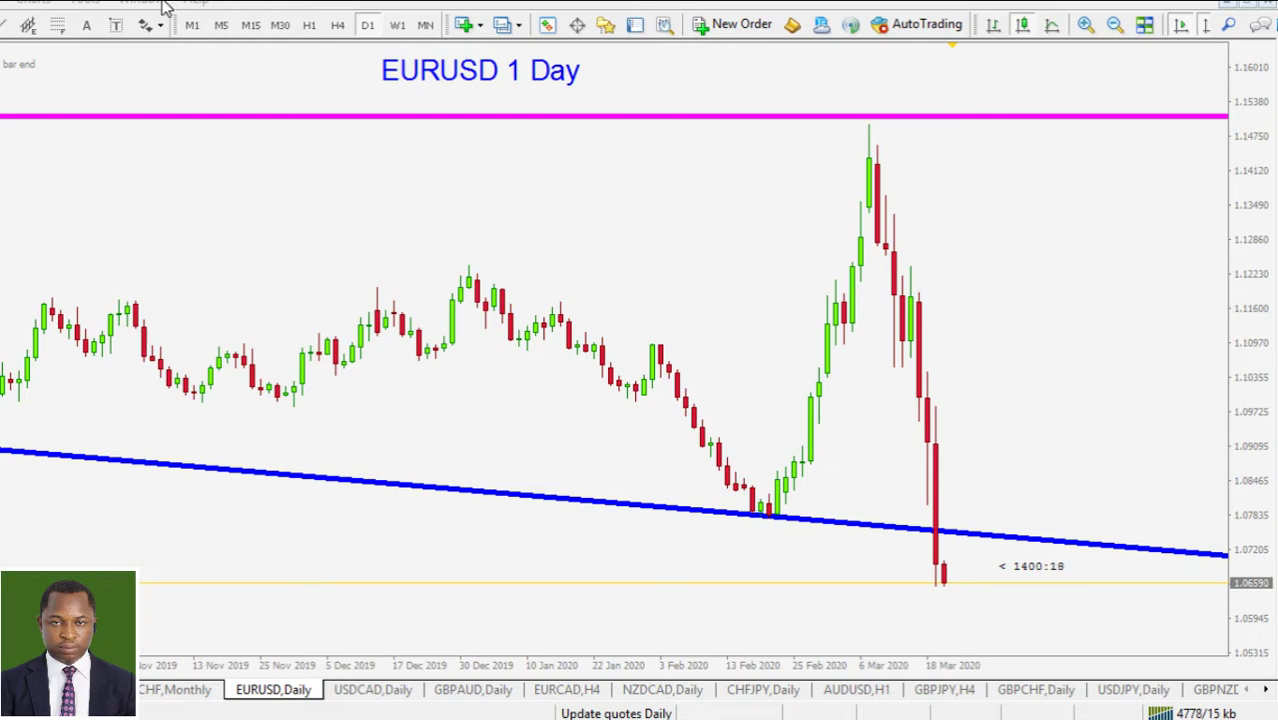
Draw a horizontal trendline above the daily candles near 1.136 and limit it to selected timeframes, including Daily and H4.
{"action": "left_click", "coordinate": [4, 24]}
{"action": "left_click_drag", "start_coordinate": [375, 200], "coordinate": [816, 200]}
{"action": "right_click", "coordinate": [818, 206]}
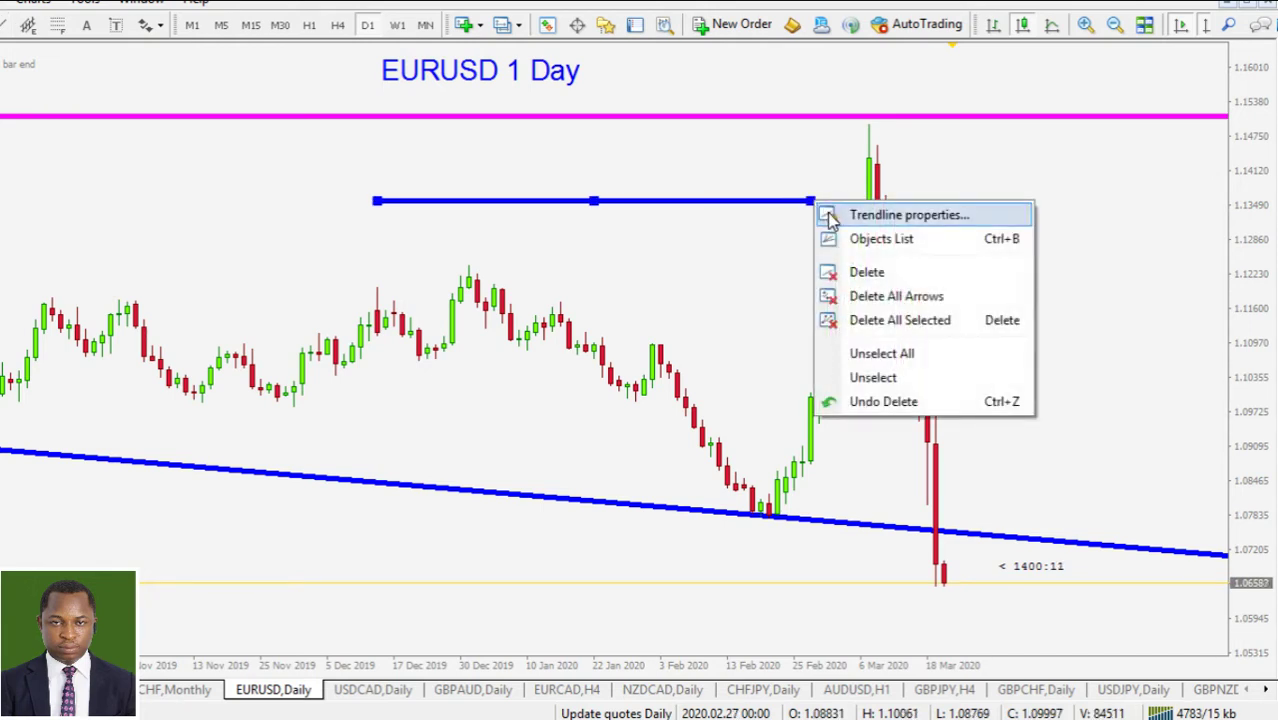
{"action": "left_click", "coordinate": [905, 214]}
{"action": "left_click", "coordinate": [519, 310]}
{"action": "left_click", "coordinate": [557, 384]}
{"action": "left_click", "coordinate": [557, 358]}
{"action": "left_click", "coordinate": [557, 333]}
{"action": "left_click", "coordinate": [372, 274]}
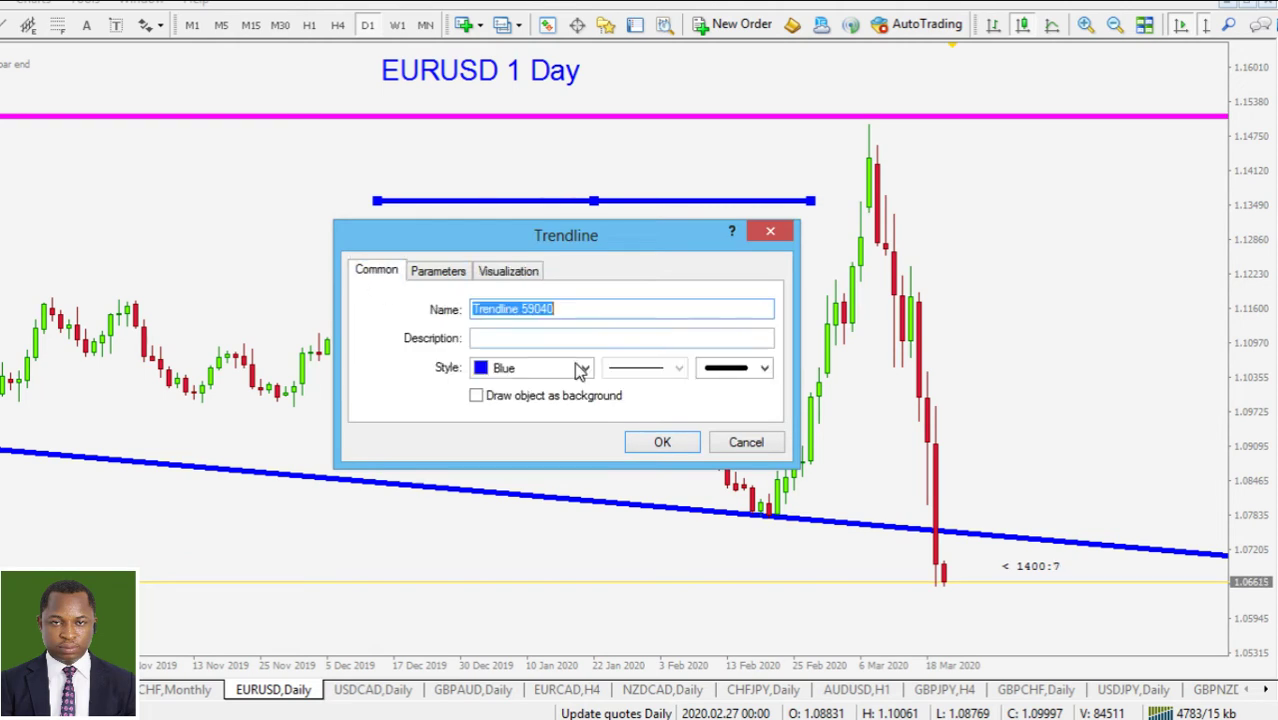
Colour the horizontal trendline red and move it to the February 2020 low near 1.078, extending past the latest candle.
{"action": "left_click", "coordinate": [578, 368]}
{"action": "left_click", "coordinate": [610, 492]}
{"action": "left_click", "coordinate": [648, 443]}
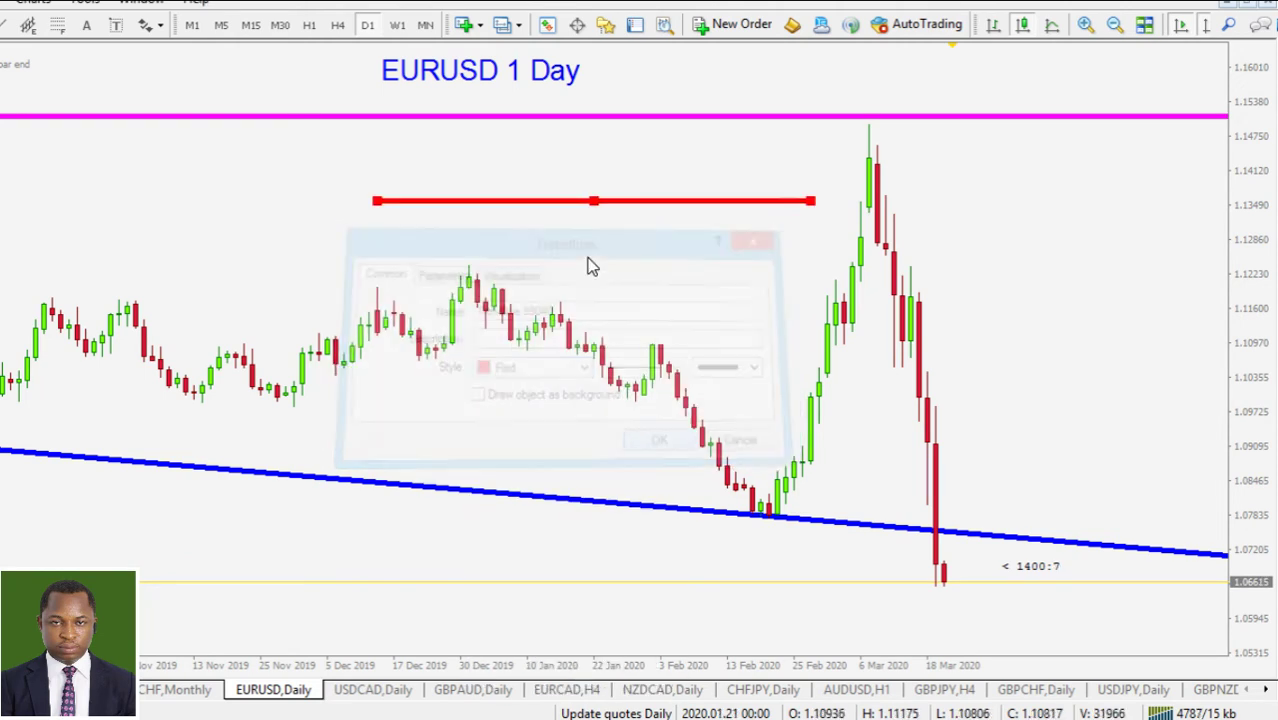
{"action": "left_click_drag", "start_coordinate": [596, 201], "coordinate": [913, 524]}
{"action": "left_click", "coordinate": [985, 418]}
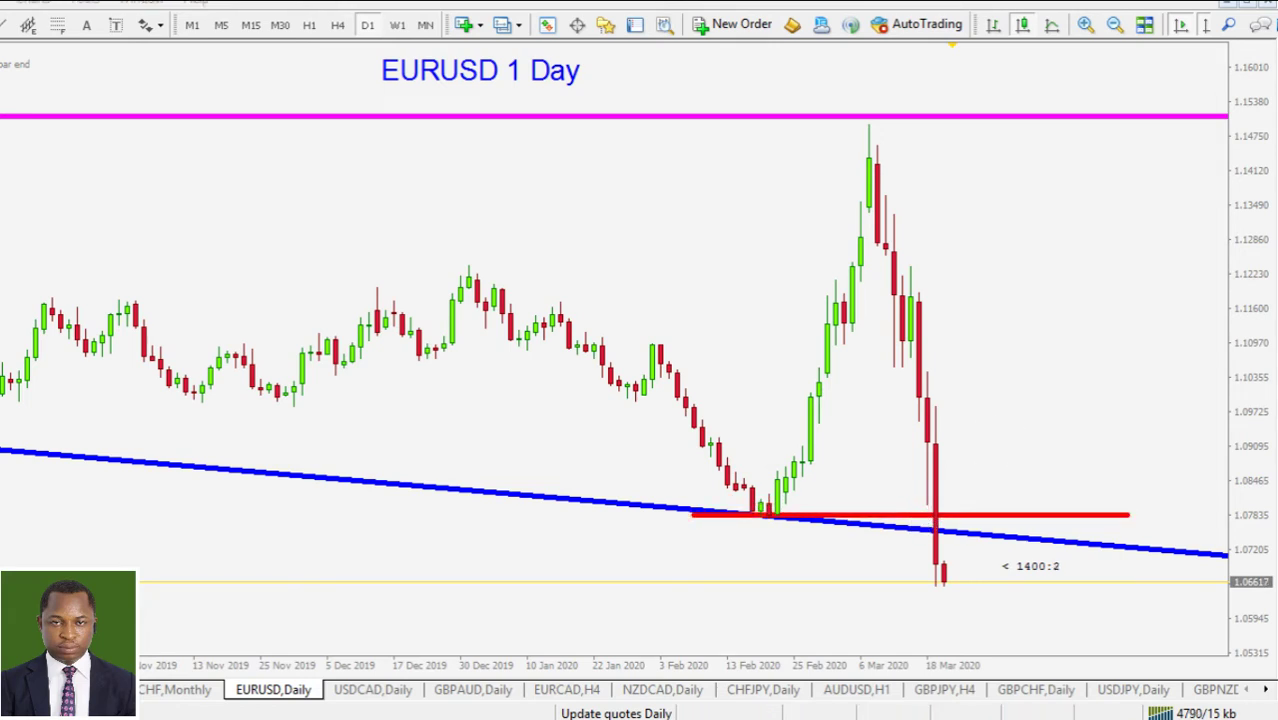
Circle the February 2020 low and trace the red line from it with temporary pen strokes, and clear them.
{"action": "left_click", "coordinate": [765, 510]}
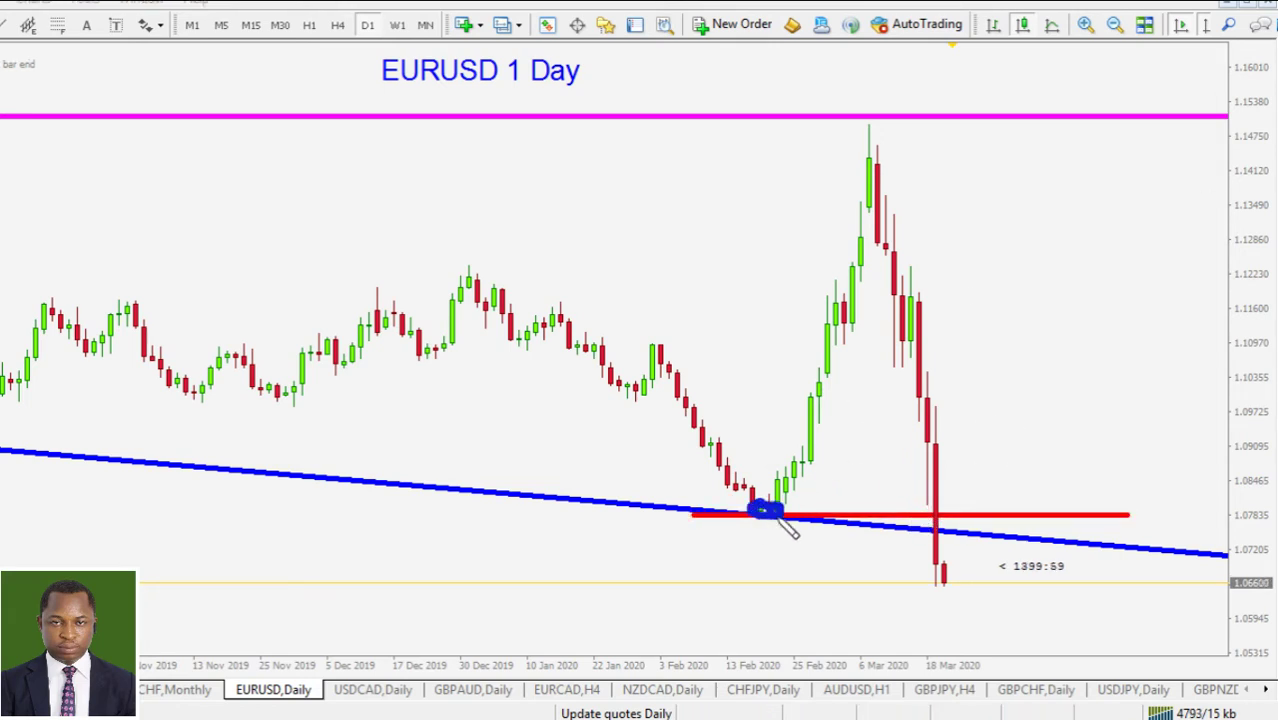
{"action": "left_click_drag", "start_coordinate": [771, 513], "coordinate": [1127, 507]}
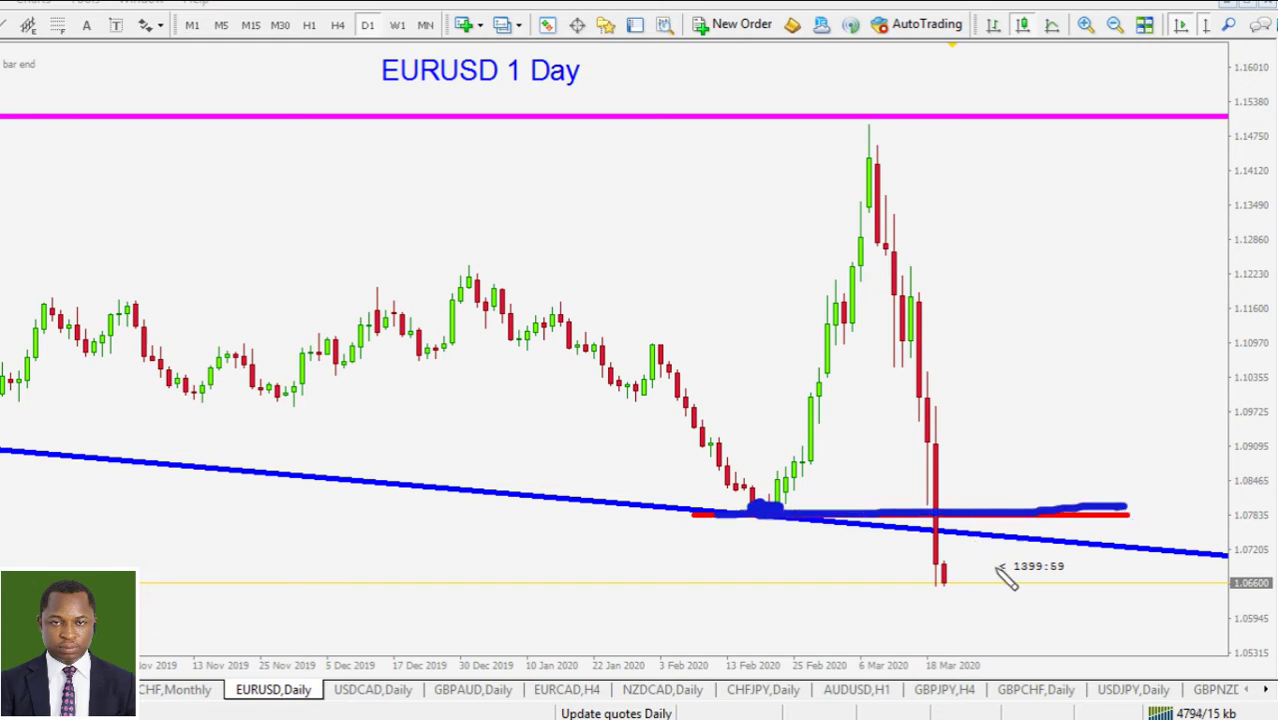
{"action": "key", "text": "Escape"}
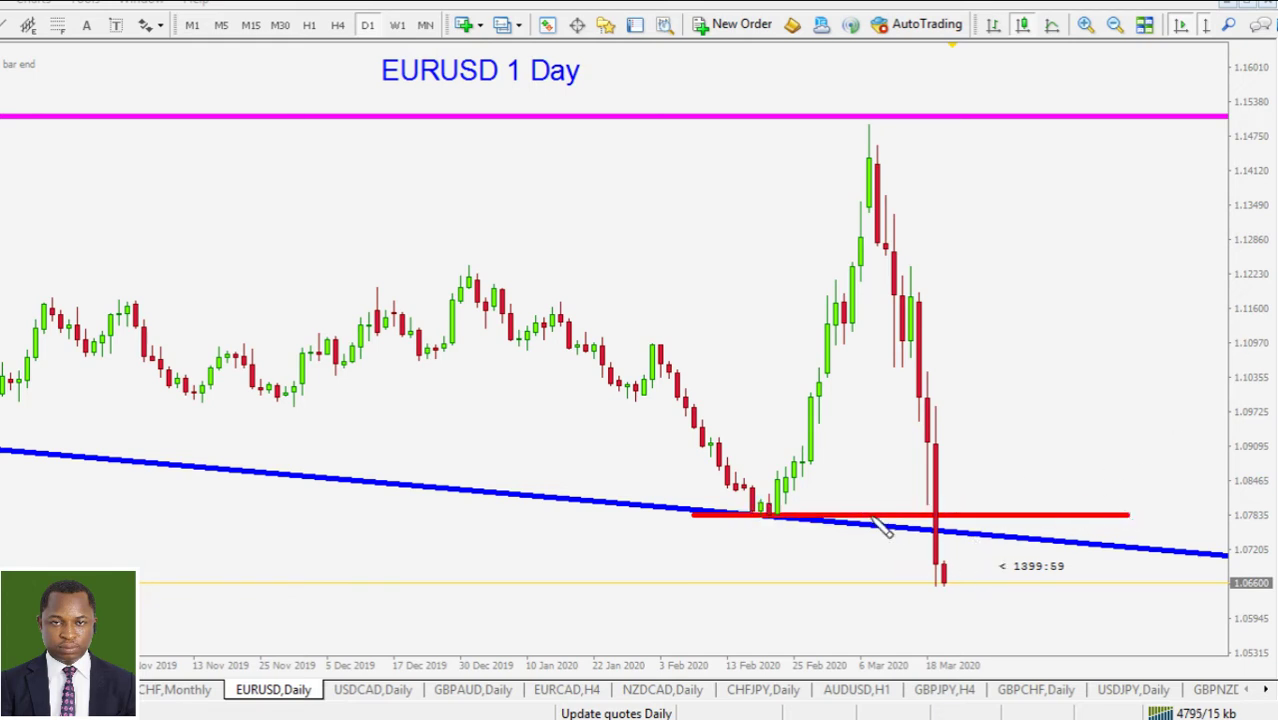
Shade the zone between the red and blue lines, label it S and R with a dashed pullback, and clear the sketch.
{"action": "left_click_drag", "start_coordinate": [736, 516], "coordinate": [1064, 517]}
{"action": "left_click_drag", "start_coordinate": [901, 532], "coordinate": [1039, 524]}
{"action": "left_click", "coordinate": [755, 538]}
{"action": "left_click_drag", "start_coordinate": [754, 538], "coordinate": [724, 568]}
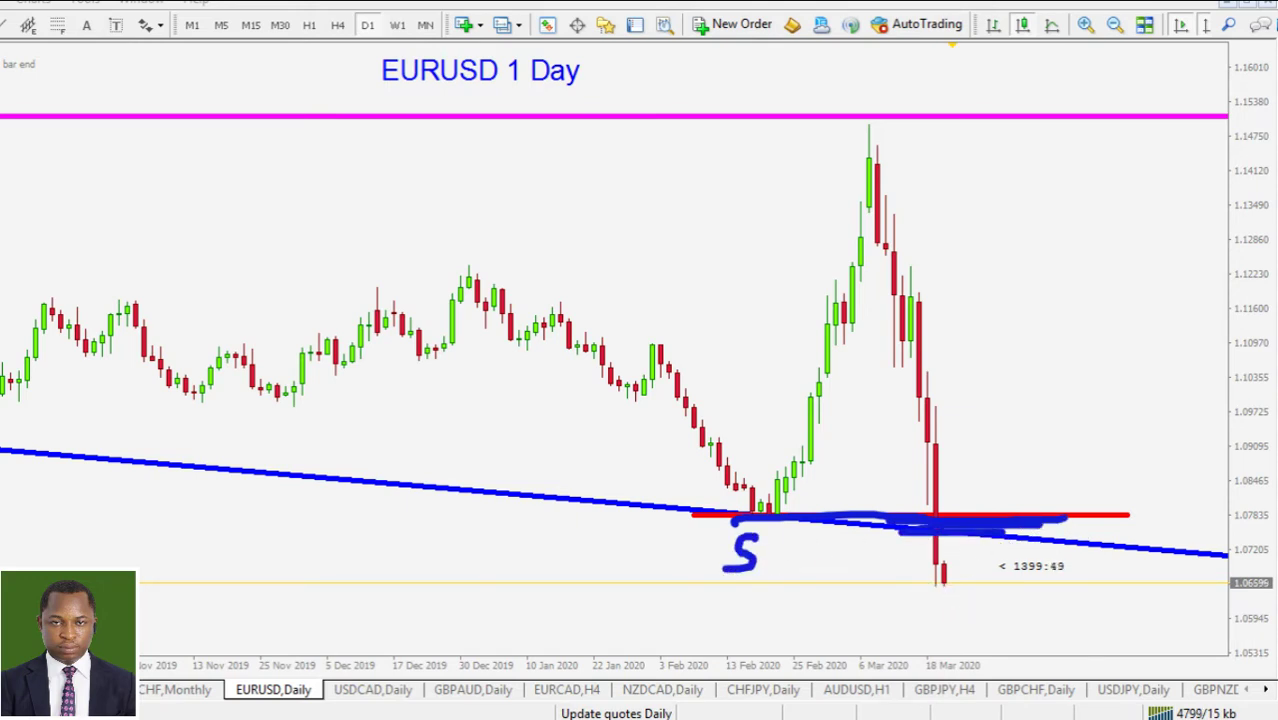
{"action": "mouse_move", "coordinate": [950, 572]}
{"action": "left_mouse_down"}
{"action": "mouse_move", "coordinate": [964, 576]}
{"action": "mouse_move", "coordinate": [984, 542]}
{"action": "mouse_move", "coordinate": [977, 506]}
{"action": "mouse_move", "coordinate": [999, 485]}
{"action": "mouse_move", "coordinate": [986, 512]}
{"action": "mouse_move", "coordinate": [986, 491]}
{"action": "mouse_move", "coordinate": [1020, 502]}
{"action": "left_mouse_up"}
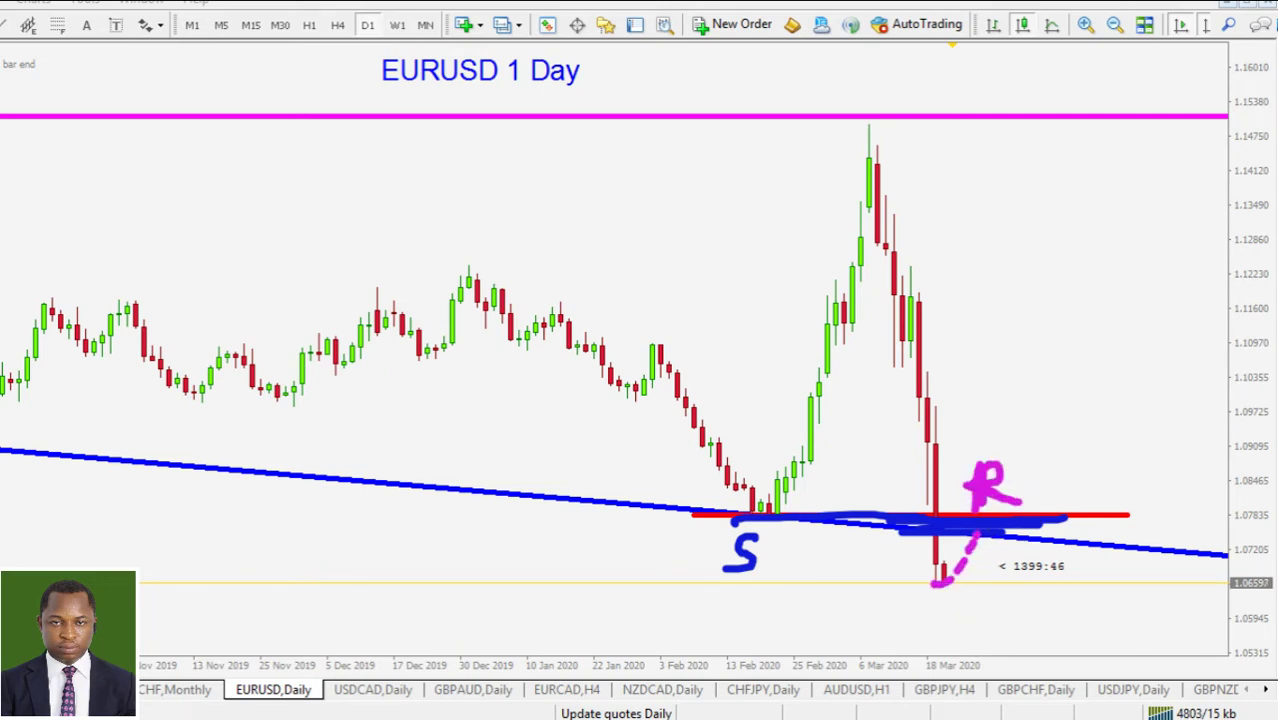
{"action": "key", "text": "Escape"}
Switch EURUSD to the H4 timeframe with the price scale adjusted, and temporarily trace the zigzag decline from the March 2020 high.
{"action": "left_click", "coordinate": [338, 25]}
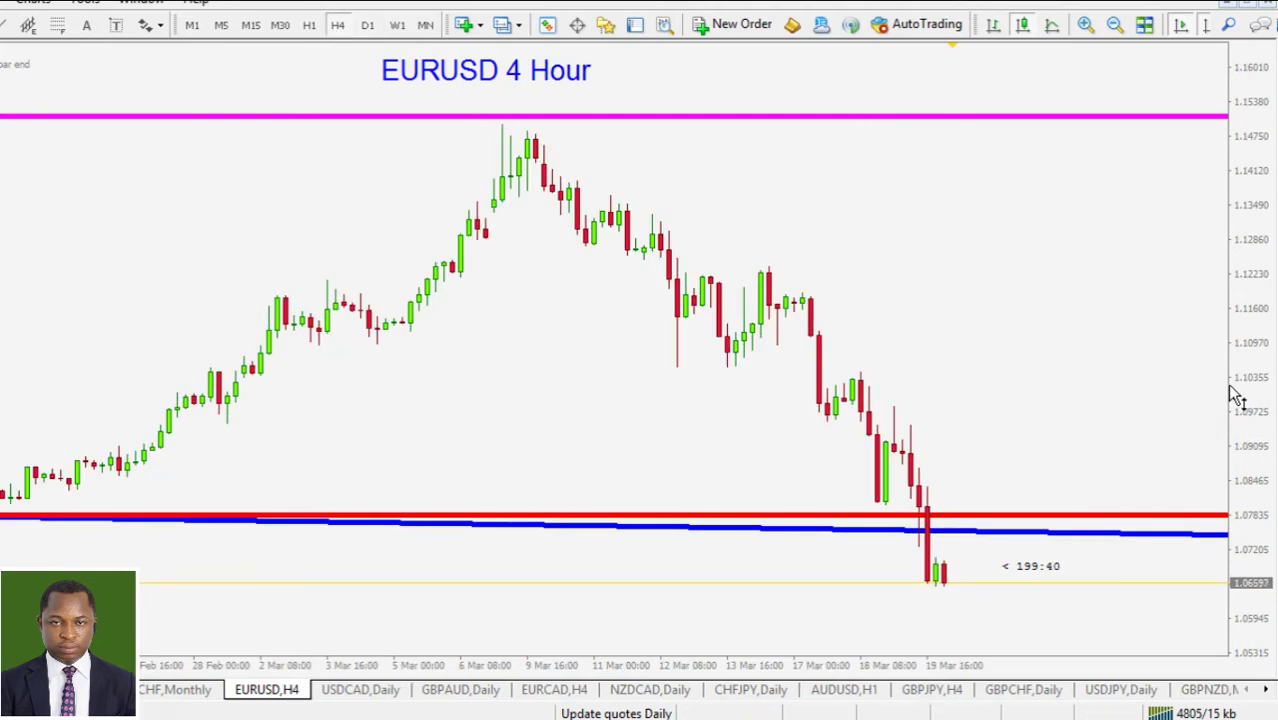
{"action": "left_click_drag", "start_coordinate": [1235, 397], "coordinate": [1213, 384]}
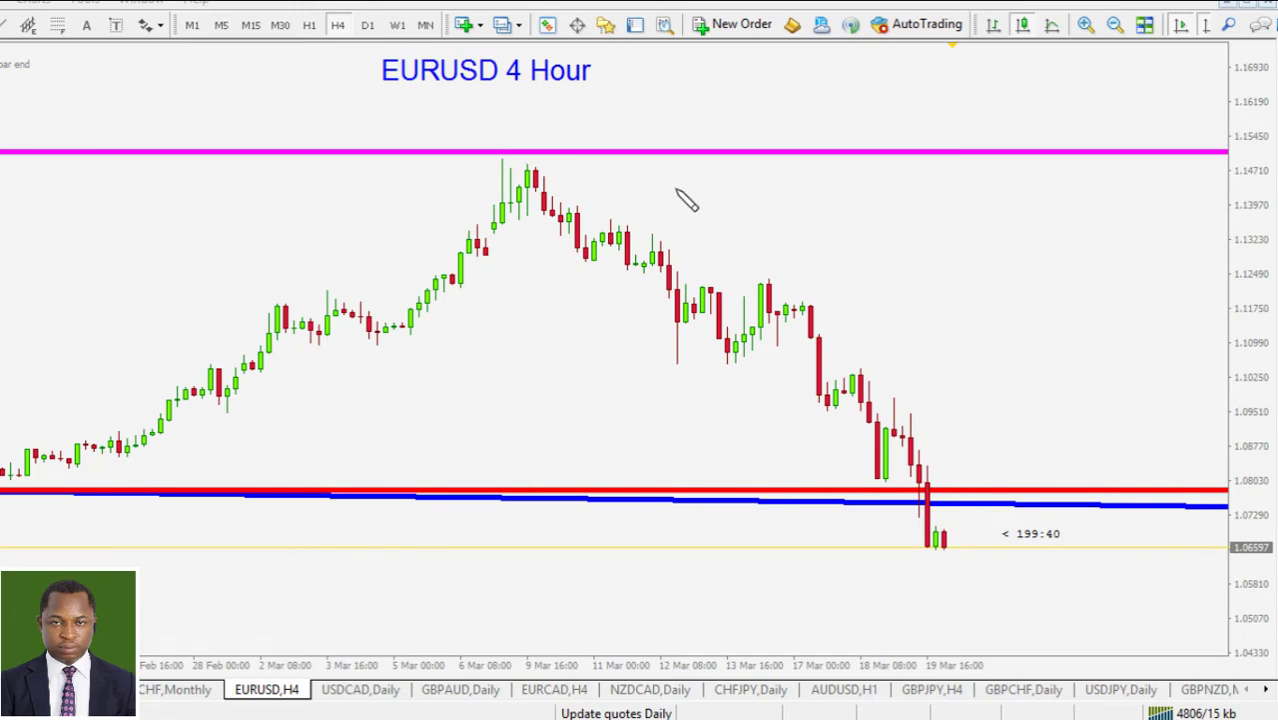
{"action": "mouse_move", "coordinate": [542, 171]}
{"action": "left_mouse_down"}
{"action": "mouse_move", "coordinate": [785, 362]}
{"action": "mouse_move", "coordinate": [893, 389]}
{"action": "mouse_move", "coordinate": [955, 562]}
{"action": "mouse_move", "coordinate": [990, 490]}
{"action": "left_mouse_up"}
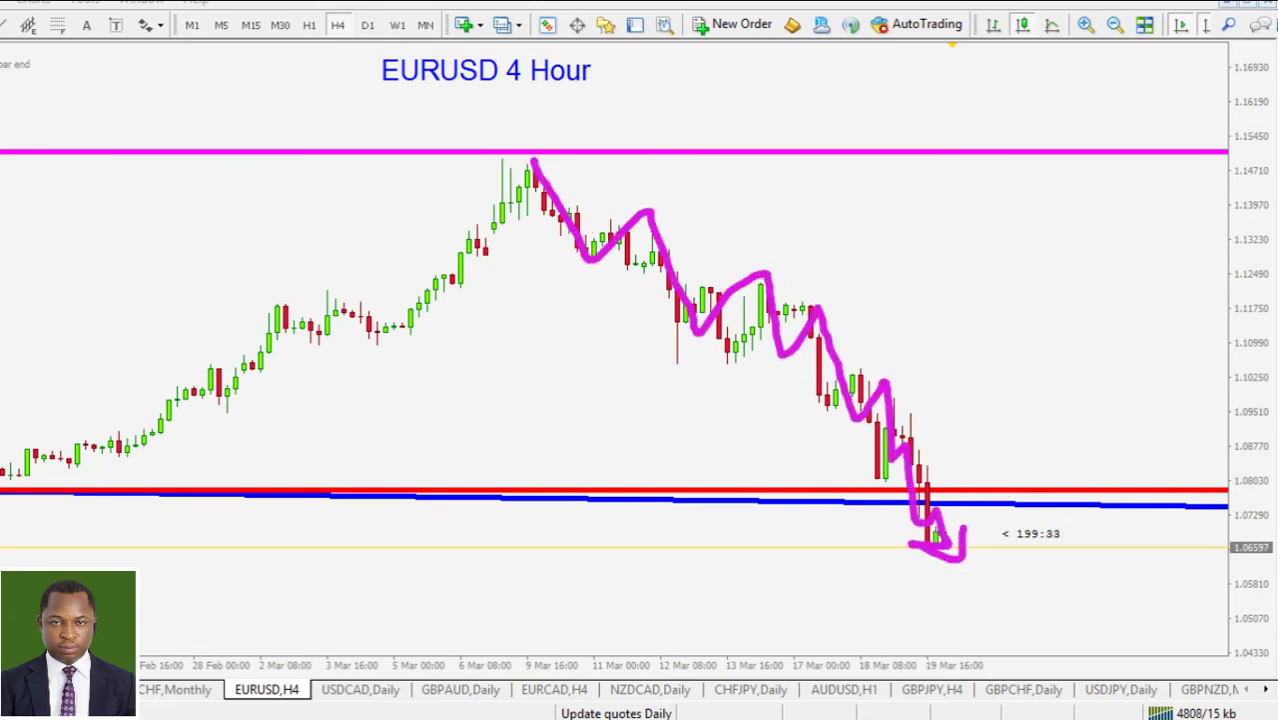
{"action": "key", "text": "Escape"}
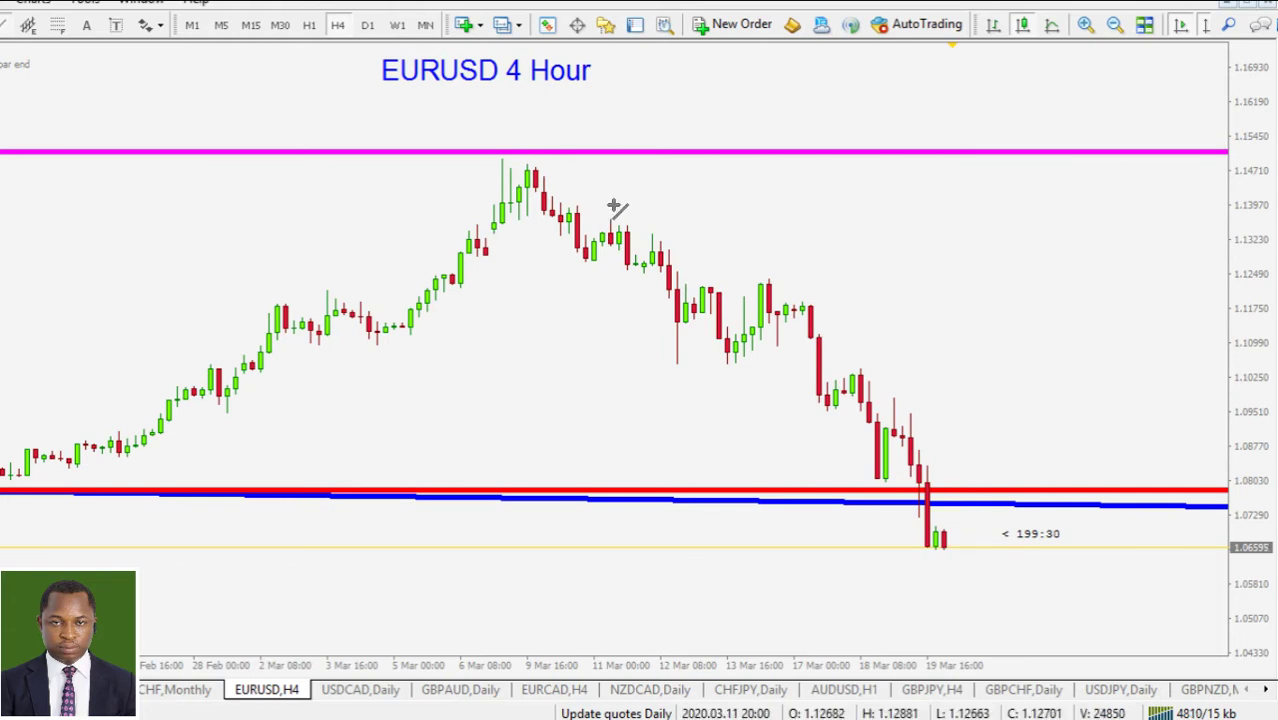
Draw a descending trendline along the H4 highs from the 9 March 2020 peak past the latest candle, and colour it dark green.
{"action": "mouse_move", "coordinate": [517, 160]}
{"action": "left_mouse_down"}
{"action": "mouse_move", "coordinate": [903, 322]}
{"action": "mouse_move", "coordinate": [1114, 456]}
{"action": "mouse_move", "coordinate": [1168, 470]}
{"action": "left_mouse_up"}
{"action": "right_click", "coordinate": [952, 383]}
{"action": "left_click", "coordinate": [985, 375]}
{"action": "left_click", "coordinate": [585, 367]}
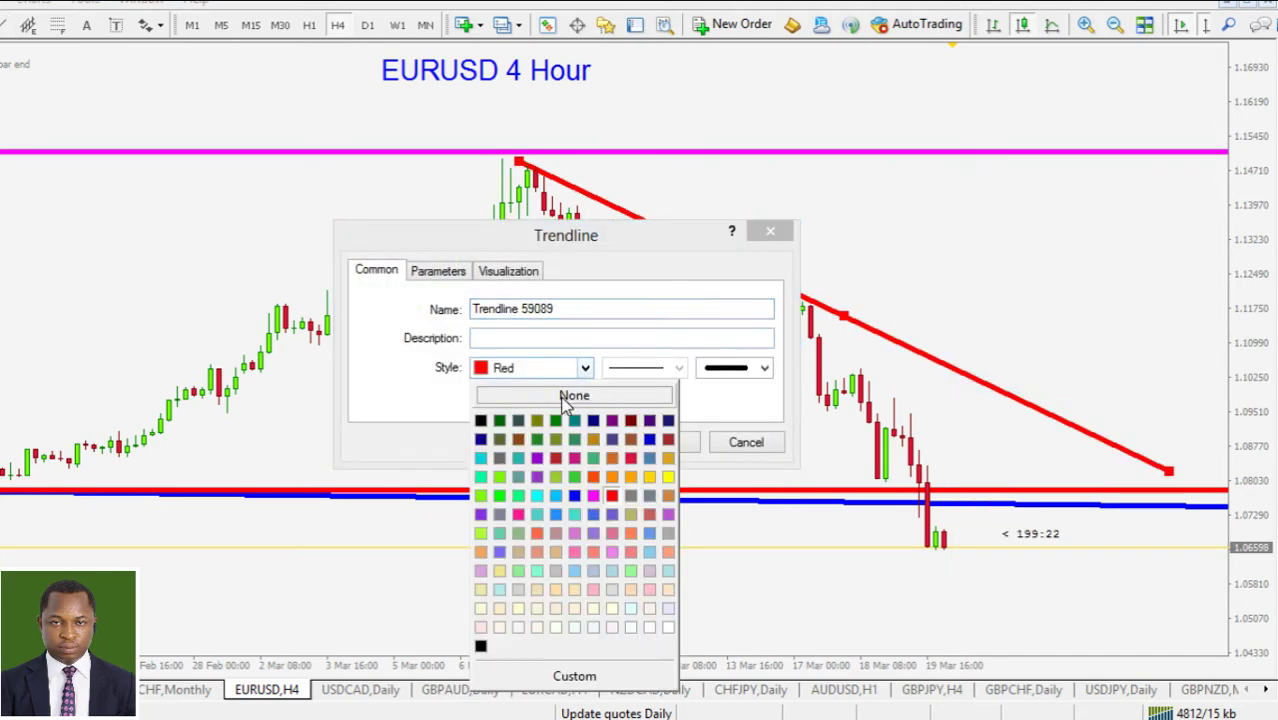
{"action": "left_click", "coordinate": [499, 421]}
Restrict the descending trendline's visibility to the M15, M30, H1 and H4 timeframes.
{"action": "left_click", "coordinate": [502, 270]}
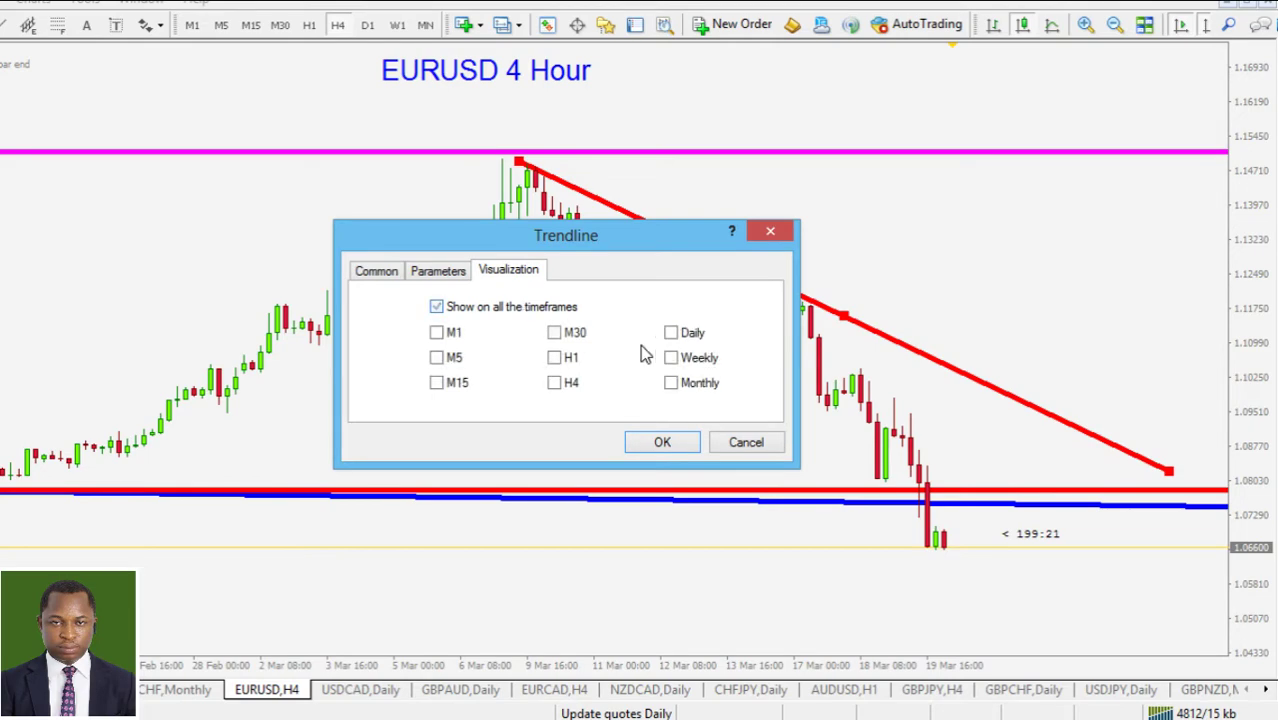
{"action": "left_click", "coordinate": [578, 386]}
{"action": "left_click", "coordinate": [453, 382]}
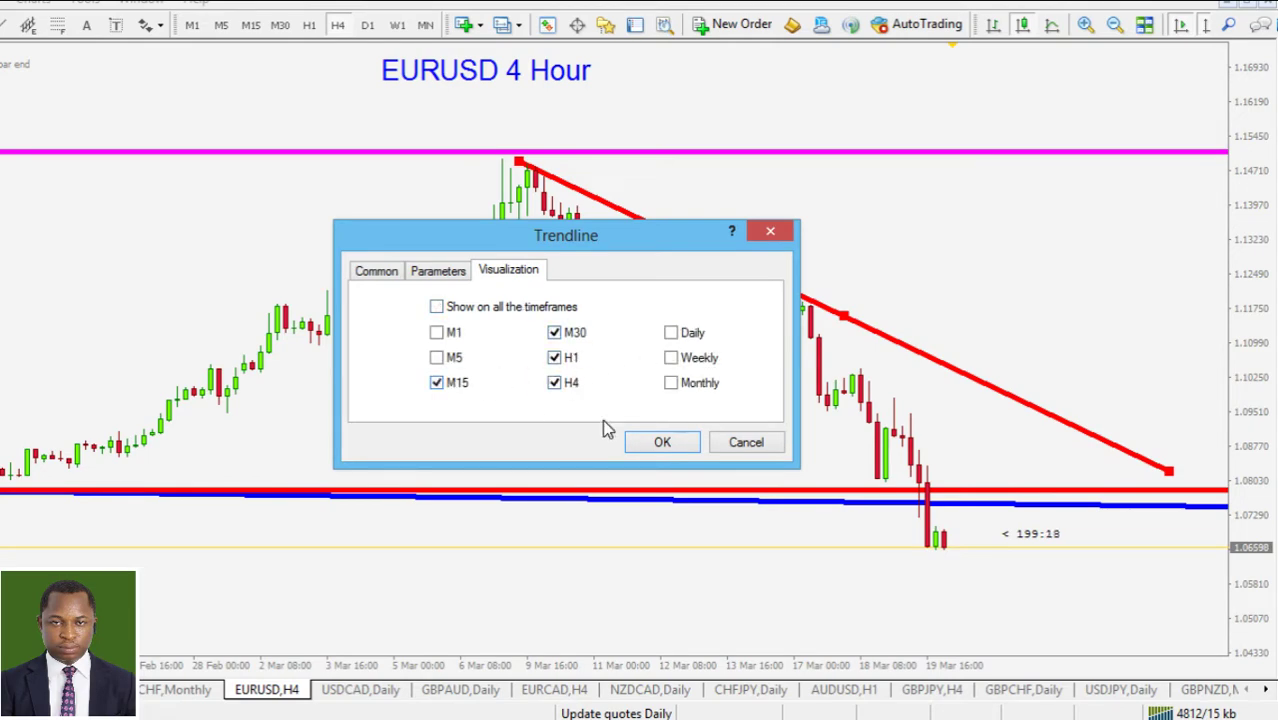
{"action": "left_click", "coordinate": [660, 442]}
Temporarily trace the H4 decline under the green trendline and mark the latest candles below the blue line, and clear the strokes.
{"action": "left_click_drag", "start_coordinate": [1248, 408], "coordinate": [1264, 311]}
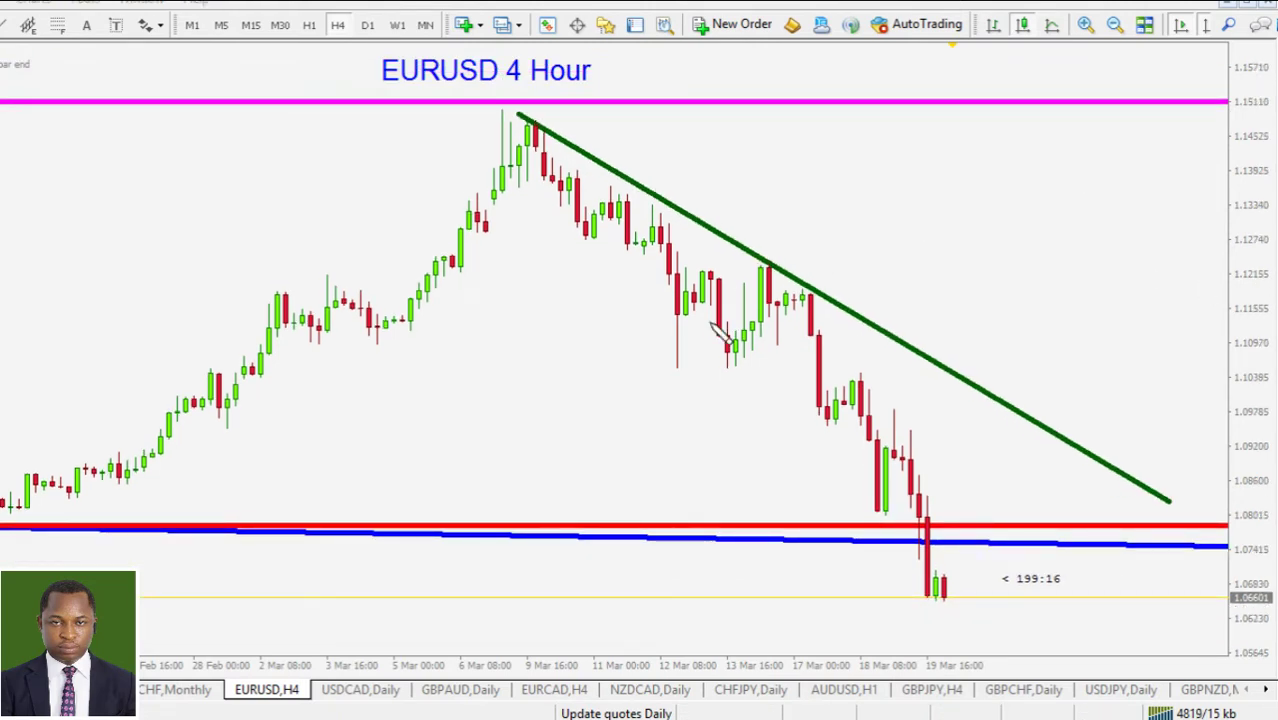
{"action": "mouse_move", "coordinate": [563, 158]}
{"action": "left_mouse_down"}
{"action": "mouse_move", "coordinate": [673, 258]}
{"action": "mouse_move", "coordinate": [812, 280]}
{"action": "mouse_move", "coordinate": [912, 500]}
{"action": "left_mouse_up"}
{"action": "mouse_move", "coordinate": [933, 562]}
{"action": "left_mouse_down"}
{"action": "mouse_move", "coordinate": [925, 582]}
{"action": "mouse_move", "coordinate": [957, 517]}
{"action": "left_mouse_up"}
{"action": "key", "text": "Escape"}
Circle the area between the blue line and the lower magenta level, trace that level, and clear the sketch.
{"action": "left_click_drag", "start_coordinate": [1260, 198], "coordinate": [1257, 310]}
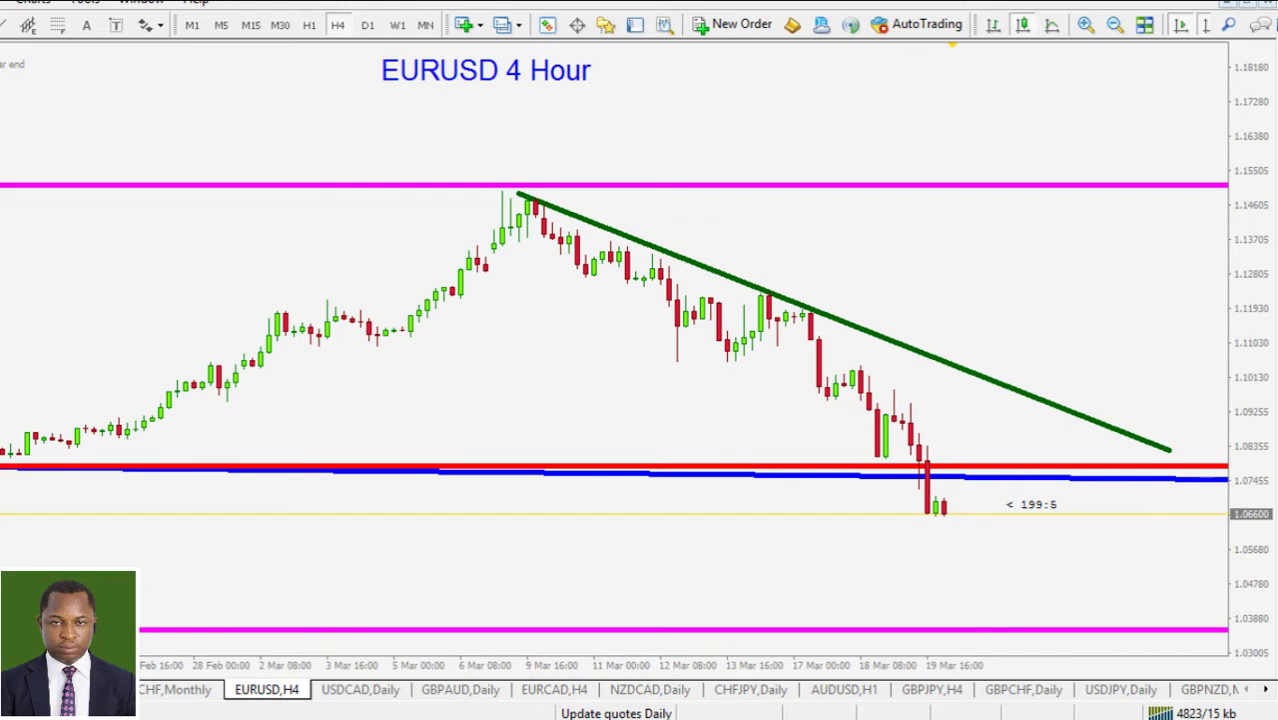
{"action": "mouse_move", "coordinate": [783, 615]}
{"action": "left_mouse_down"}
{"action": "mouse_move", "coordinate": [890, 630]}
{"action": "mouse_move", "coordinate": [1097, 621]}
{"action": "mouse_move", "coordinate": [888, 467]}
{"action": "left_mouse_up"}
{"action": "mouse_move", "coordinate": [848, 510]}
{"action": "left_mouse_down"}
{"action": "mouse_move", "coordinate": [1084, 585]}
{"action": "mouse_move", "coordinate": [1085, 605]}
{"action": "left_mouse_up"}
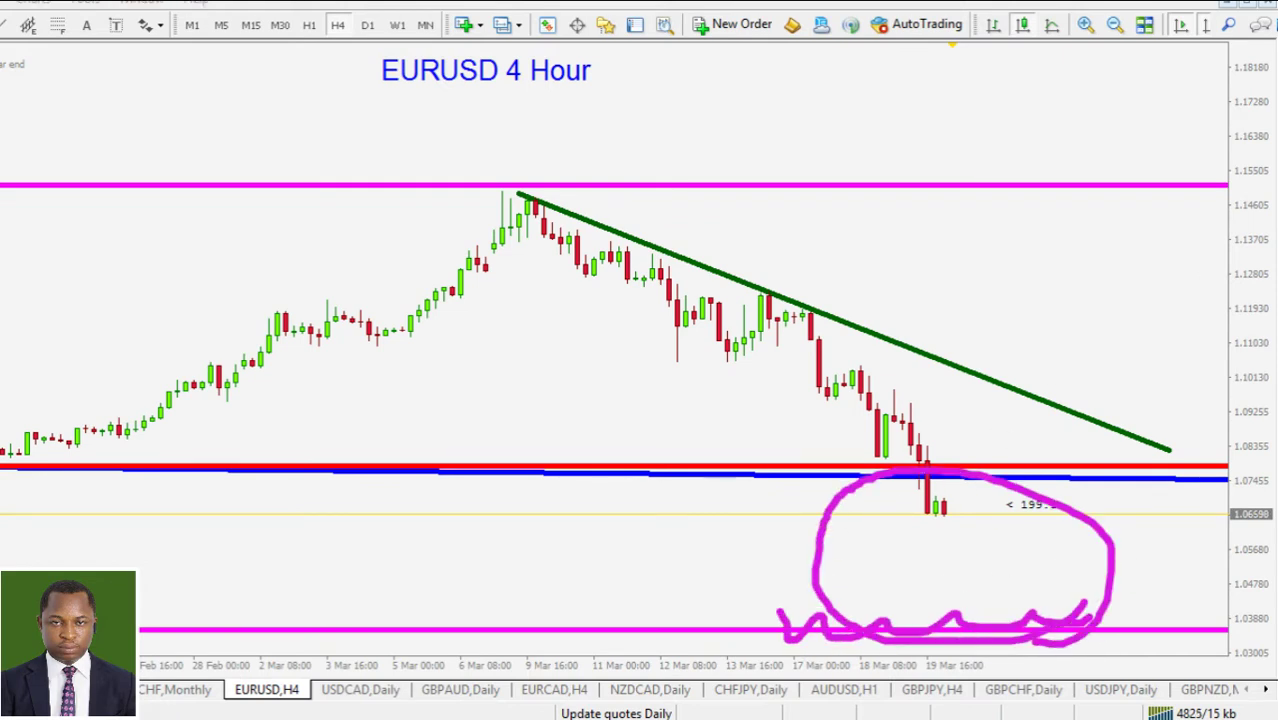
{"action": "key", "text": "Escape"}
Switch EURUSD to the H1 timeframe, sketch a zigzag along the red and blue lines, and clear it.
{"action": "left_click_drag", "start_coordinate": [1240, 345], "coordinate": [1260, 237]}
{"action": "left_click", "coordinate": [309, 24]}
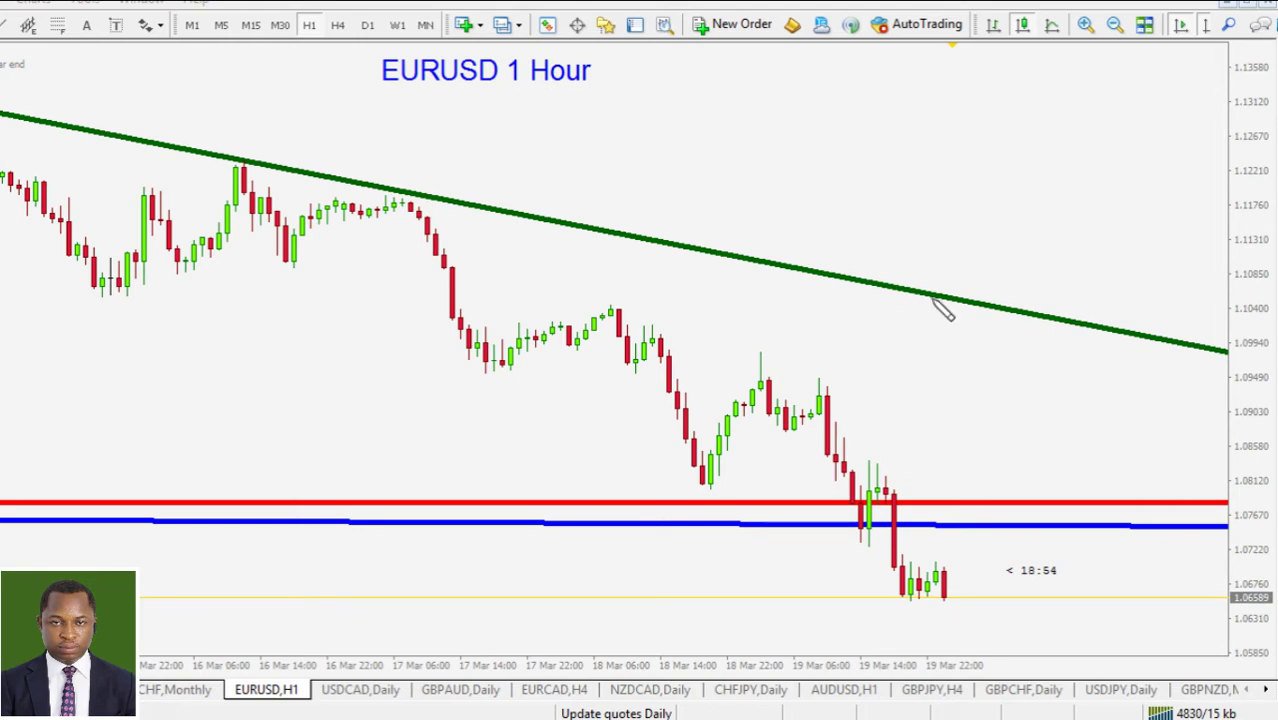
{"action": "mouse_move", "coordinate": [563, 530]}
{"action": "left_mouse_down"}
{"action": "mouse_move", "coordinate": [800, 524]}
{"action": "mouse_move", "coordinate": [880, 492]}
{"action": "left_mouse_up"}
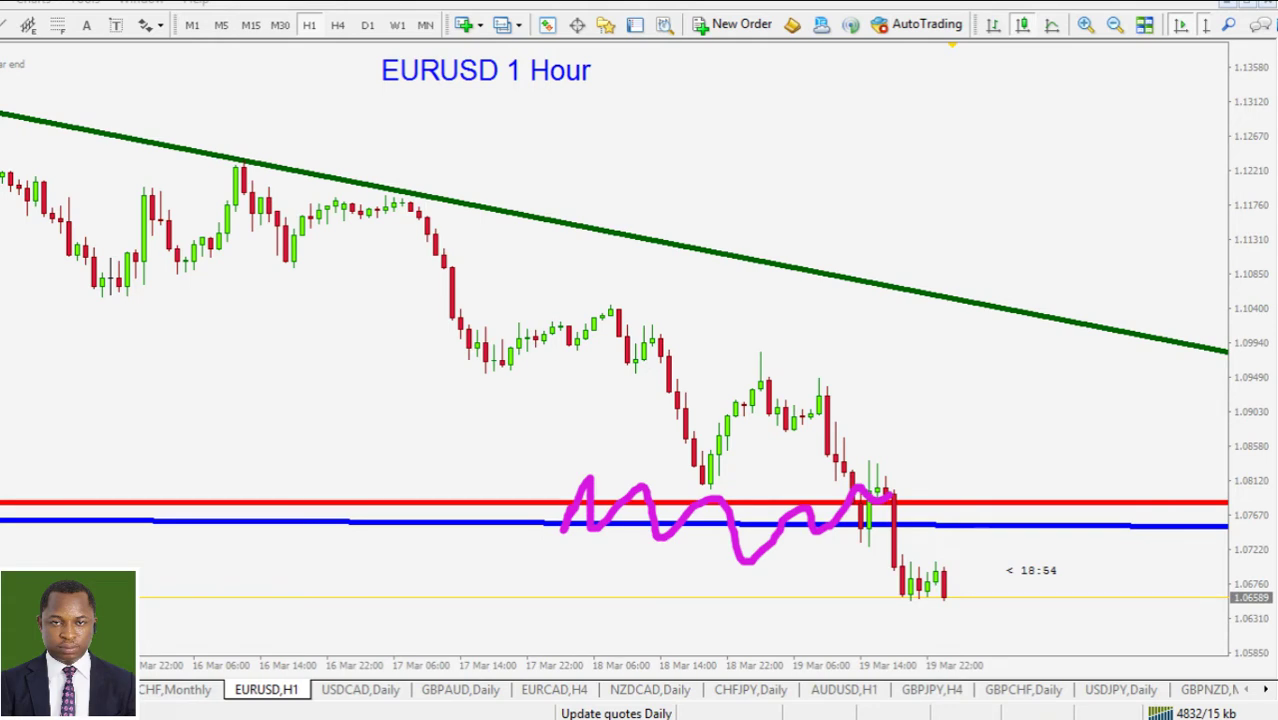
{"action": "key", "text": "Escape"}
Sketch the broken support from the 17 March lows, the lower-high slope and the rebound and decline to the latest candles, and clear the strokes.
{"action": "left_click_drag", "start_coordinate": [482, 373], "coordinate": [804, 363]}
{"action": "left_click", "coordinate": [601, 290]}
{"action": "left_click_drag", "start_coordinate": [601, 290], "coordinate": [681, 341]}
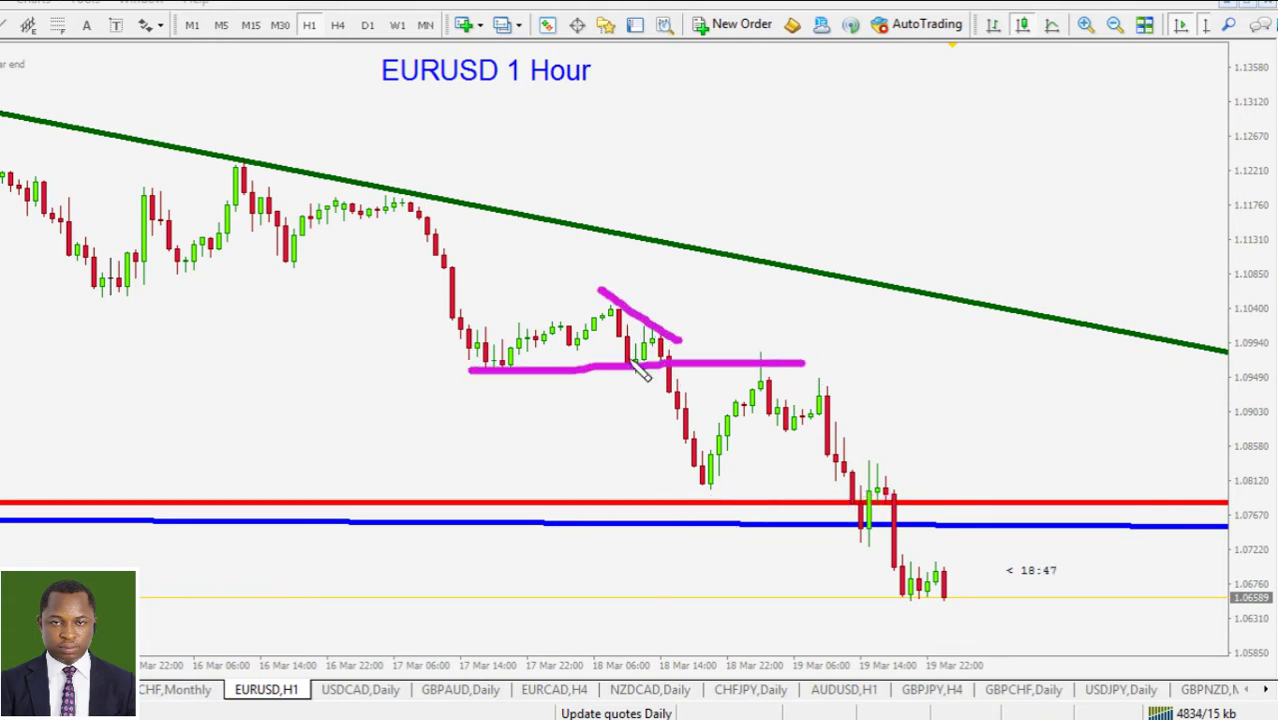
{"action": "left_click_drag", "start_coordinate": [483, 377], "coordinate": [708, 372]}
{"action": "mouse_move", "coordinate": [698, 508]}
{"action": "left_mouse_down"}
{"action": "mouse_move", "coordinate": [766, 332]}
{"action": "mouse_move", "coordinate": [784, 340]}
{"action": "mouse_move", "coordinate": [768, 330]}
{"action": "left_mouse_up"}
{"action": "mouse_move", "coordinate": [756, 425]}
{"action": "left_mouse_down"}
{"action": "mouse_move", "coordinate": [845, 432]}
{"action": "mouse_move", "coordinate": [925, 590]}
{"action": "mouse_move", "coordinate": [938, 592]}
{"action": "mouse_move", "coordinate": [943, 555]}
{"action": "left_mouse_up"}
{"action": "left_click", "coordinate": [945, 542]}
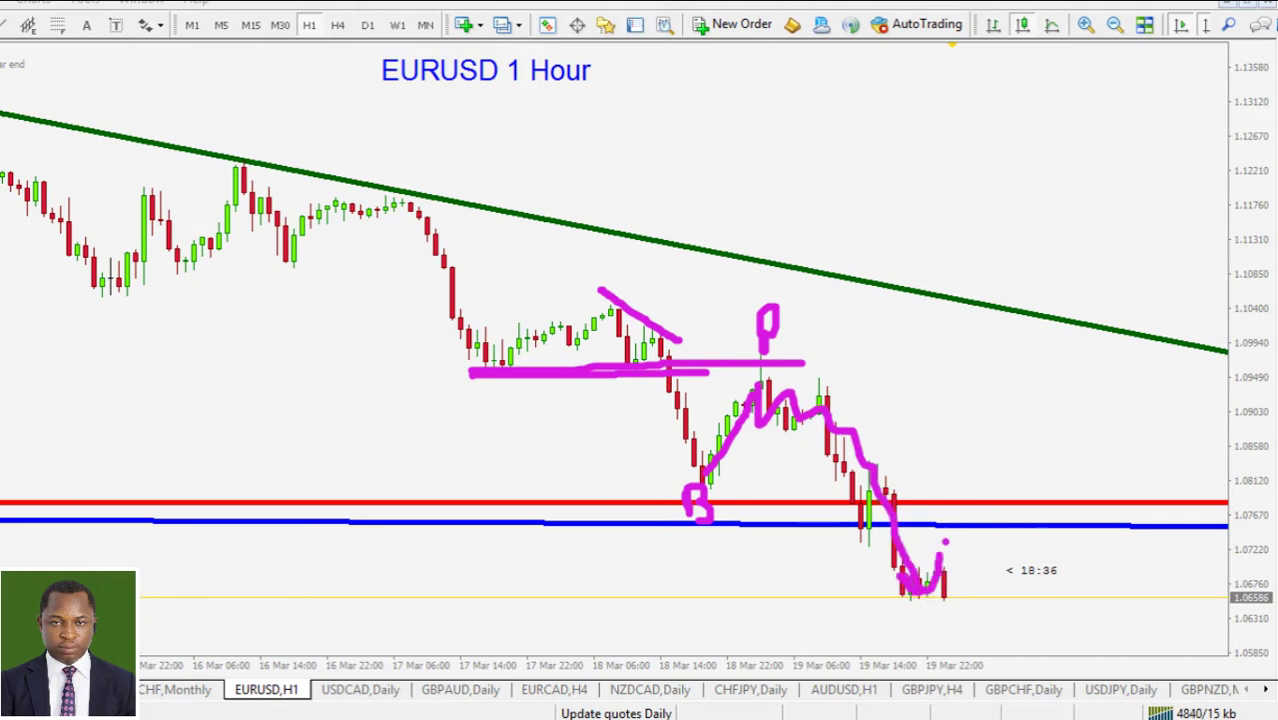
{"action": "key", "text": "Escape"}
Return EURUSD to H4, sketch a possible pullback to the green trendline followed by a drop, and clear it.
{"action": "left_click_drag", "start_coordinate": [1238, 462], "coordinate": [1262, 355]}
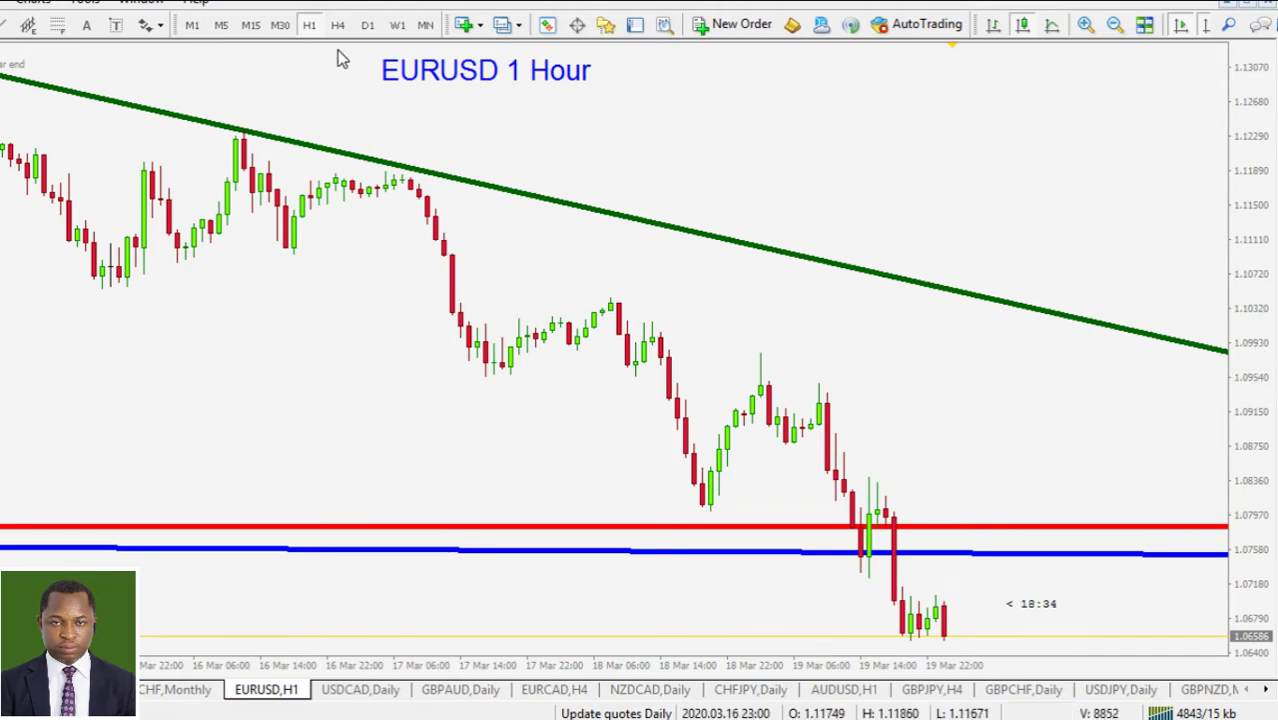
{"action": "left_click", "coordinate": [337, 24]}
{"action": "mouse_move", "coordinate": [1248, 255]}
{"action": "left_mouse_down"}
{"action": "mouse_move", "coordinate": [1238, 285]}
{"action": "mouse_move", "coordinate": [1233, 268]}
{"action": "left_mouse_up"}
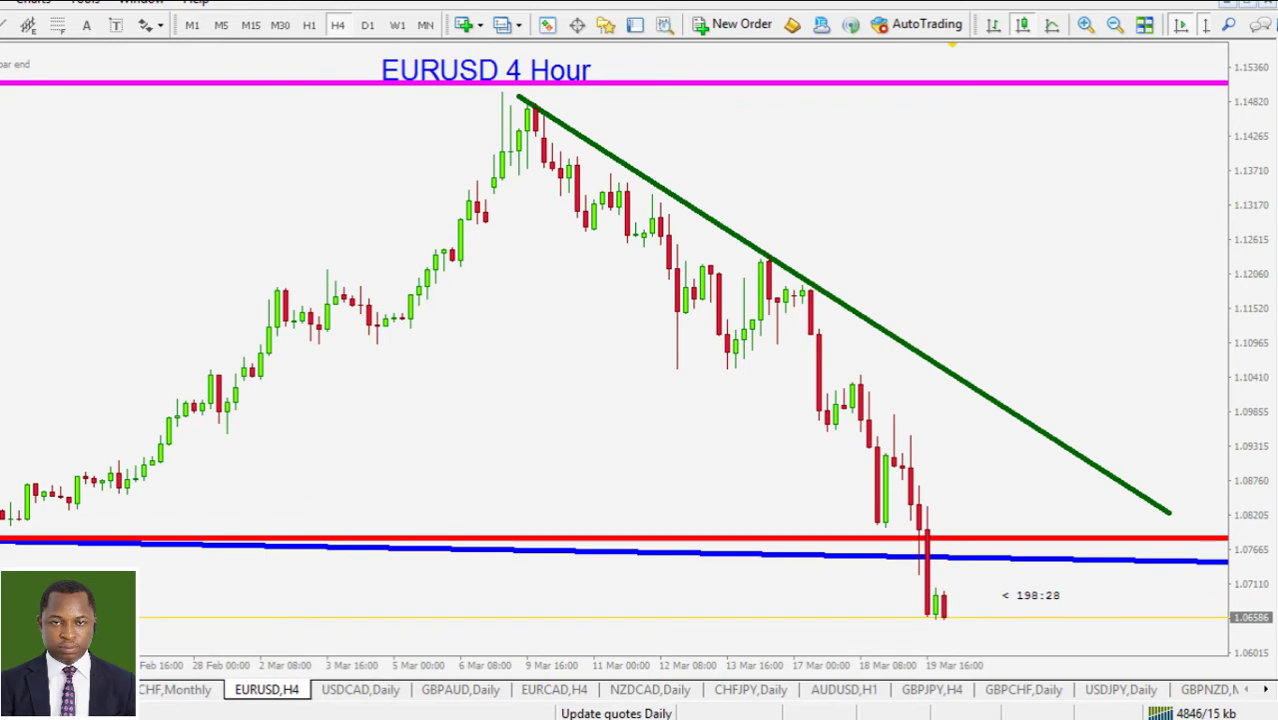
{"action": "mouse_move", "coordinate": [952, 626]}
{"action": "left_mouse_down"}
{"action": "mouse_move", "coordinate": [1036, 456]}
{"action": "mouse_move", "coordinate": [1080, 625]}
{"action": "mouse_move", "coordinate": [1068, 630]}
{"action": "mouse_move", "coordinate": [1087, 534]}
{"action": "left_mouse_up"}
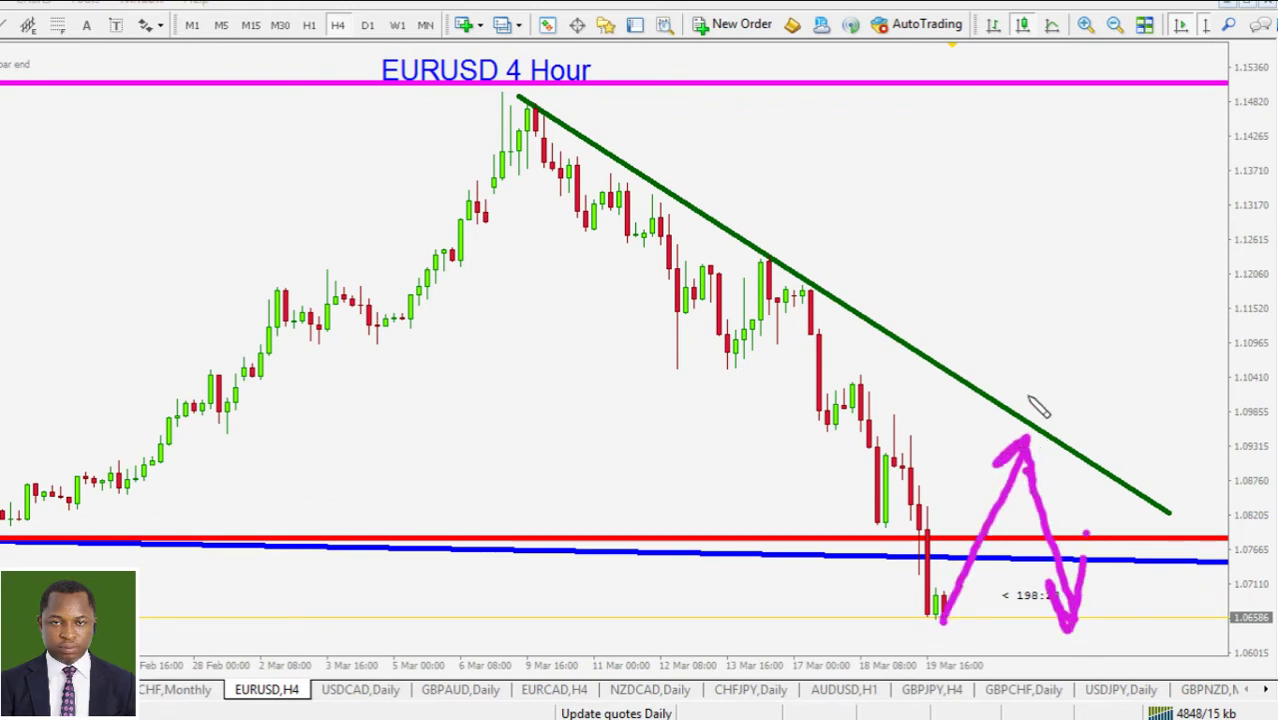
{"action": "key", "text": "Escape"}
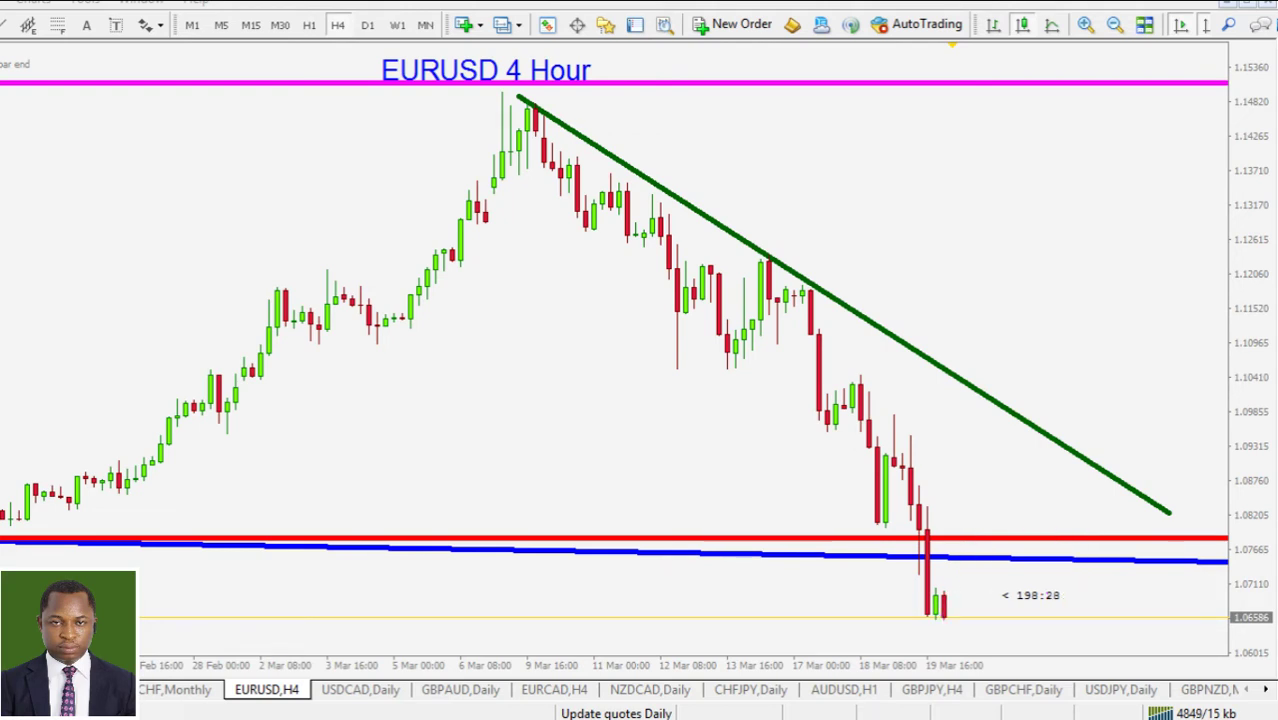
Open the USDCHF monthly chart with its candles enlarged and the price scale adjusted.
{"action": "left_click_drag", "start_coordinate": [1257, 331], "coordinate": [1260, 255]}
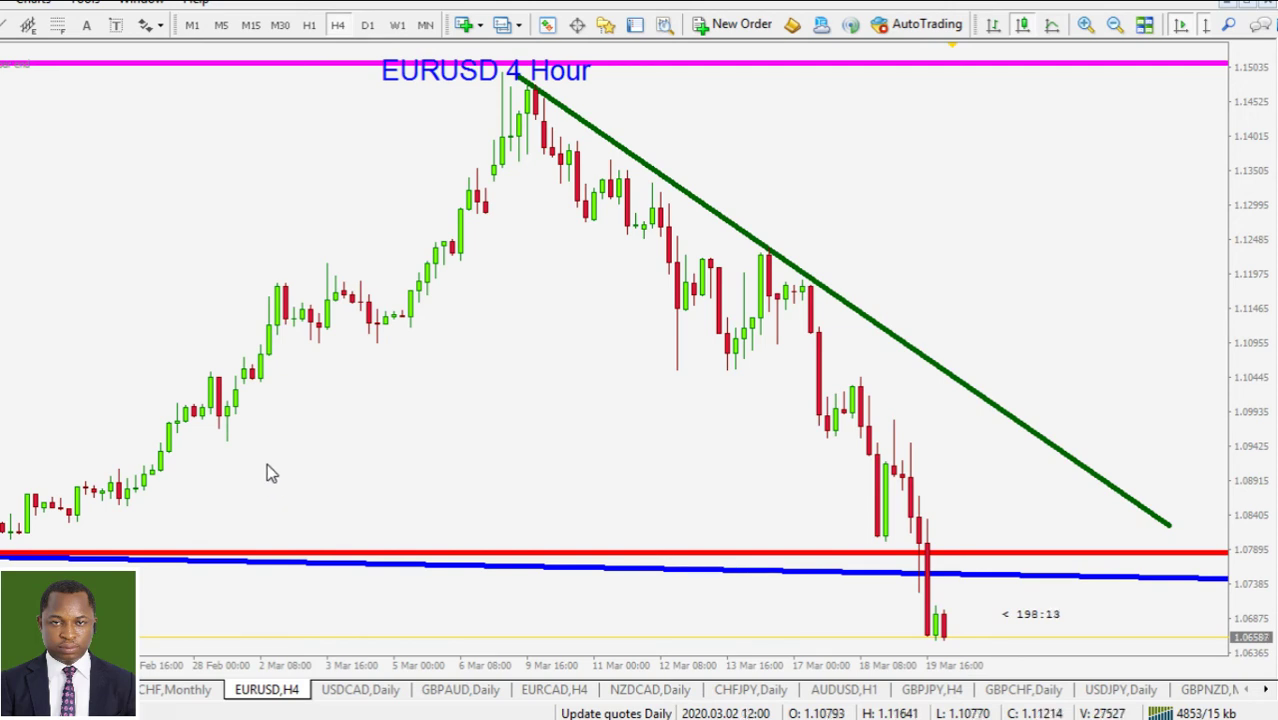
{"action": "left_click", "coordinate": [170, 690]}
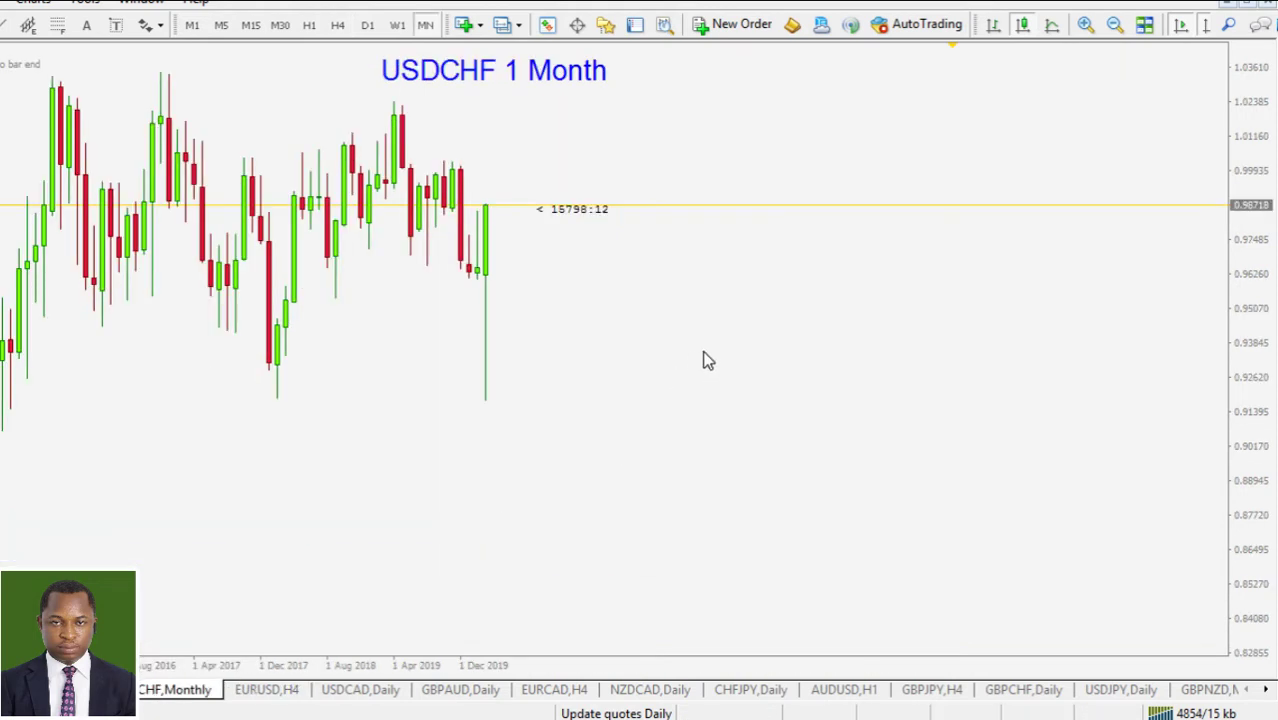
{"action": "left_click_drag", "start_coordinate": [1247, 330], "coordinate": [1240, 390]}
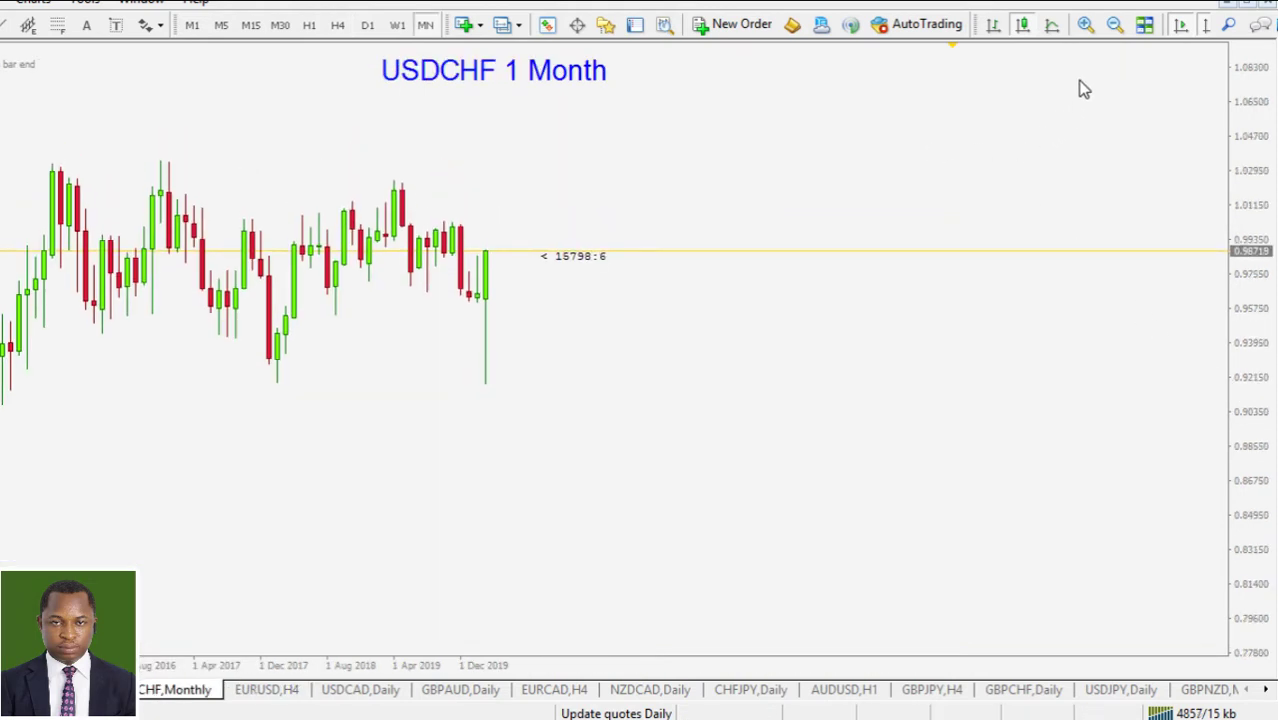
{"action": "left_click", "coordinate": [1088, 25]}
{"action": "left_click_drag", "start_coordinate": [1251, 432], "coordinate": [1244, 357]}
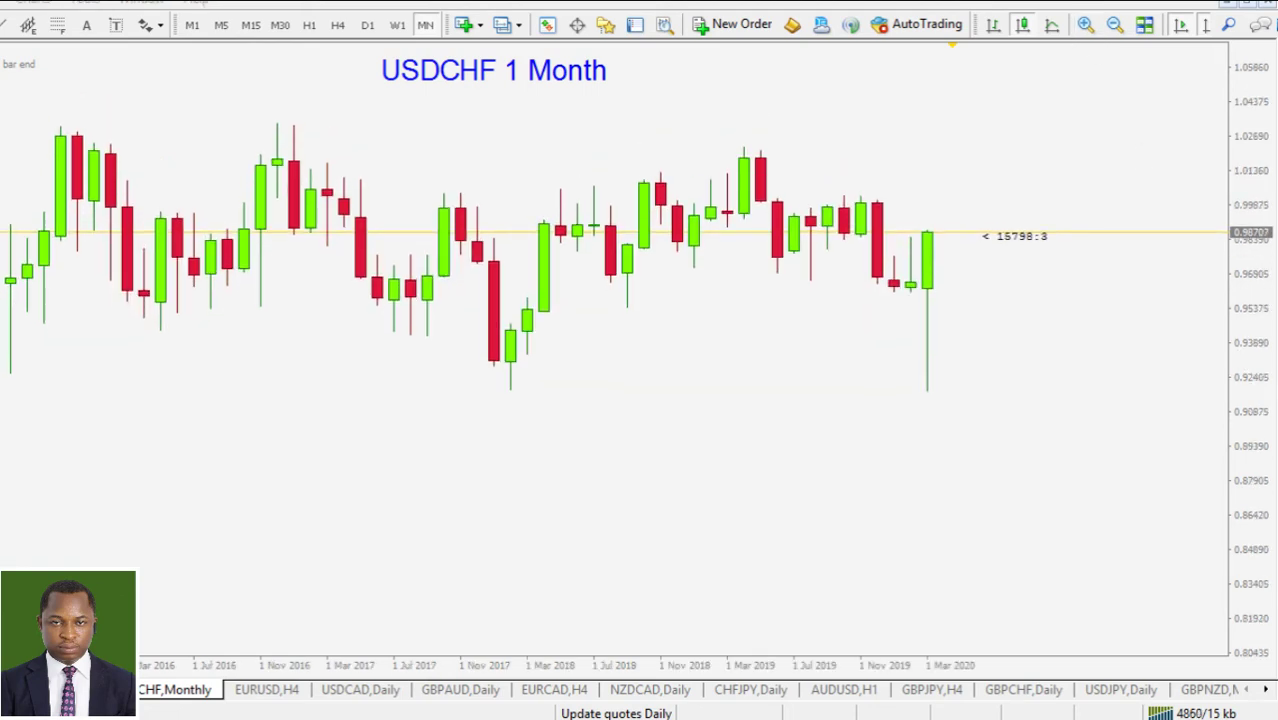
Temporarily underscore the three major USDCHF monthly highs with pen strokes, and clear them.
{"action": "left_click_drag", "start_coordinate": [60, 130], "coordinate": [143, 128]}
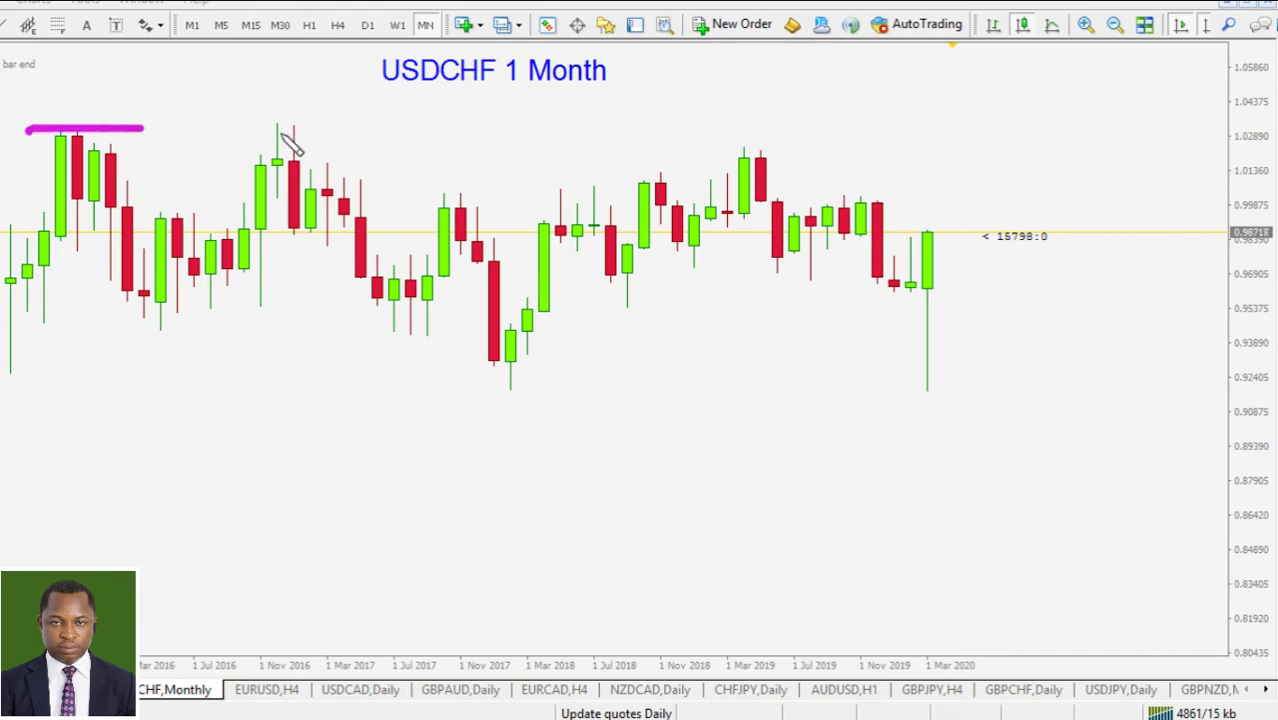
{"action": "left_click_drag", "start_coordinate": [238, 126], "coordinate": [397, 126]}
{"action": "left_click_drag", "start_coordinate": [658, 146], "coordinate": [876, 146]}
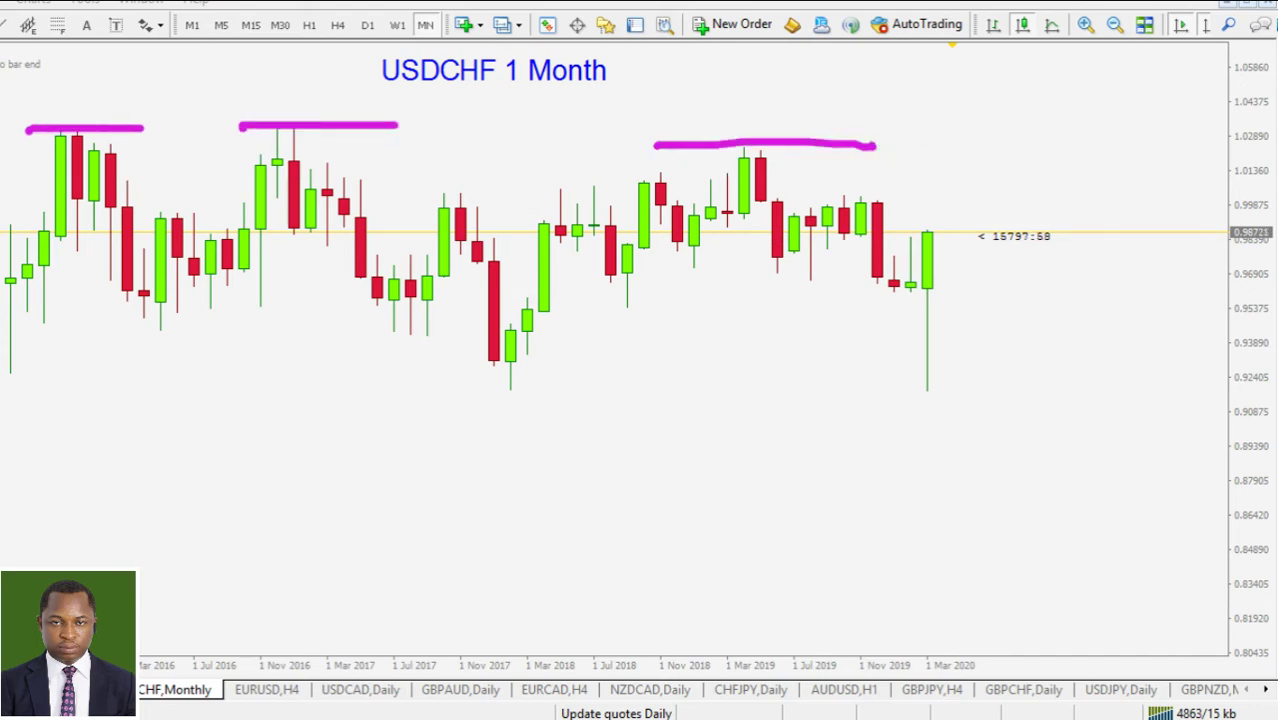
{"action": "key", "text": "Escape"}
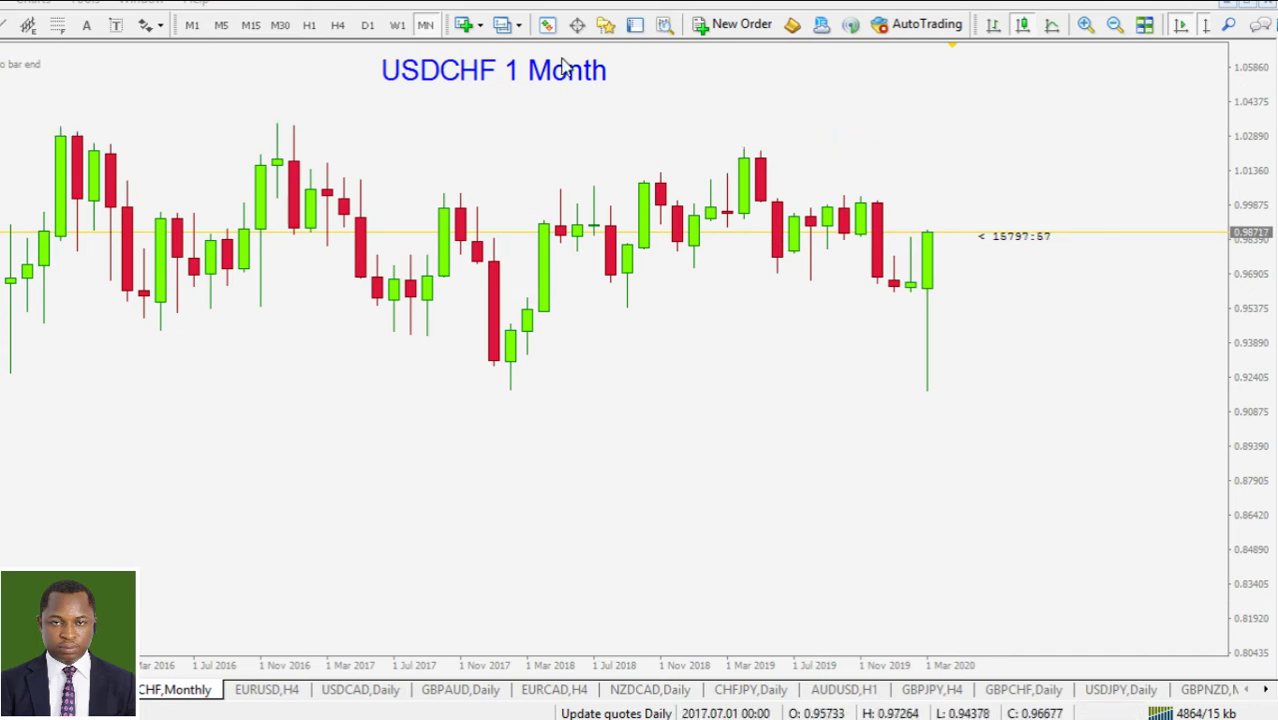
Draw a horizontal magenta trendline along the USDCHF monthly highs at about 1.033, extending past the latest candle.
{"action": "left_click_drag", "start_coordinate": [44, 126], "coordinate": [1113, 128]}
{"action": "right_click", "coordinate": [1107, 130]}
{"action": "left_click", "coordinate": [1107, 140]}
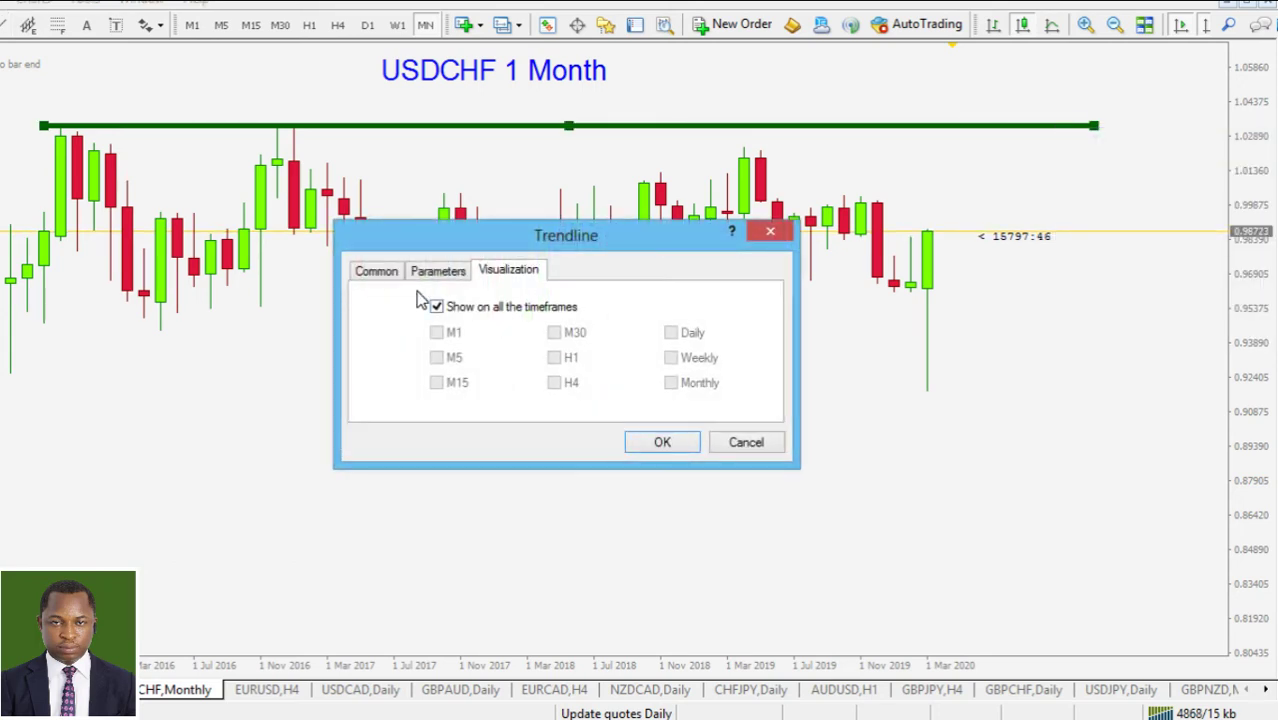
{"action": "left_click", "coordinate": [380, 275]}
{"action": "left_click", "coordinate": [585, 368]}
{"action": "left_click", "coordinate": [630, 474]}
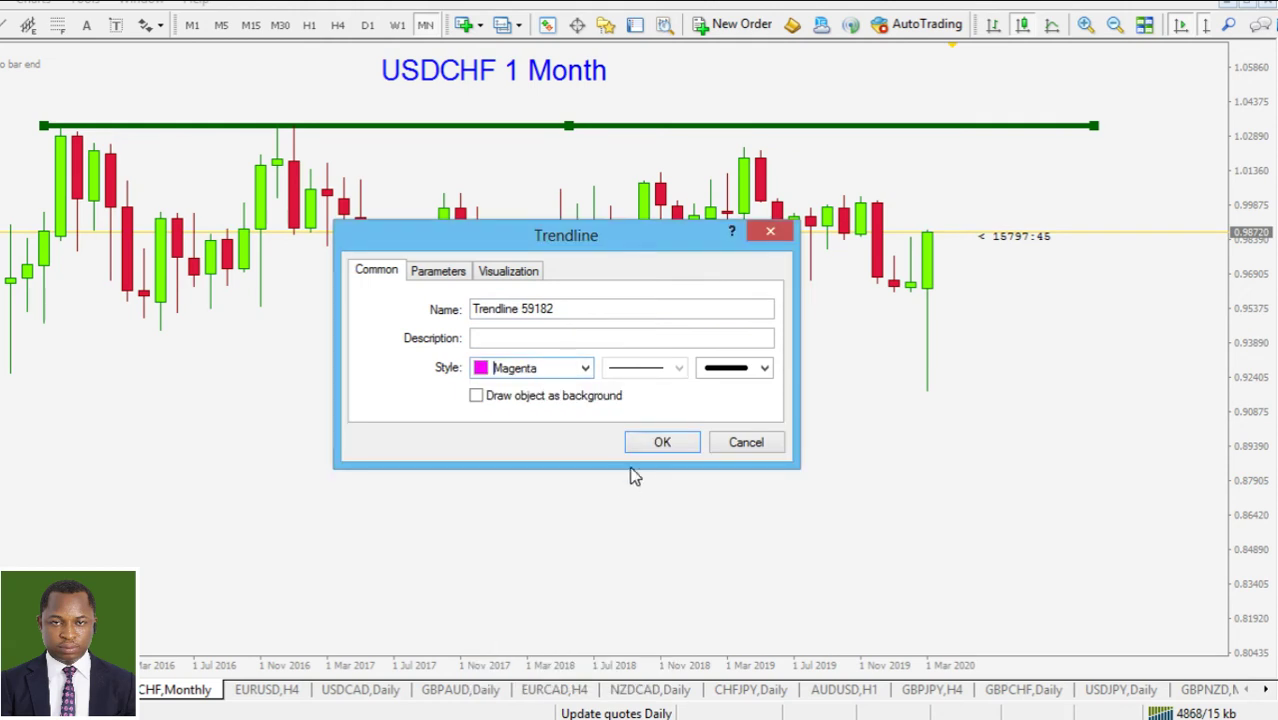
{"action": "left_click", "coordinate": [662, 445]}
{"action": "left_click_drag", "start_coordinate": [568, 126], "coordinate": [568, 127]}
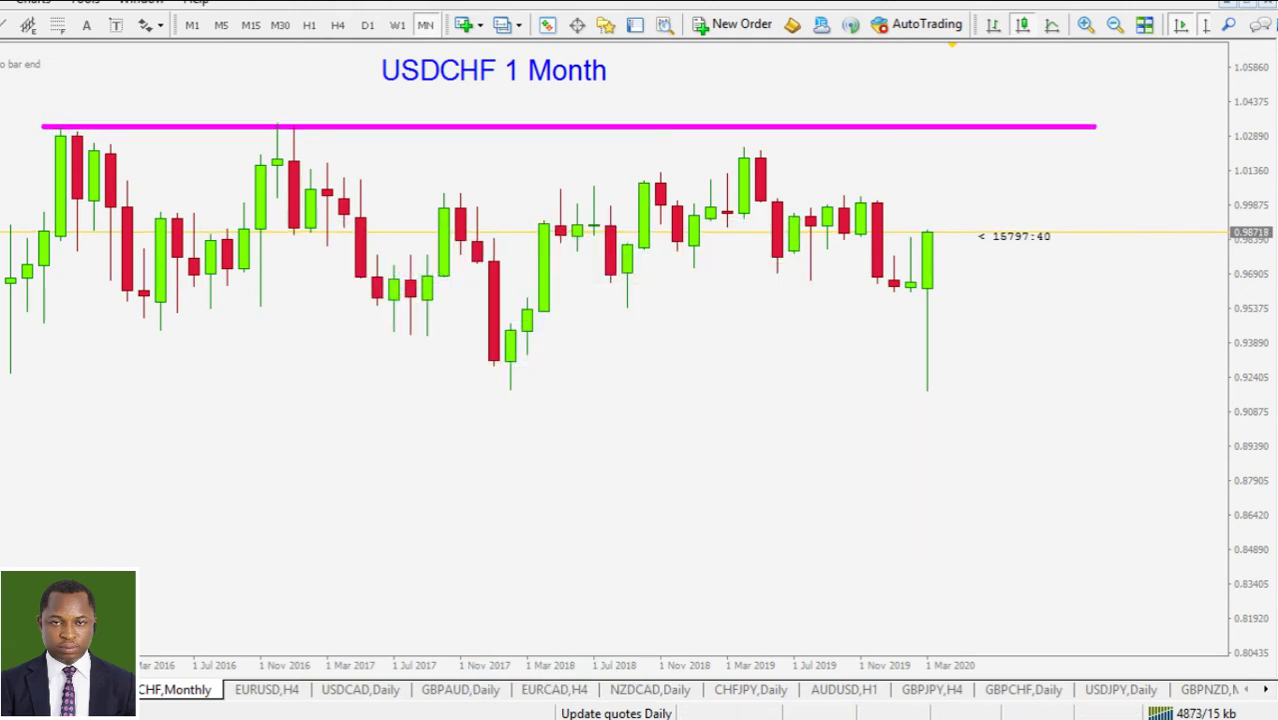
Temporarily mark the early 2018 and March 2020 USDCHF lows with horizontal pen strokes, and clear them.
{"action": "mouse_move", "coordinate": [466, 393]}
{"action": "left_mouse_down"}
{"action": "mouse_move", "coordinate": [526, 378]}
{"action": "mouse_move", "coordinate": [484, 382]}
{"action": "left_mouse_up"}
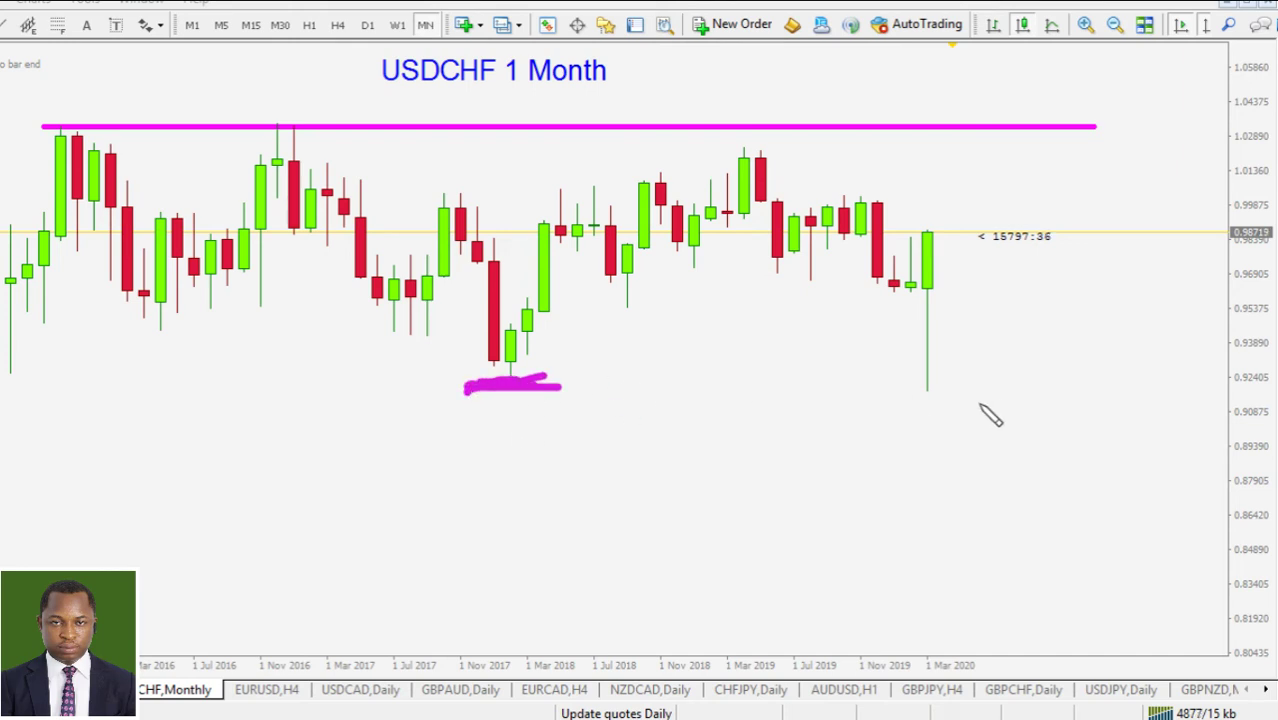
{"action": "left_click_drag", "start_coordinate": [880, 391], "coordinate": [986, 388]}
{"action": "left_click_drag", "start_coordinate": [443, 388], "coordinate": [800, 387]}
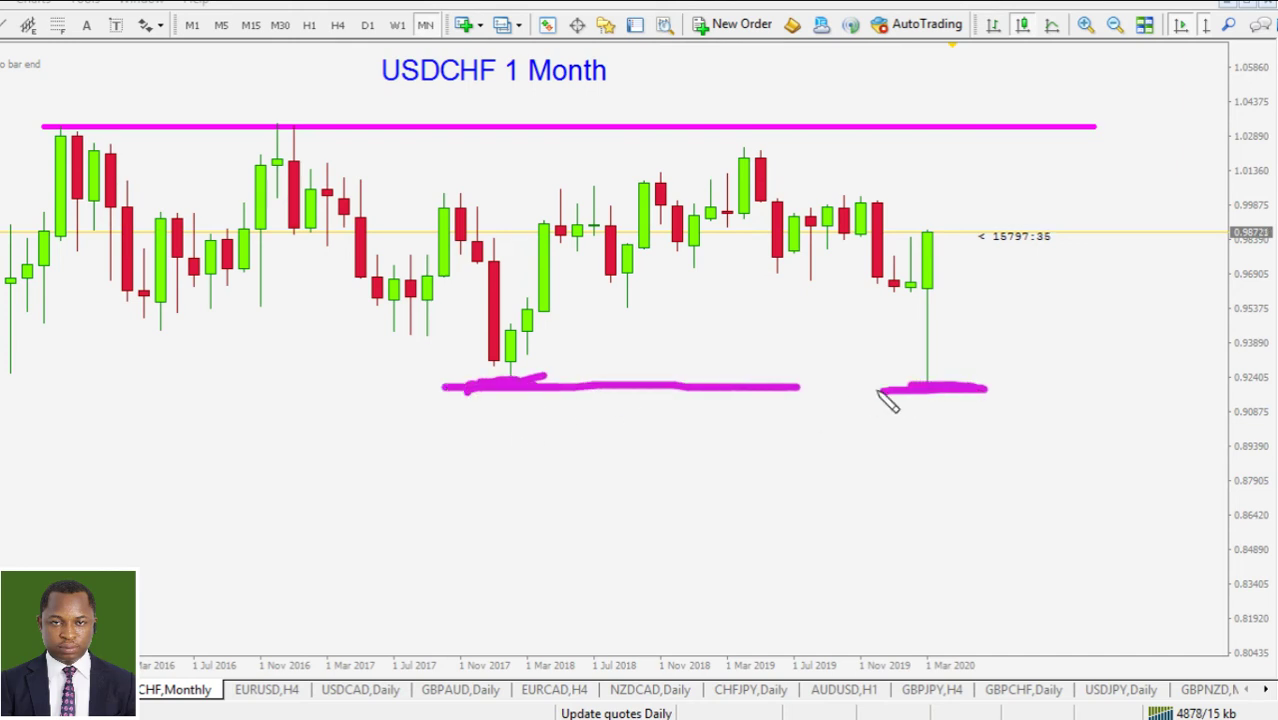
{"action": "left_click_drag", "start_coordinate": [878, 391], "coordinate": [986, 390]}
{"action": "key", "text": "Escape"}
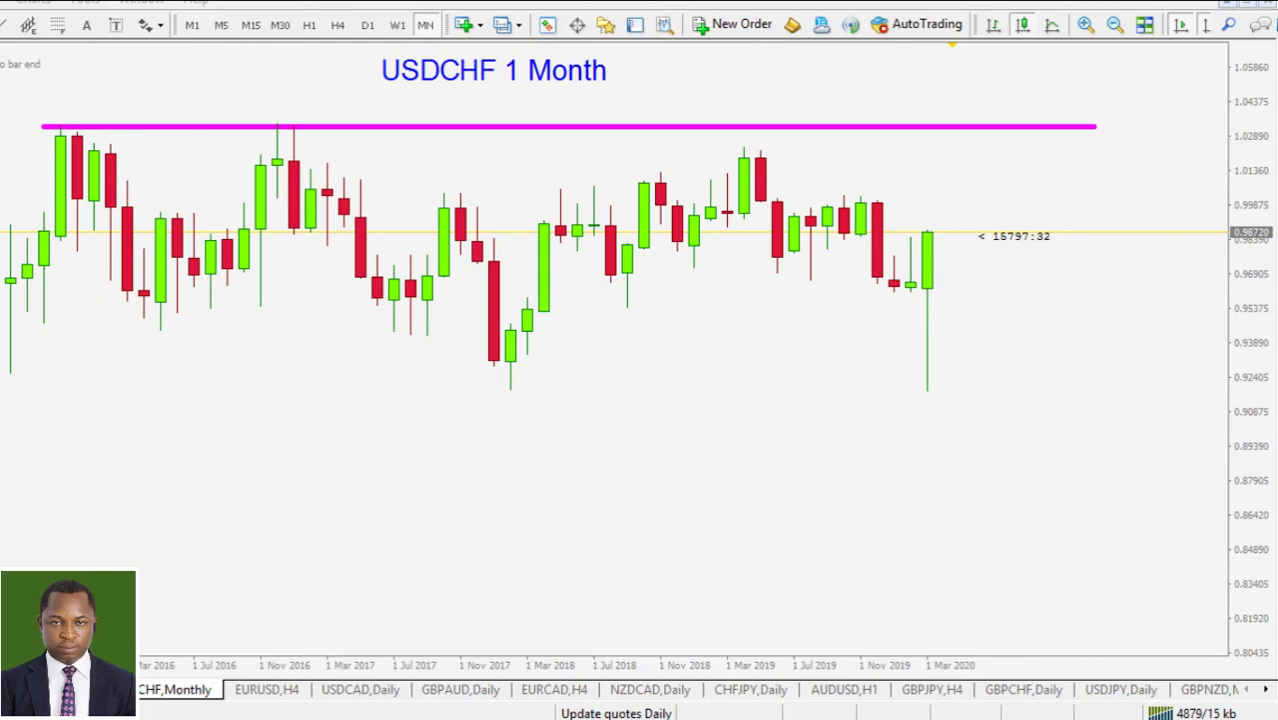
Duplicate the magenta line onto the lows near 0.919 and shorten the copy to start just before the early 2018 low.
{"action": "double_click", "coordinate": [570, 127]}
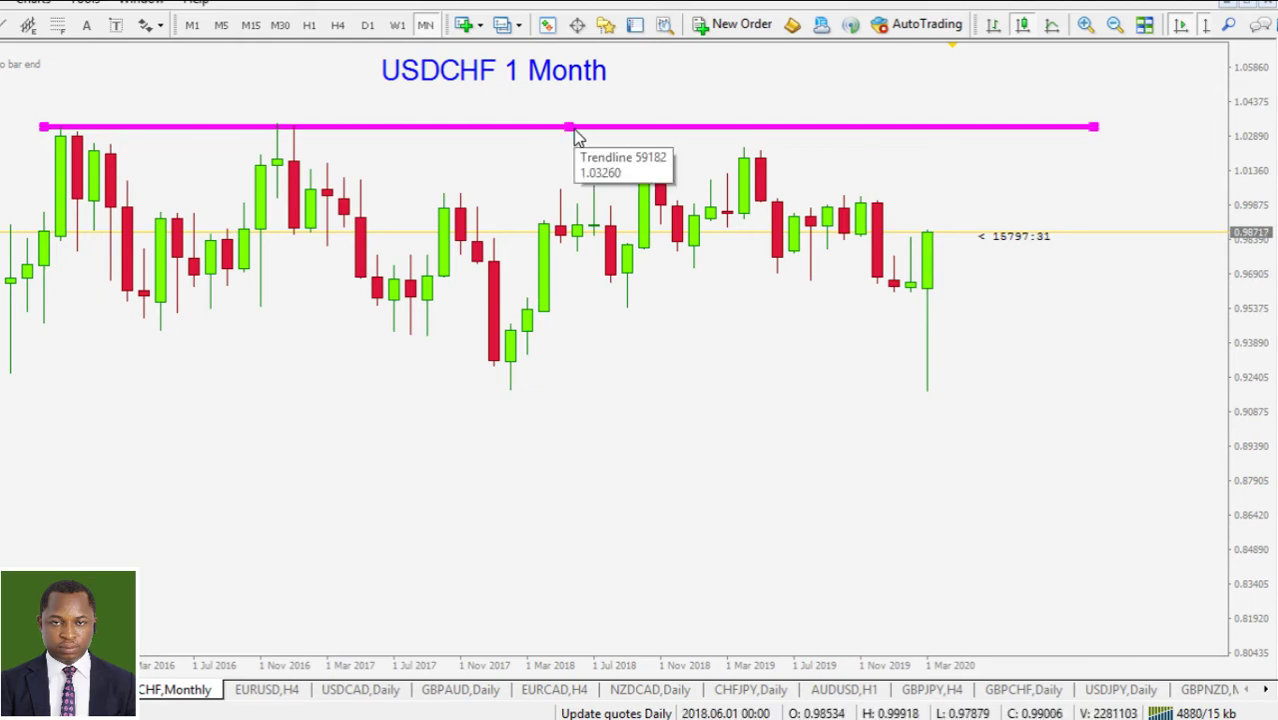
{"action": "left_click_drag", "start_coordinate": [571, 128], "coordinate": [567, 387]}
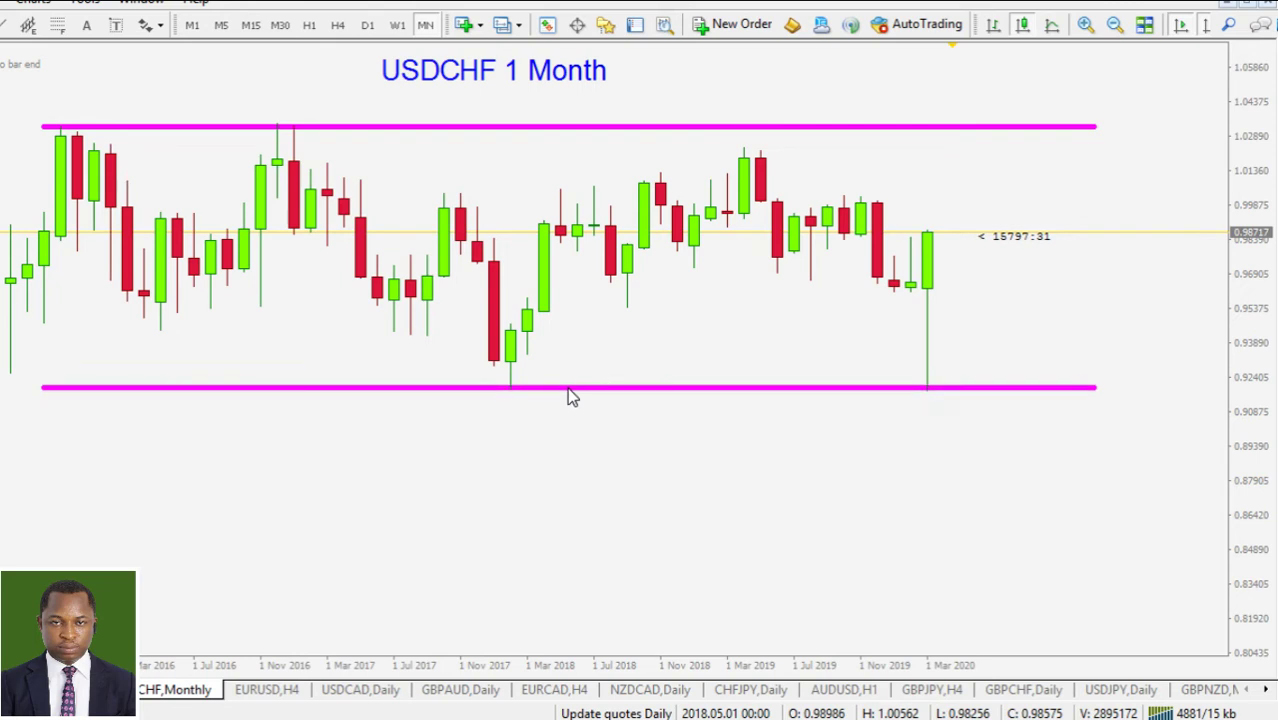
{"action": "double_click", "coordinate": [567, 388]}
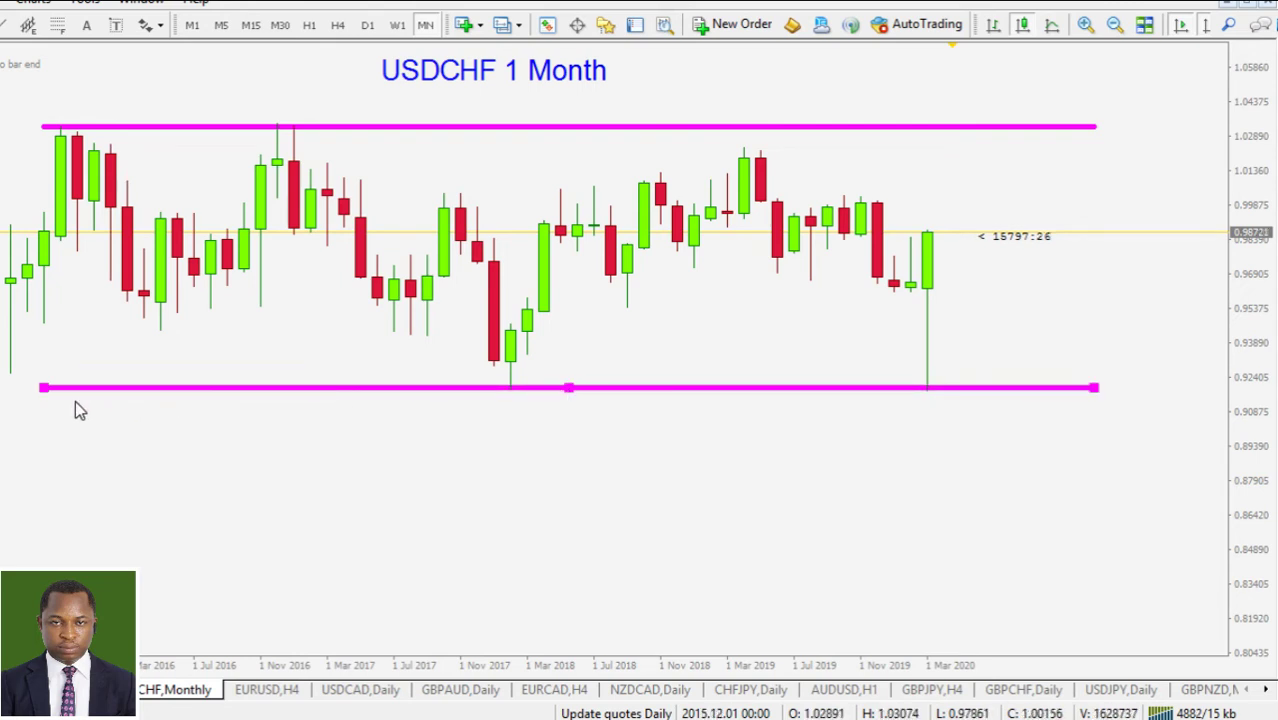
{"action": "left_click_drag", "start_coordinate": [43, 388], "coordinate": [475, 384]}
{"action": "double_click", "coordinate": [508, 385]}
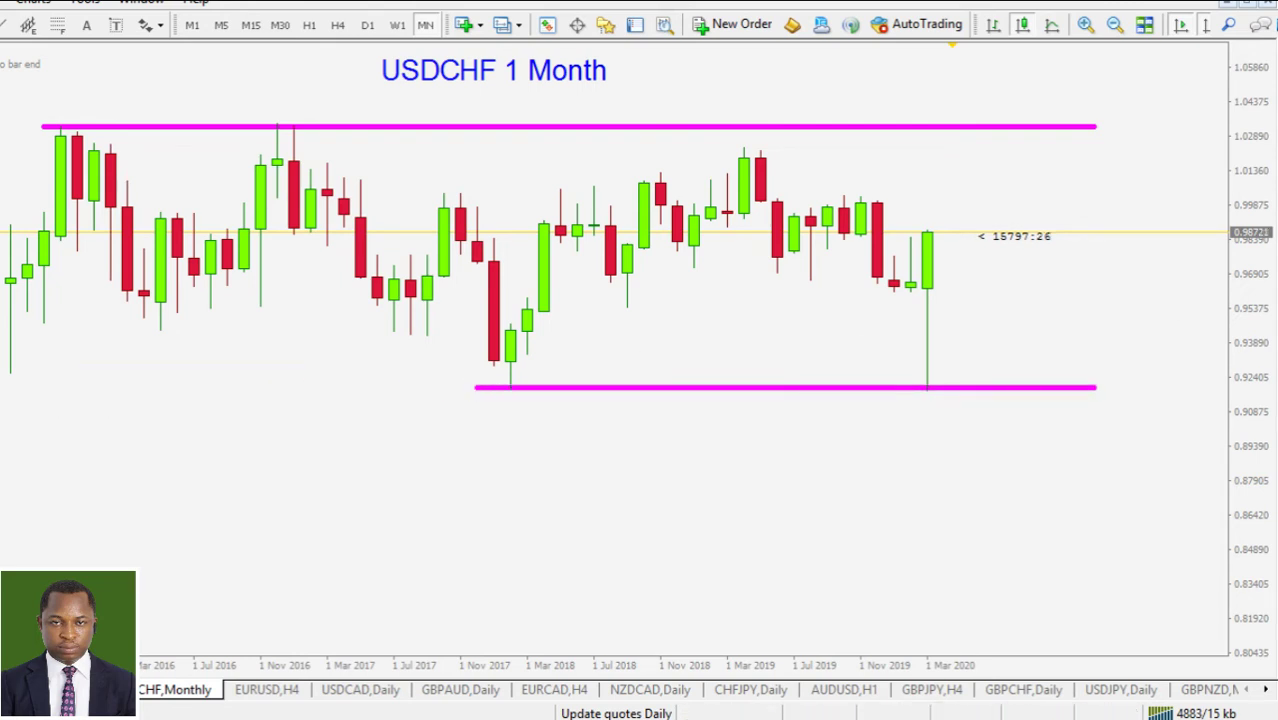
Mark both touches of the lower magenta line with a tick and an S label, clear the sketch, and zoom the chart out.
{"action": "left_click_drag", "start_coordinate": [513, 380], "coordinate": [513, 393]}
{"action": "left_click_drag", "start_coordinate": [952, 392], "coordinate": [916, 395]}
{"action": "mouse_move", "coordinate": [692, 462]}
{"action": "left_mouse_down"}
{"action": "mouse_move", "coordinate": [716, 480]}
{"action": "mouse_move", "coordinate": [768, 428]}
{"action": "left_mouse_up"}
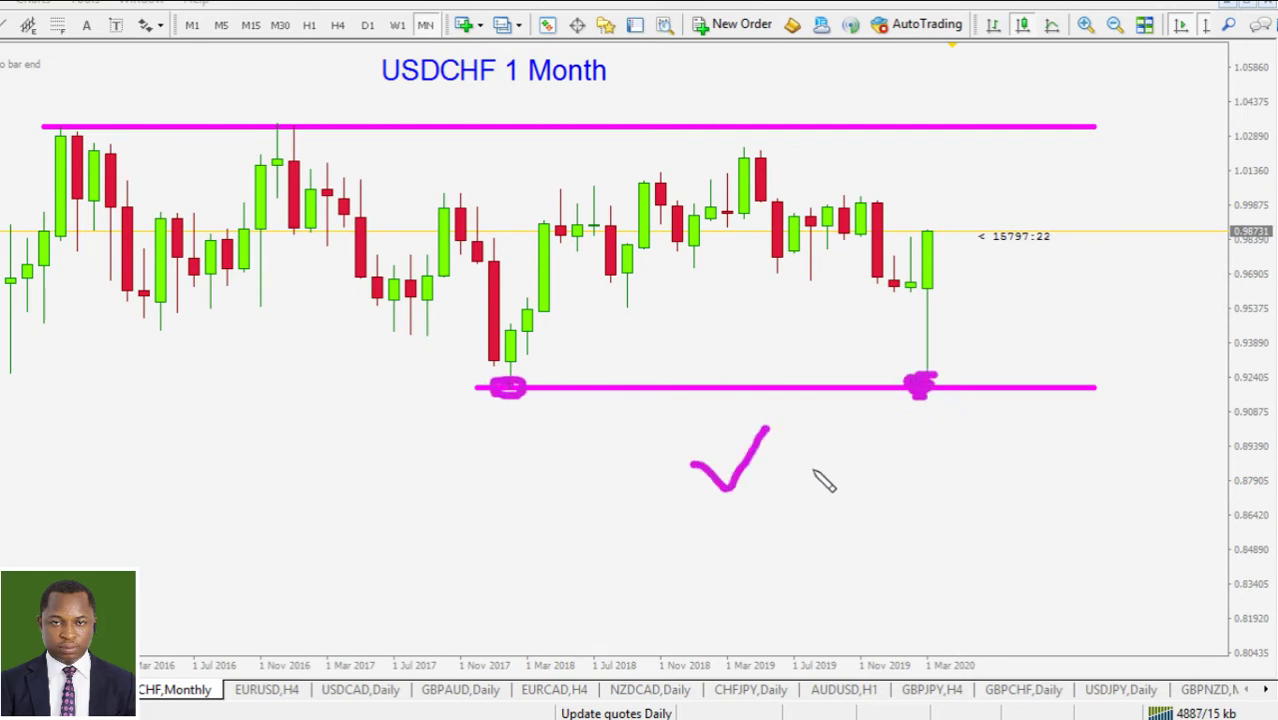
{"action": "left_click_drag", "start_coordinate": [1123, 384], "coordinate": [1112, 412]}
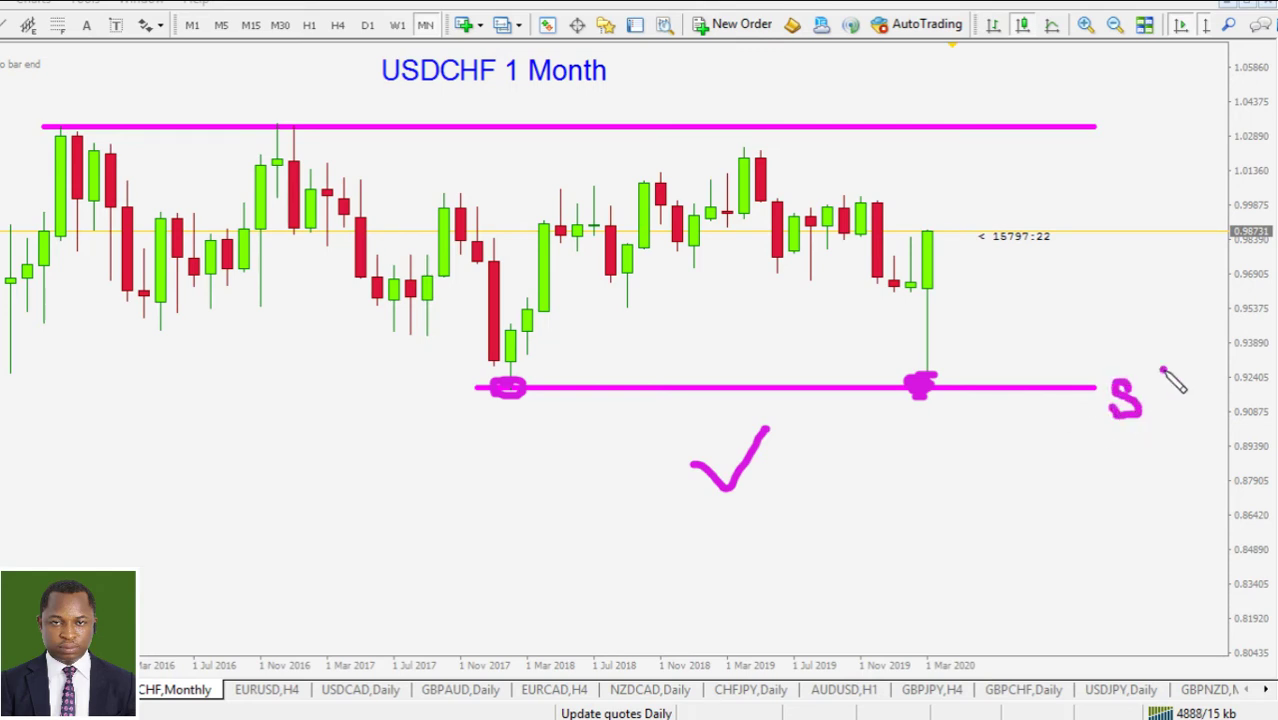
{"action": "key", "text": "Escape"}
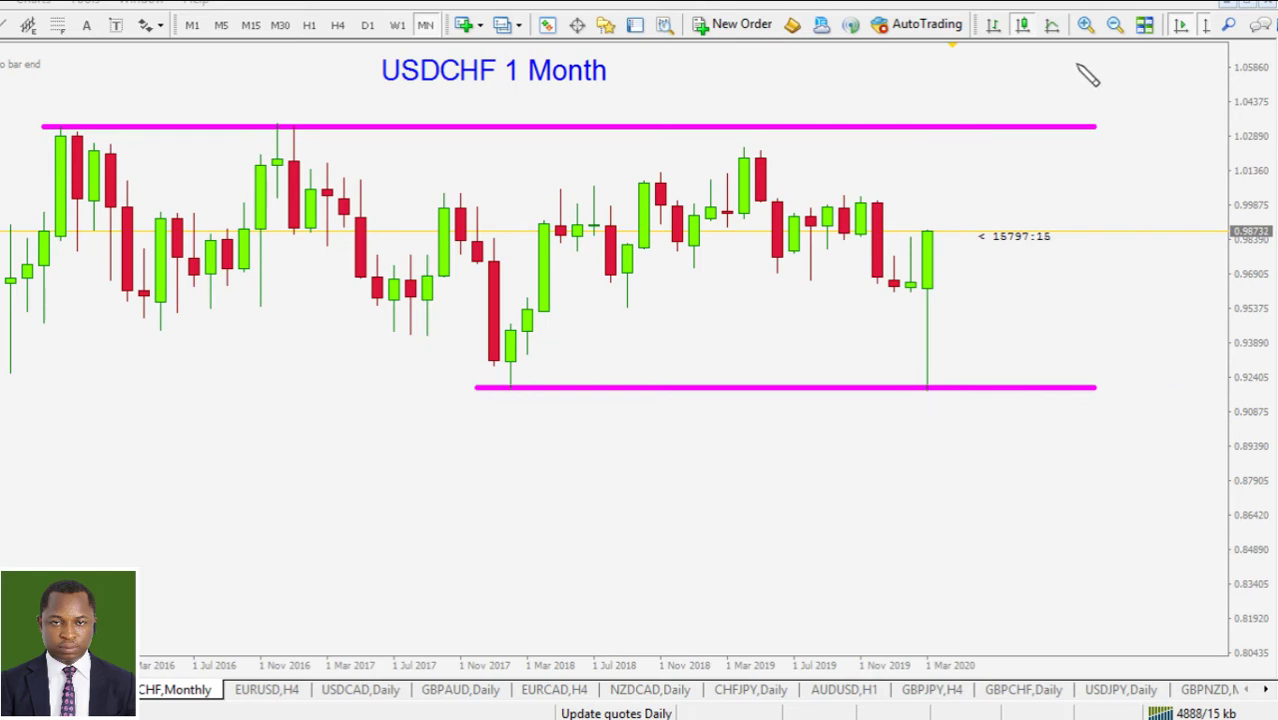
{"action": "left_click", "coordinate": [1115, 26]}
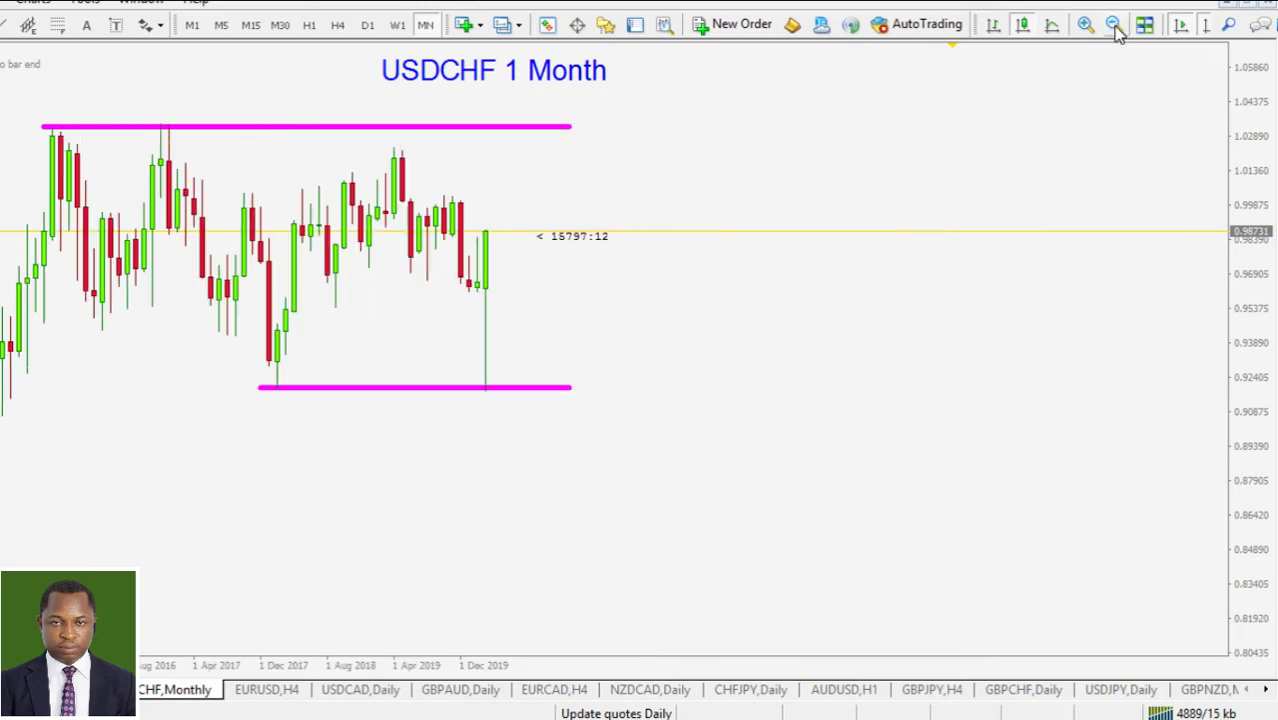
Show the USDCHF weekly chart, temporarily sketch a falling line from the April 2019 high, and clear the sketch.
{"action": "left_click", "coordinate": [397, 25]}
{"action": "left_click_drag", "start_coordinate": [1248, 495], "coordinate": [1245, 385]}
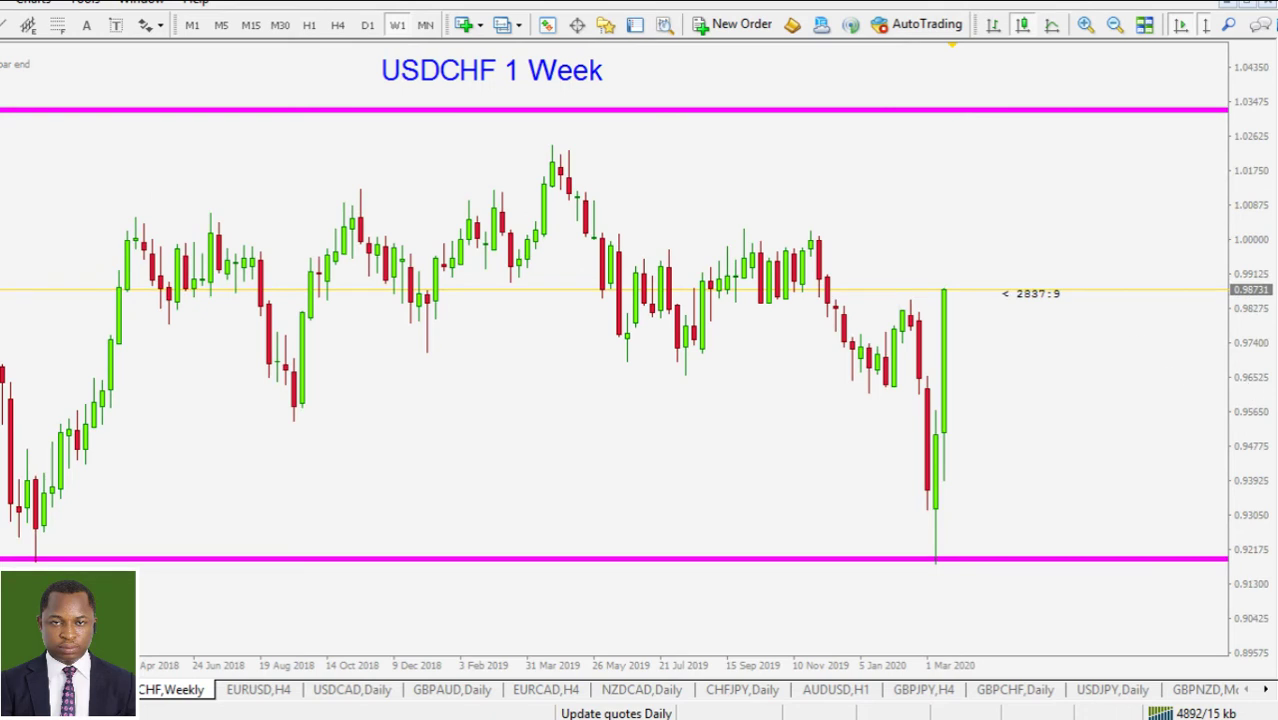
{"action": "mouse_move", "coordinate": [557, 165]}
{"action": "left_mouse_down"}
{"action": "mouse_move", "coordinate": [662, 357]}
{"action": "mouse_move", "coordinate": [797, 270]}
{"action": "mouse_move", "coordinate": [856, 343]}
{"action": "mouse_move", "coordinate": [928, 313]}
{"action": "mouse_move", "coordinate": [939, 517]}
{"action": "mouse_move", "coordinate": [958, 480]}
{"action": "left_mouse_up"}
{"action": "key", "text": "ctrl+z"}
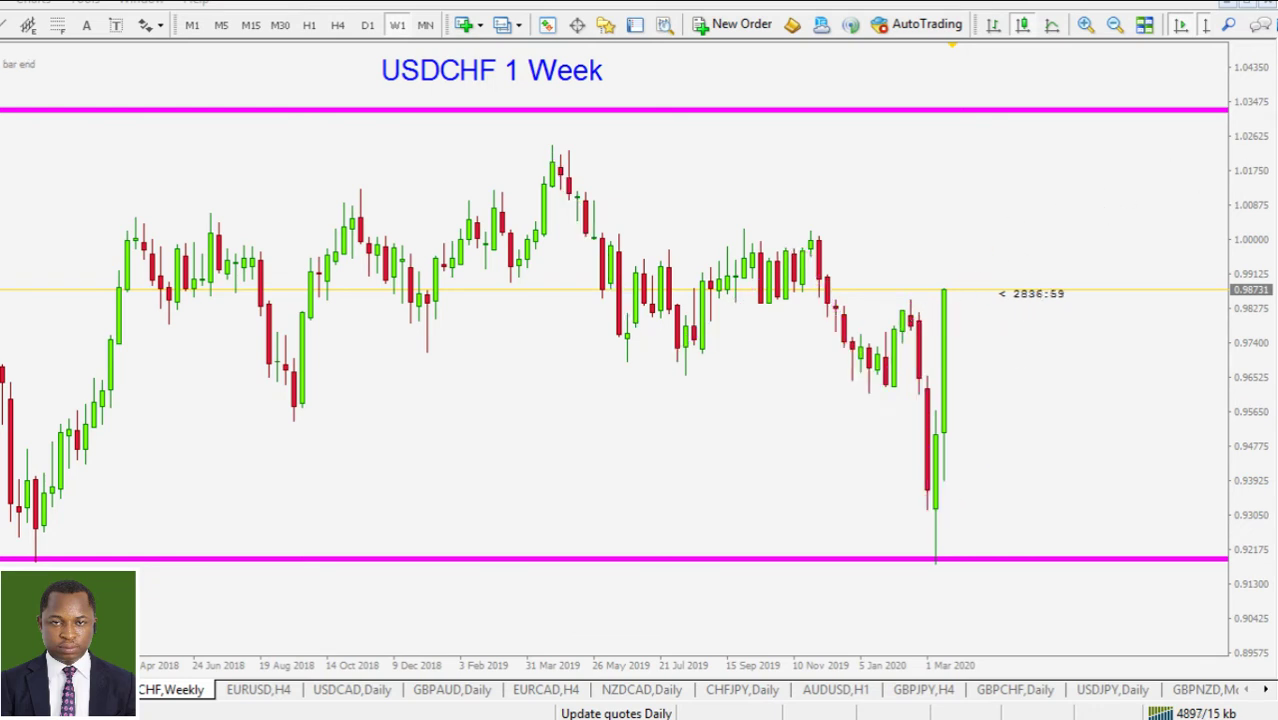
Draw a falling trendline across the April and November 2019 weekly highs, extending it slightly at both ends.
{"action": "left_click_drag", "start_coordinate": [558, 148], "coordinate": [1082, 327]}
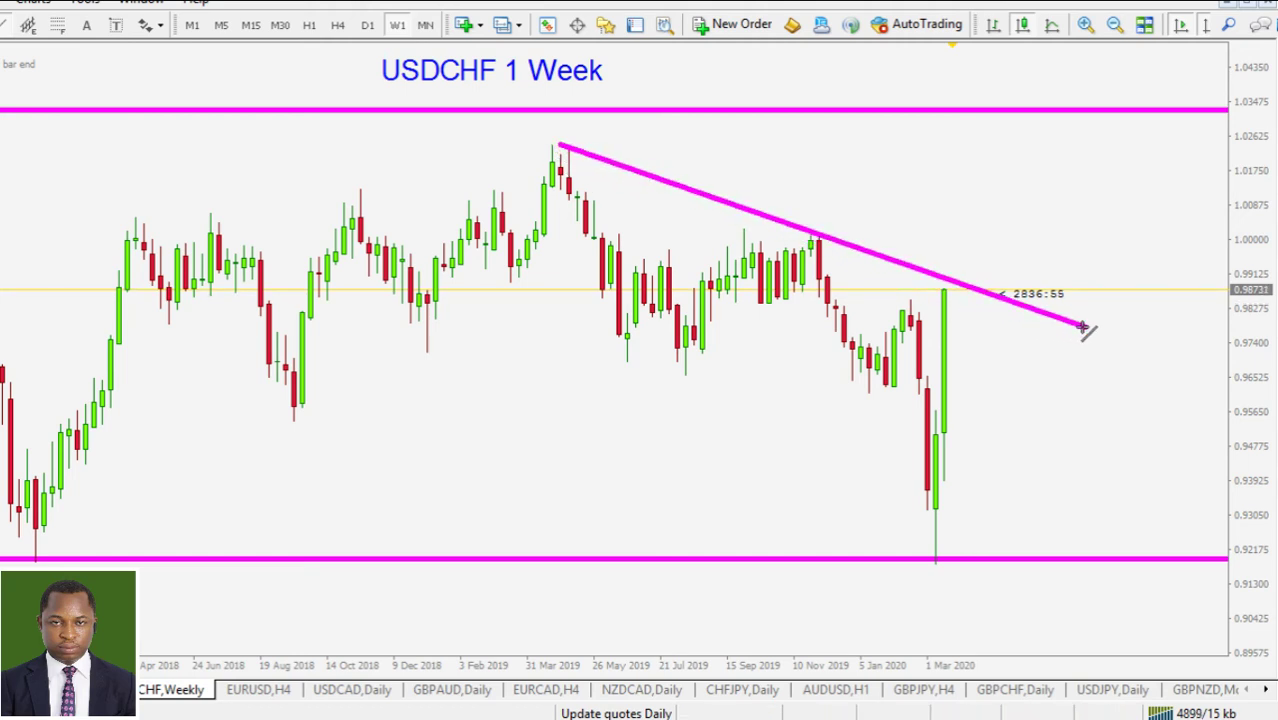
{"action": "left_click_drag", "start_coordinate": [559, 147], "coordinate": [527, 138]}
{"action": "mouse_move", "coordinate": [1086, 327]}
{"action": "left_mouse_down"}
{"action": "mouse_move", "coordinate": [1108, 316]}
{"action": "mouse_move", "coordinate": [1107, 340]}
{"action": "left_mouse_up"}
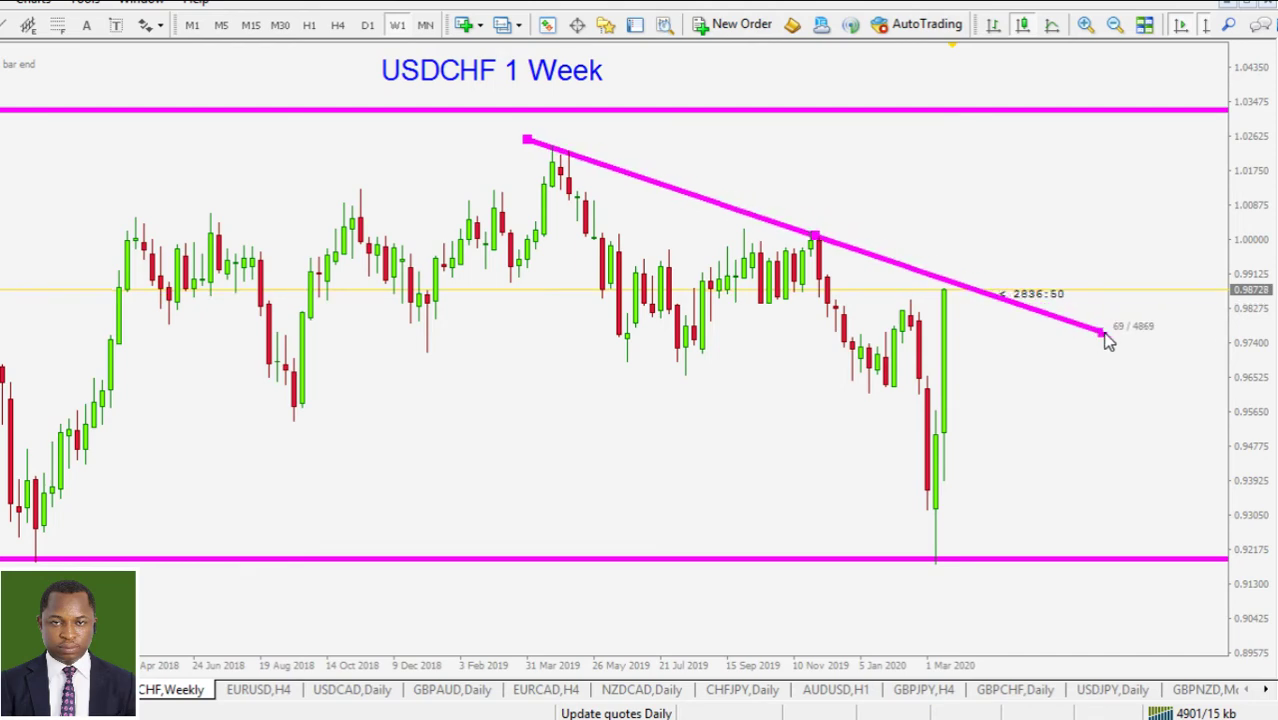
Set the falling weekly trendline's colour to blue and deselect the line.
{"action": "right_click", "coordinate": [1107, 340]}
{"action": "left_click", "coordinate": [1112, 342]}
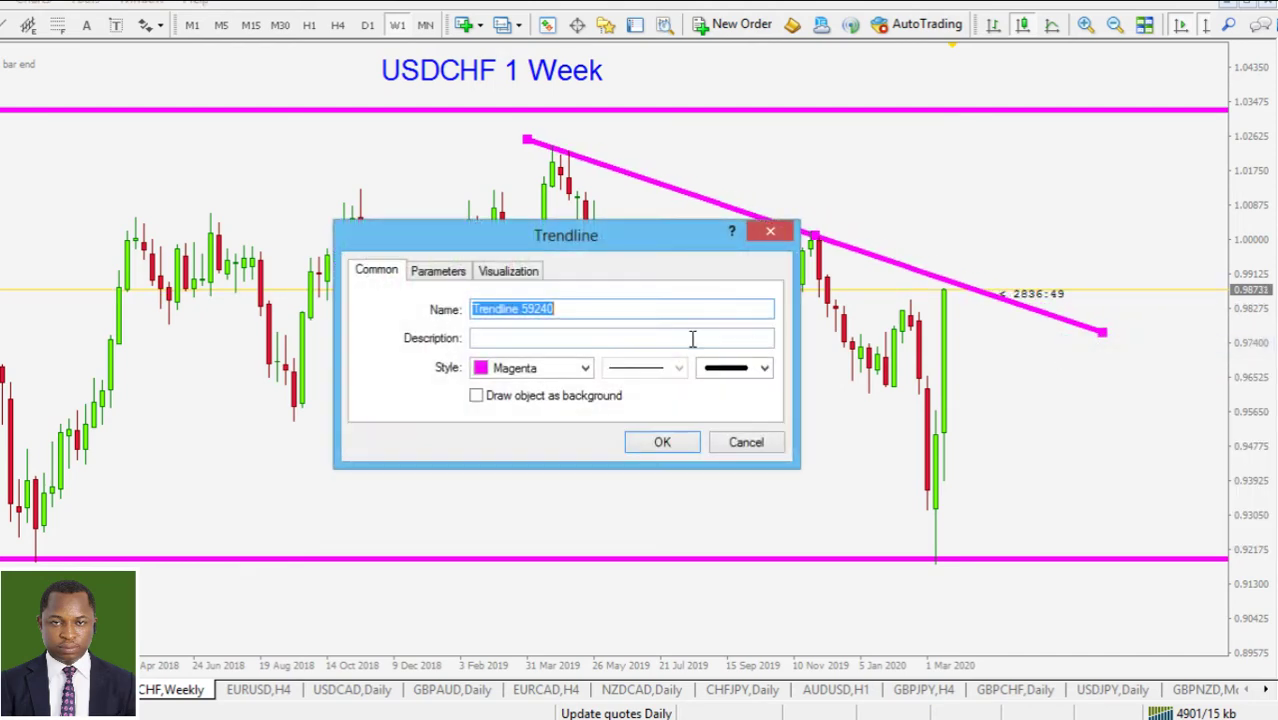
{"action": "left_click", "coordinate": [586, 368]}
{"action": "left_click", "coordinate": [648, 522]}
{"action": "left_click", "coordinate": [655, 443]}
{"action": "left_click", "coordinate": [843, 260]}
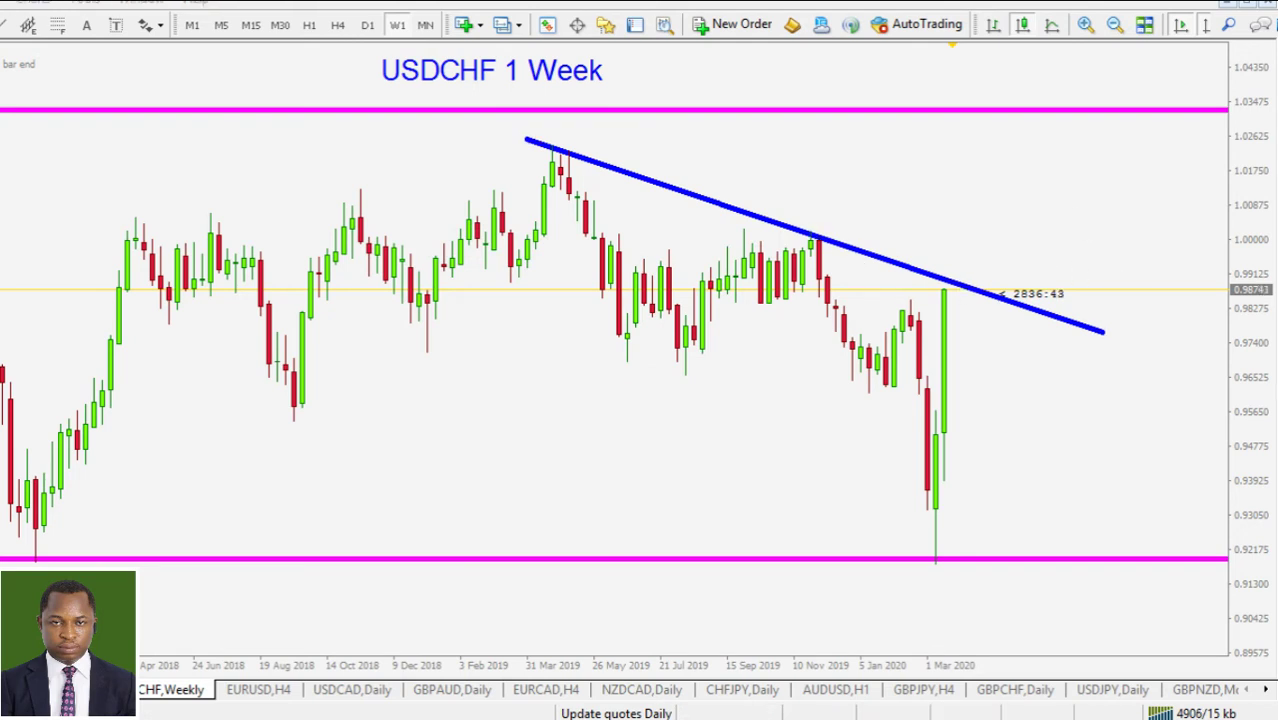
Temporarily highlight the latest weekly candle's approach to the blue trendline with pen strokes, and clear them.
{"action": "left_click", "coordinate": [944, 286]}
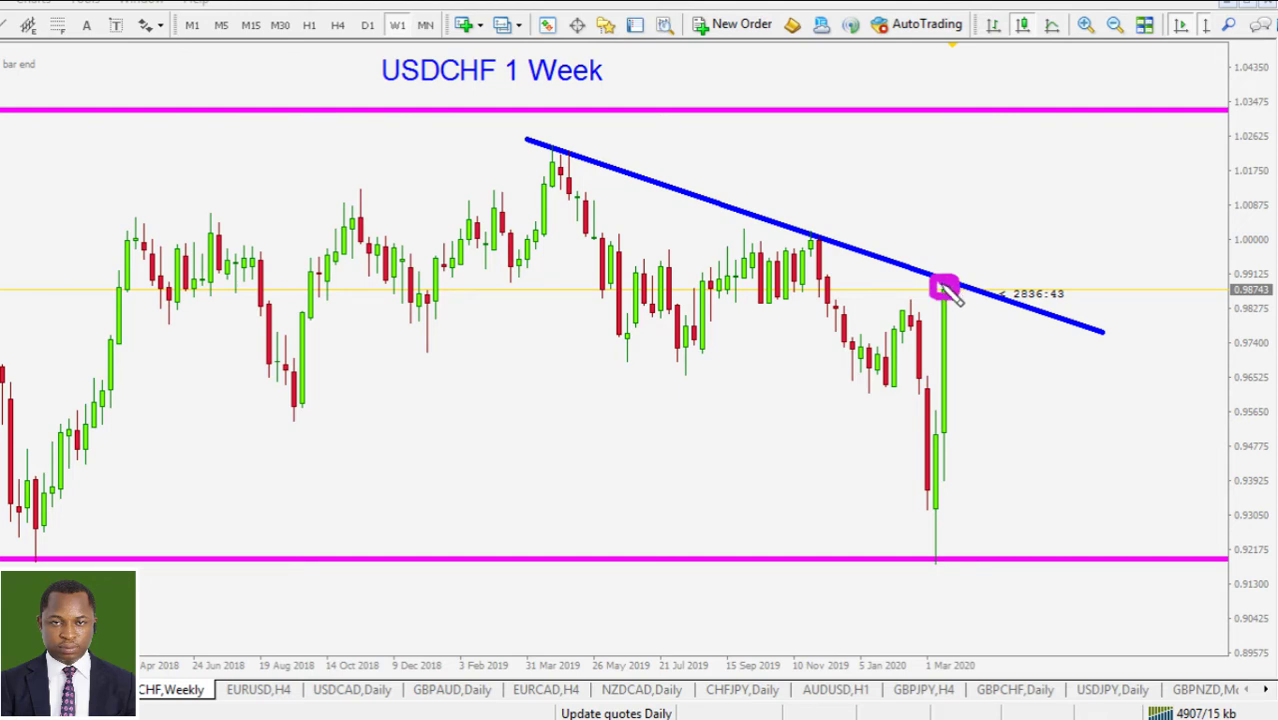
{"action": "left_click_drag", "start_coordinate": [530, 141], "coordinate": [972, 296]}
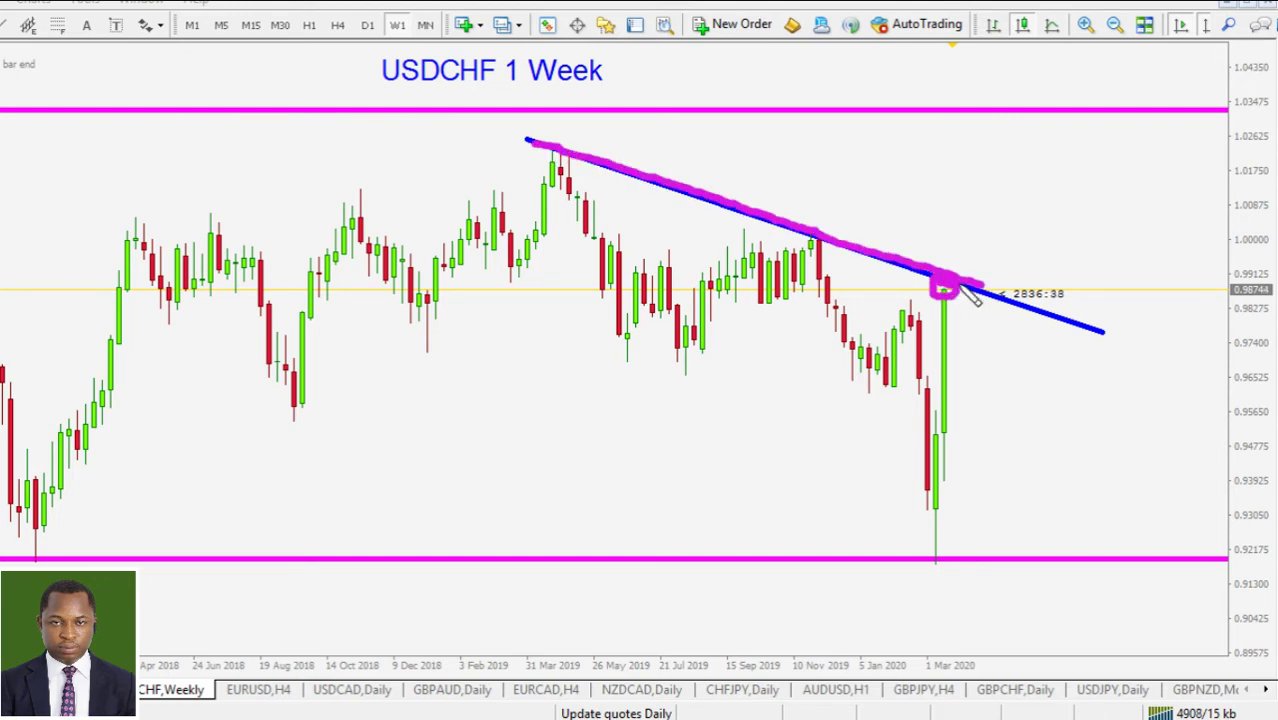
{"action": "key", "text": "Escape"}
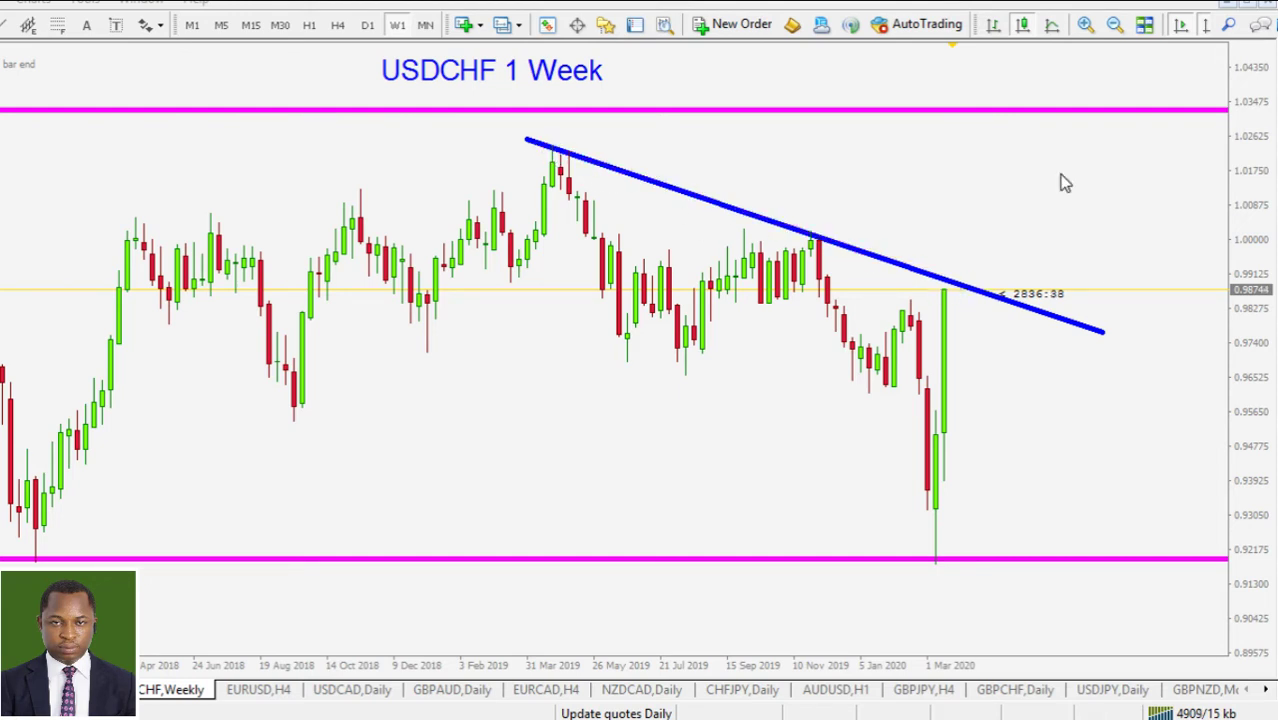
Stretch the weekly price scale and extend the blue trendline's lower end further beyond the latest candle.
{"action": "left_click_drag", "start_coordinate": [1240, 416], "coordinate": [1262, 306]}
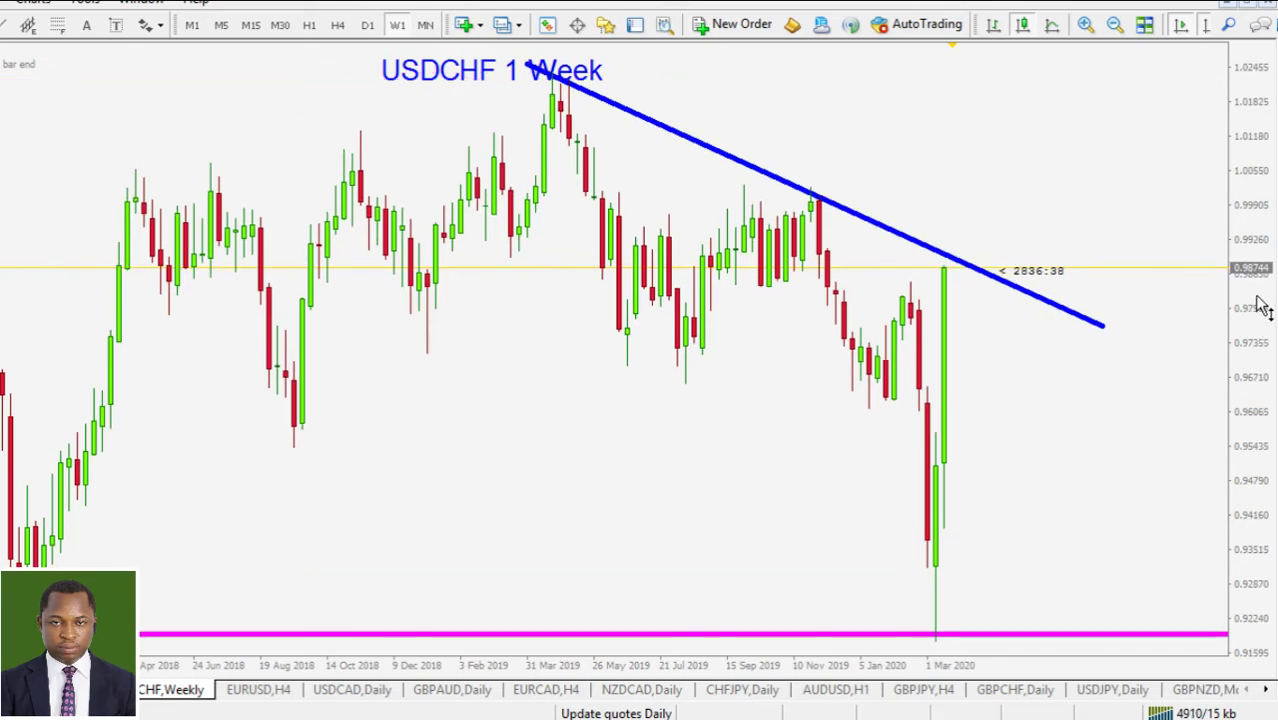
{"action": "double_click", "coordinate": [1097, 334]}
{"action": "left_click_drag", "start_coordinate": [1097, 334], "coordinate": [1136, 336]}
{"action": "double_click", "coordinate": [1136, 333]}
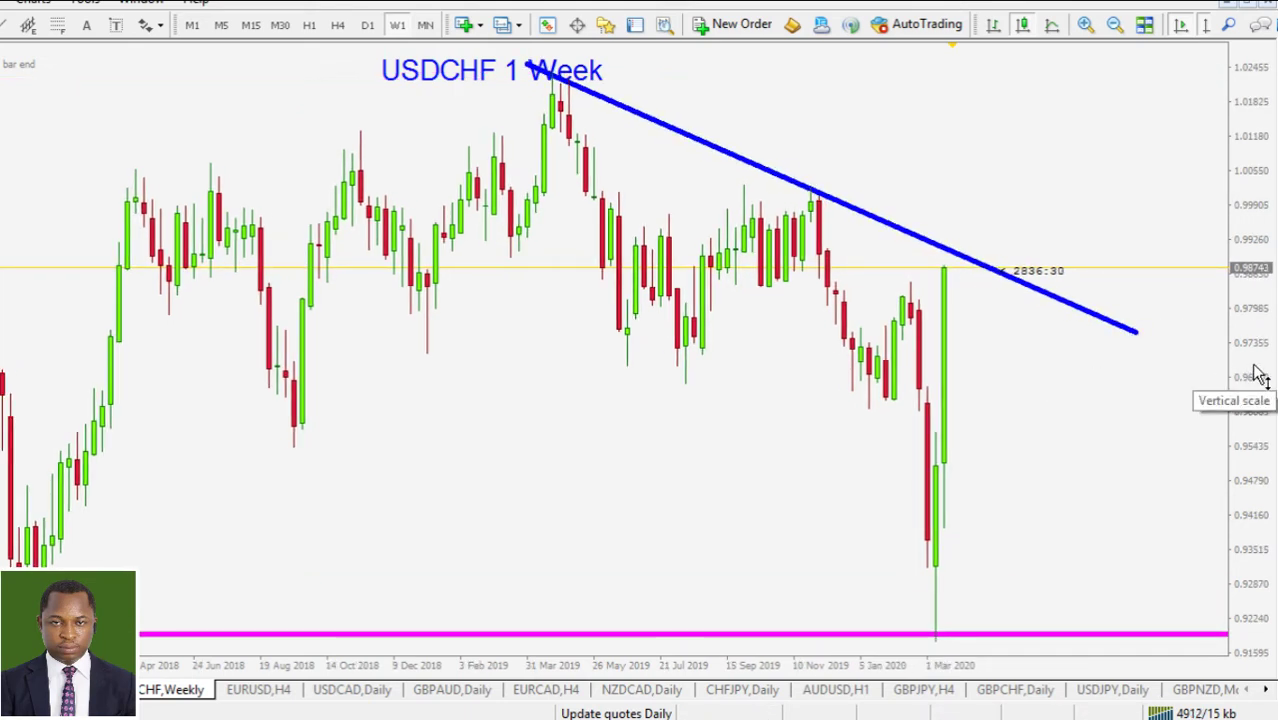
Show the USDCHF daily chart, temporarily mark the February 2020 high with the pen, and clear the mark.
{"action": "left_click", "coordinate": [372, 24]}
{"action": "left_click_drag", "start_coordinate": [1250, 305], "coordinate": [1248, 335]}
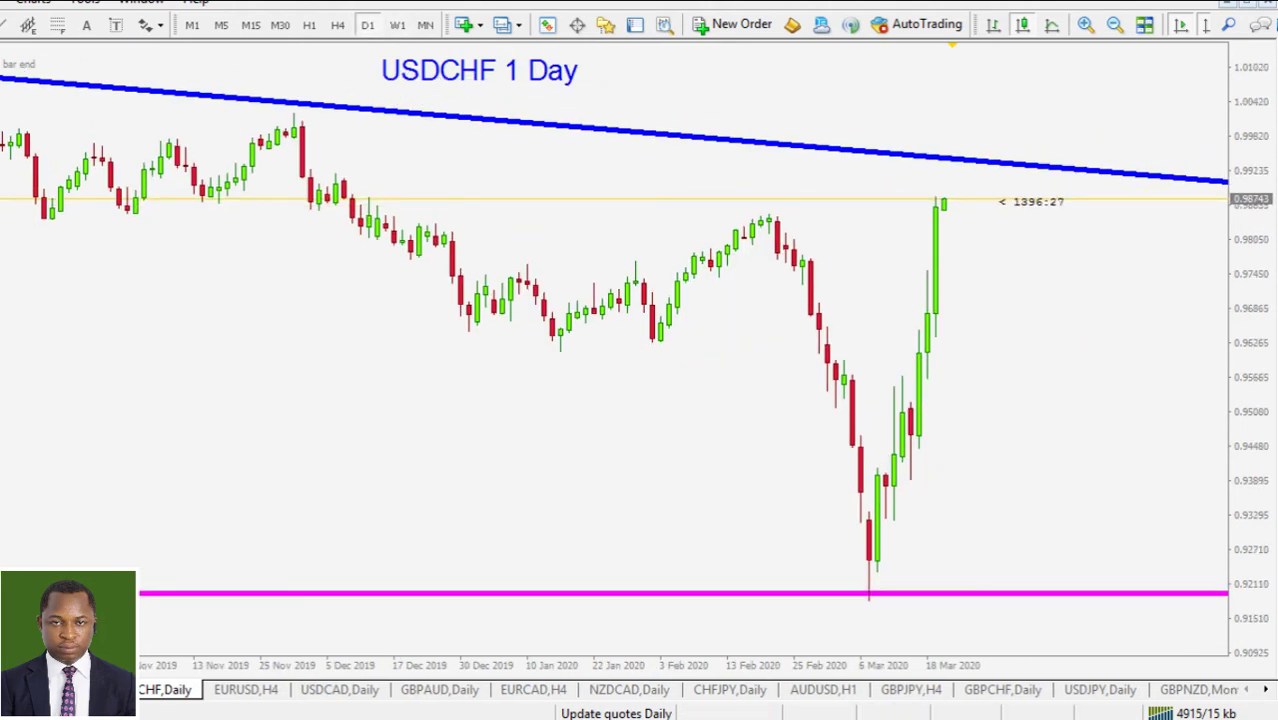
{"action": "left_click_drag", "start_coordinate": [722, 213], "coordinate": [865, 216]}
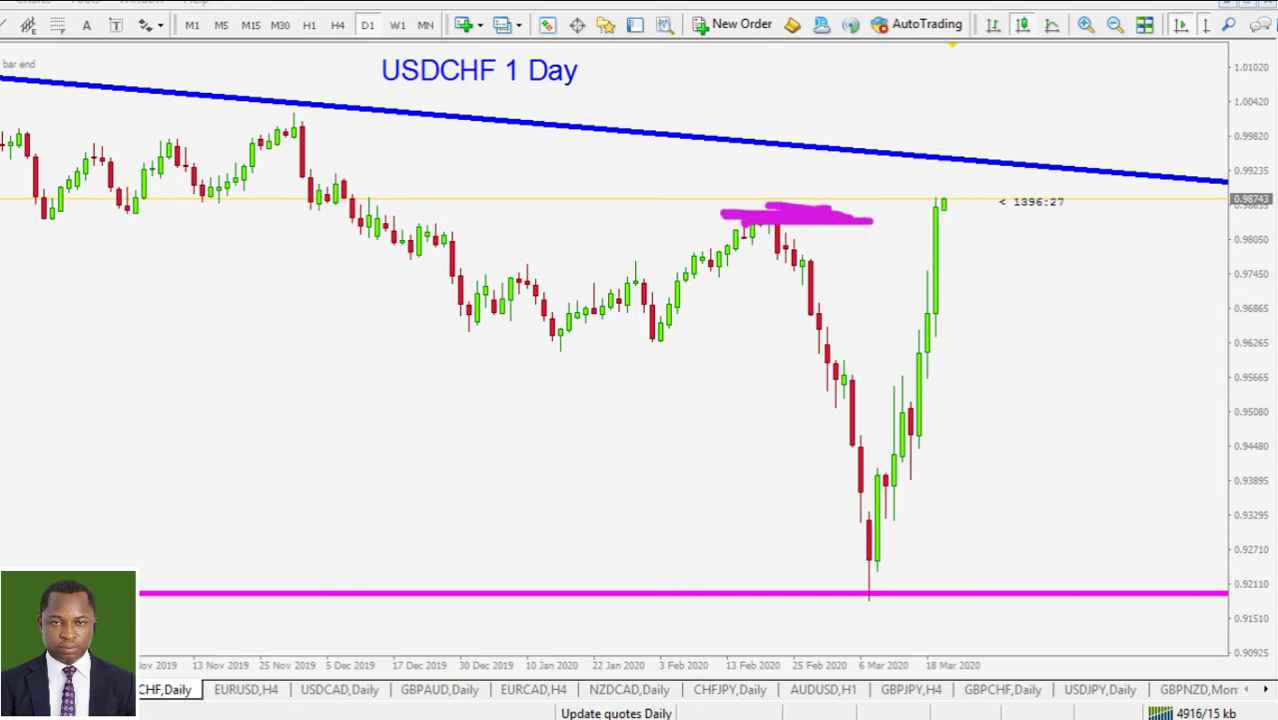
{"action": "key", "text": "Escape"}
Draw a horizontal trendline from the February 2020 high at about 0.984, extending past the latest daily candle.
{"action": "left_click", "coordinate": [5, 27]}
{"action": "left_click", "coordinate": [27, 28]}
{"action": "left_click_drag", "start_coordinate": [725, 217], "coordinate": [1102, 217]}
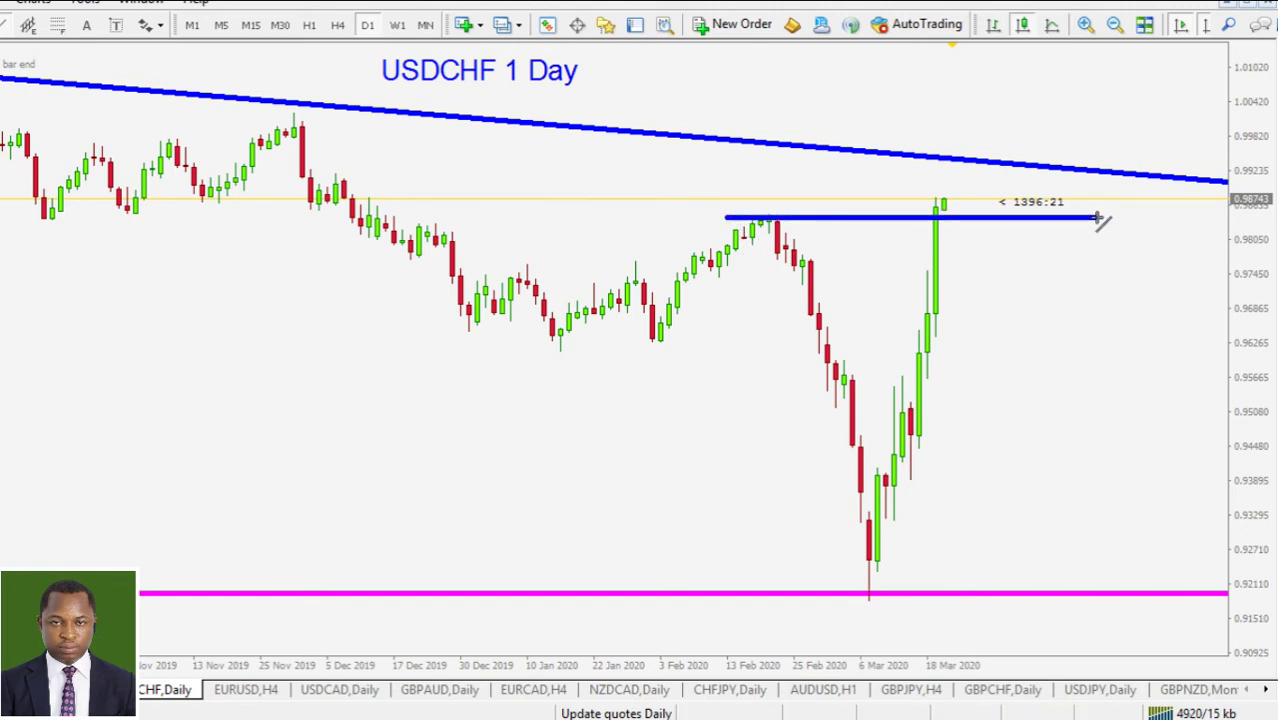
Make the horizontal daily trendline red and limit its visibility to the M30, H1, H4 and Daily timeframes.
{"action": "right_click", "coordinate": [920, 222]}
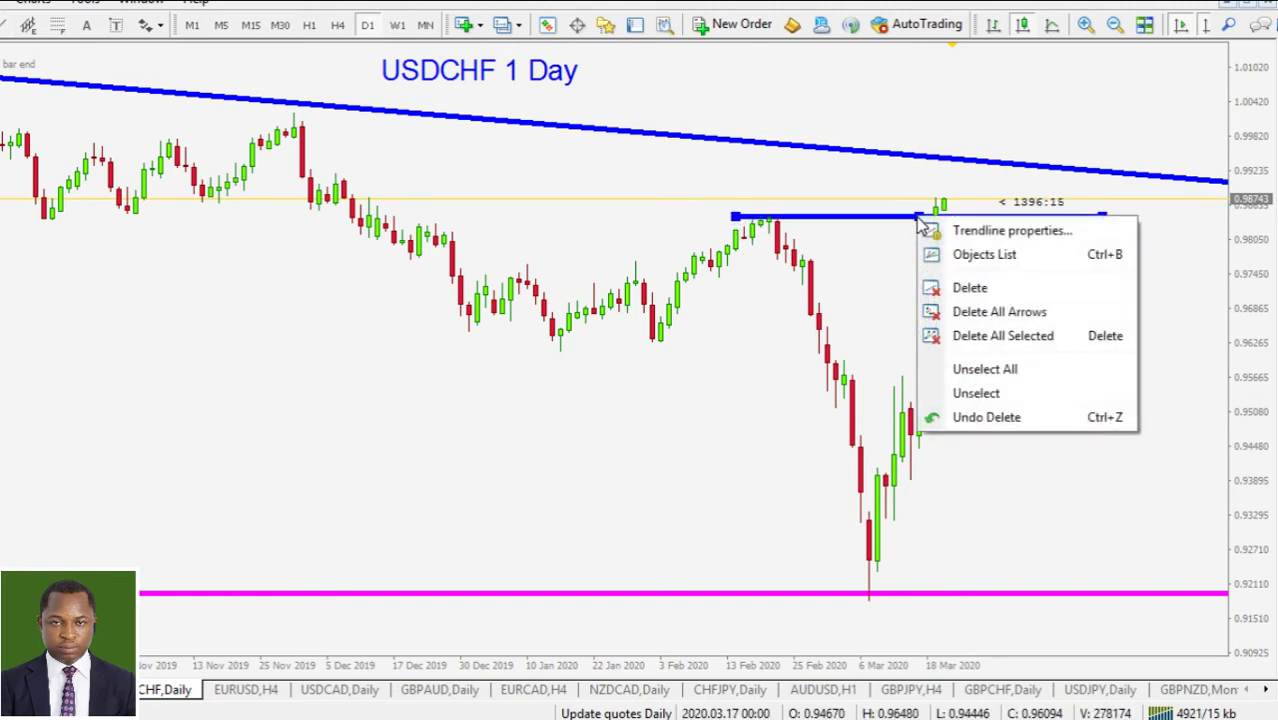
{"action": "left_click", "coordinate": [960, 229]}
{"action": "left_click", "coordinate": [585, 368]}
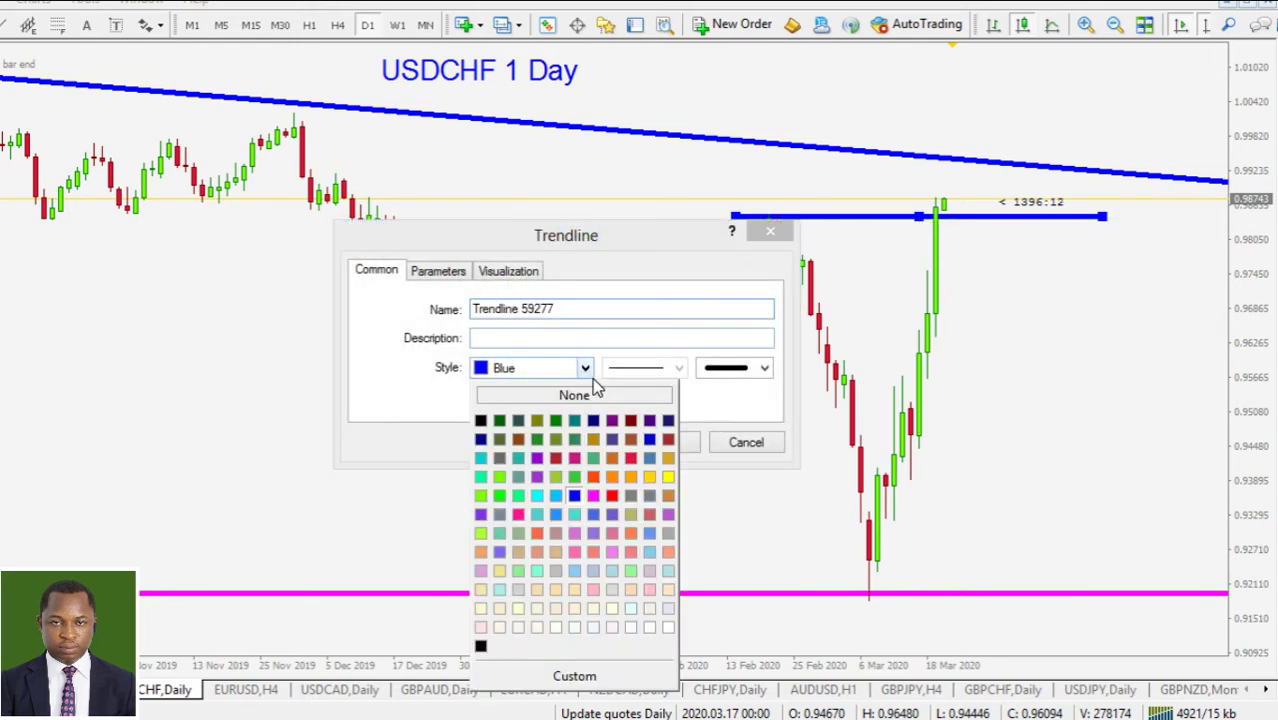
{"action": "left_click", "coordinate": [612, 495]}
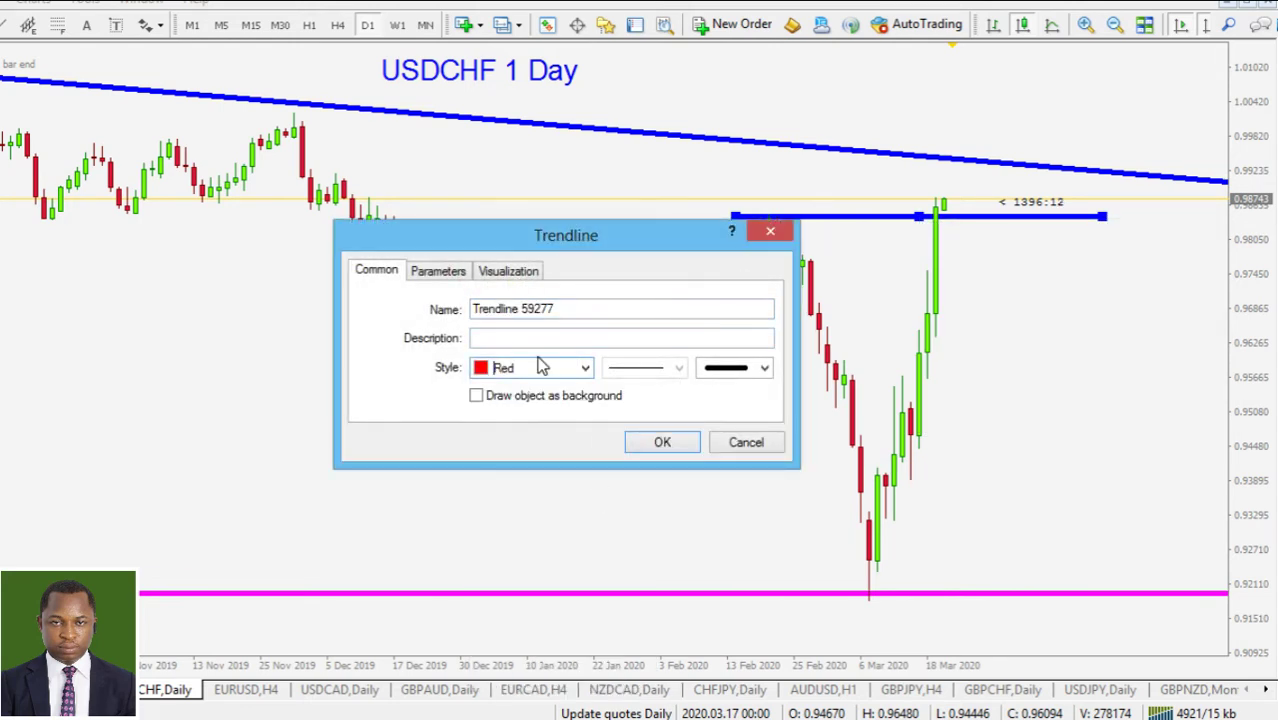
{"action": "left_click", "coordinate": [505, 272]}
{"action": "left_click", "coordinate": [515, 310]}
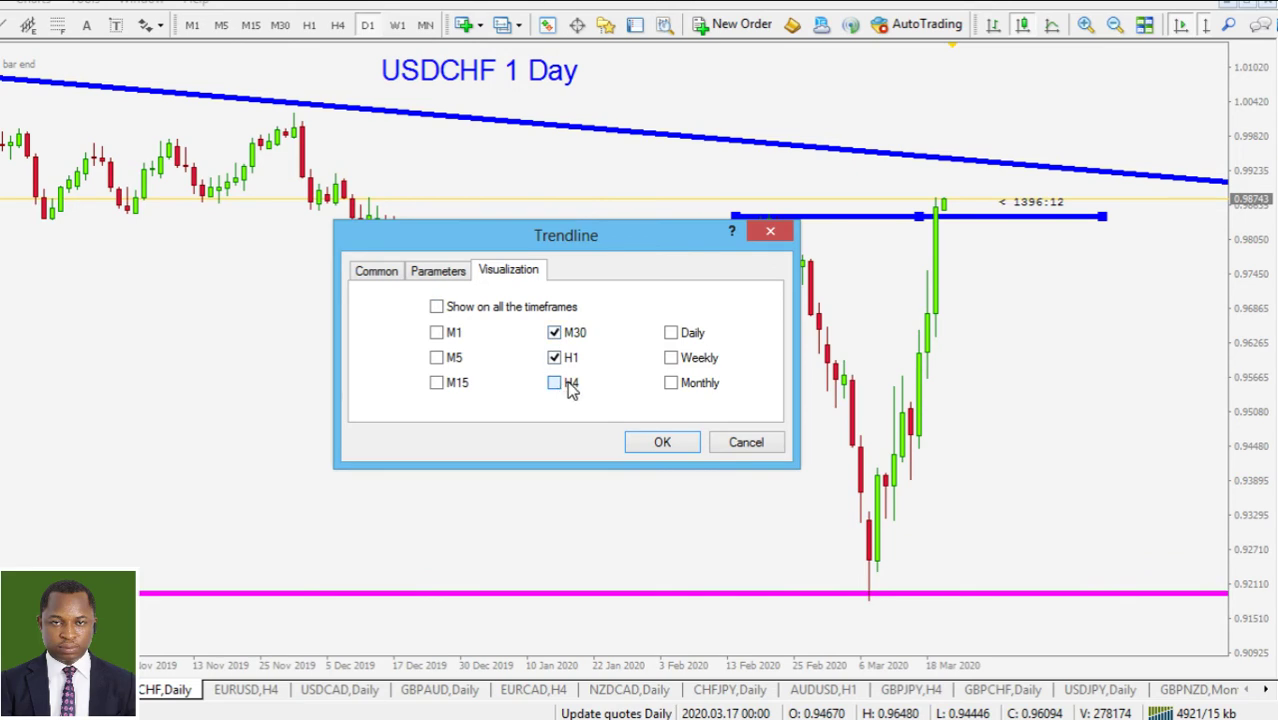
{"action": "left_click", "coordinate": [662, 442]}
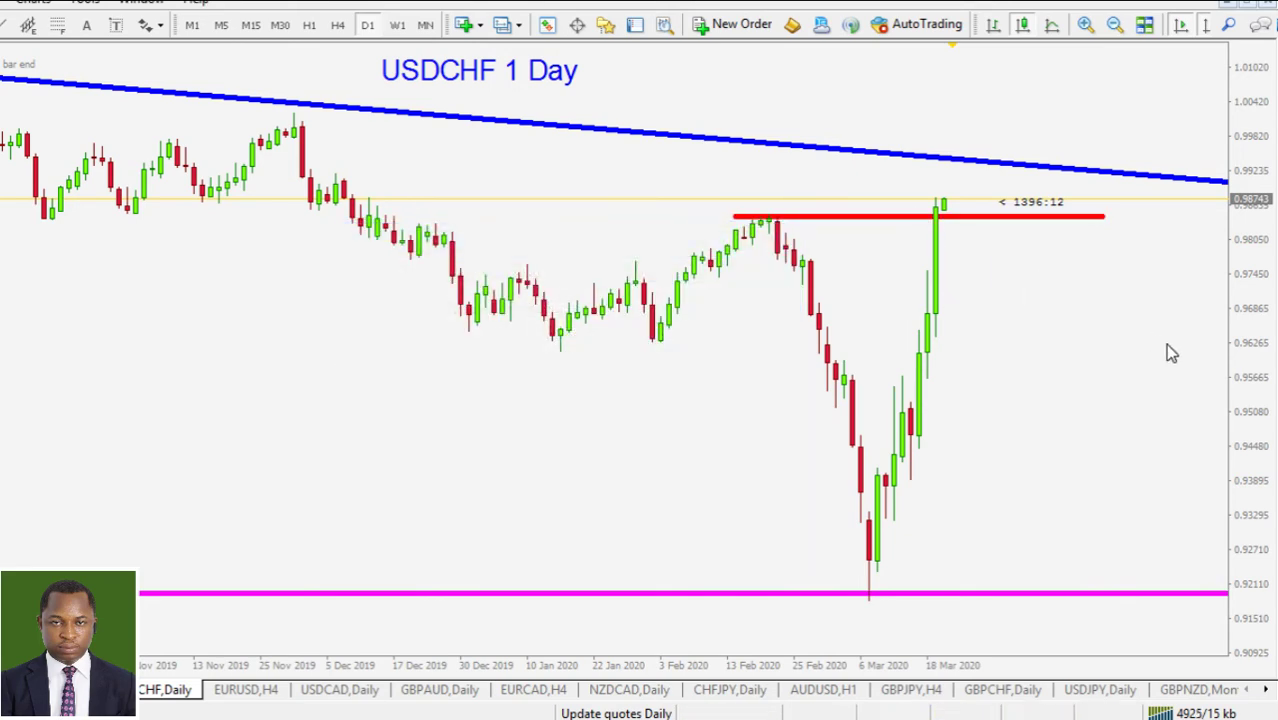
{"action": "left_click_drag", "start_coordinate": [1252, 370], "coordinate": [1262, 302]}
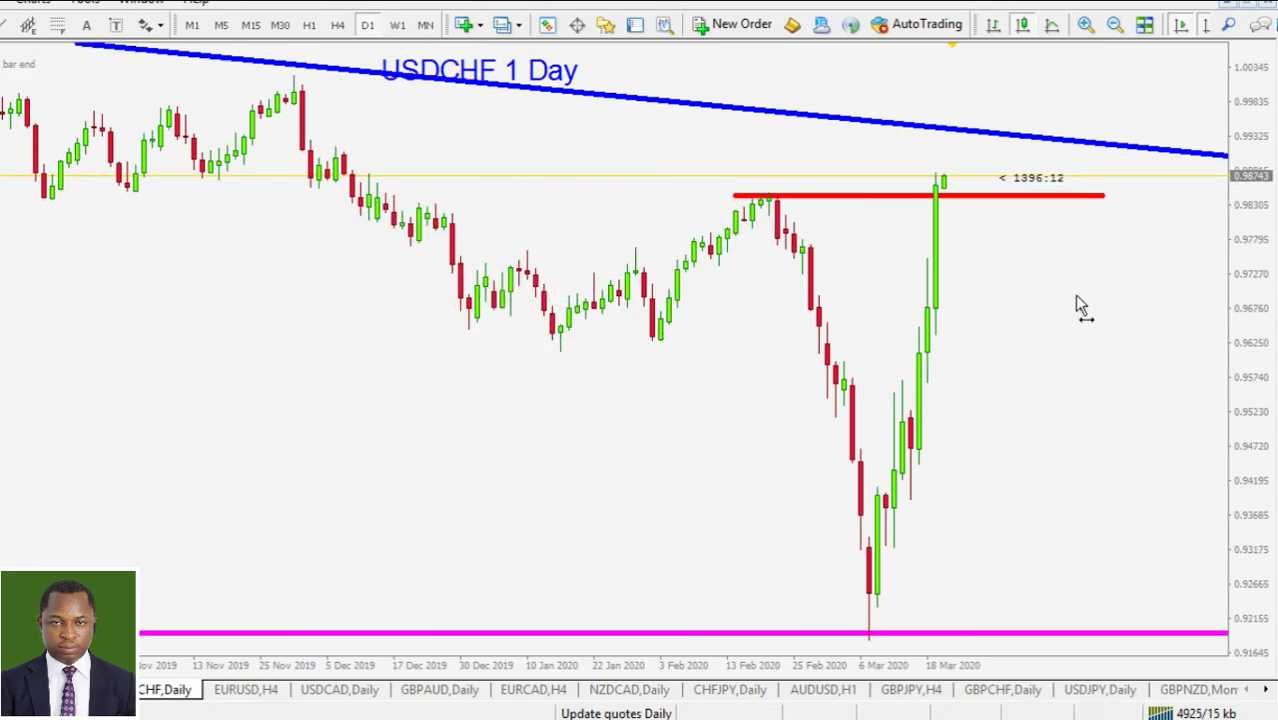
On the USDCHF 4-hour chart, draw a rising trendline from the 9 March 2020 low through the 16 March low.
{"action": "left_click", "coordinate": [397, 24]}
{"action": "left_click", "coordinate": [364, 25]}
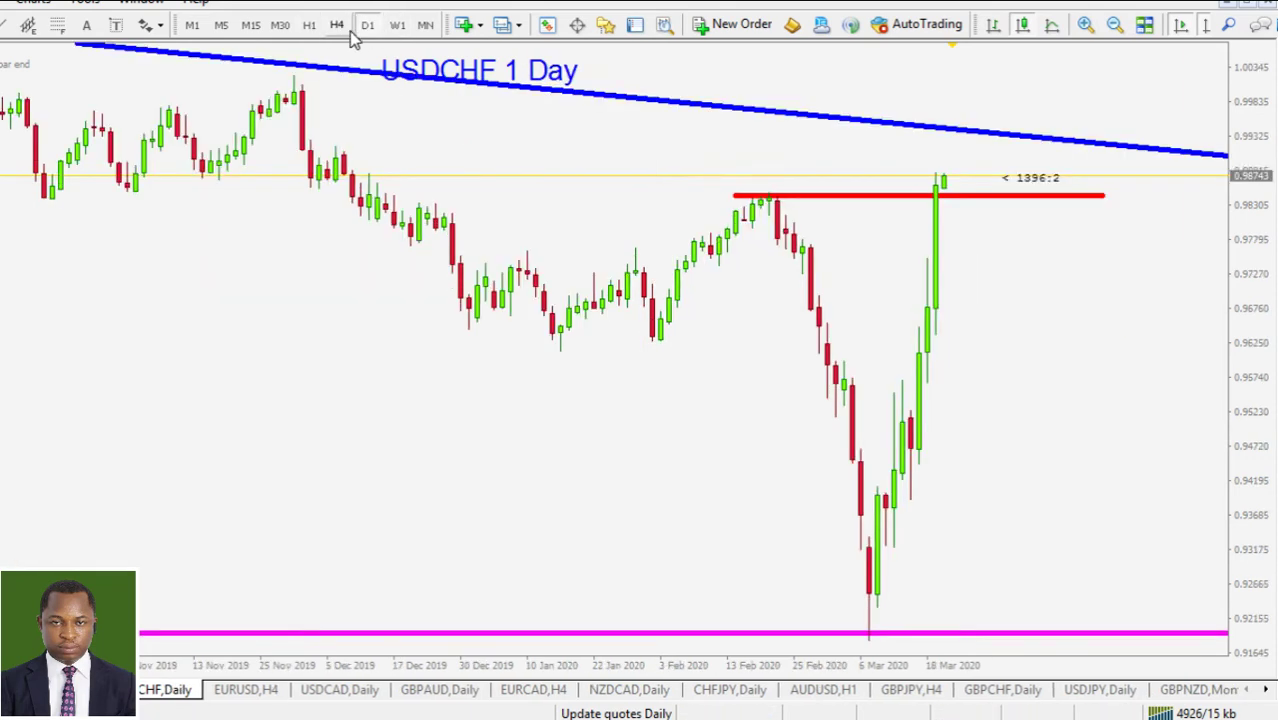
{"action": "left_click", "coordinate": [341, 25]}
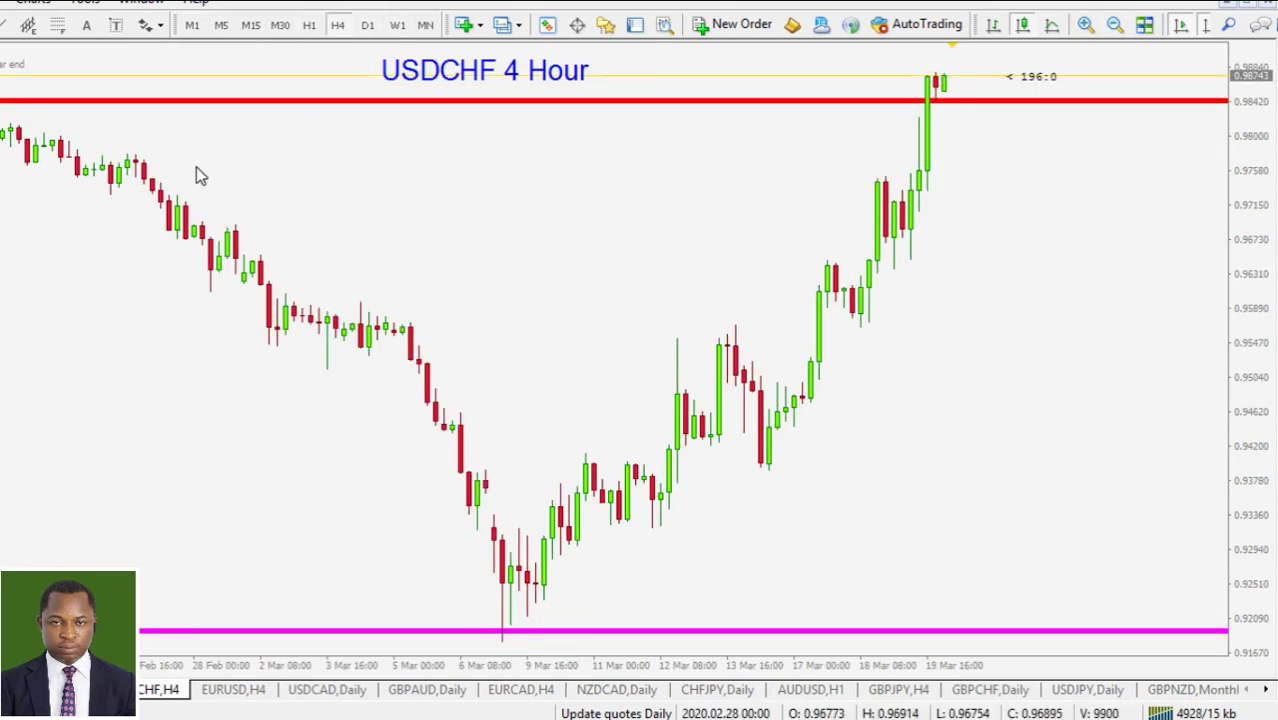
{"action": "left_click", "coordinate": [4, 25]}
{"action": "left_click_drag", "start_coordinate": [502, 641], "coordinate": [1210, 178]}
Limit the rising trendline to the M30, H1 and H4 timeframes and set its colour to DarkGreen.
{"action": "right_click", "coordinate": [1210, 178]}
{"action": "left_click", "coordinate": [1148, 189]}
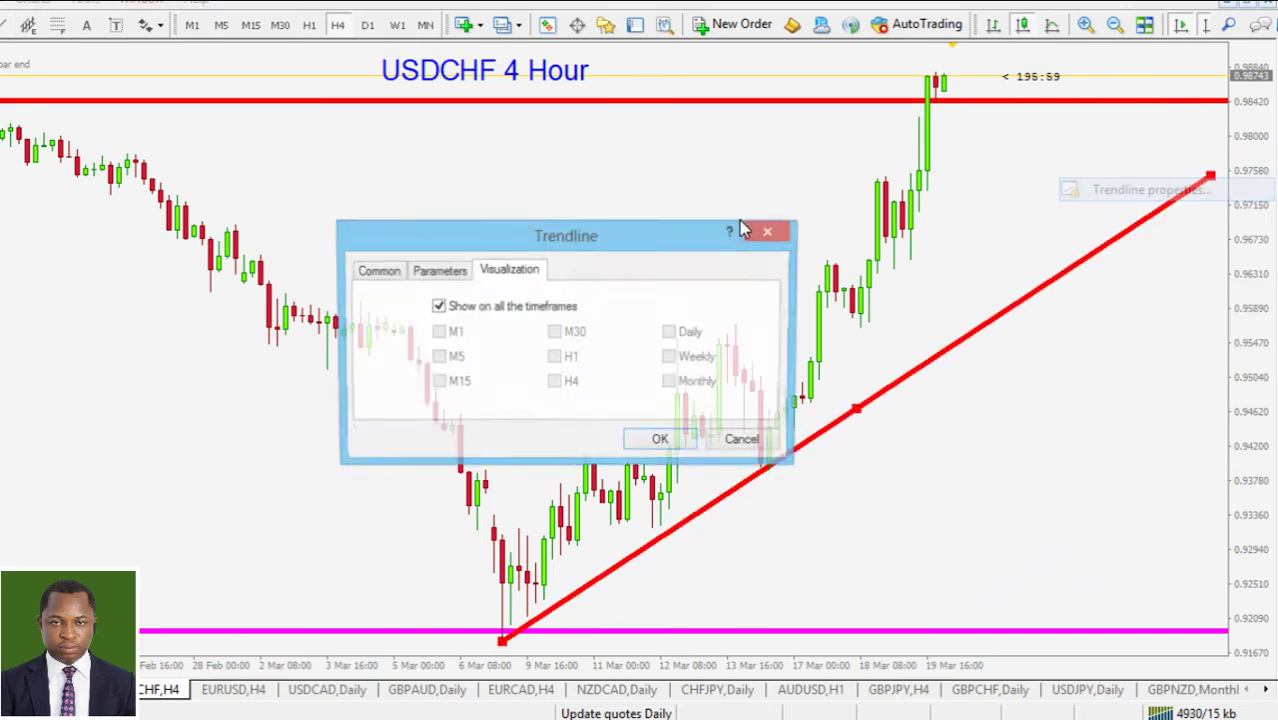
{"action": "left_click", "coordinate": [487, 306]}
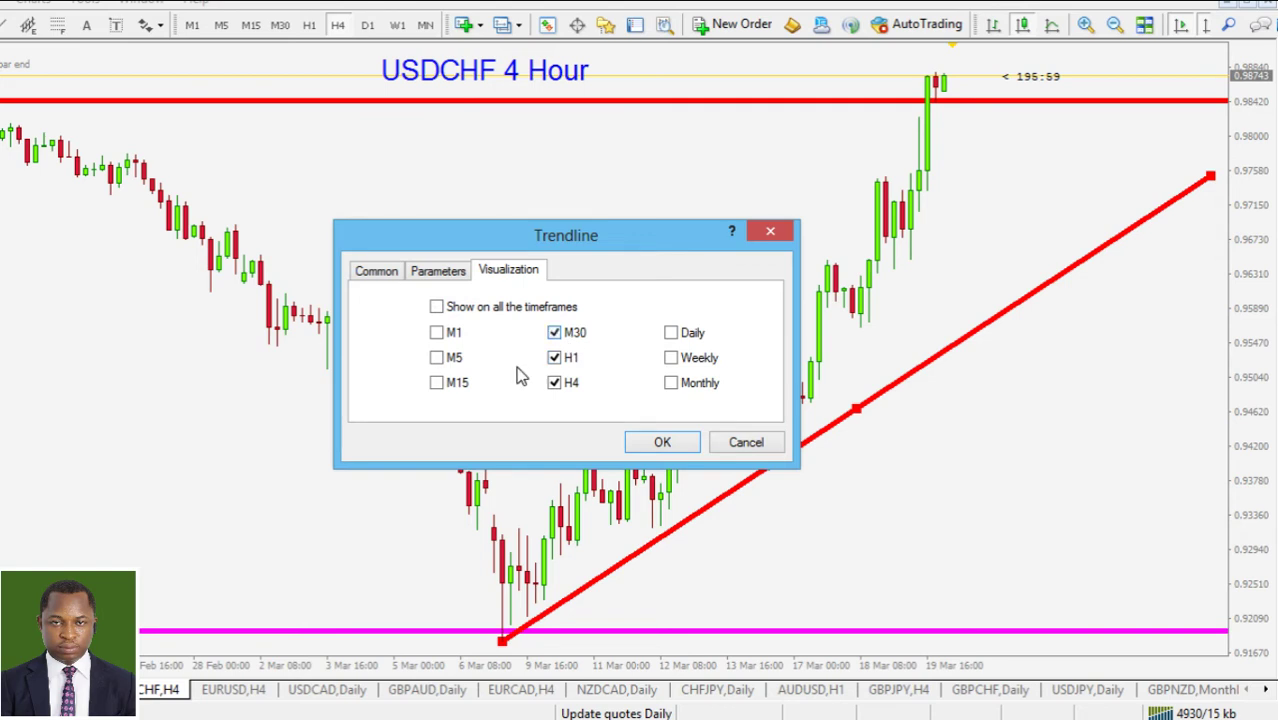
{"action": "left_click", "coordinate": [378, 274]}
{"action": "left_click", "coordinate": [584, 368]}
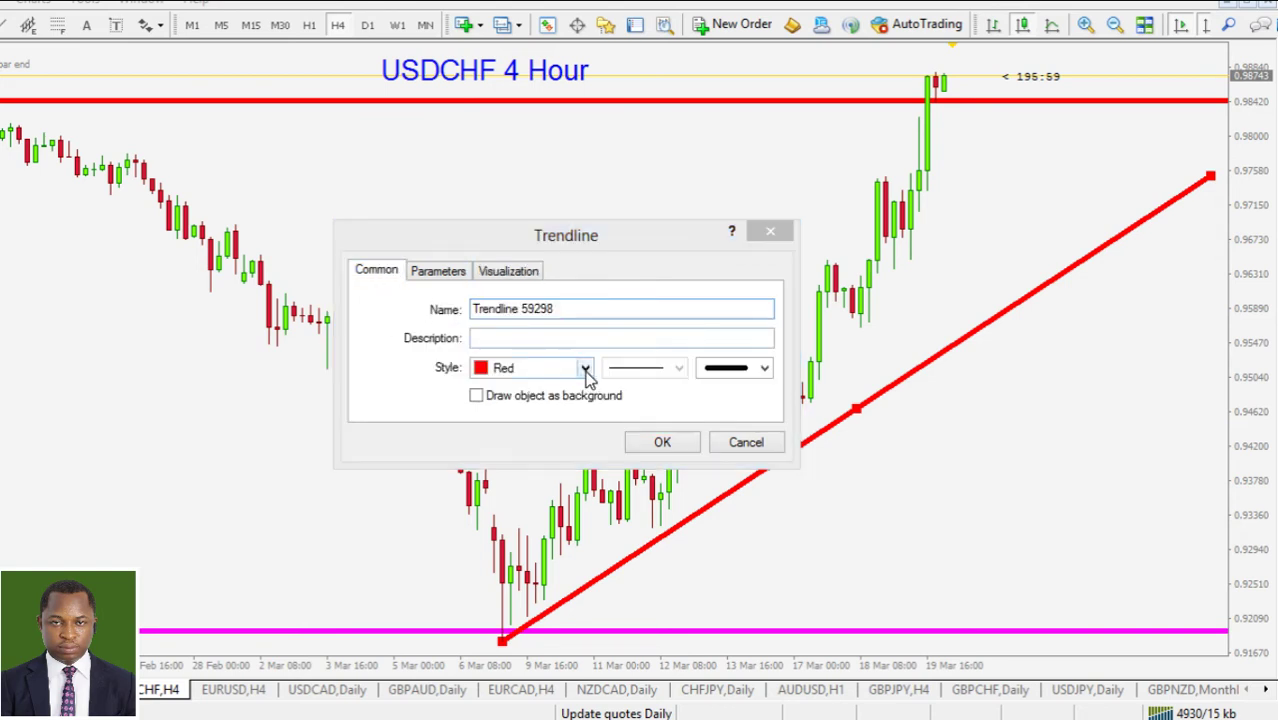
{"action": "left_click", "coordinate": [499, 421]}
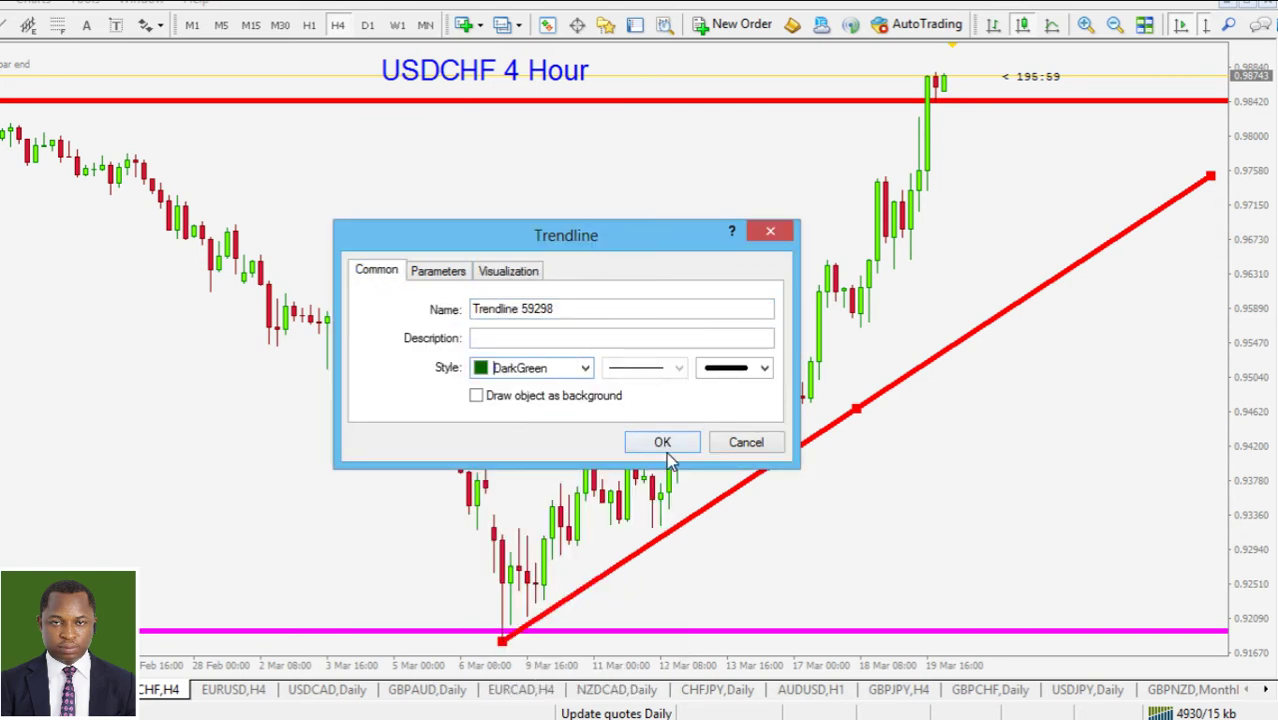
{"action": "left_click", "coordinate": [659, 441]}
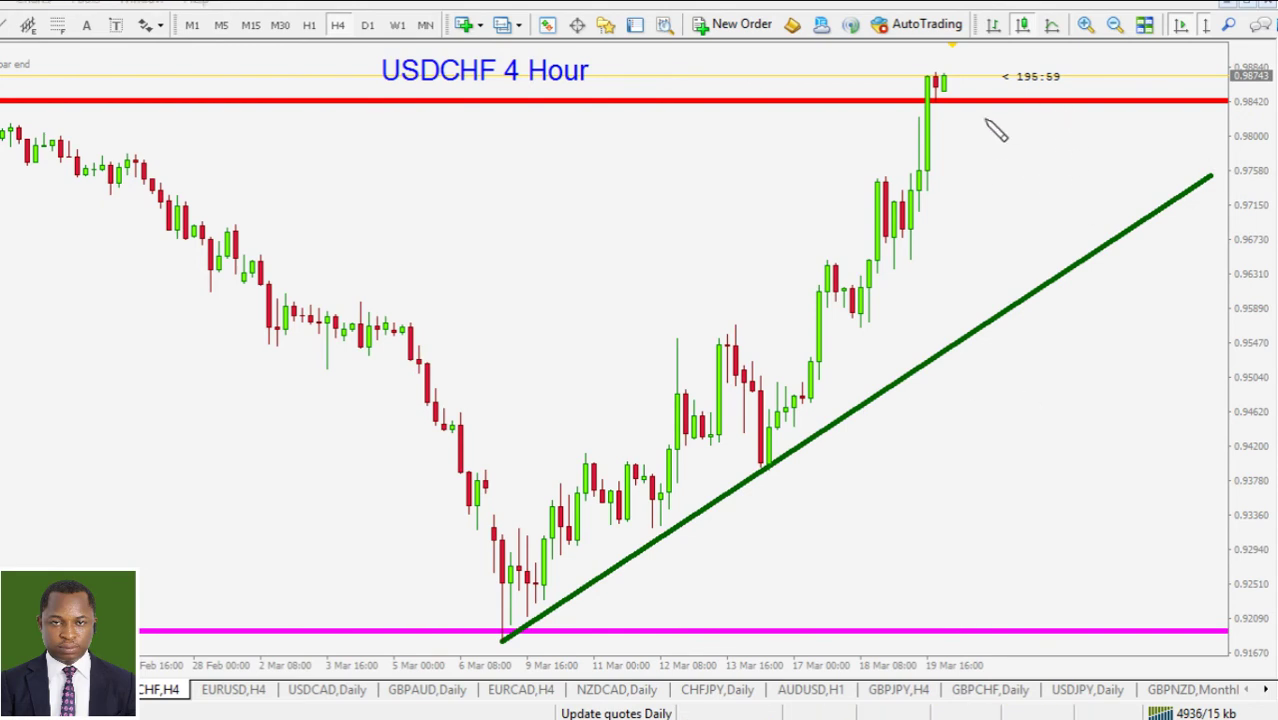
Temporarily sketch the area beside the red level and the rise from the 16 March low, clearing each sketch.
{"action": "mouse_move", "coordinate": [953, 112]}
{"action": "left_mouse_down"}
{"action": "mouse_move", "coordinate": [999, 194]}
{"action": "mouse_move", "coordinate": [1050, 114]}
{"action": "mouse_move", "coordinate": [1064, 123]}
{"action": "mouse_move", "coordinate": [1062, 104]}
{"action": "left_mouse_up"}
{"action": "key", "text": "Escape"}
{"action": "mouse_move", "coordinate": [762, 470]}
{"action": "left_mouse_down"}
{"action": "mouse_move", "coordinate": [940, 82]}
{"action": "mouse_move", "coordinate": [955, 110]}
{"action": "left_mouse_up"}
{"action": "key", "text": "Escape"}
Review the USDCHF levels on the daily, weekly and 4-hour charts, and return to the daily timeframe.
{"action": "left_click", "coordinate": [367, 24]}
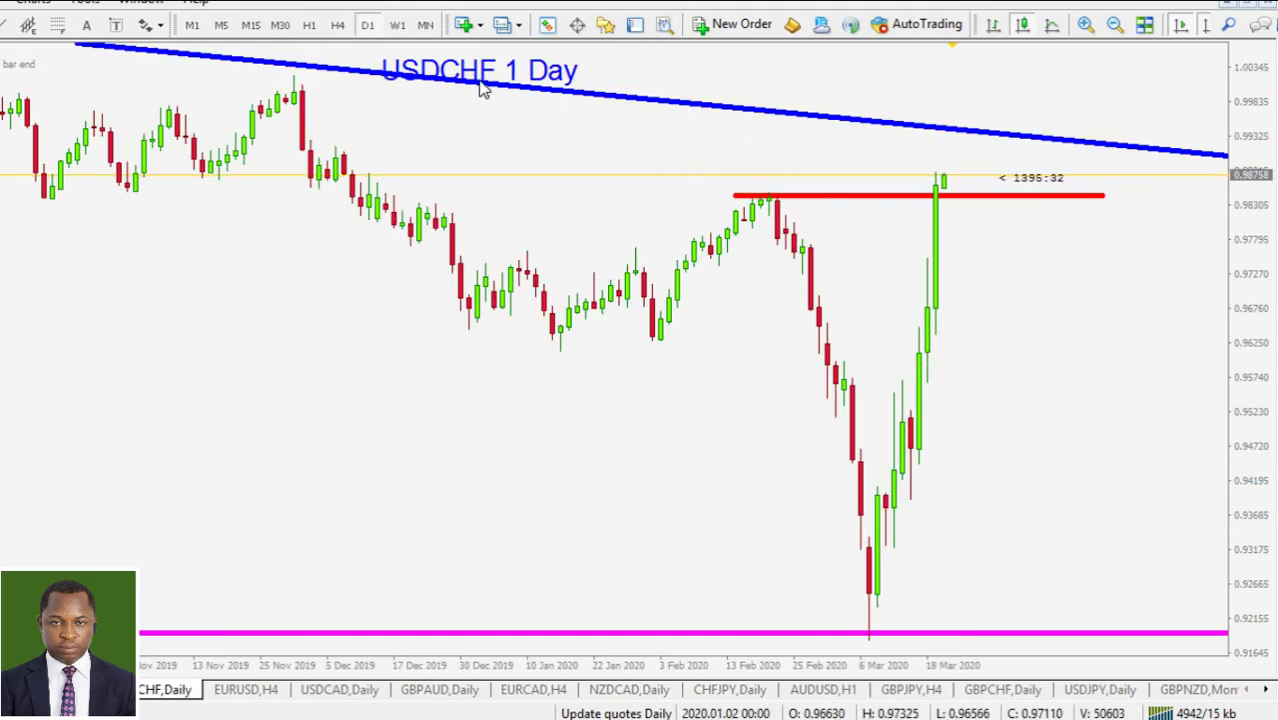
{"action": "left_click", "coordinate": [397, 24]}
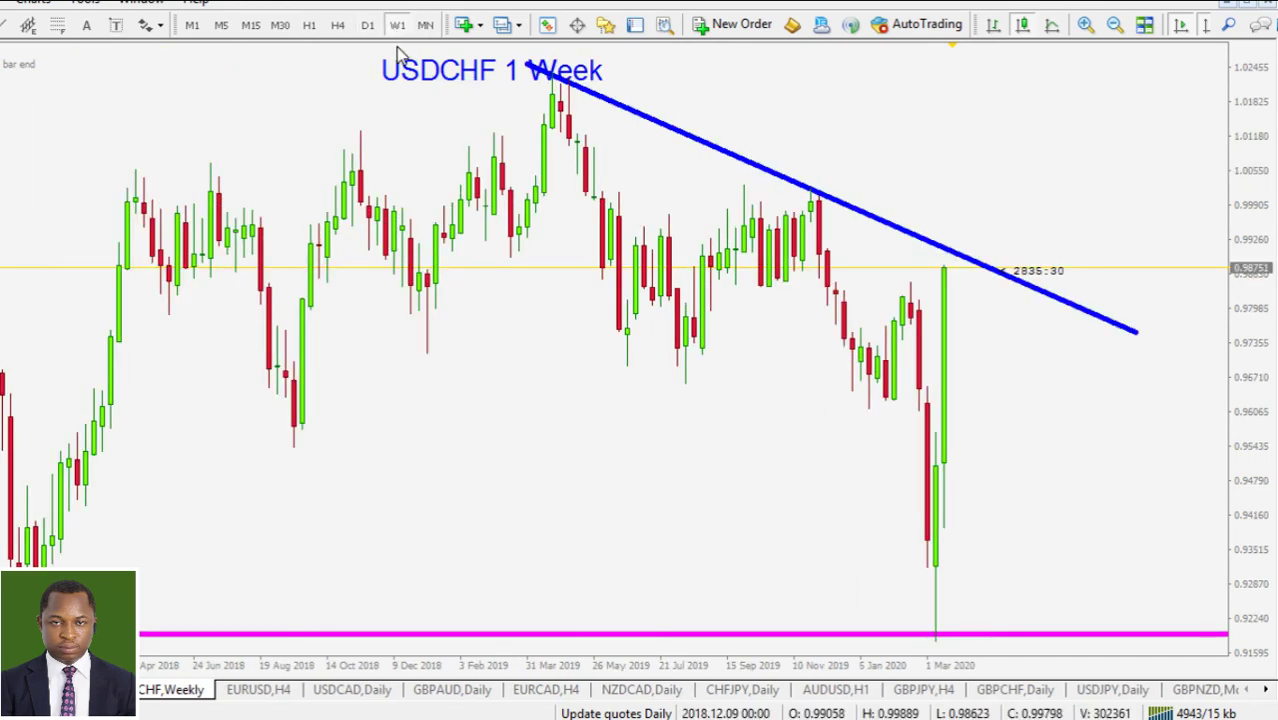
{"action": "left_click", "coordinate": [337, 24]}
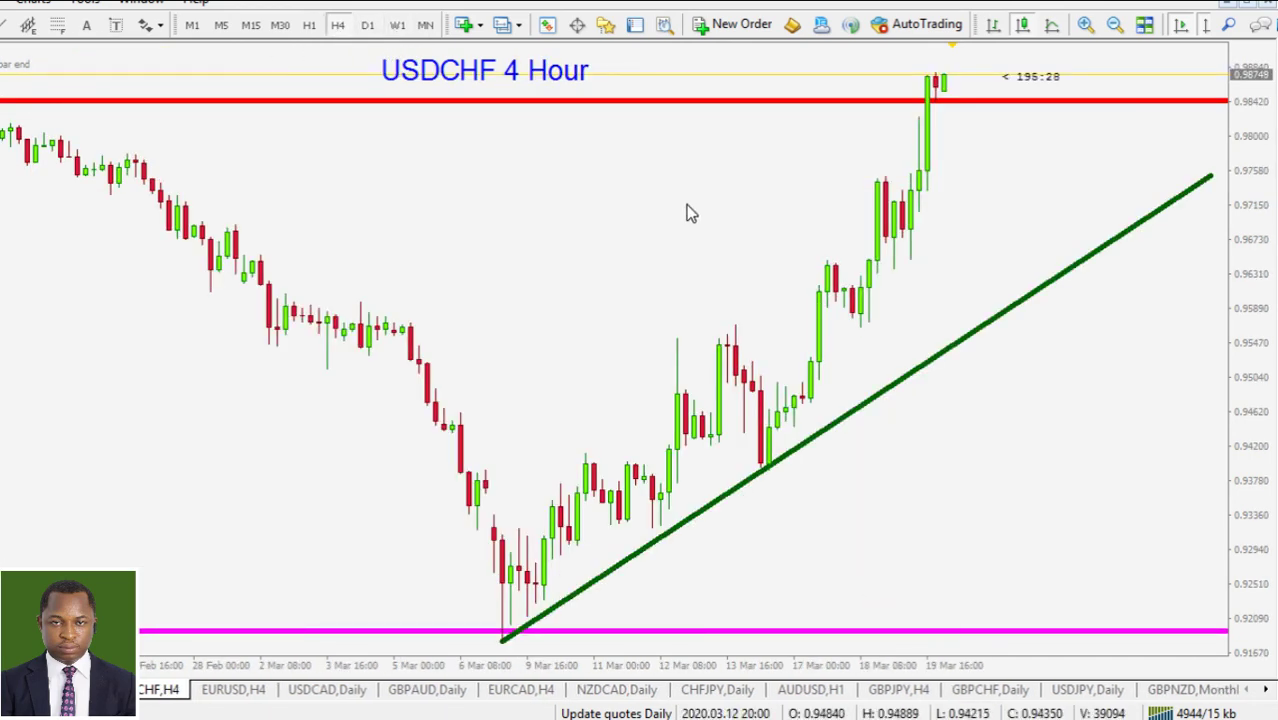
{"action": "left_click", "coordinate": [367, 24]}
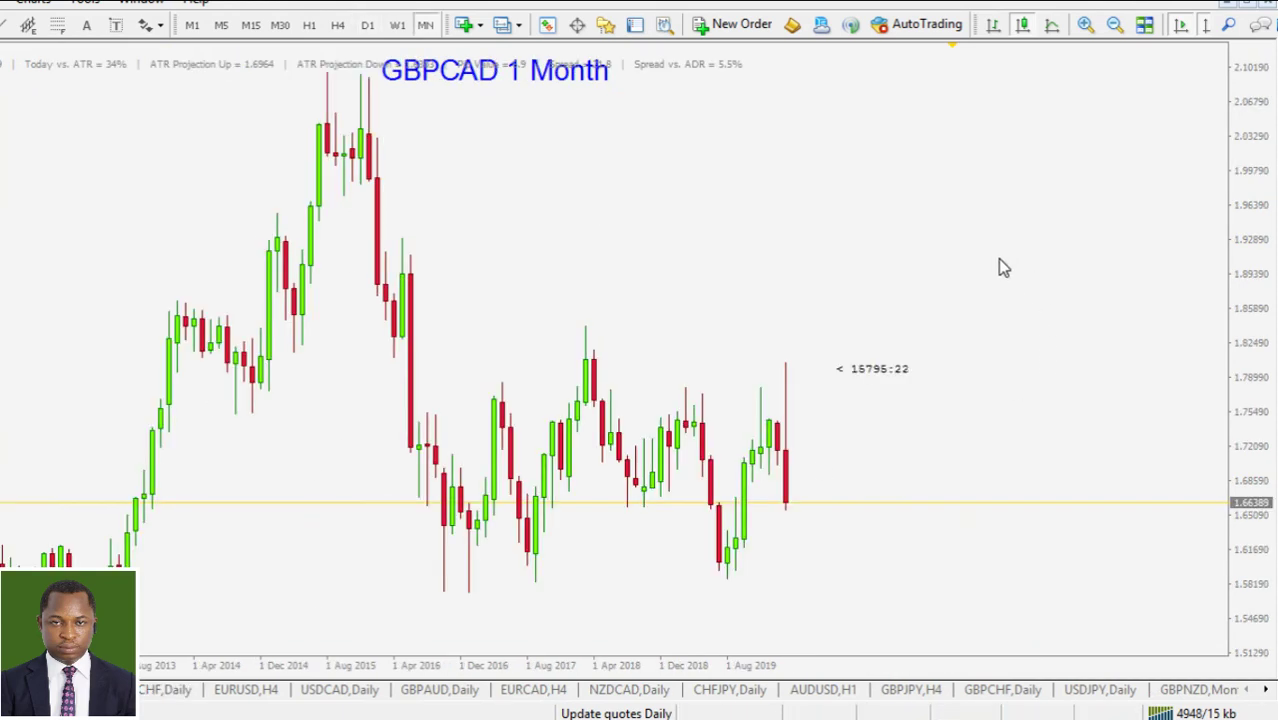
On the GBPCAD monthly chart, sketch the uptrend, the following decline and the sideways range with arrows, and clear the sketch.
{"action": "left_click_drag", "start_coordinate": [1250, 225], "coordinate": [1240, 276]}
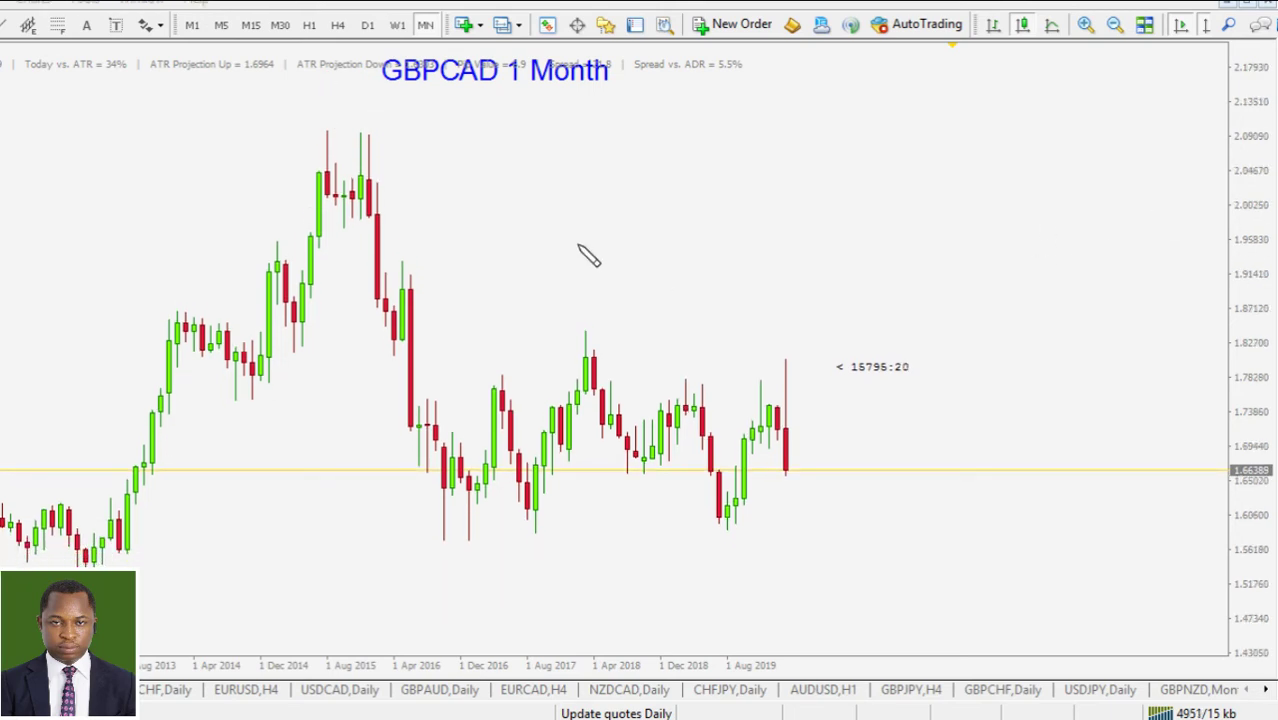
{"action": "mouse_move", "coordinate": [100, 565]}
{"action": "left_mouse_down"}
{"action": "mouse_move", "coordinate": [420, 196]}
{"action": "mouse_move", "coordinate": [472, 310]}
{"action": "mouse_move", "coordinate": [459, 300]}
{"action": "left_mouse_up"}
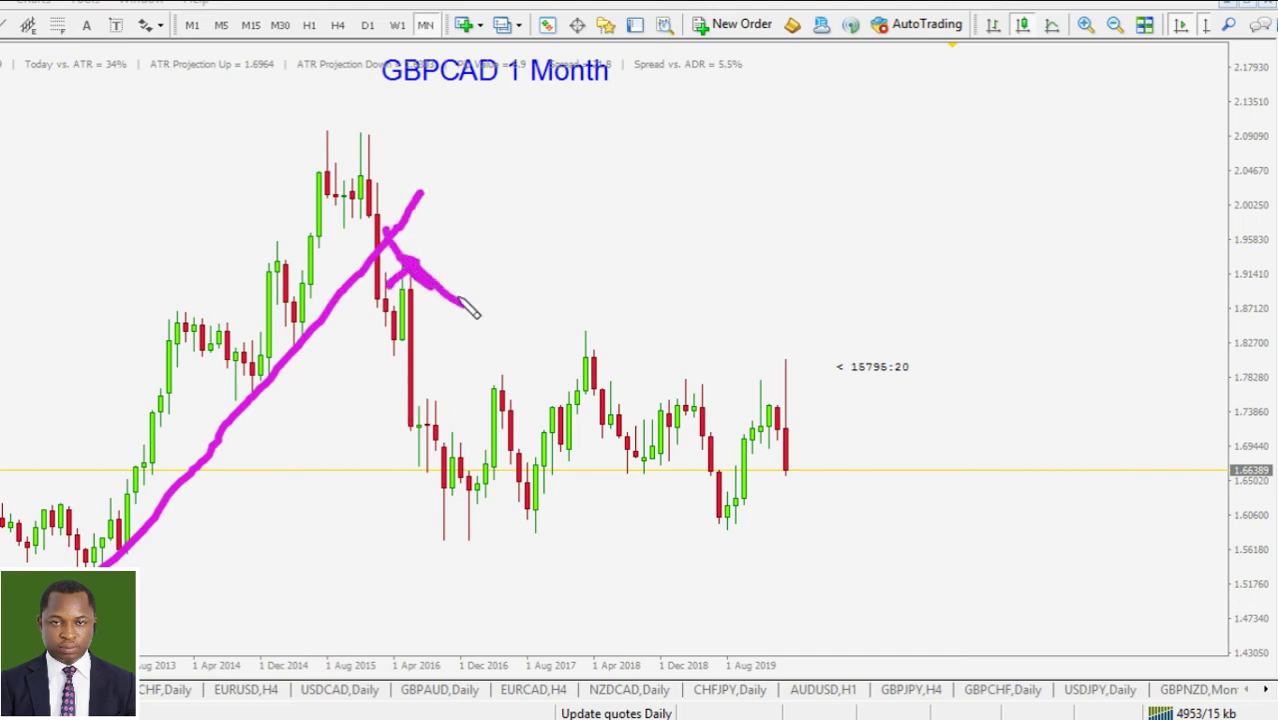
{"action": "mouse_move", "coordinate": [366, 135]}
{"action": "left_mouse_down"}
{"action": "mouse_move", "coordinate": [415, 230]}
{"action": "mouse_move", "coordinate": [447, 340]}
{"action": "mouse_move", "coordinate": [478, 546]}
{"action": "left_mouse_up"}
{"action": "mouse_move", "coordinate": [462, 385]}
{"action": "left_mouse_down"}
{"action": "mouse_move", "coordinate": [503, 390]}
{"action": "mouse_move", "coordinate": [515, 406]}
{"action": "left_mouse_up"}
{"action": "left_click_drag", "start_coordinate": [485, 448], "coordinate": [800, 452]}
{"action": "left_click_drag", "start_coordinate": [735, 478], "coordinate": [800, 455]}
{"action": "left_click_drag", "start_coordinate": [722, 425], "coordinate": [800, 450]}
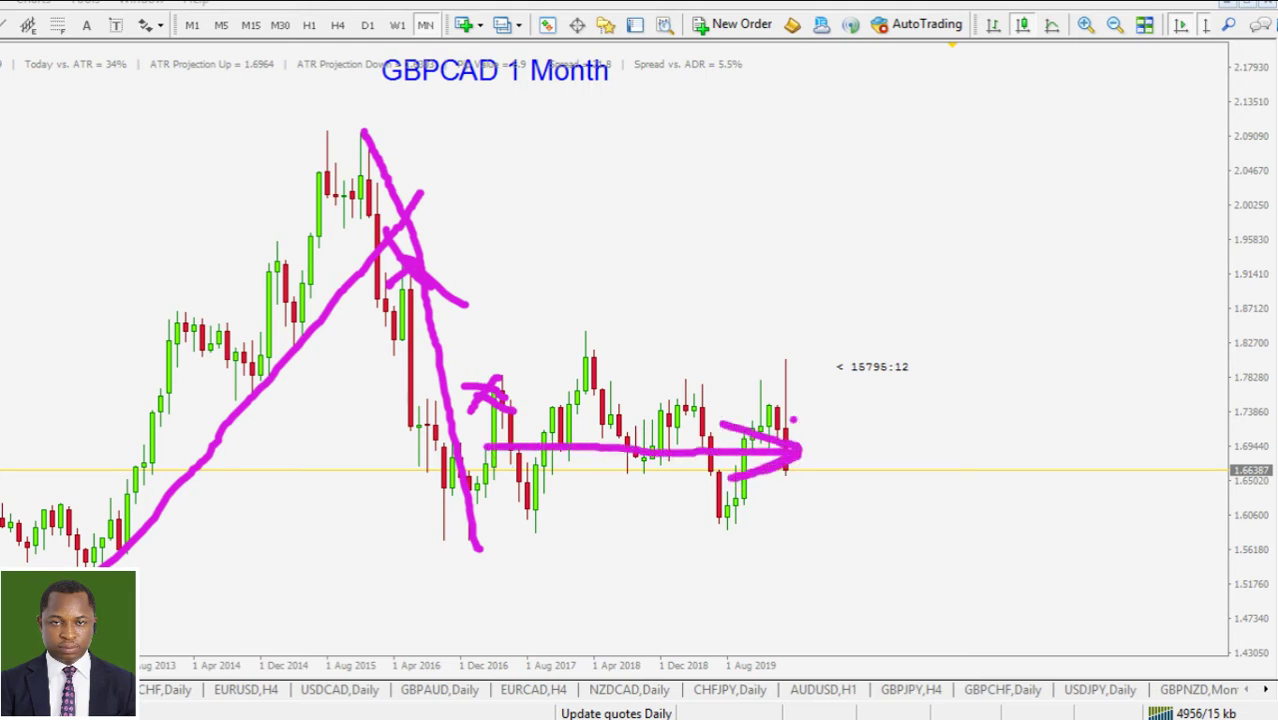
{"action": "key", "text": "Escape"}
Sketch the upper and lower boundaries of the GBPCAD monthly range, label them as resistance and support, and clear the sketch.
{"action": "mouse_move", "coordinate": [474, 382]}
{"action": "left_mouse_down"}
{"action": "mouse_move", "coordinate": [877, 381]}
{"action": "mouse_move", "coordinate": [847, 290]}
{"action": "mouse_move", "coordinate": [854, 334]}
{"action": "left_mouse_up"}
{"action": "left_click_drag", "start_coordinate": [423, 531], "coordinate": [953, 531]}
{"action": "mouse_move", "coordinate": [772, 558]}
{"action": "left_mouse_down"}
{"action": "mouse_move", "coordinate": [748, 560]}
{"action": "mouse_move", "coordinate": [740, 584]}
{"action": "left_mouse_up"}
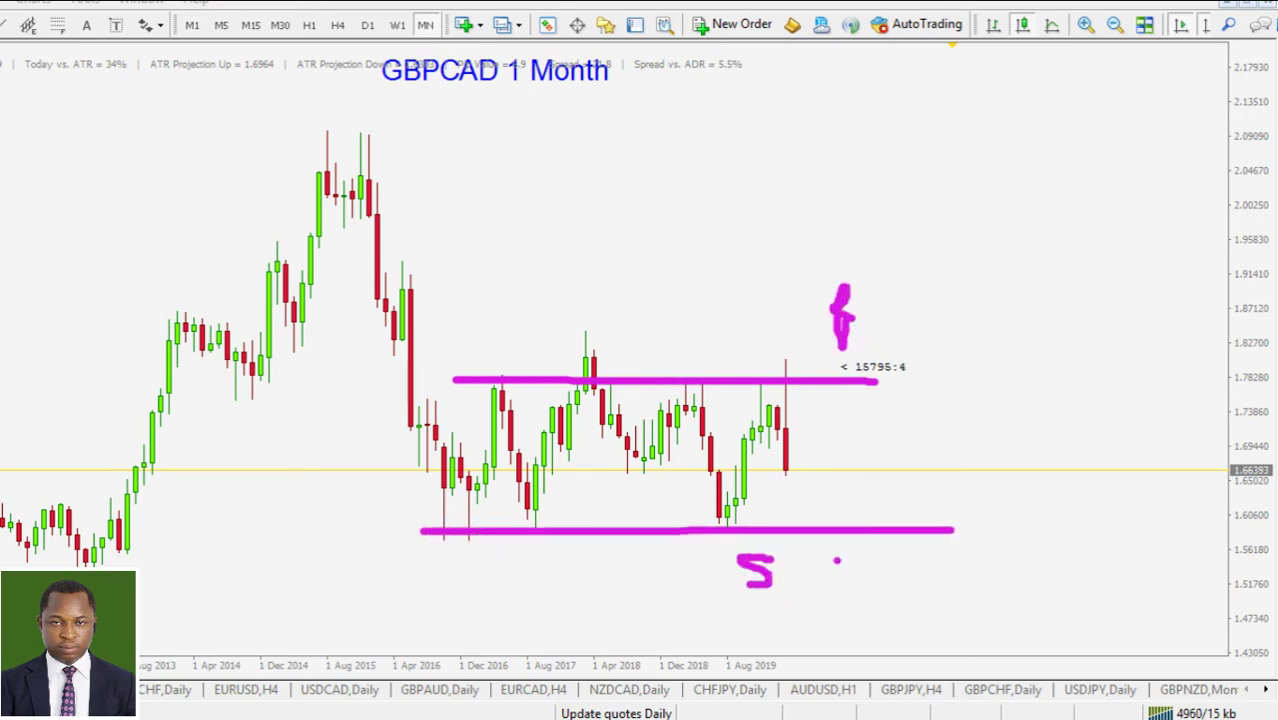
{"action": "key", "text": "Escape"}
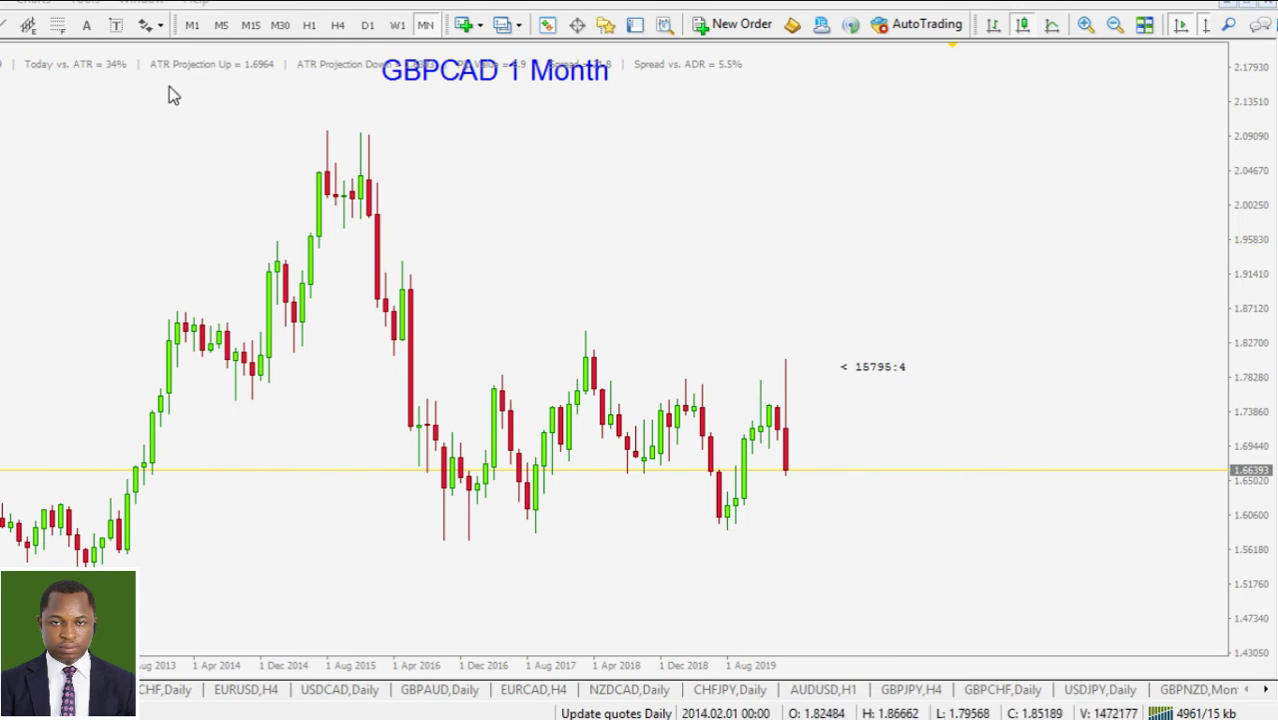
Draw a horizontal trendline along the highs of the monthly sideways range and align it with the candle tops.
{"action": "left_click_drag", "start_coordinate": [434, 378], "coordinate": [972, 381]}
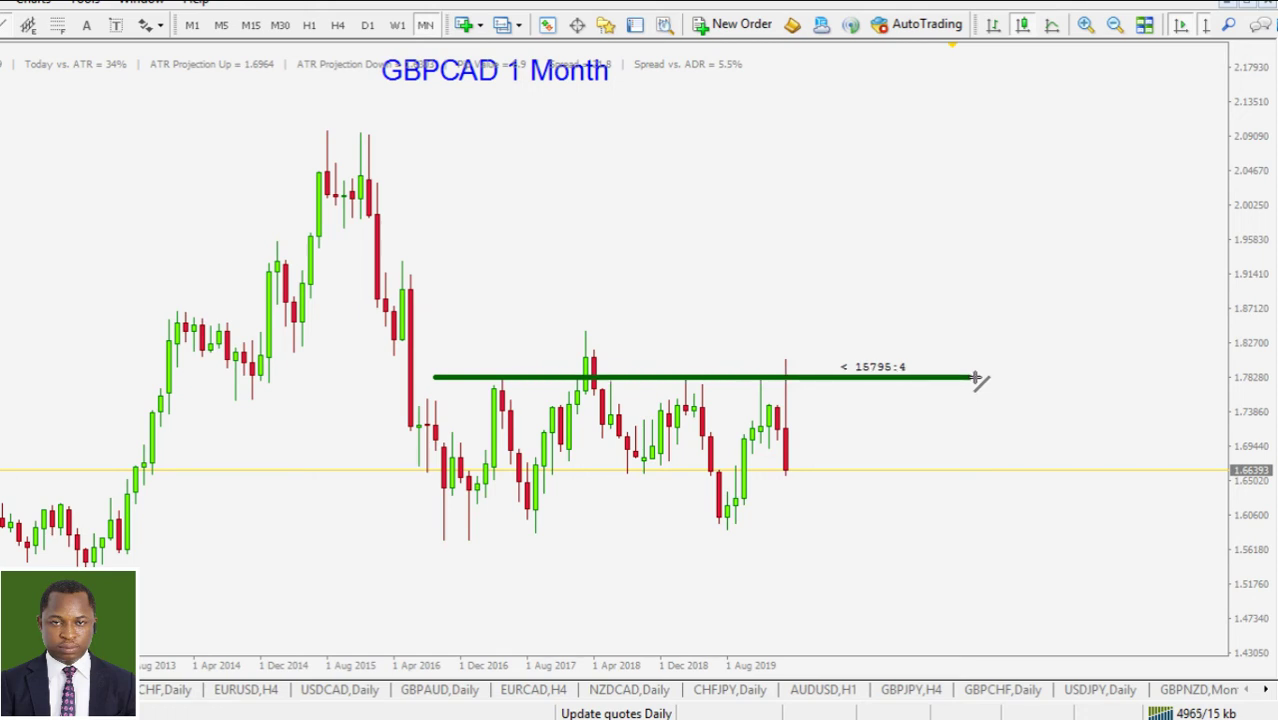
{"action": "double_click", "coordinate": [707, 377]}
{"action": "mouse_move", "coordinate": [707, 377]}
{"action": "left_mouse_down"}
{"action": "mouse_move", "coordinate": [704, 364]}
{"action": "mouse_move", "coordinate": [687, 381]}
{"action": "left_mouse_up"}
Set the upper range line's colour to Magenta and copy the line down to the lows of the monthly range.
{"action": "right_click", "coordinate": [688, 383]}
{"action": "left_click", "coordinate": [706, 399]}
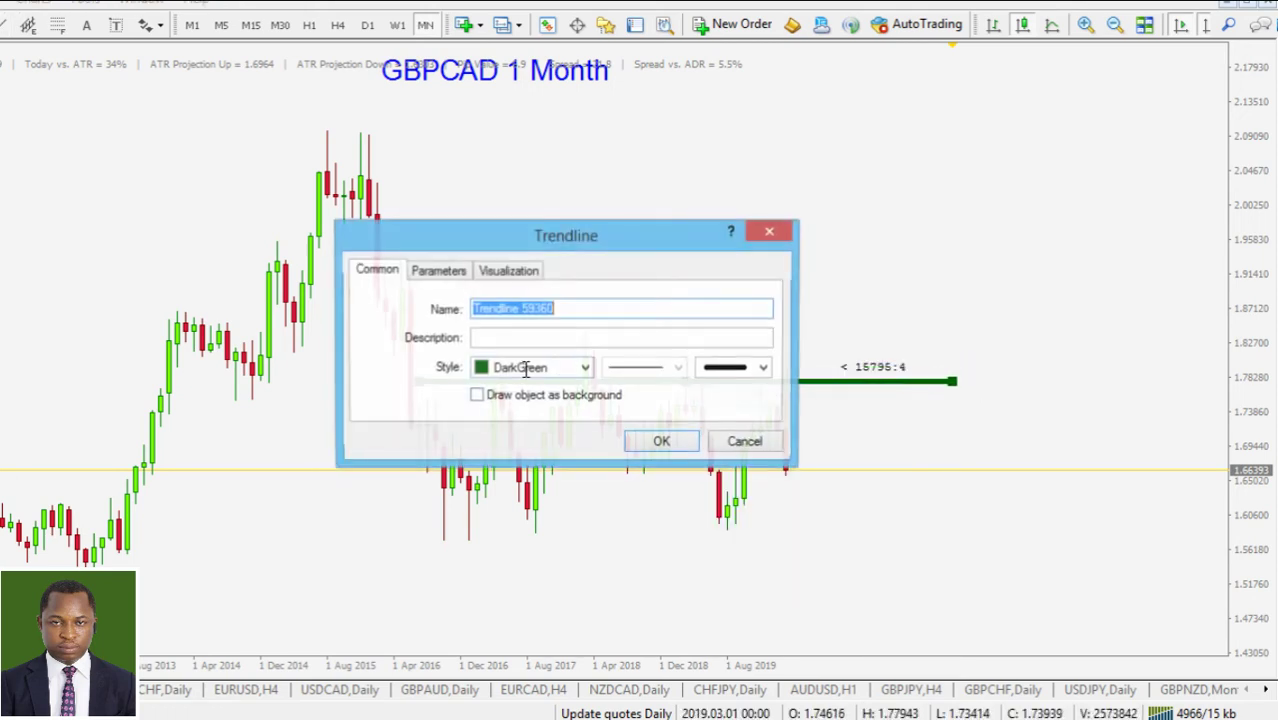
{"action": "left_click", "coordinate": [588, 368]}
{"action": "left_click", "coordinate": [594, 498]}
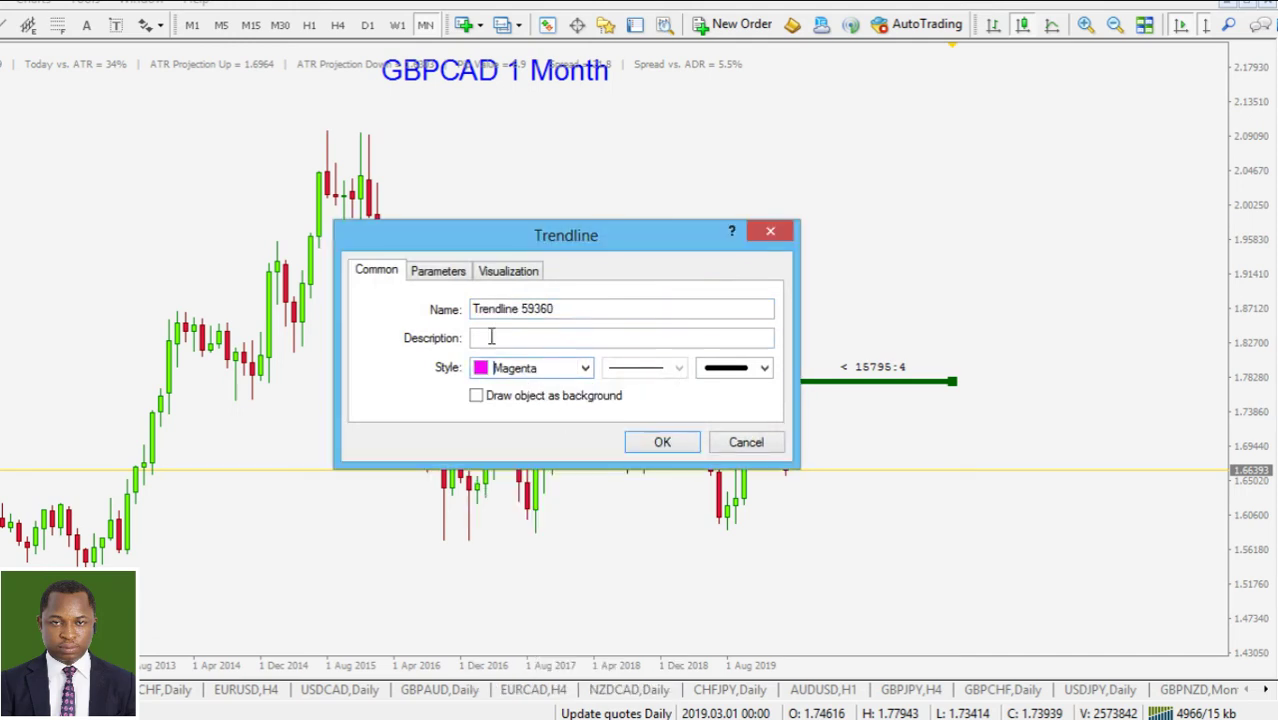
{"action": "left_click", "coordinate": [508, 272]}
{"action": "left_click", "coordinate": [660, 442]}
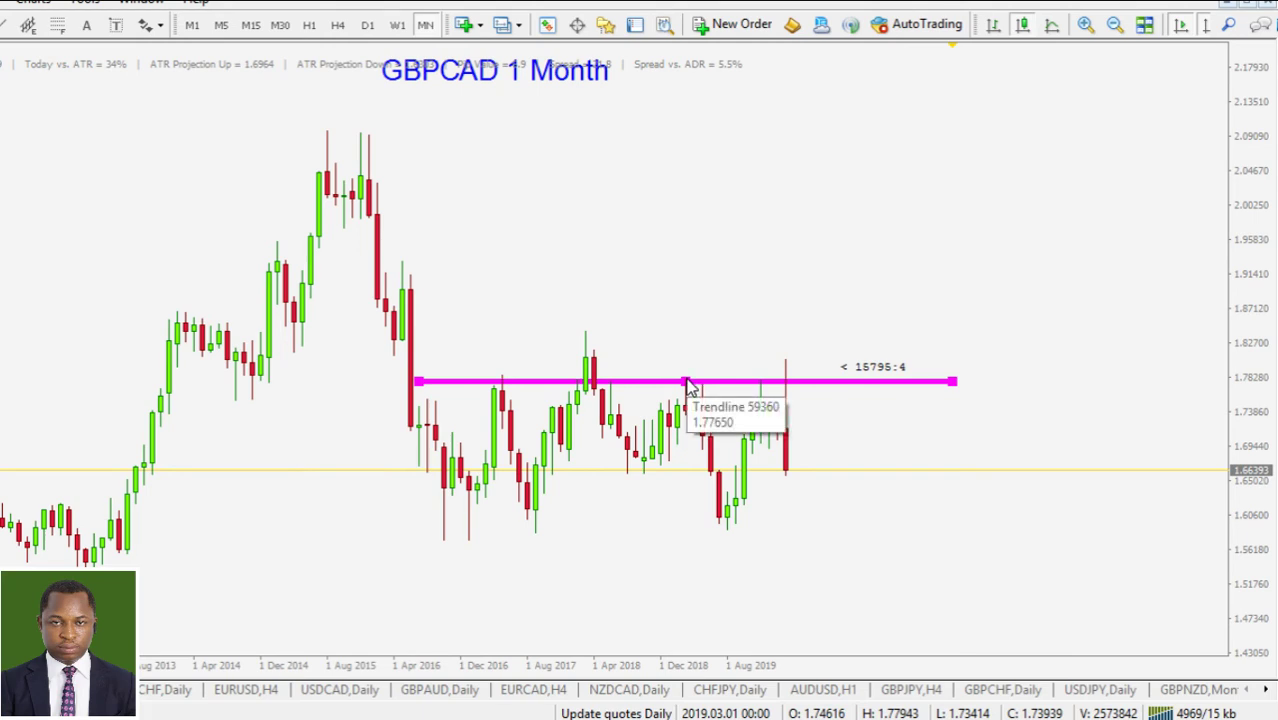
{"action": "left_click_drag", "start_coordinate": [688, 383], "coordinate": [697, 538]}
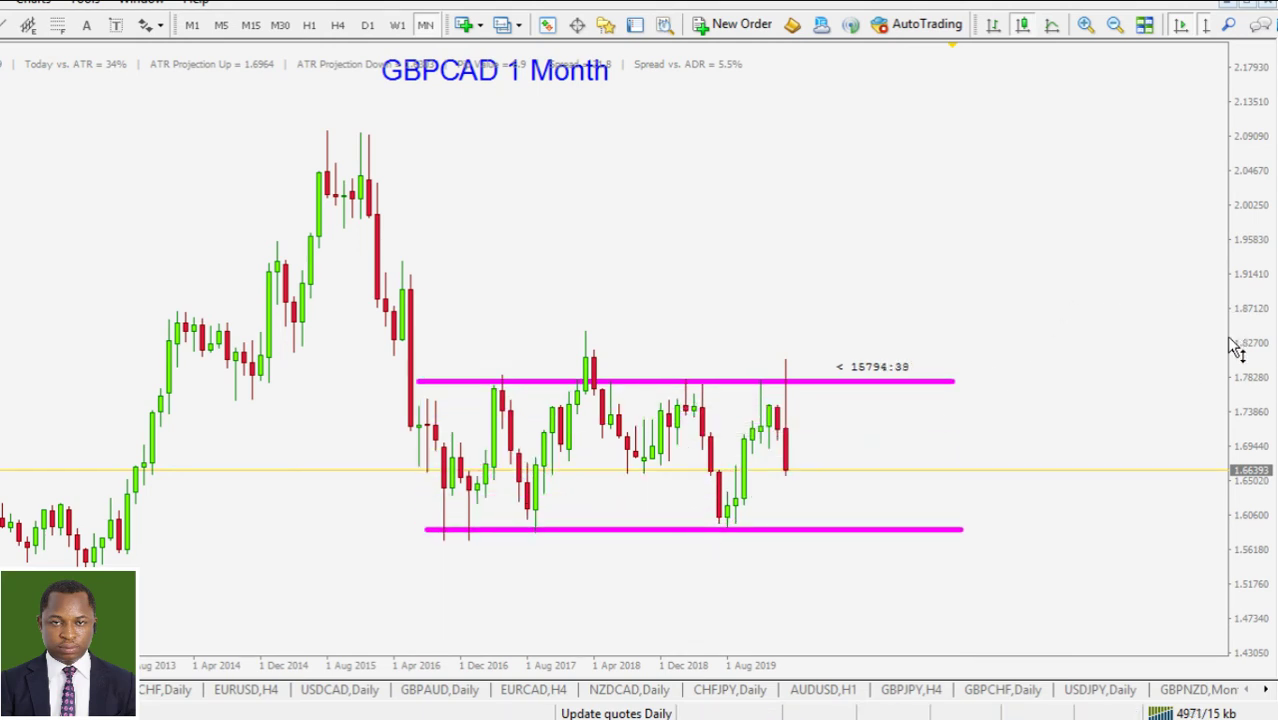
Sketch a falling arrow to the lower magenta line, trace both range lines with the labels R and S, and clear the sketch.
{"action": "left_click_drag", "start_coordinate": [1237, 350], "coordinate": [1200, 280]}
{"action": "mouse_move", "coordinate": [812, 484]}
{"action": "left_mouse_down"}
{"action": "mouse_move", "coordinate": [819, 564]}
{"action": "mouse_move", "coordinate": [827, 552]}
{"action": "left_mouse_up"}
{"action": "left_click_drag", "start_coordinate": [428, 554], "coordinate": [818, 556]}
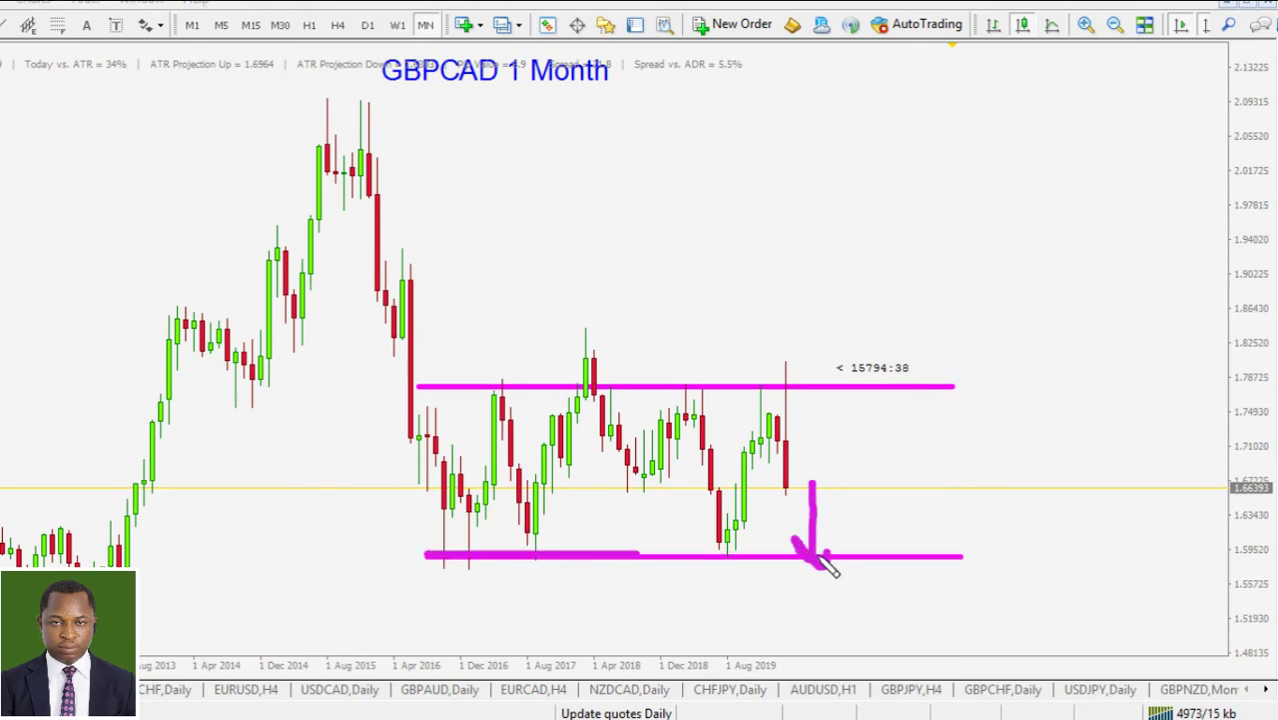
{"action": "left_click_drag", "start_coordinate": [449, 387], "coordinate": [923, 403]}
{"action": "mouse_move", "coordinate": [681, 368]}
{"action": "left_mouse_down"}
{"action": "mouse_move", "coordinate": [680, 306]}
{"action": "mouse_move", "coordinate": [728, 370]}
{"action": "left_mouse_up"}
{"action": "mouse_move", "coordinate": [700, 576]}
{"action": "left_mouse_down"}
{"action": "mouse_move", "coordinate": [698, 604]}
{"action": "mouse_move", "coordinate": [662, 601]}
{"action": "left_mouse_up"}
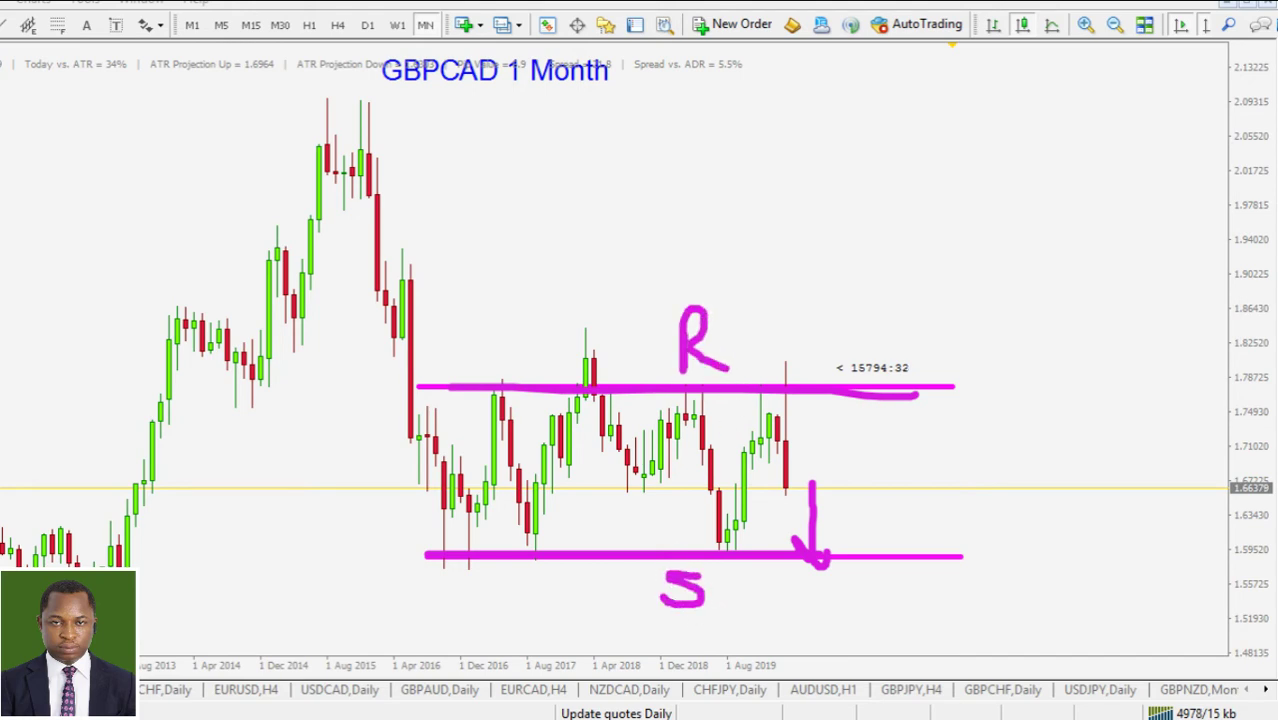
{"action": "key", "text": "Escape"}
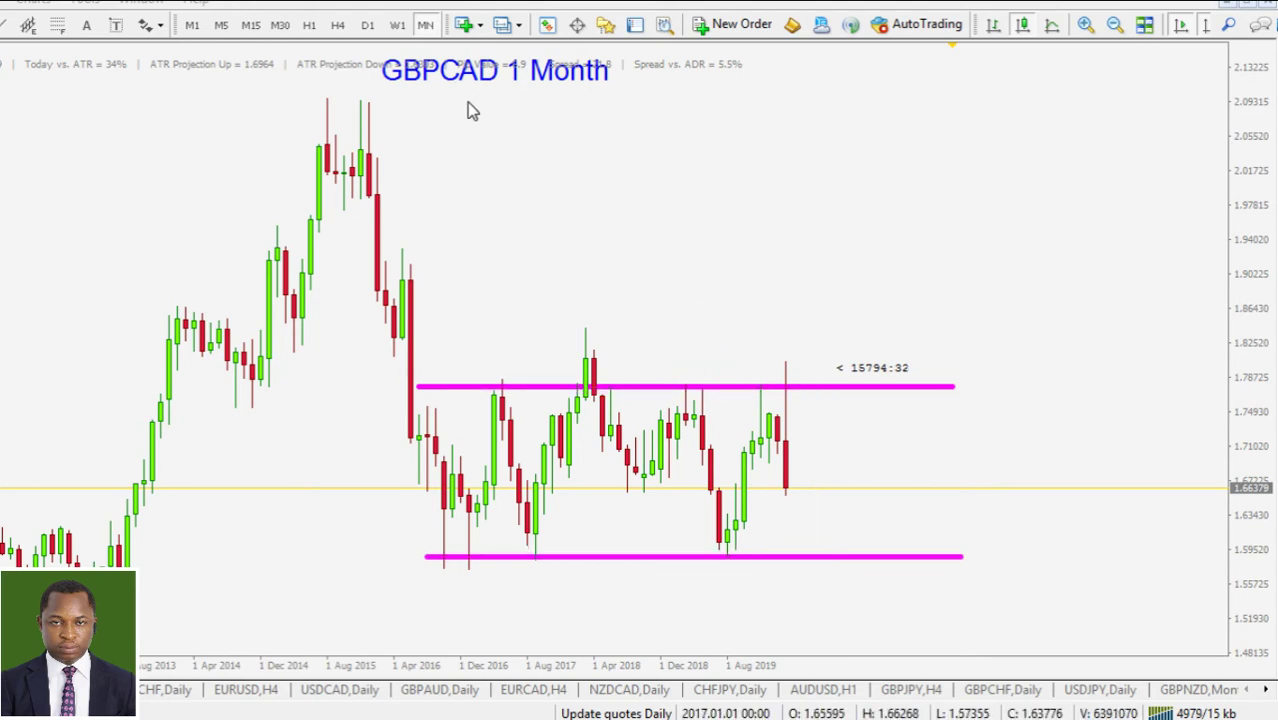
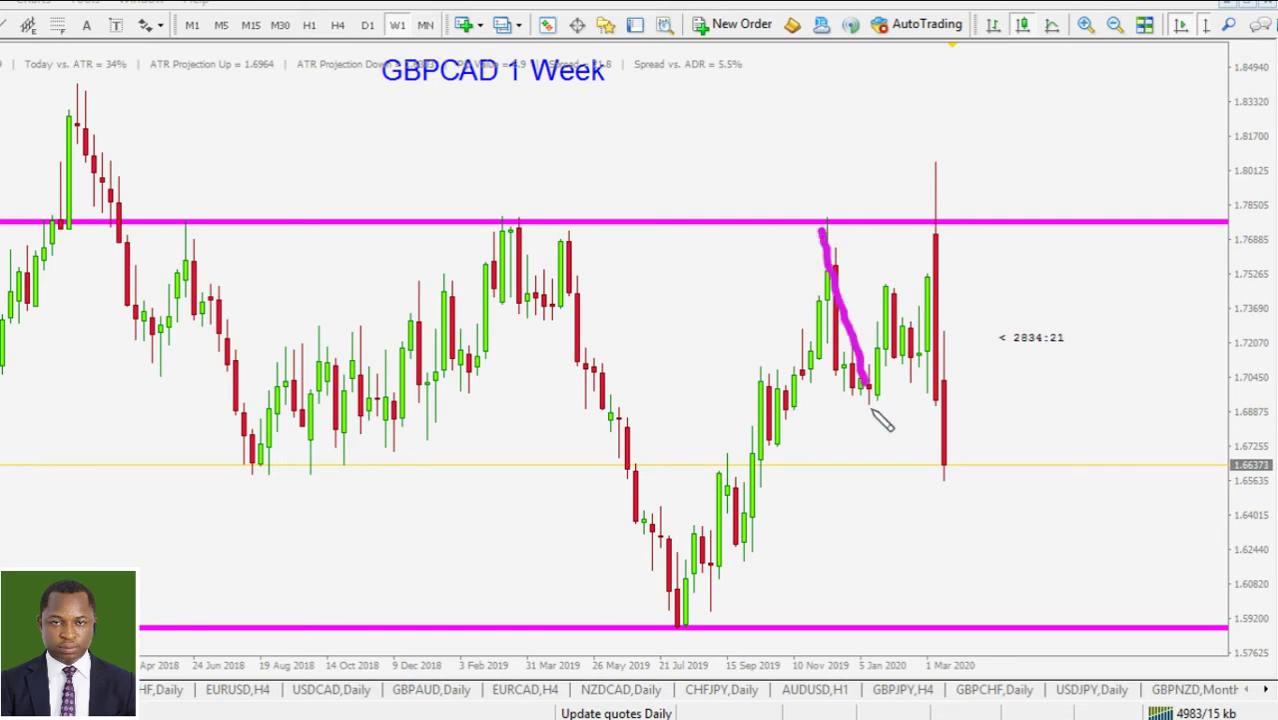
On the weekly chart, sketch the recent price swings with a horizontal line under their lows, and clear the sketch.
{"action": "left_click_drag", "start_coordinate": [760, 400], "coordinate": [976, 392]}
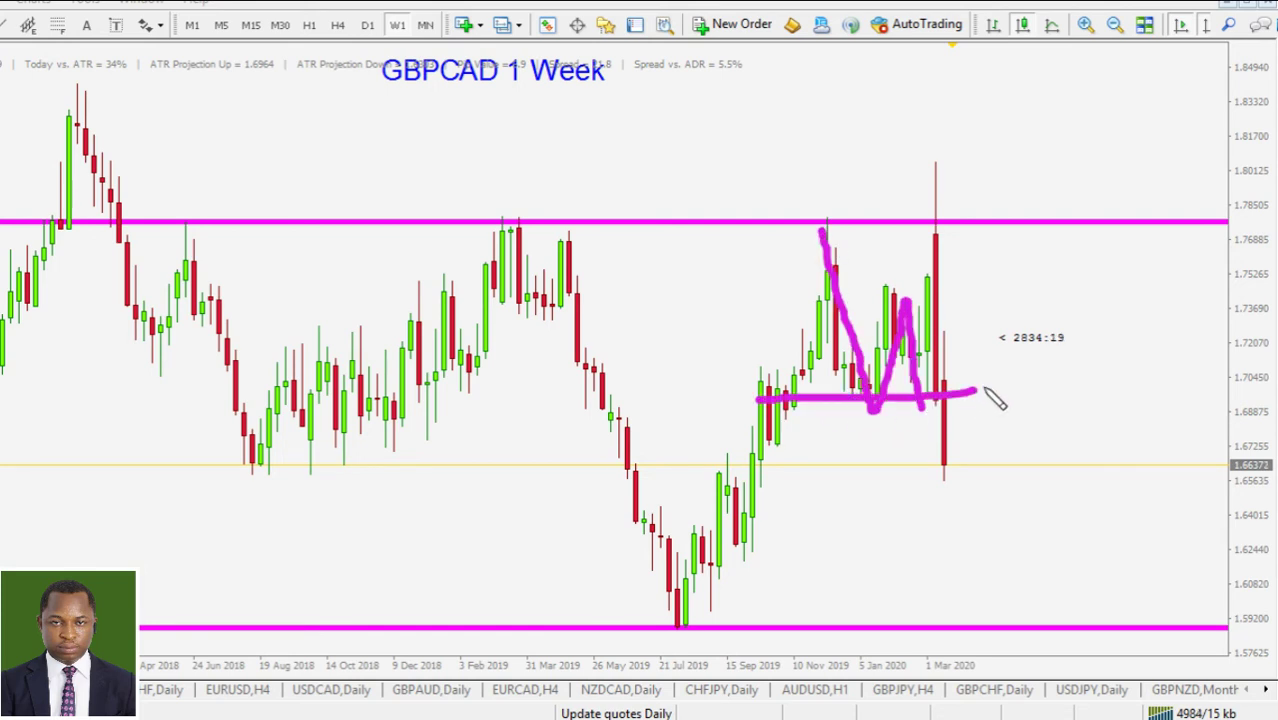
{"action": "key", "text": "Escape"}
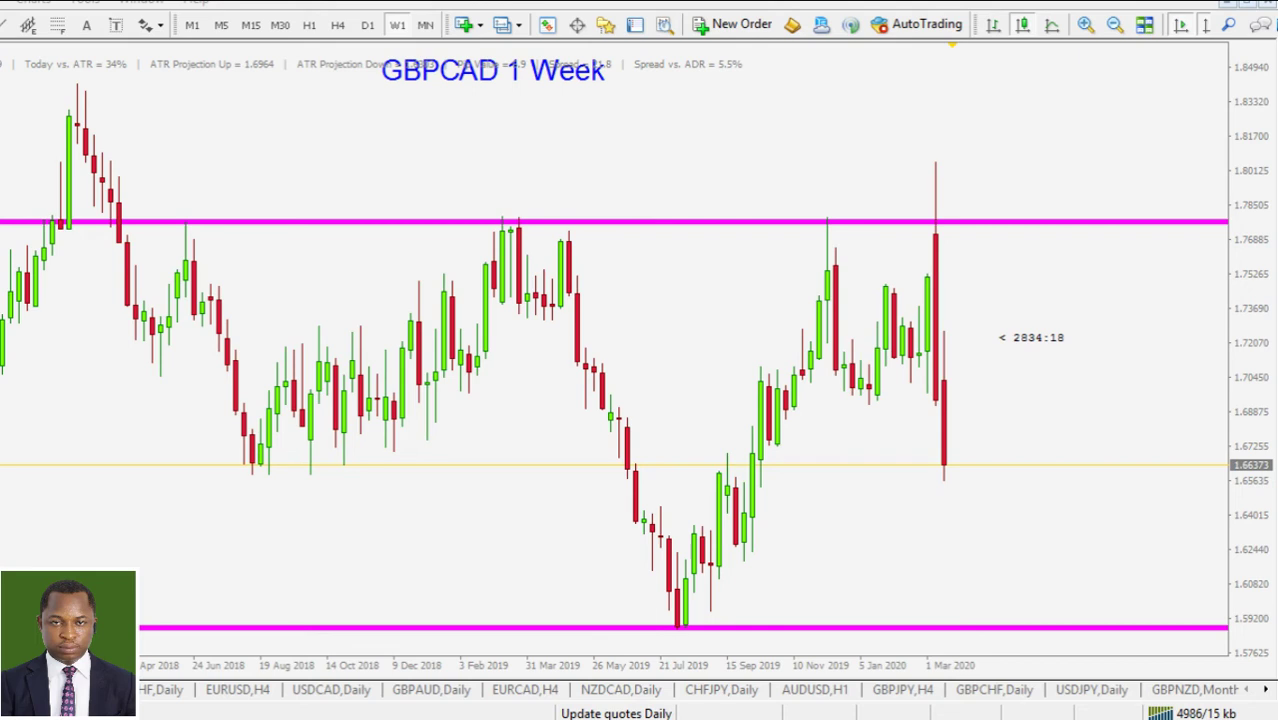
On the daily chart, draw a horizontal trendline along the December to February lows, extending past the latest candles.
{"action": "left_click", "coordinate": [367, 24]}
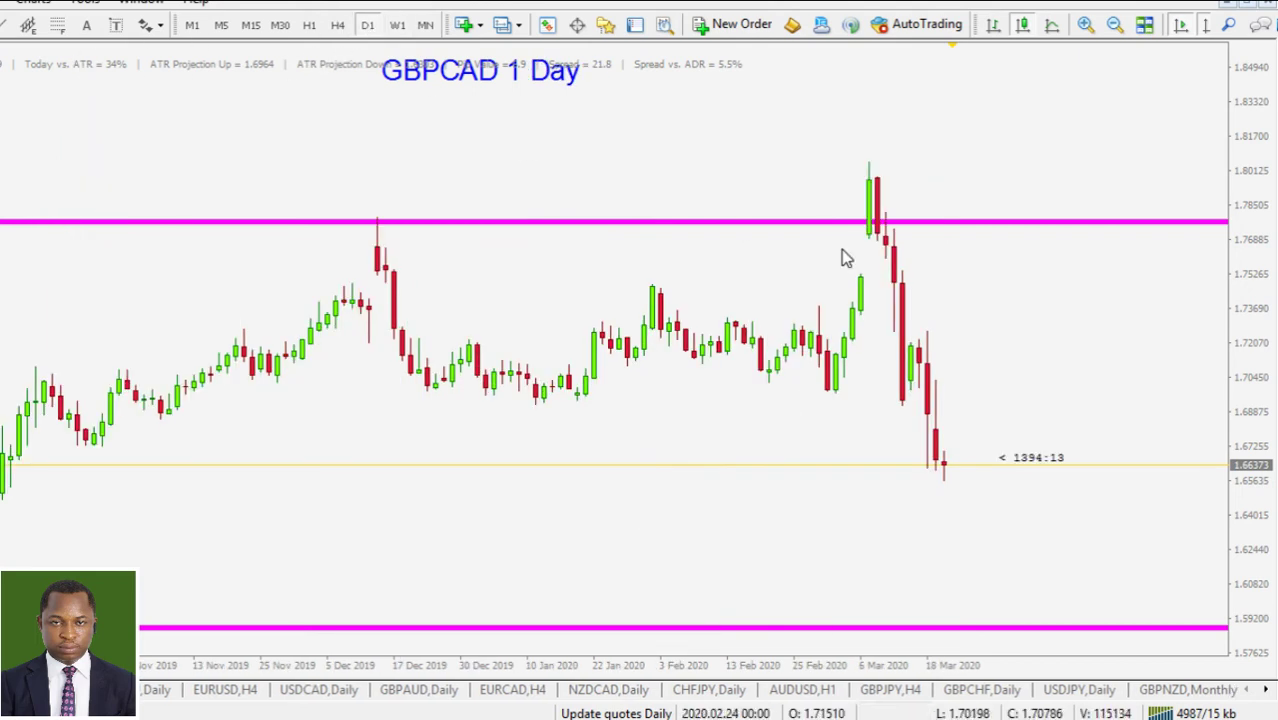
{"action": "left_click_drag", "start_coordinate": [1262, 390], "coordinate": [1236, 234]}
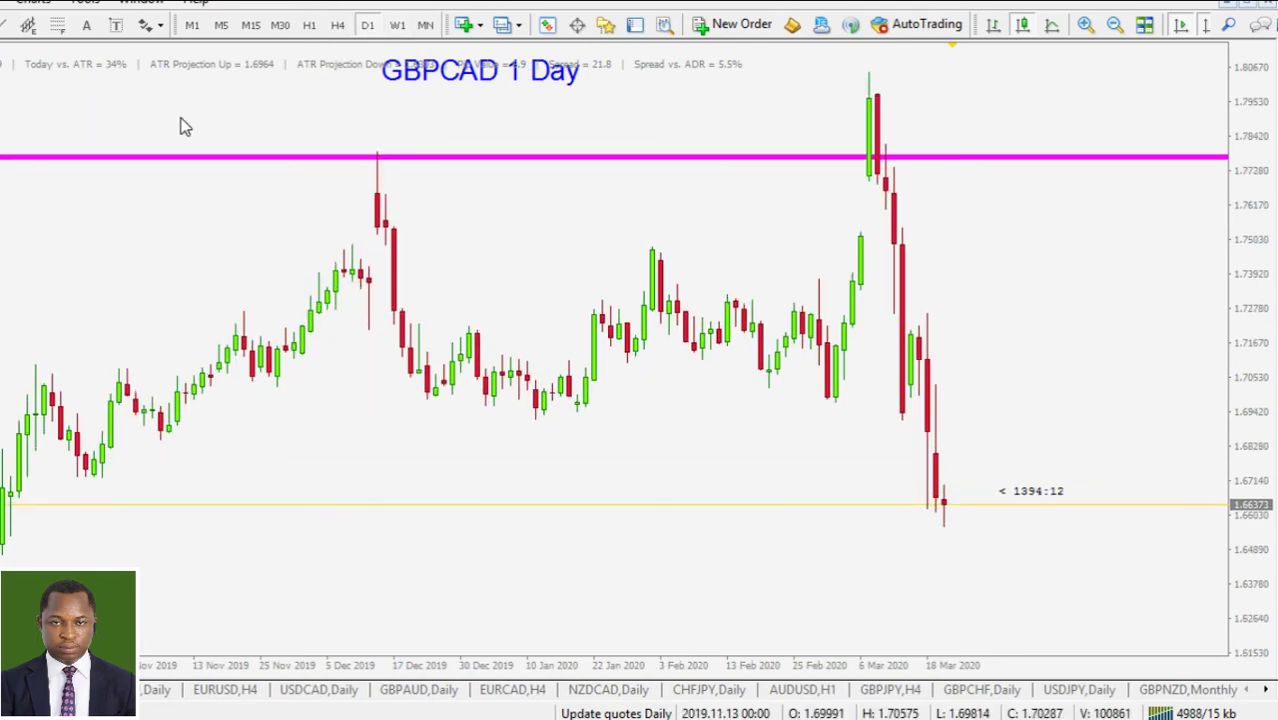
{"action": "left_click_drag", "start_coordinate": [392, 409], "coordinate": [1120, 411]}
{"action": "mouse_move", "coordinate": [753, 412]}
{"action": "left_mouse_down"}
{"action": "mouse_move", "coordinate": [724, 412]}
{"action": "mouse_move", "coordinate": [765, 414]}
{"action": "left_mouse_up"}
Turn off showing the new daily line on all timeframes, set its colour to Red and adjust its position slightly.
{"action": "right_click", "coordinate": [765, 412]}
{"action": "left_click", "coordinate": [807, 417]}
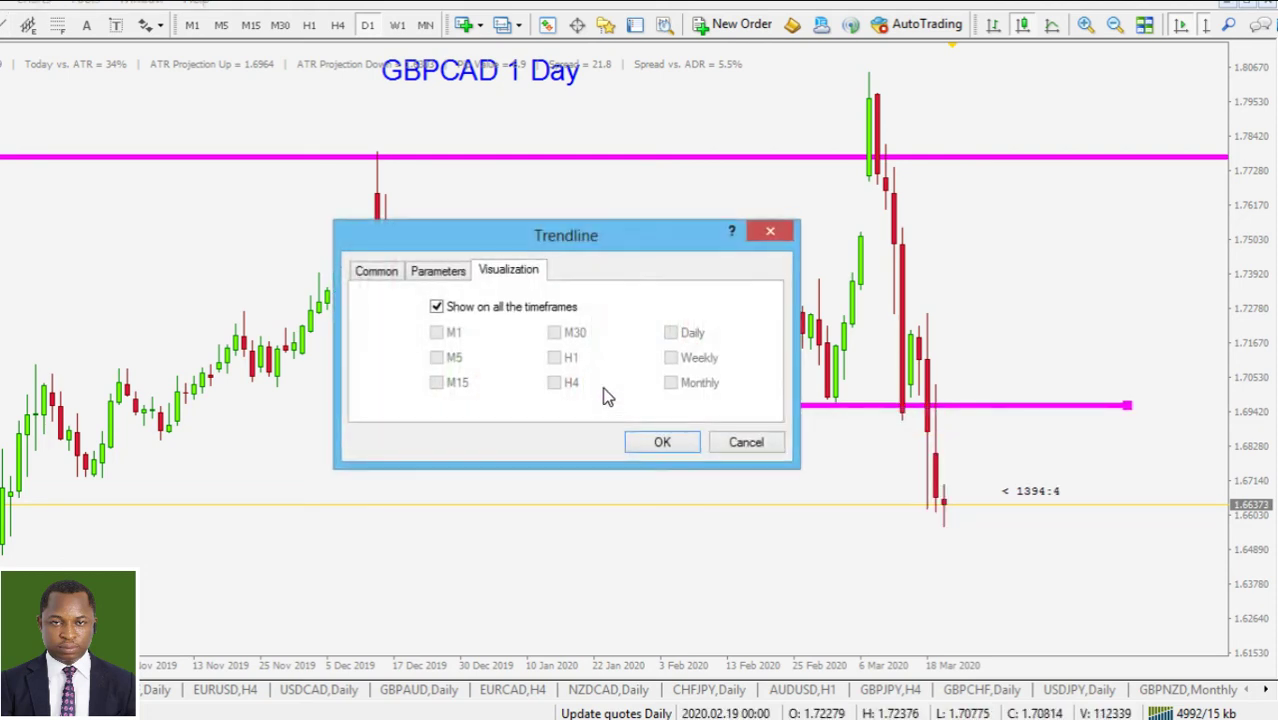
{"action": "left_click", "coordinate": [517, 309]}
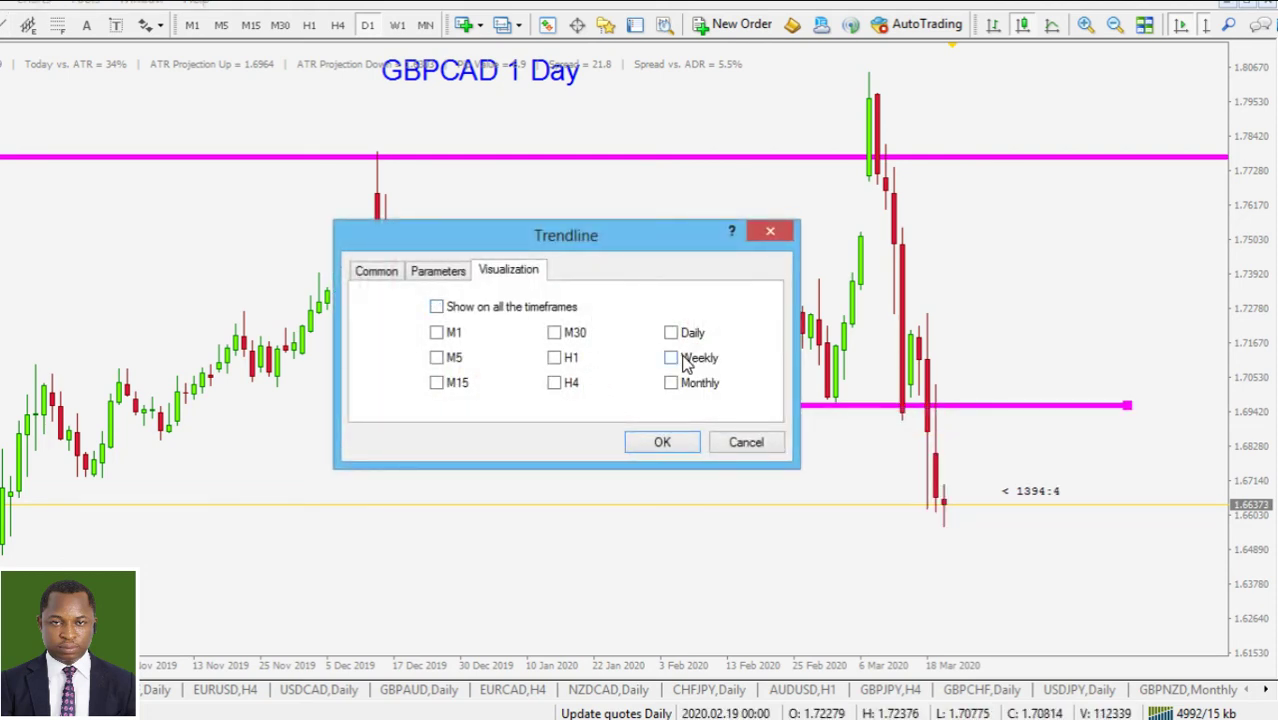
{"action": "left_click", "coordinate": [376, 271]}
{"action": "left_click", "coordinate": [585, 368]}
{"action": "left_click", "coordinate": [534, 493]}
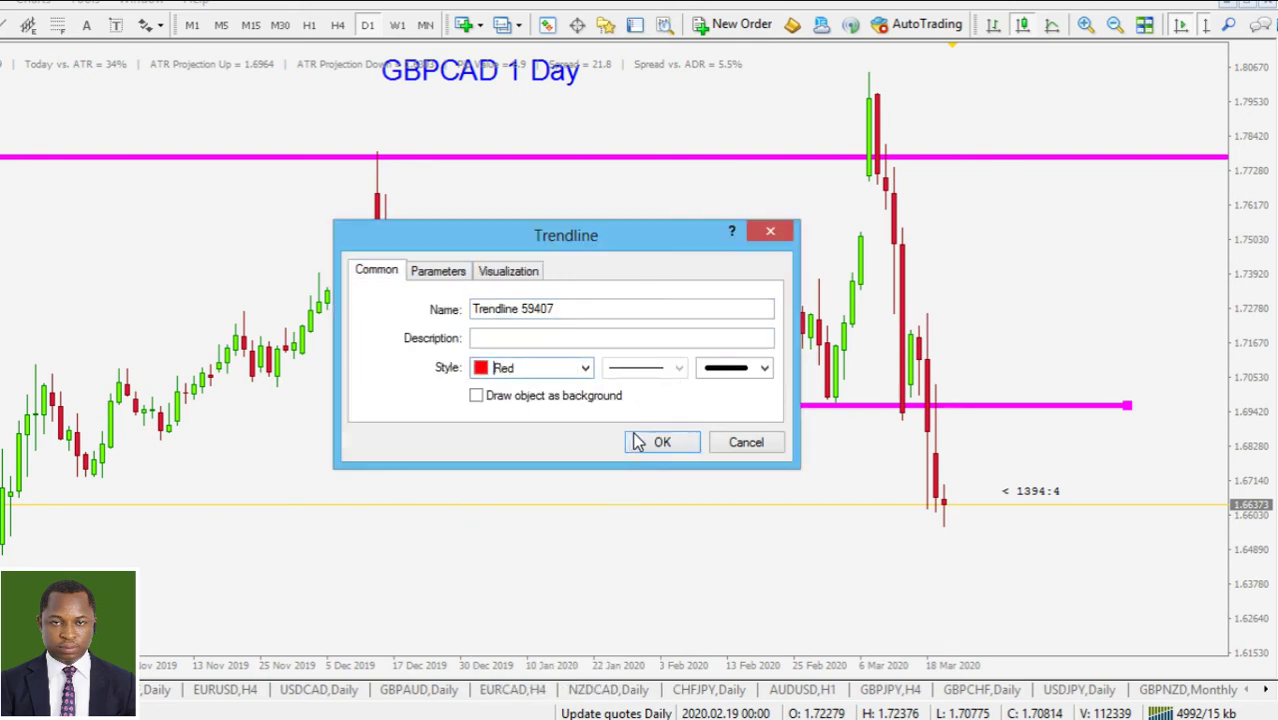
{"action": "left_click", "coordinate": [660, 442]}
{"action": "mouse_move", "coordinate": [763, 405]}
{"action": "left_mouse_down"}
{"action": "mouse_move", "coordinate": [828, 414]}
{"action": "mouse_move", "coordinate": [828, 443]}
{"action": "mouse_move", "coordinate": [752, 430]}
{"action": "mouse_move", "coordinate": [779, 412]}
{"action": "left_mouse_up"}
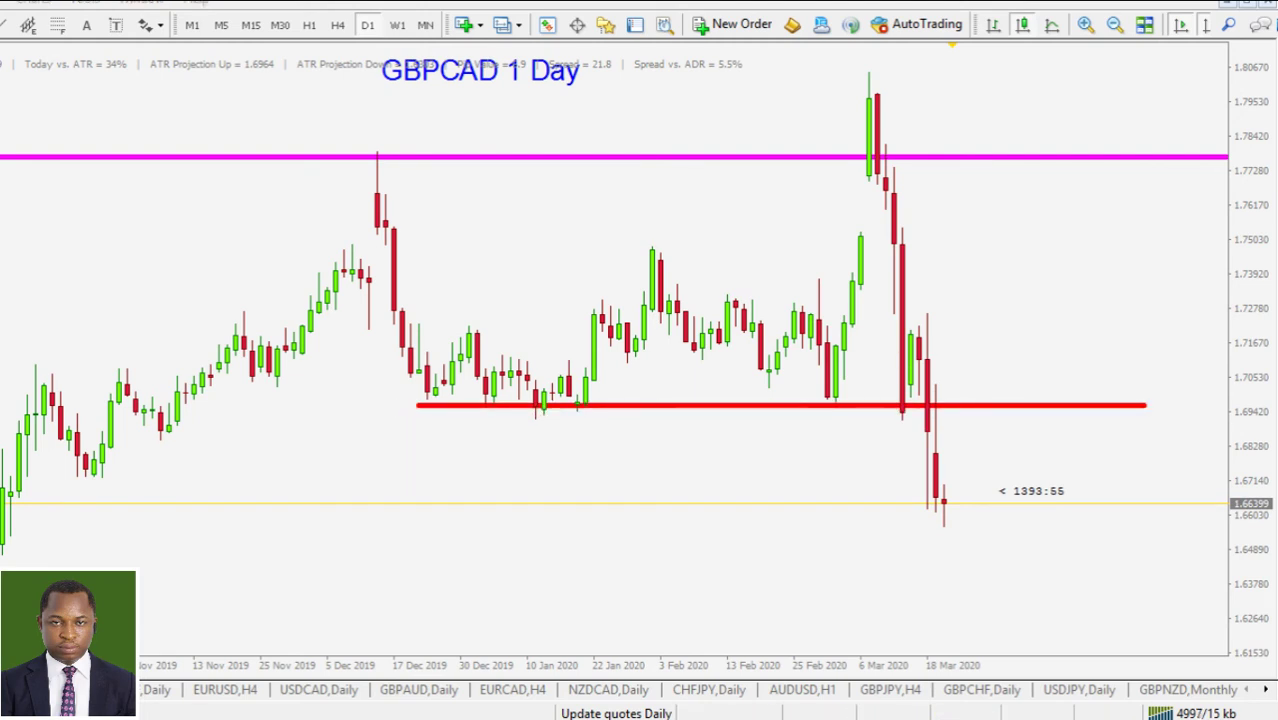
Sketch a dashed pullback from the current price to the red line followed by a falling arrow, and clear the sketch.
{"action": "mouse_move", "coordinate": [955, 497]}
{"action": "left_mouse_down"}
{"action": "mouse_move", "coordinate": [942, 512]}
{"action": "mouse_move", "coordinate": [1010, 400]}
{"action": "mouse_move", "coordinate": [988, 410]}
{"action": "mouse_move", "coordinate": [1015, 512]}
{"action": "left_mouse_up"}
{"action": "mouse_move", "coordinate": [985, 470]}
{"action": "left_mouse_down"}
{"action": "mouse_move", "coordinate": [1012, 508]}
{"action": "mouse_move", "coordinate": [1048, 460]}
{"action": "left_mouse_up"}
{"action": "left_click", "coordinate": [1055, 450]}
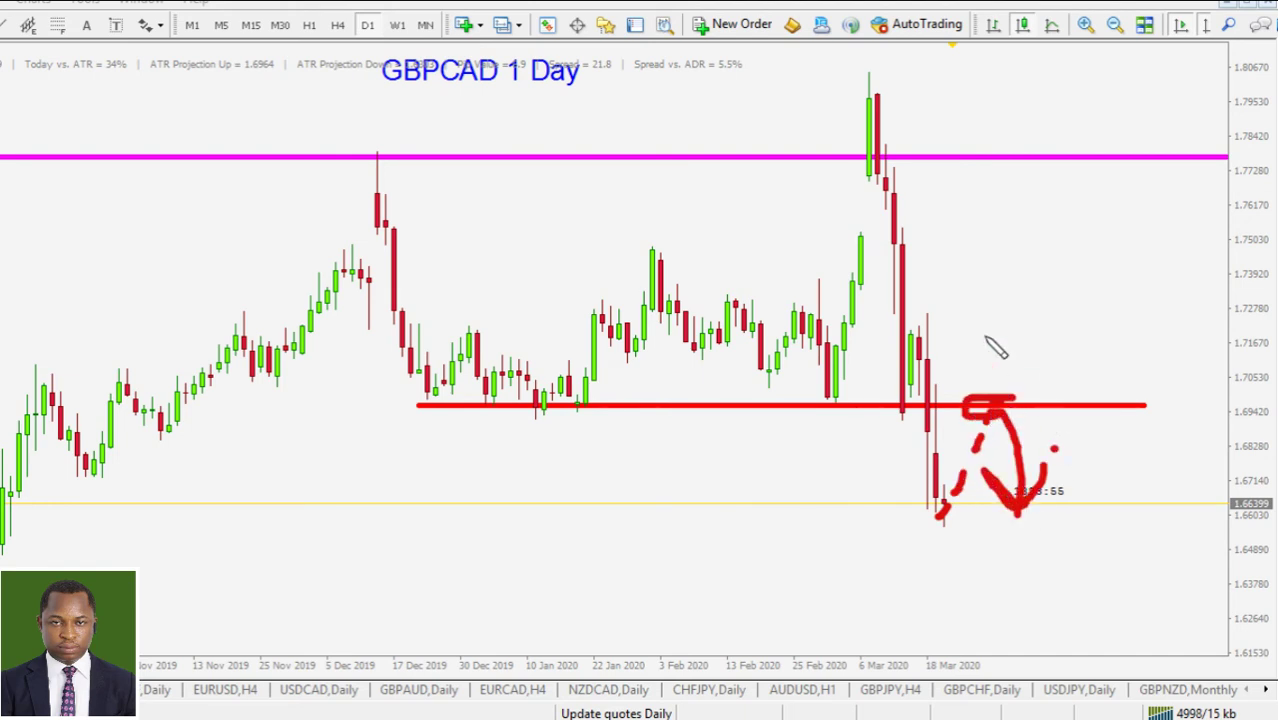
{"action": "key", "text": "Escape"}
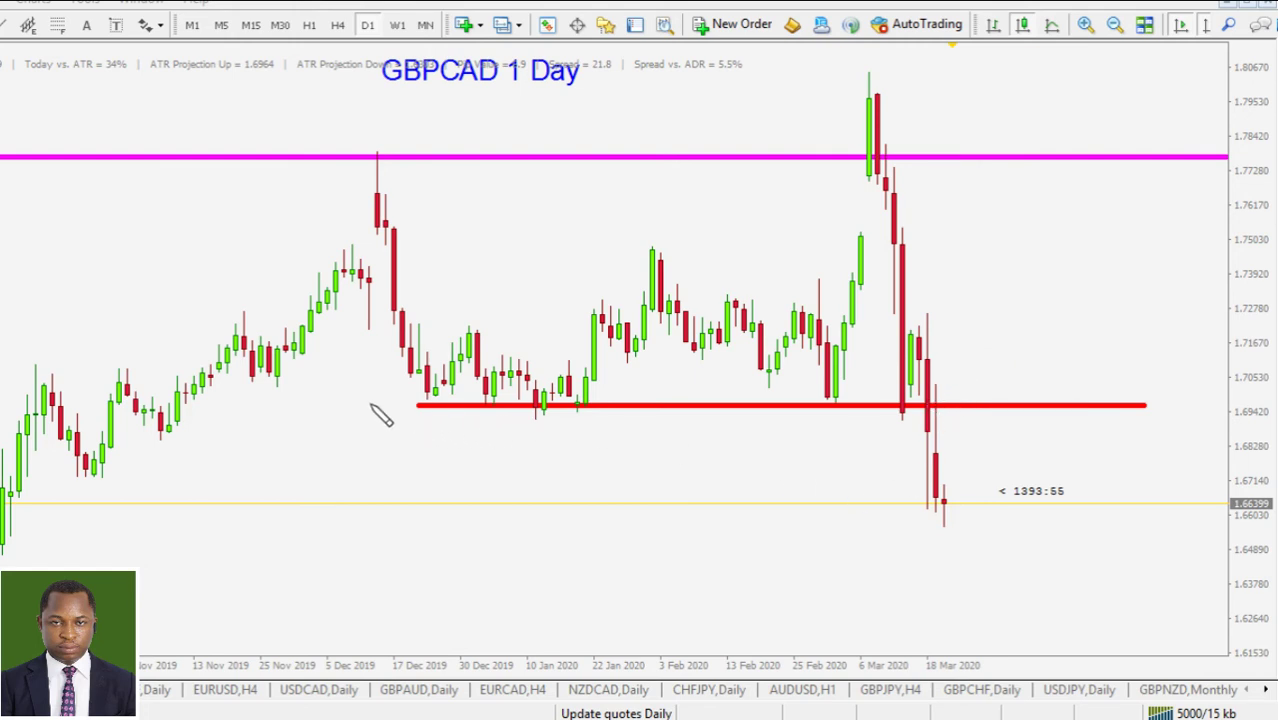
Trace the red line, label it S below and R above, sketch a green pullback and falling arrow, and clear the sketch.
{"action": "left_click_drag", "start_coordinate": [360, 401], "coordinate": [1187, 403]}
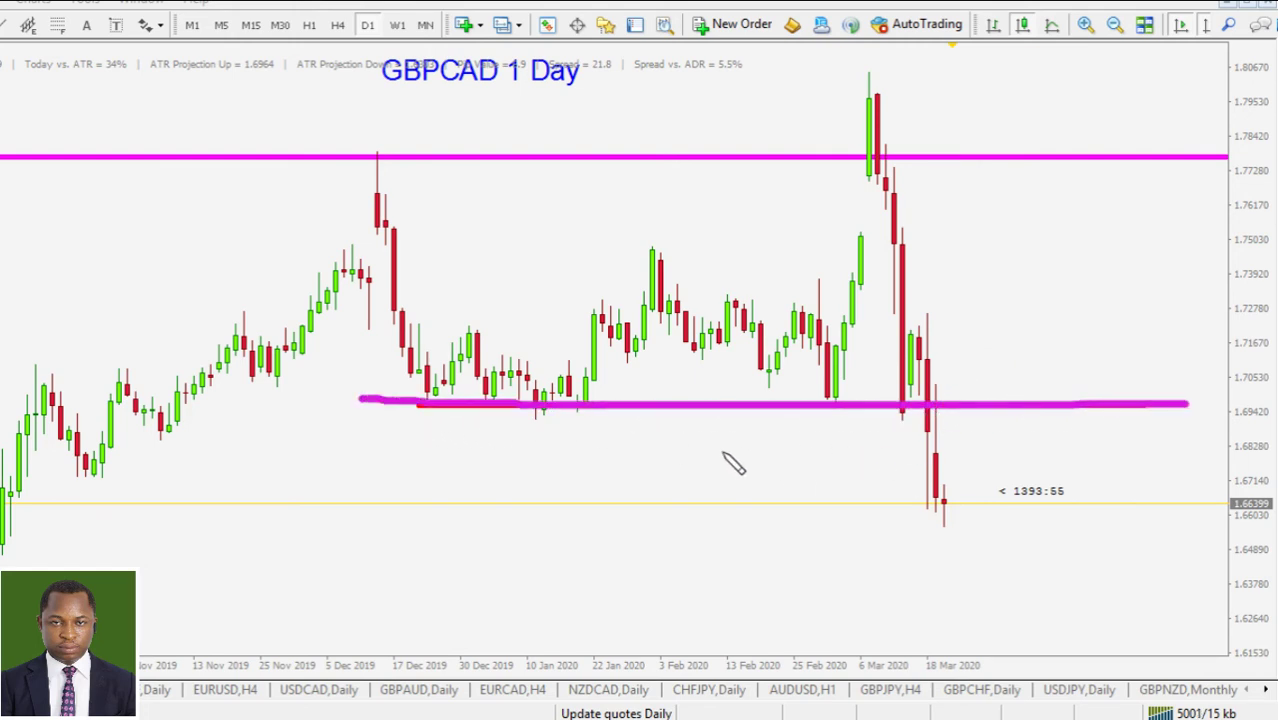
{"action": "left_click_drag", "start_coordinate": [647, 421], "coordinate": [645, 450]}
{"action": "mouse_move", "coordinate": [1012, 325]}
{"action": "left_mouse_down"}
{"action": "mouse_move", "coordinate": [1013, 385]}
{"action": "mouse_move", "coordinate": [1050, 372]}
{"action": "left_mouse_up"}
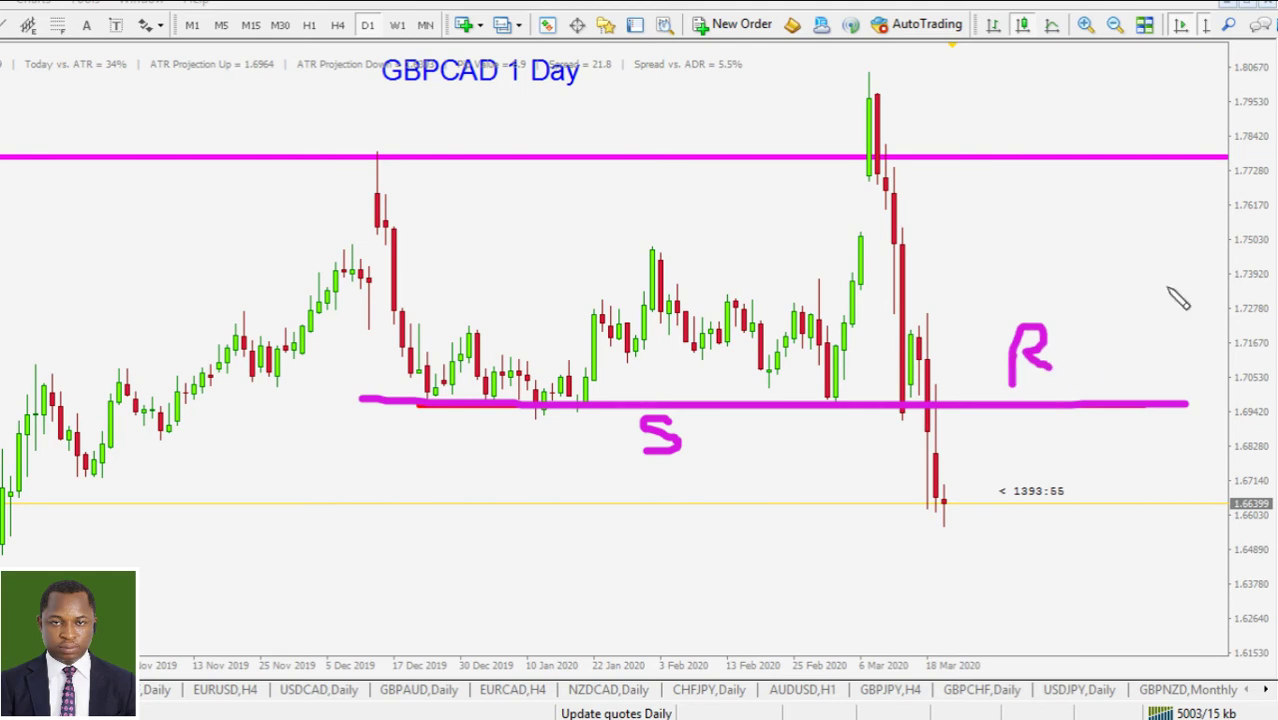
{"action": "mouse_move", "coordinate": [953, 521]}
{"action": "left_mouse_down"}
{"action": "mouse_move", "coordinate": [1004, 413]}
{"action": "mouse_move", "coordinate": [1027, 594]}
{"action": "mouse_move", "coordinate": [1042, 526]}
{"action": "left_mouse_up"}
{"action": "left_click", "coordinate": [1043, 521]}
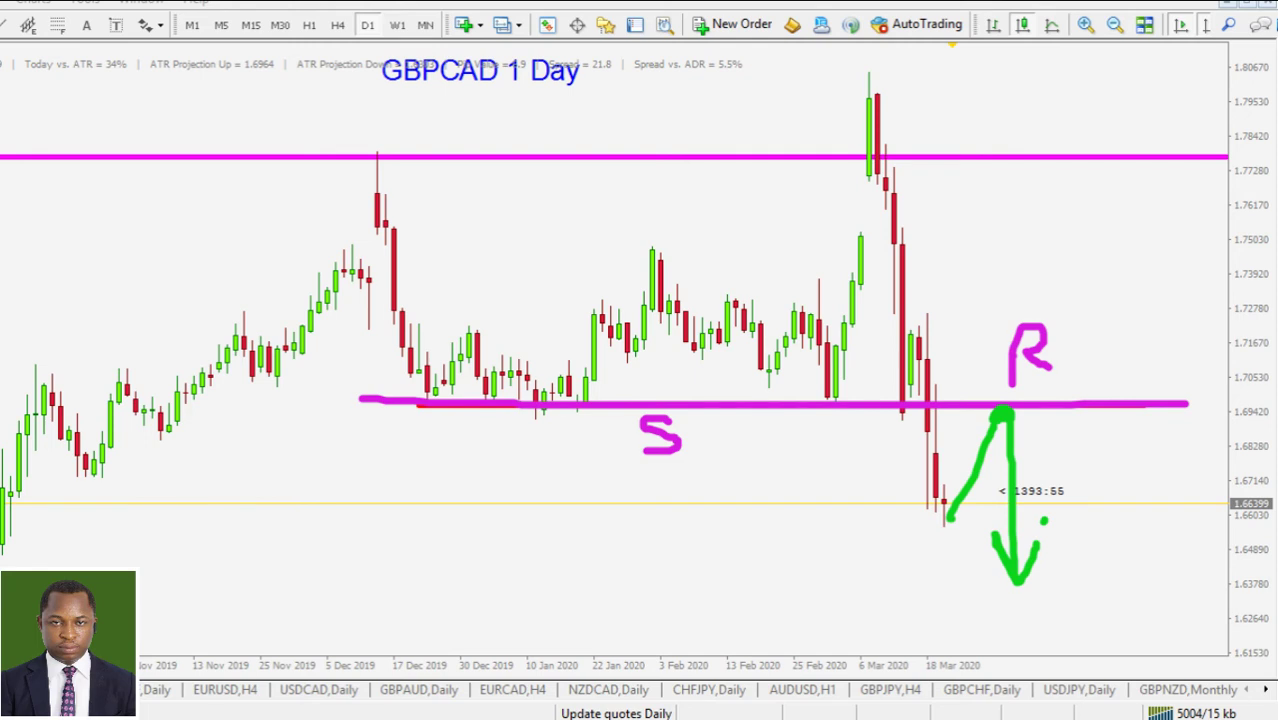
{"action": "key", "text": "Escape"}
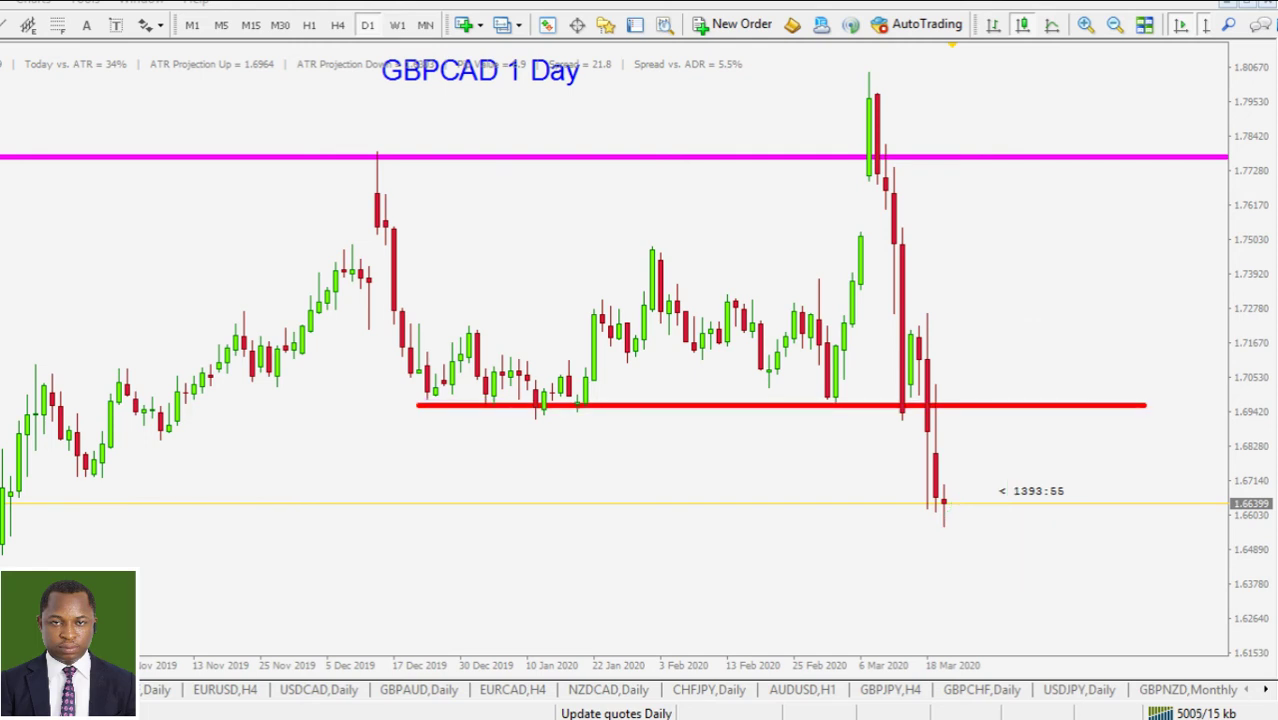
Sketch in green the rise to the red line, clear it, sketch the rise again with a falling arrow, and clear that too.
{"action": "left_click_drag", "start_coordinate": [941, 519], "coordinate": [996, 417]}
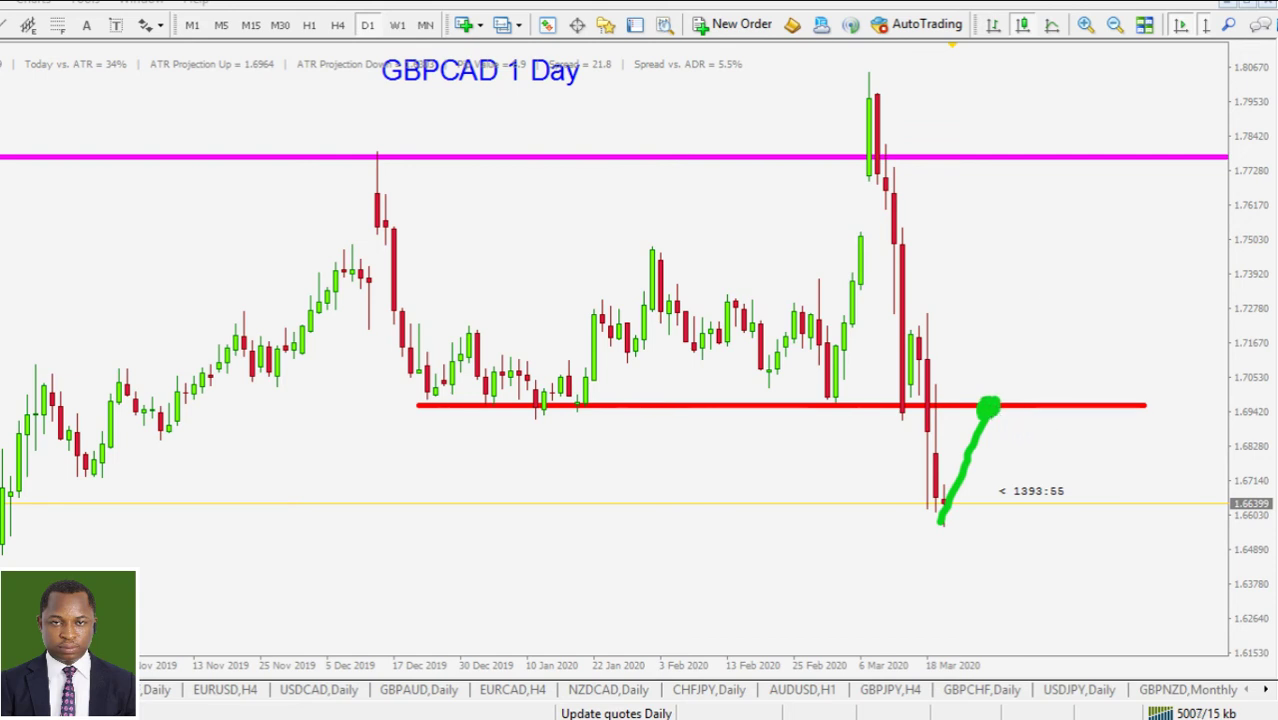
{"action": "key", "text": "Escape"}
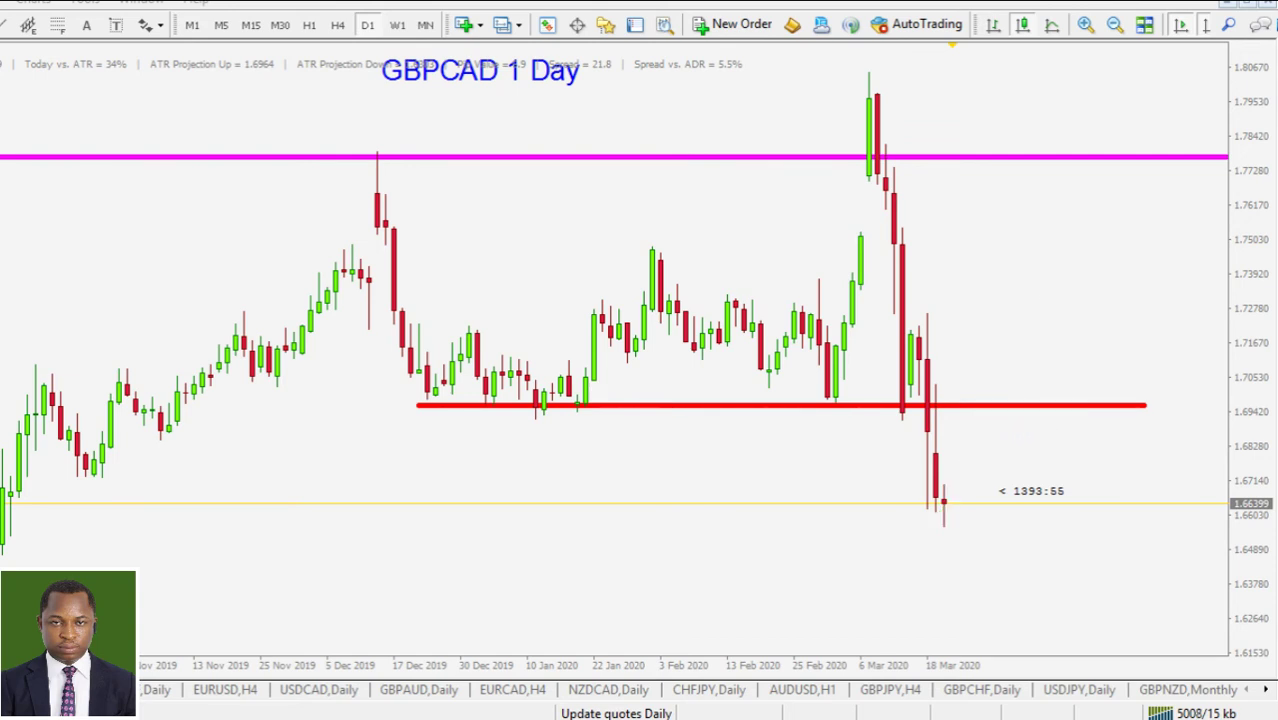
{"action": "mouse_move", "coordinate": [935, 515]}
{"action": "left_mouse_down"}
{"action": "mouse_move", "coordinate": [998, 418]}
{"action": "mouse_move", "coordinate": [1002, 492]}
{"action": "mouse_move", "coordinate": [1003, 474]}
{"action": "left_mouse_up"}
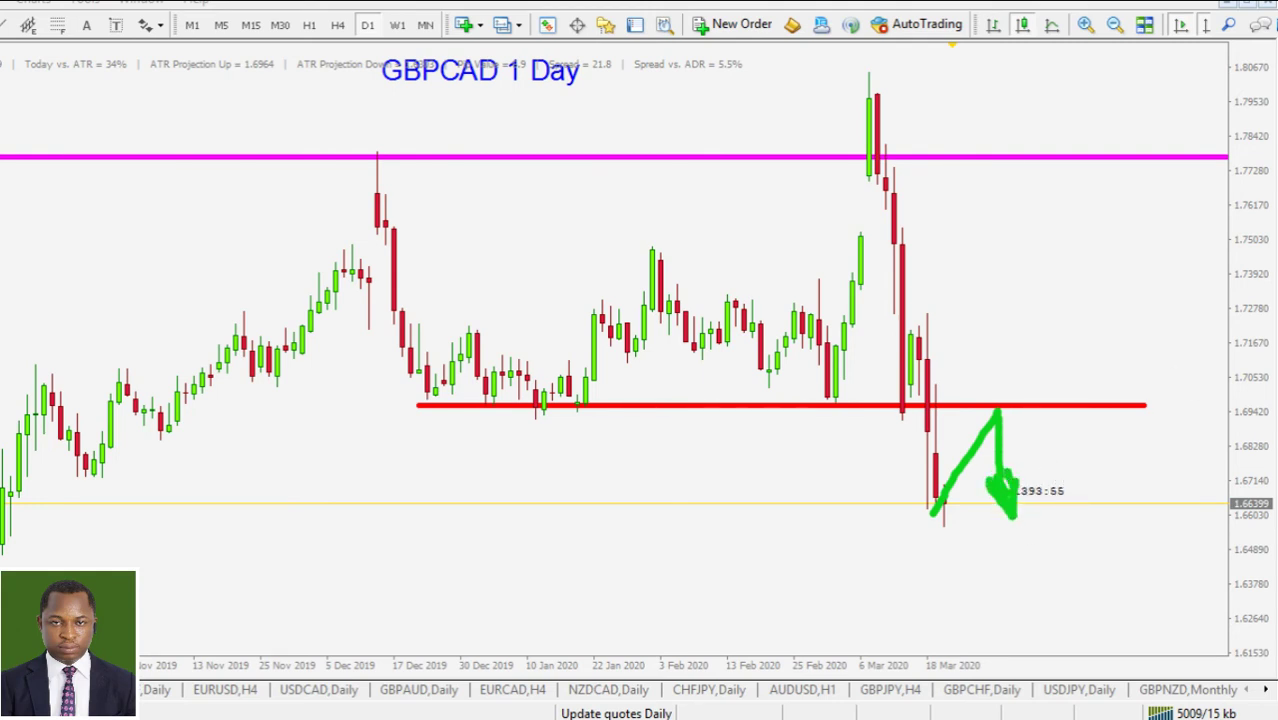
{"action": "key", "text": "Escape"}
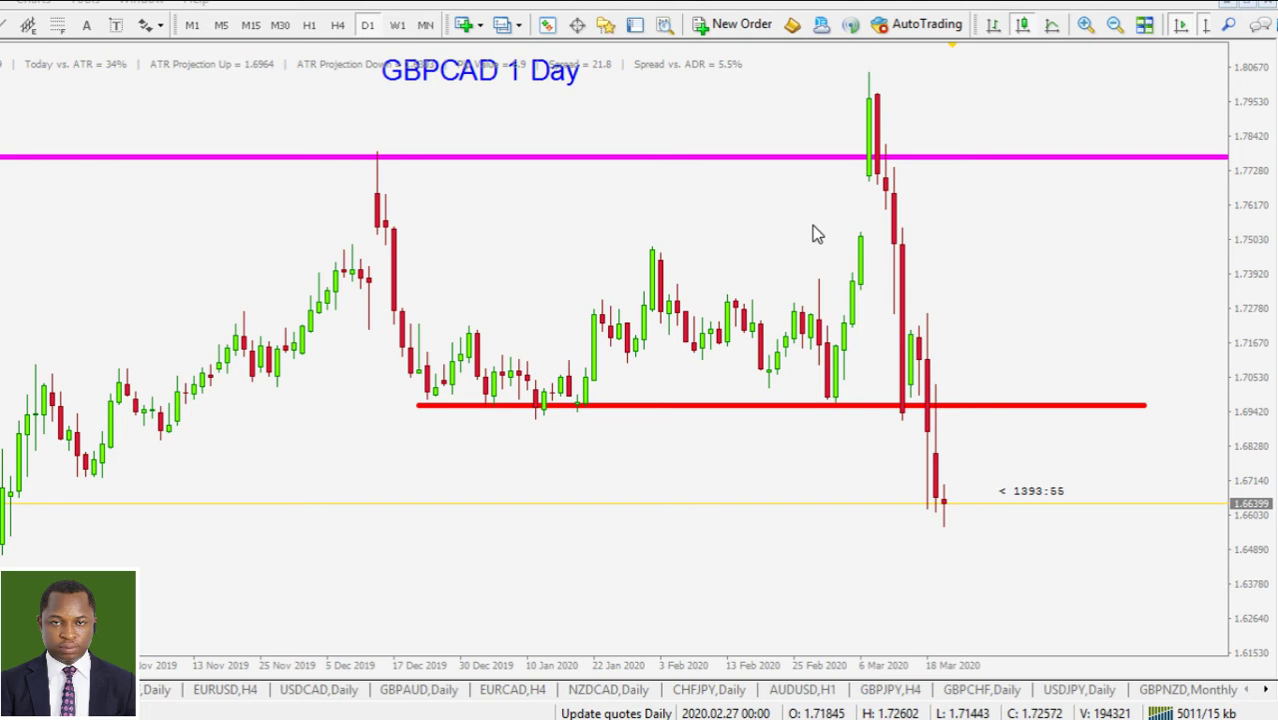
On the 4-hour chart, draw a descending trendline along the falling highs from the 9 March peak past the latest candle.
{"action": "left_click", "coordinate": [337, 24]}
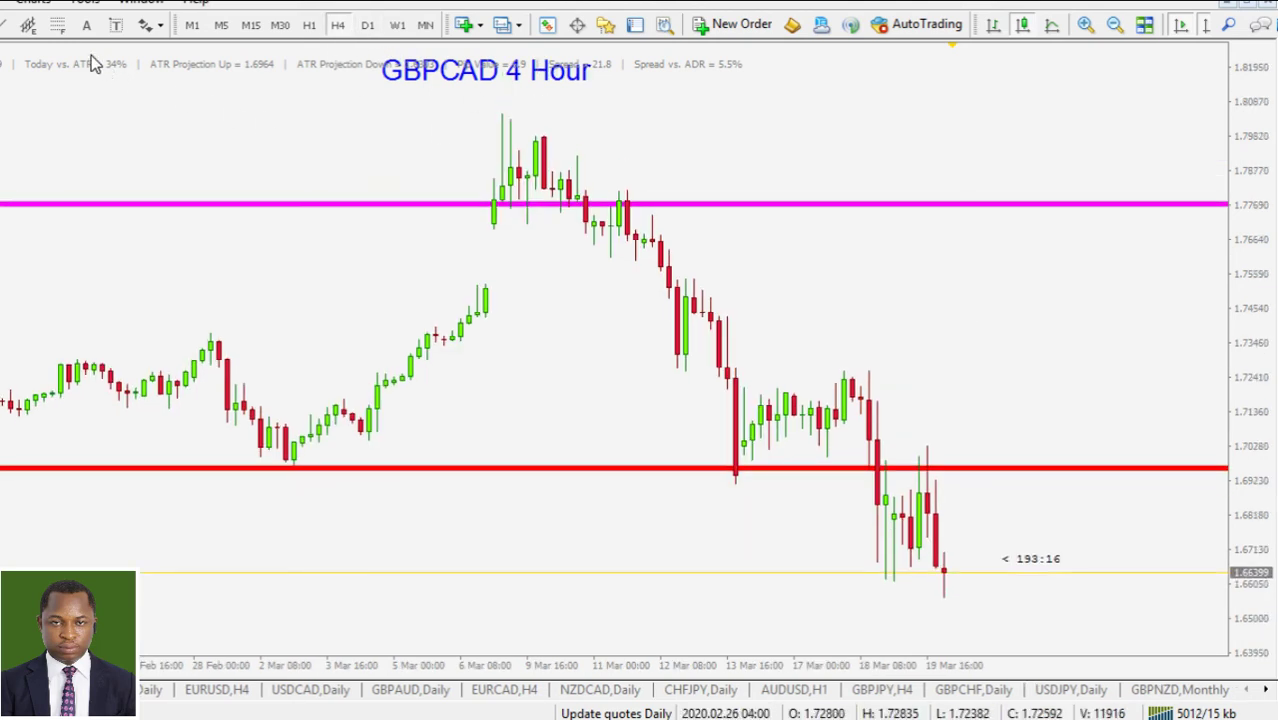
{"action": "mouse_move", "coordinate": [493, 107]}
{"action": "left_mouse_down"}
{"action": "mouse_move", "coordinate": [907, 328]}
{"action": "mouse_move", "coordinate": [1135, 558]}
{"action": "left_mouse_up"}
{"action": "left_click_drag", "start_coordinate": [493, 107], "coordinate": [527, 122]}
{"action": "left_click_drag", "start_coordinate": [1130, 560], "coordinate": [1126, 566]}
Set the descending trendline's colour to DarkGreen and limit it to the M5, M15, M30, H1 and H4 timeframes.
{"action": "right_click", "coordinate": [1126, 566]}
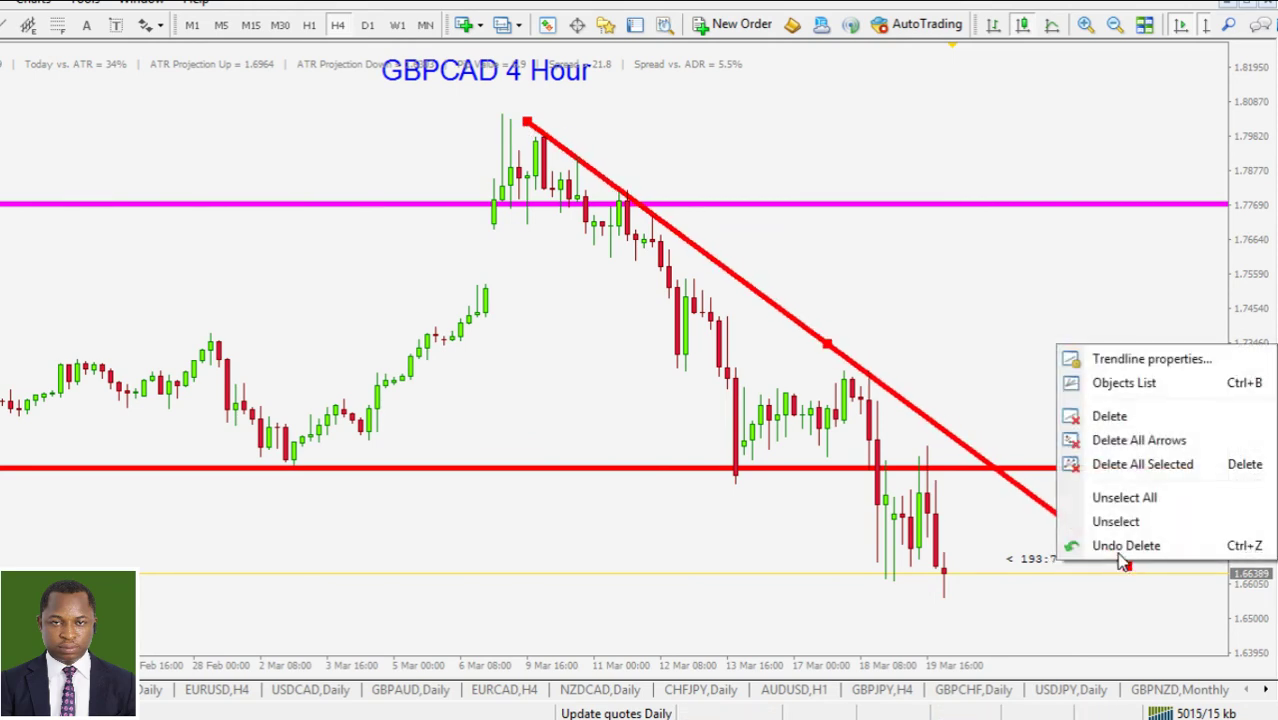
{"action": "left_click", "coordinate": [1075, 357]}
{"action": "left_click", "coordinate": [584, 368]}
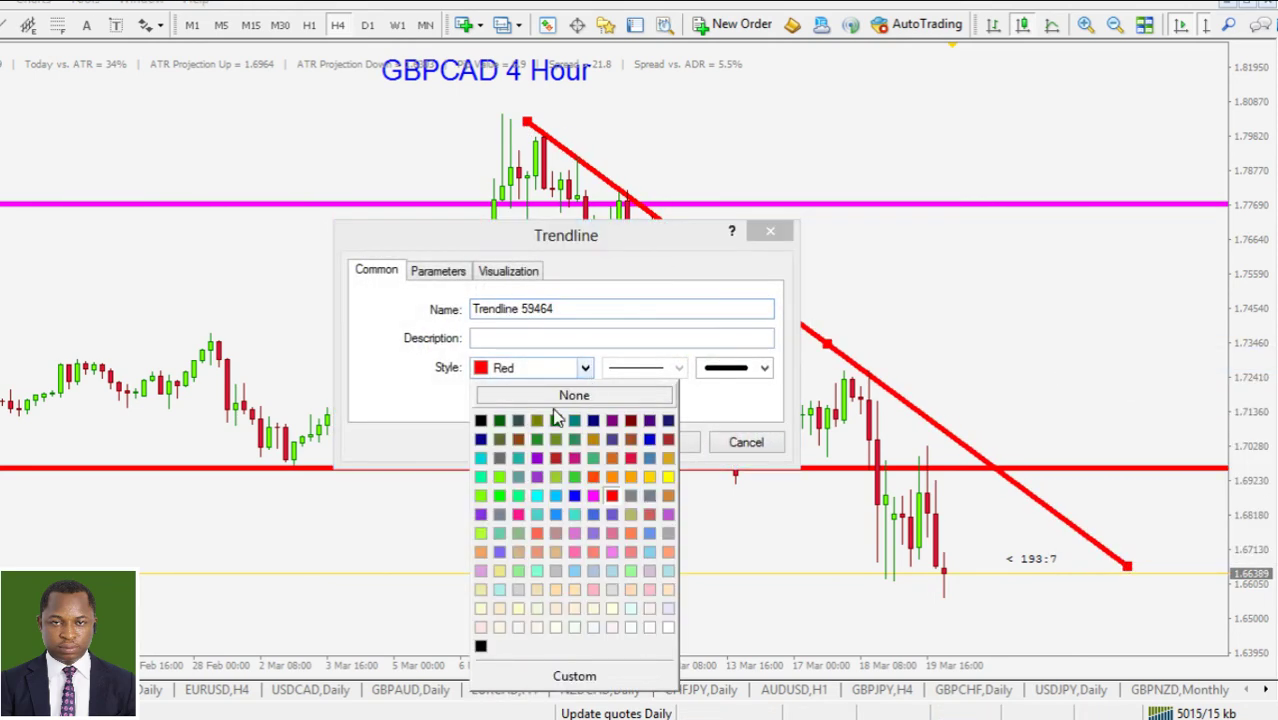
{"action": "left_click", "coordinate": [499, 421]}
{"action": "left_click", "coordinate": [511, 276]}
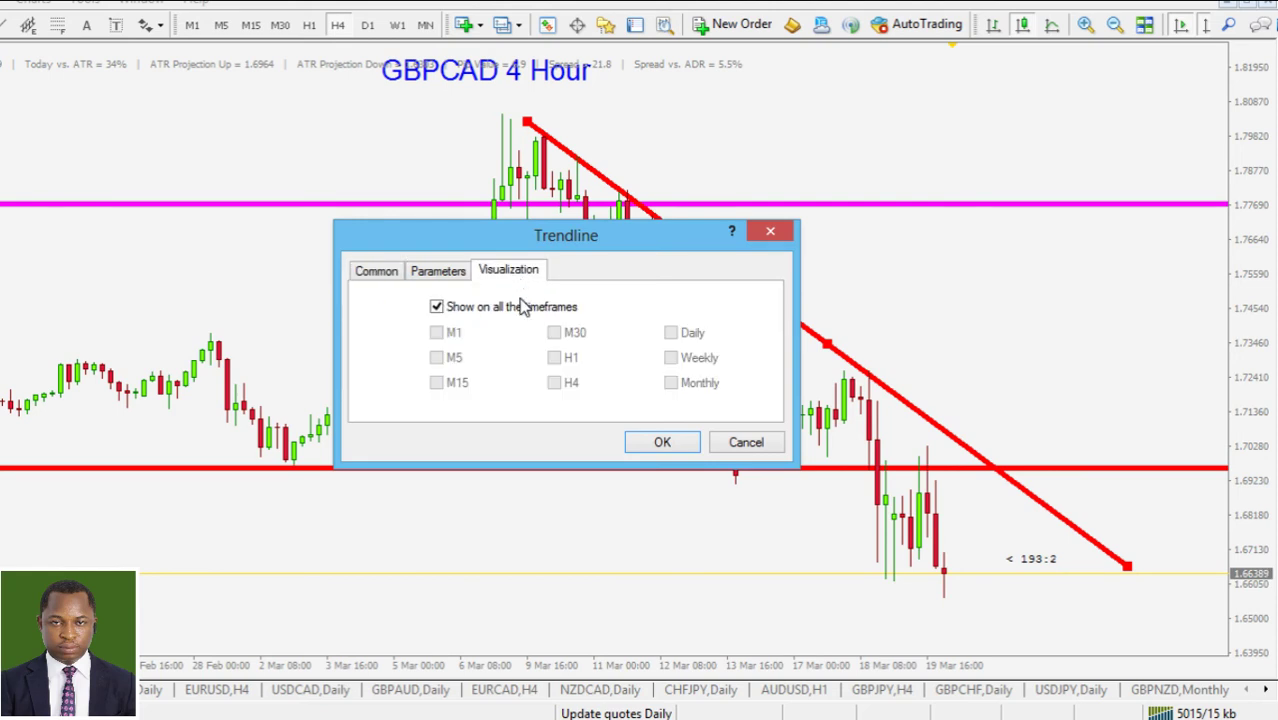
{"action": "left_click", "coordinate": [545, 307]}
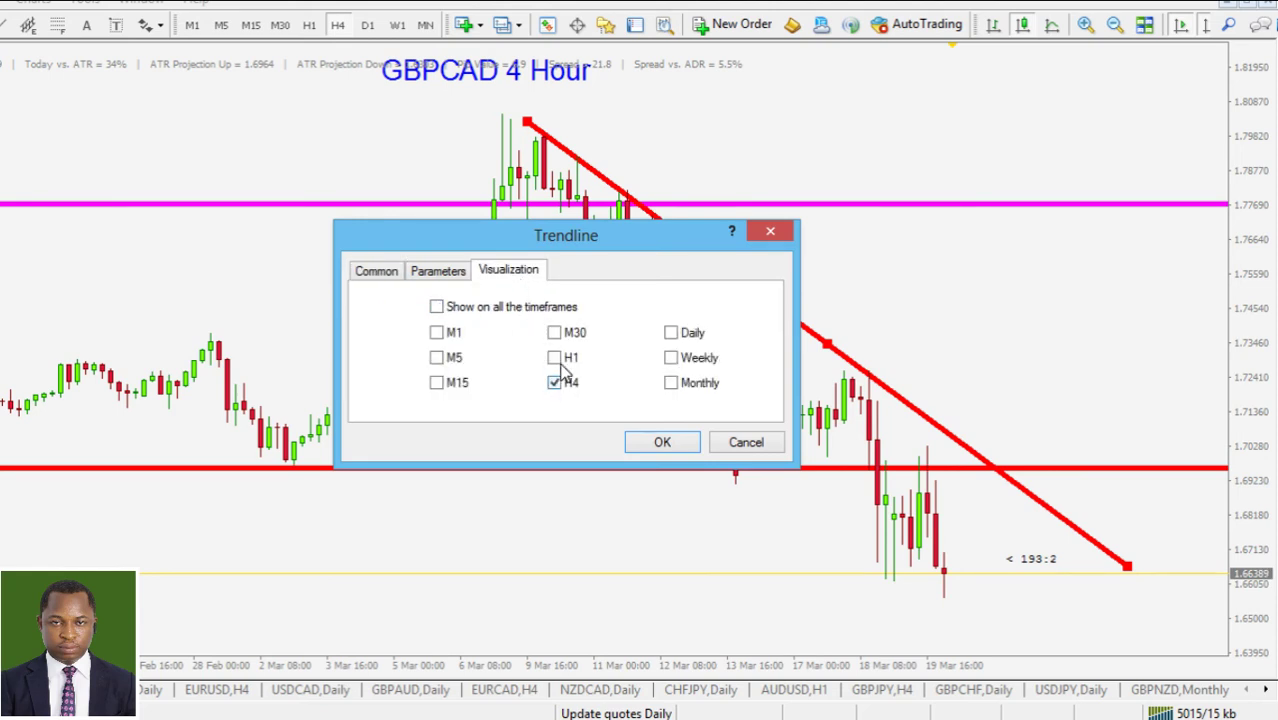
{"action": "left_click", "coordinate": [554, 333]}
{"action": "left_click", "coordinate": [556, 357]}
{"action": "left_click", "coordinate": [462, 383]}
{"action": "left_click", "coordinate": [458, 358]}
{"action": "left_click", "coordinate": [660, 443]}
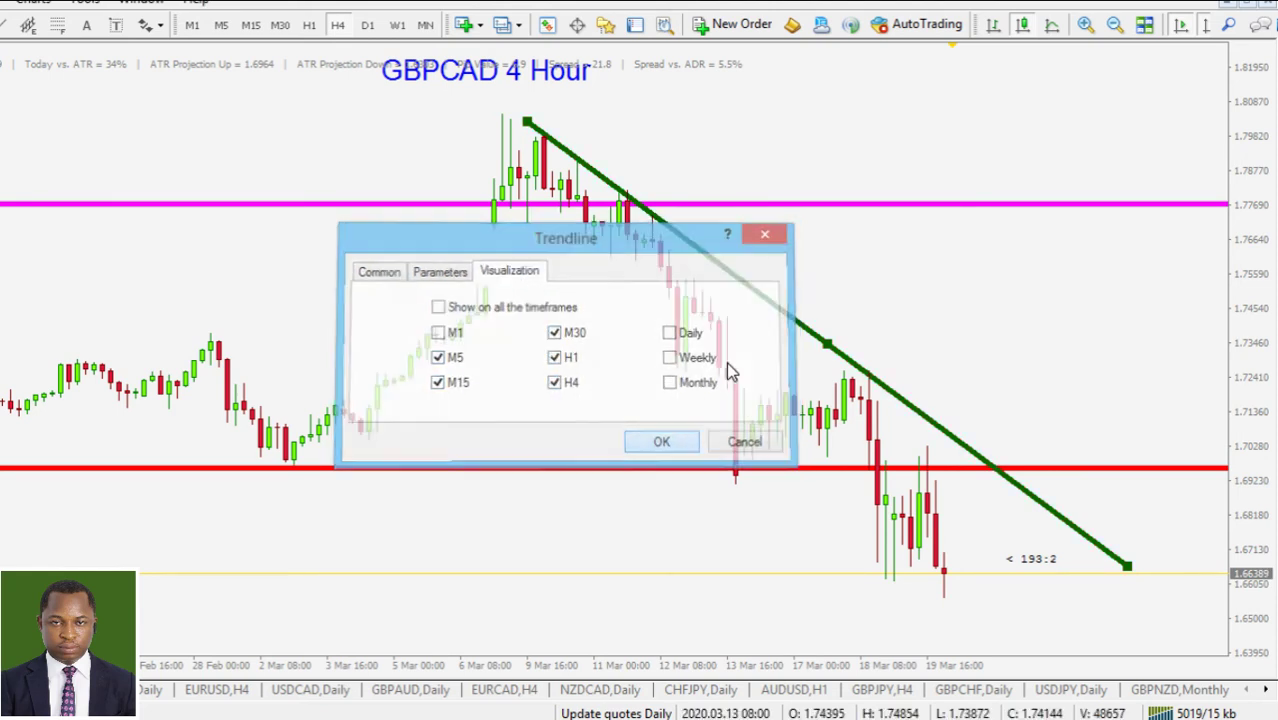
Deselect the GBPCAD trendline and bring up the GBPUSD monthly chart with larger candles spanning 2016 to March 2020.
{"action": "double_click", "coordinate": [913, 407]}
{"action": "left_click_drag", "start_coordinate": [1250, 360], "coordinate": [1220, 302]}
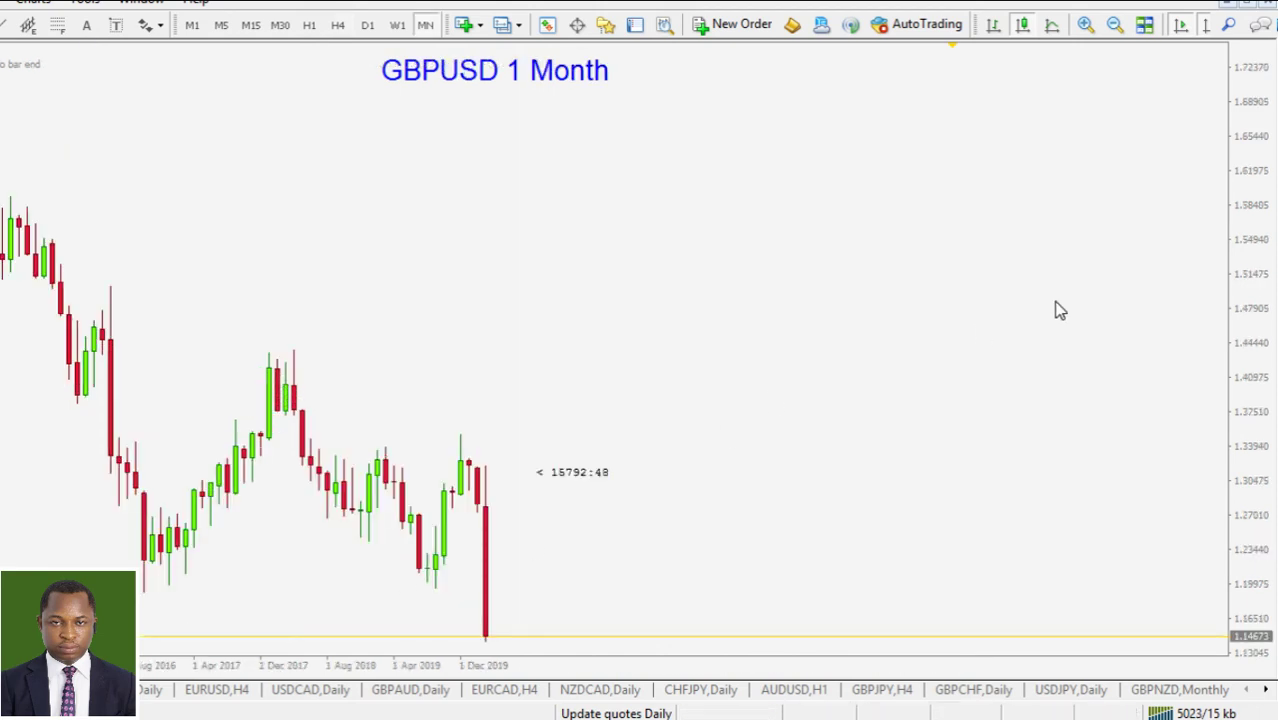
{"action": "left_click_drag", "start_coordinate": [1238, 242], "coordinate": [1250, 220]}
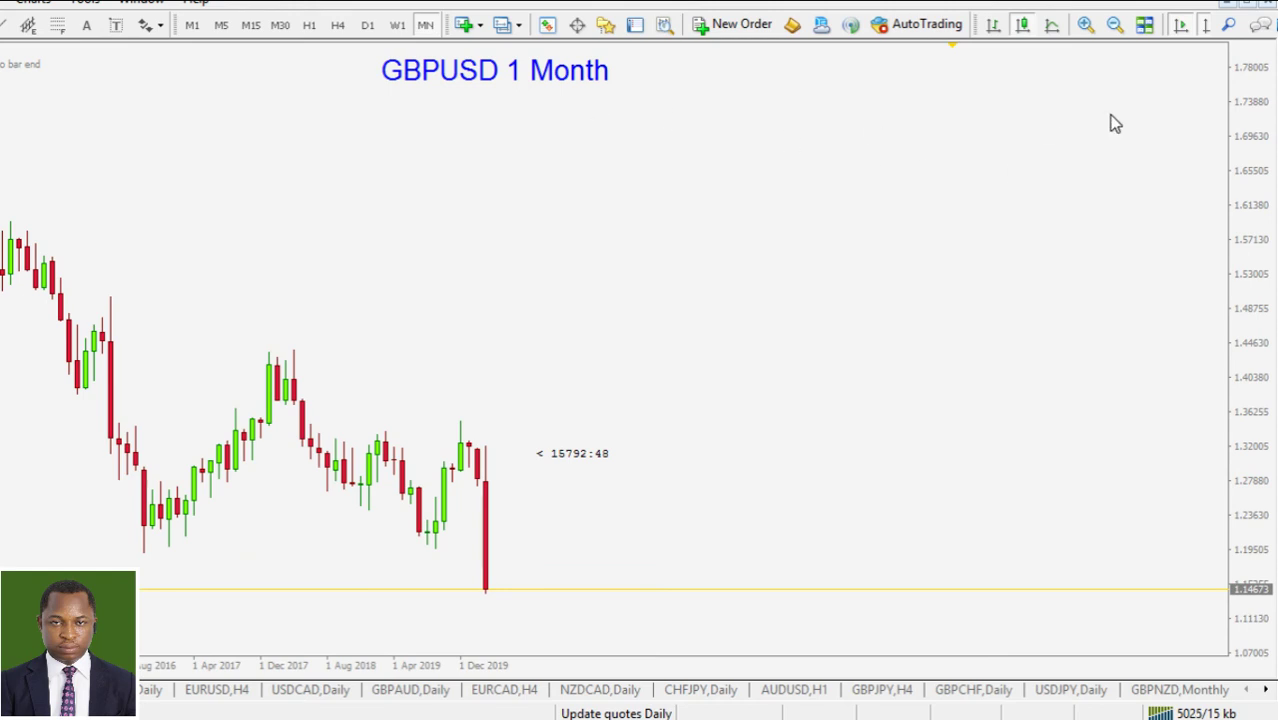
{"action": "left_click", "coordinate": [1085, 24]}
{"action": "left_click_drag", "start_coordinate": [1260, 508], "coordinate": [1248, 340]}
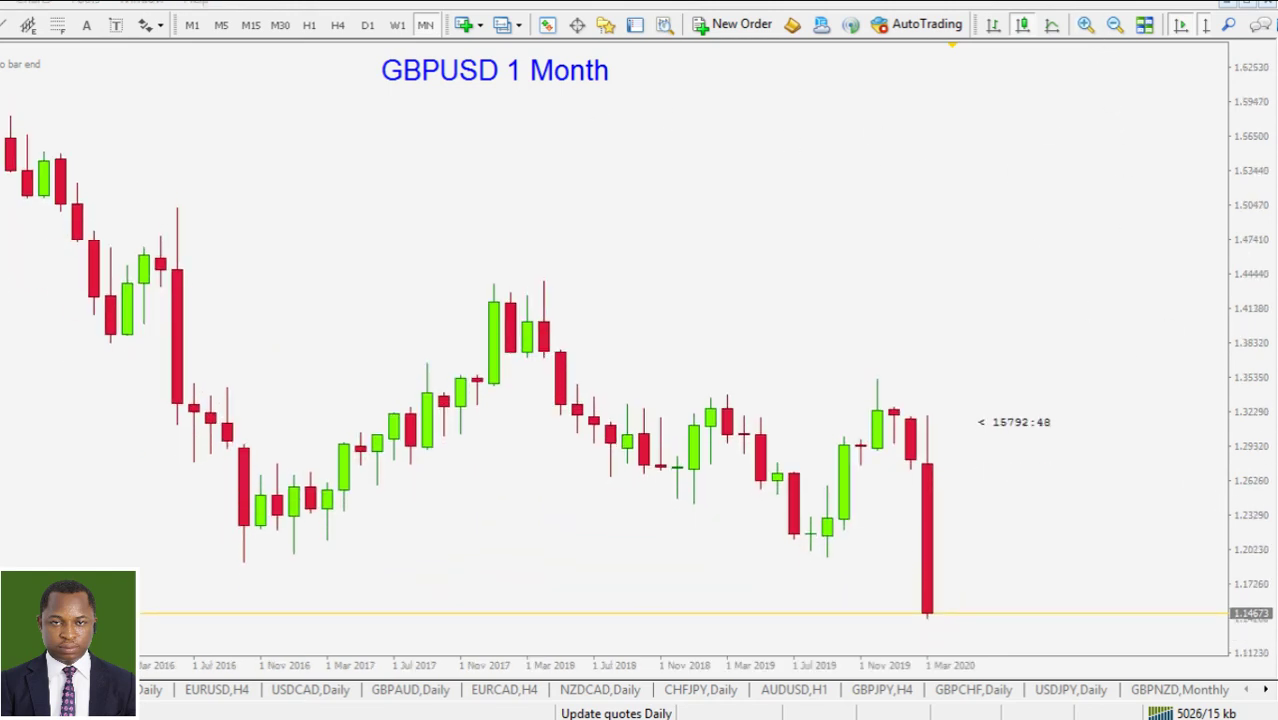
Sketch orange support lines under the 2016–2017 and 2019 lows, label each S, join them with one line, and clear the sketch.
{"action": "left_click_drag", "start_coordinate": [213, 557], "coordinate": [439, 551]}
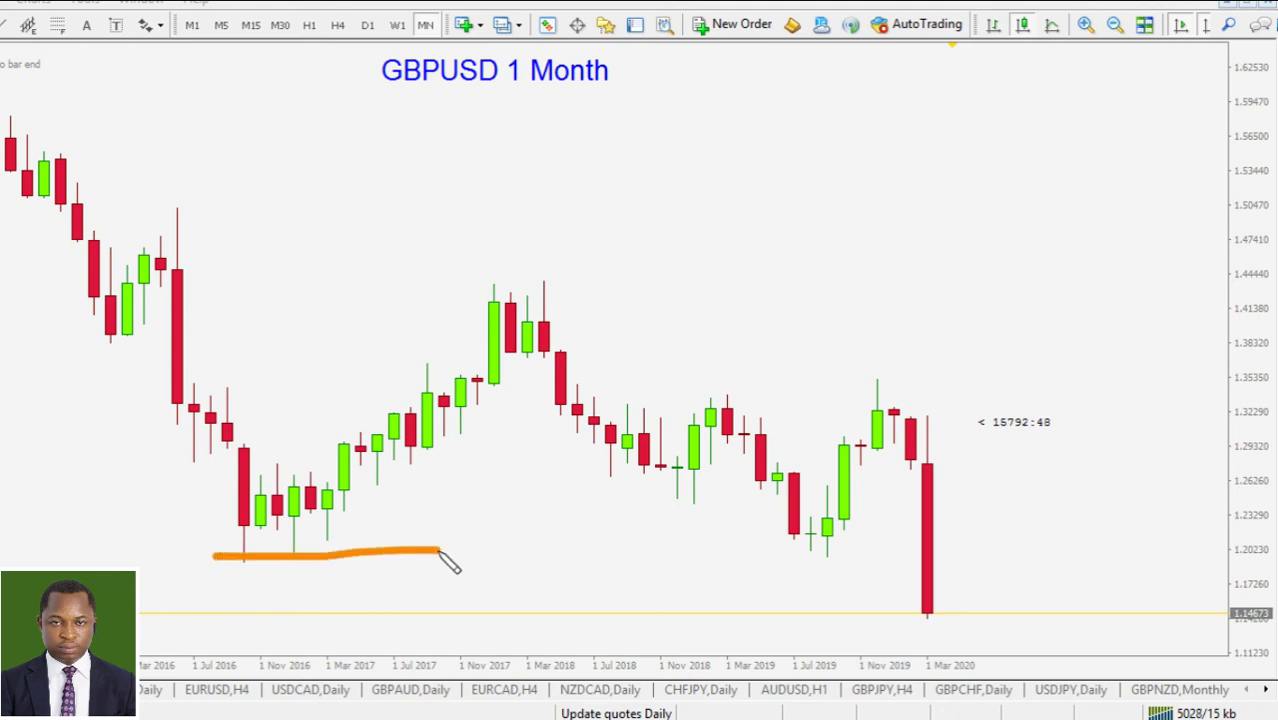
{"action": "left_click_drag", "start_coordinate": [310, 574], "coordinate": [262, 598]}
{"action": "left_click_drag", "start_coordinate": [760, 557], "coordinate": [904, 557]}
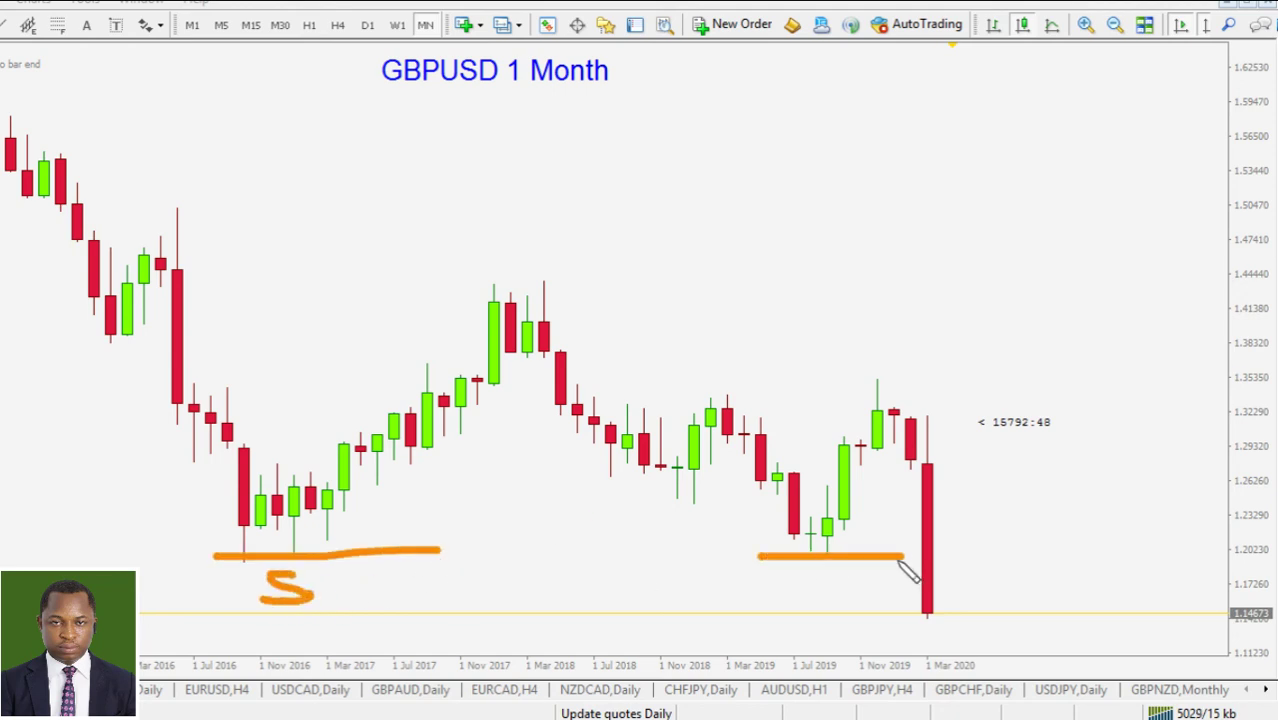
{"action": "left_click", "coordinate": [812, 578]}
{"action": "left_click_drag", "start_coordinate": [812, 578], "coordinate": [788, 603]}
{"action": "left_click_drag", "start_coordinate": [222, 552], "coordinate": [1000, 562]}
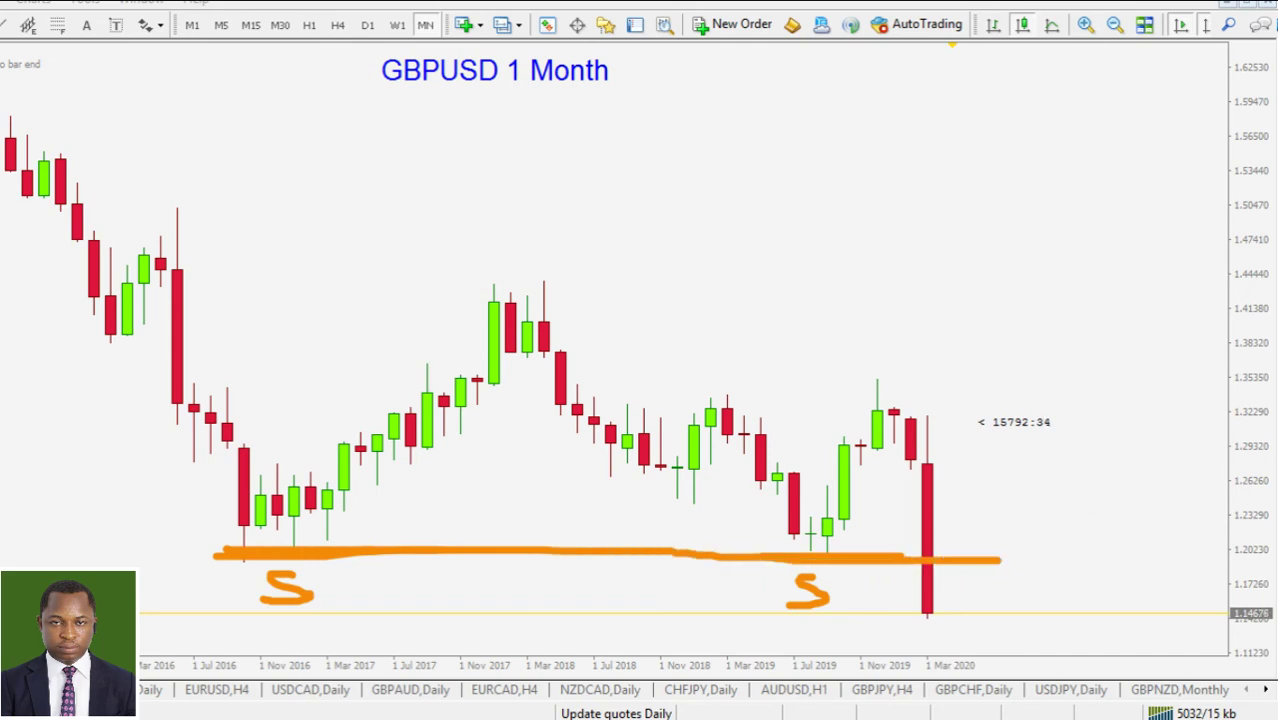
{"action": "key", "text": "Escape"}
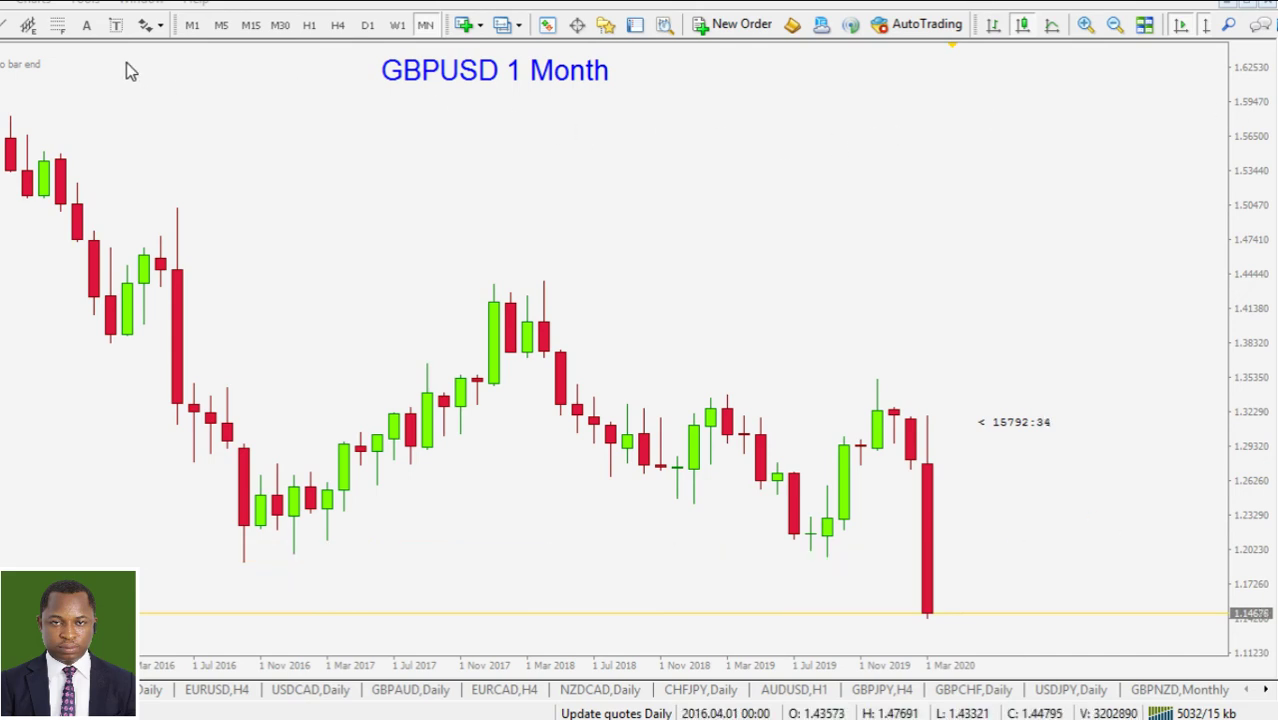
Draw a horizontal trendline at about 1.1965 along the 2016–2017 and 2019 lows and set its colour to magenta.
{"action": "mouse_move", "coordinate": [226, 556]}
{"action": "left_mouse_down"}
{"action": "mouse_move", "coordinate": [918, 599]}
{"action": "mouse_move", "coordinate": [1066, 556]}
{"action": "left_mouse_up"}
{"action": "right_click", "coordinate": [652, 559]}
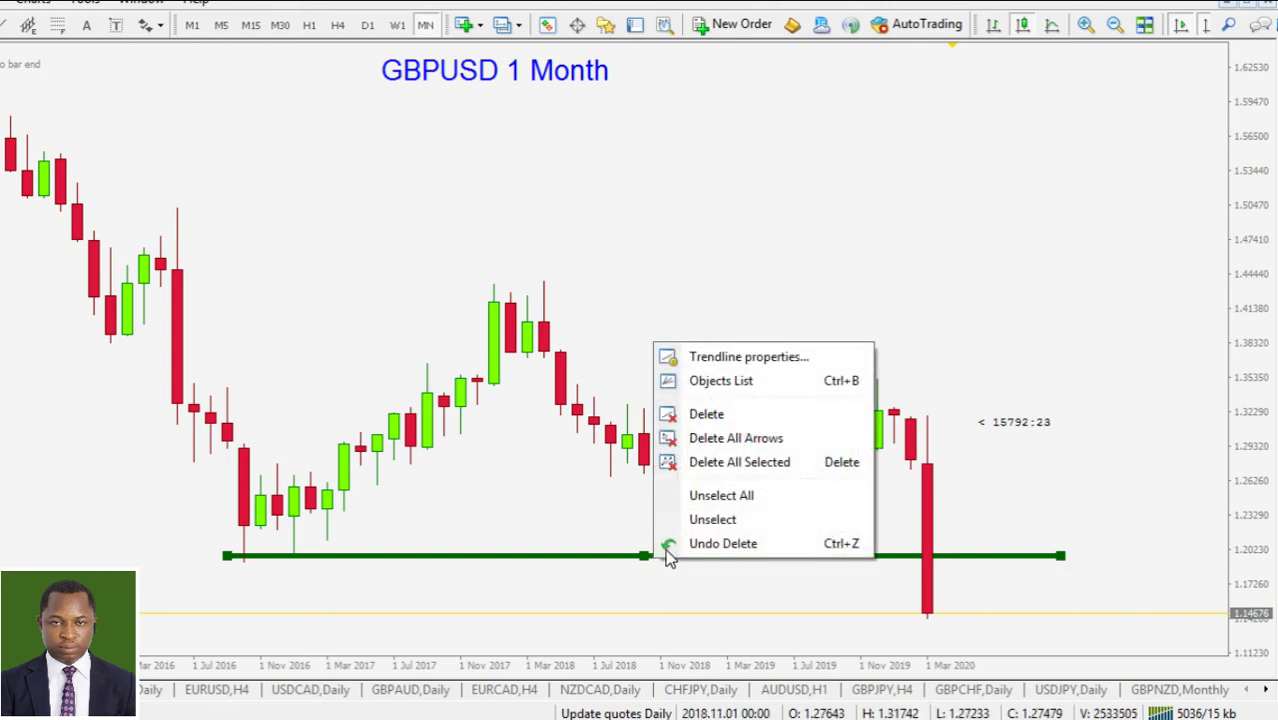
{"action": "left_click", "coordinate": [708, 357]}
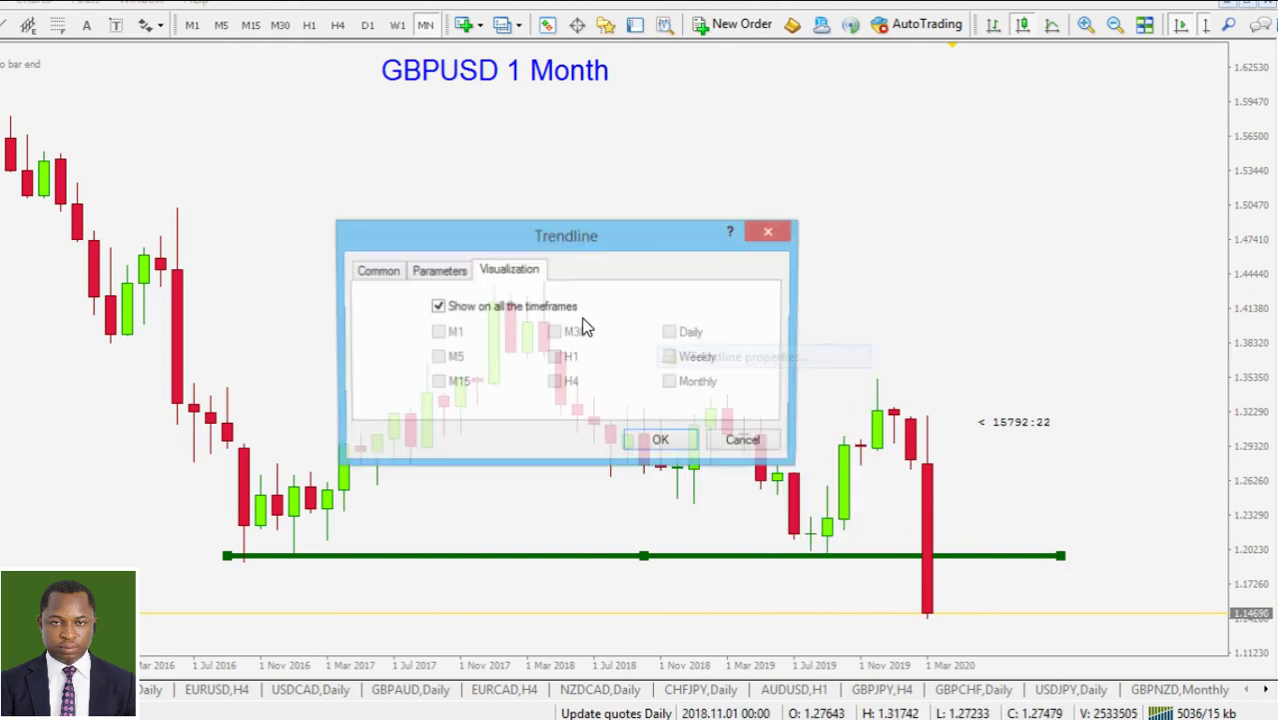
{"action": "left_click", "coordinate": [402, 276]}
{"action": "left_click", "coordinate": [588, 368]}
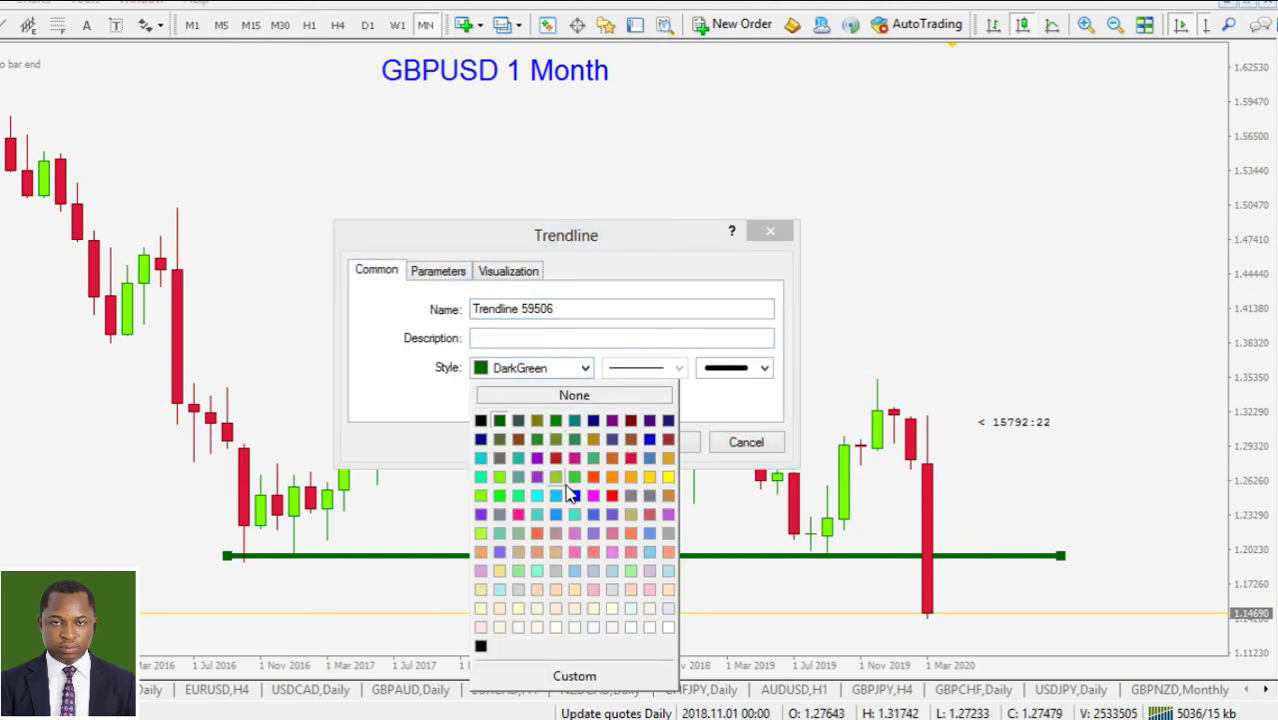
{"action": "left_click", "coordinate": [595, 505]}
{"action": "left_click", "coordinate": [660, 442]}
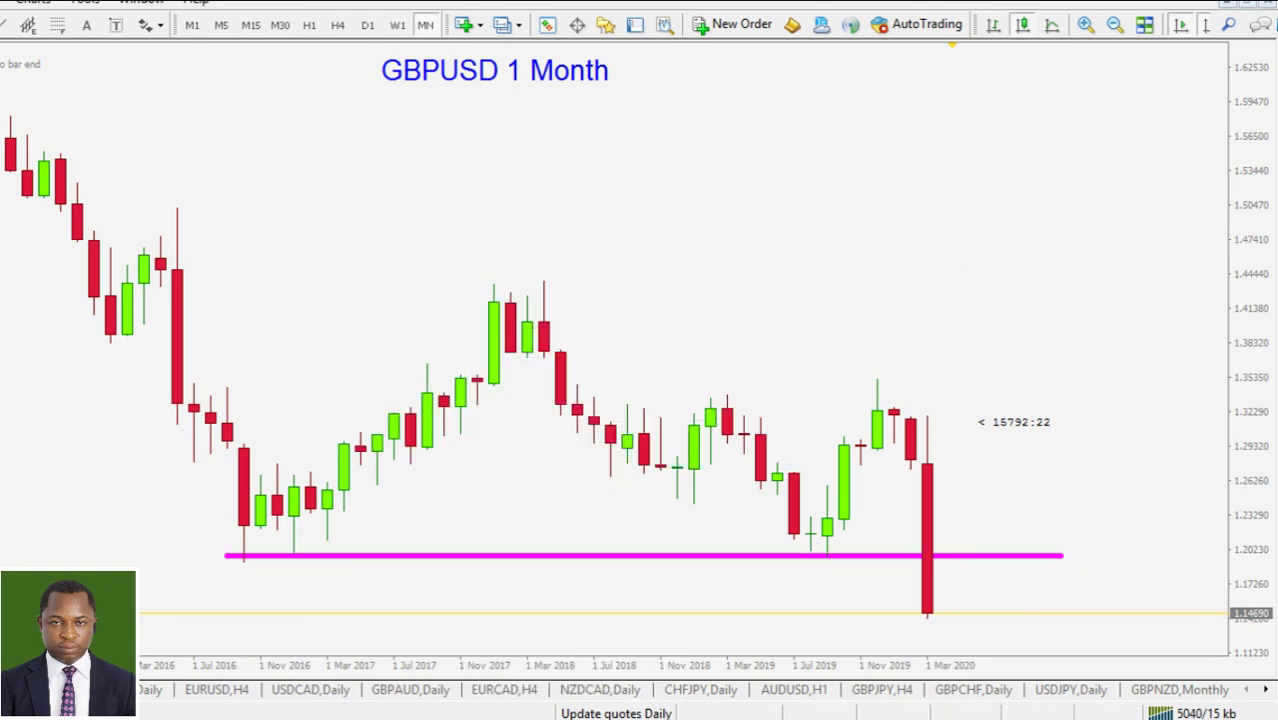
Mark the early-2018 and late-2019 peaks in orange, join them with a falling line, and clear the sketch.
{"action": "left_click_drag", "start_coordinate": [508, 273], "coordinate": [584, 298]}
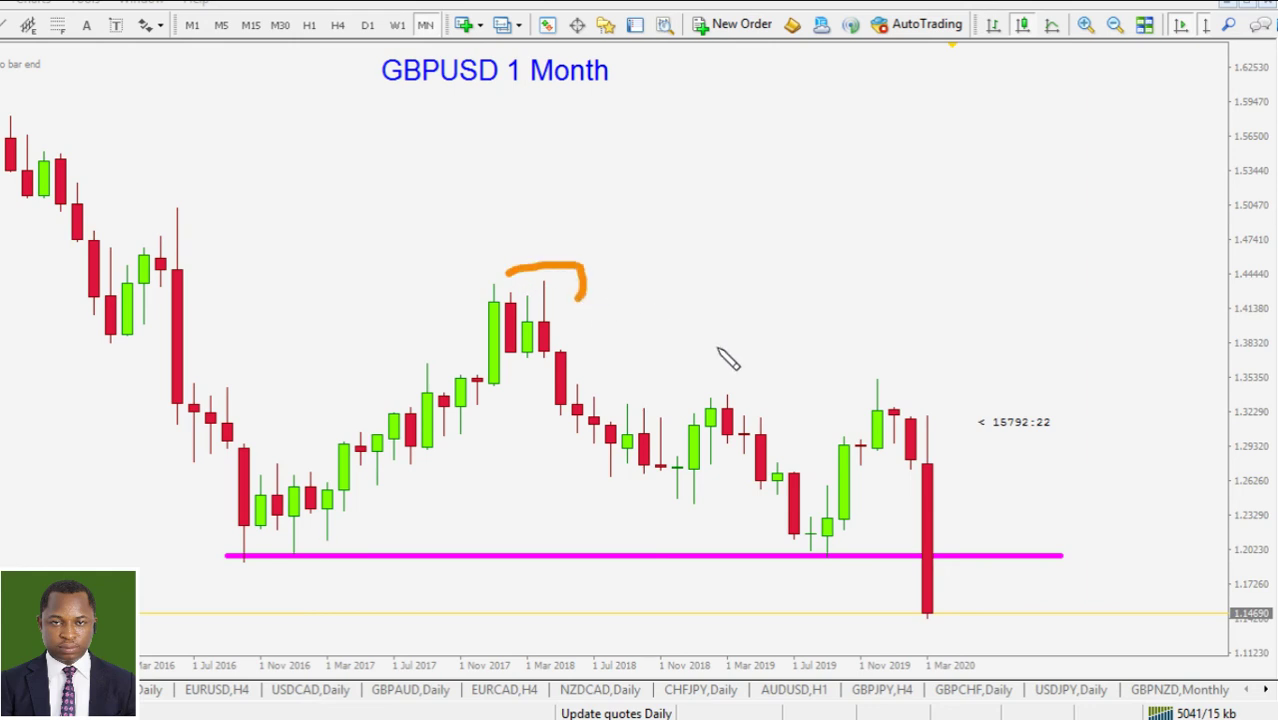
{"action": "left_click_drag", "start_coordinate": [863, 373], "coordinate": [940, 418]}
{"action": "left_click_drag", "start_coordinate": [489, 268], "coordinate": [968, 418]}
{"action": "key", "text": "Escape"}
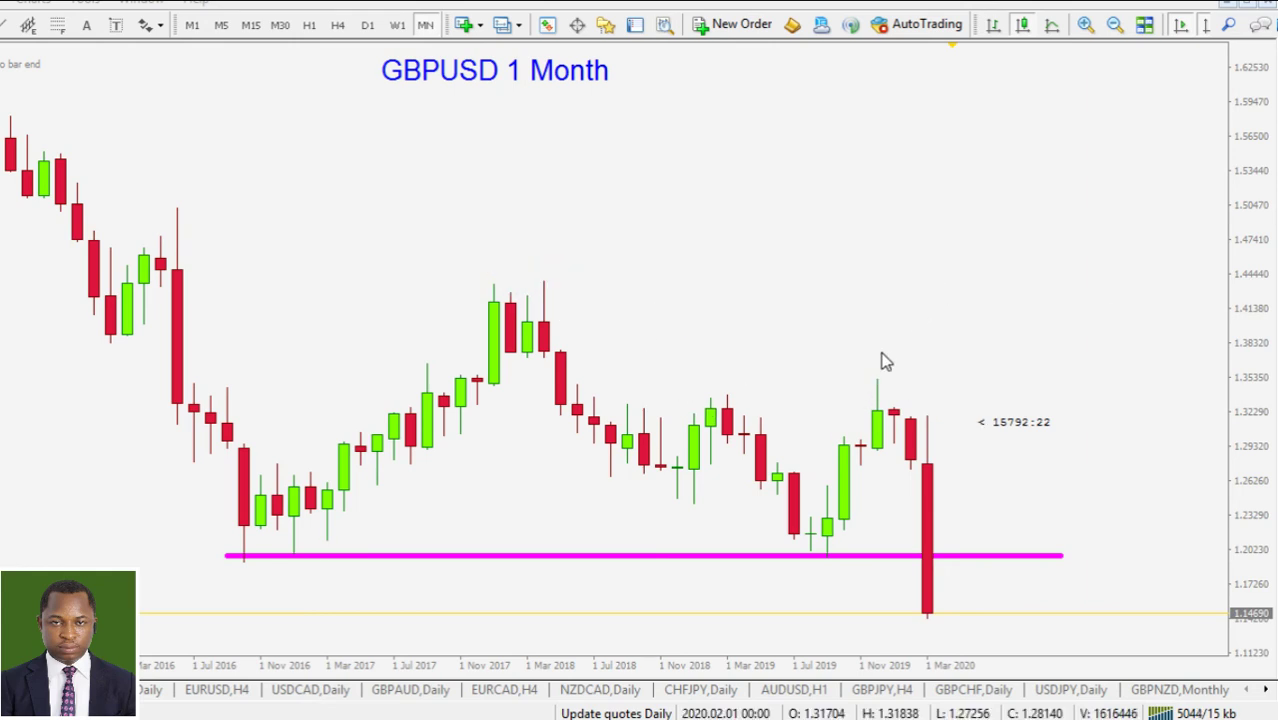
Duplicate the magenta support line and fit the copy as a descending trendline across the early-2018 and late-2019 highs.
{"action": "double_click", "coordinate": [638, 556]}
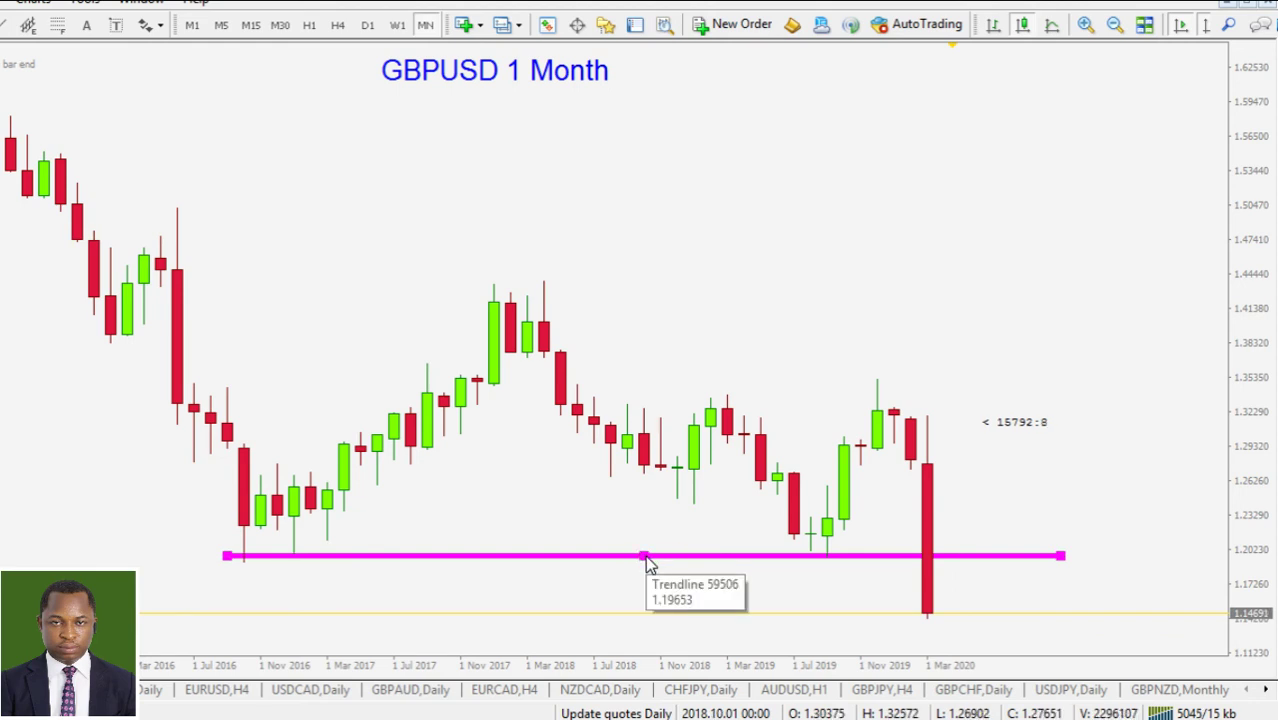
{"action": "left_click_drag", "start_coordinate": [641, 556], "coordinate": [727, 326], "text": "ctrl"}
{"action": "left_click_drag", "start_coordinate": [310, 325], "coordinate": [479, 262]}
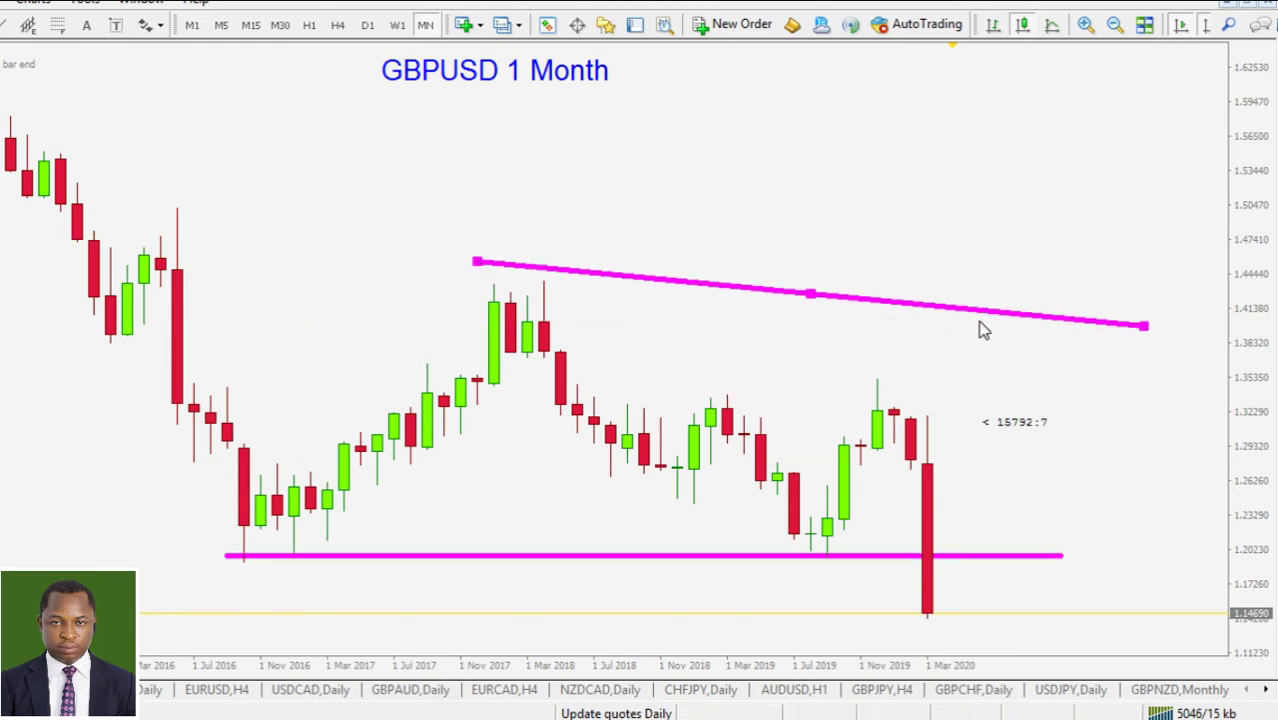
{"action": "left_click_drag", "start_coordinate": [1145, 325], "coordinate": [1110, 450]}
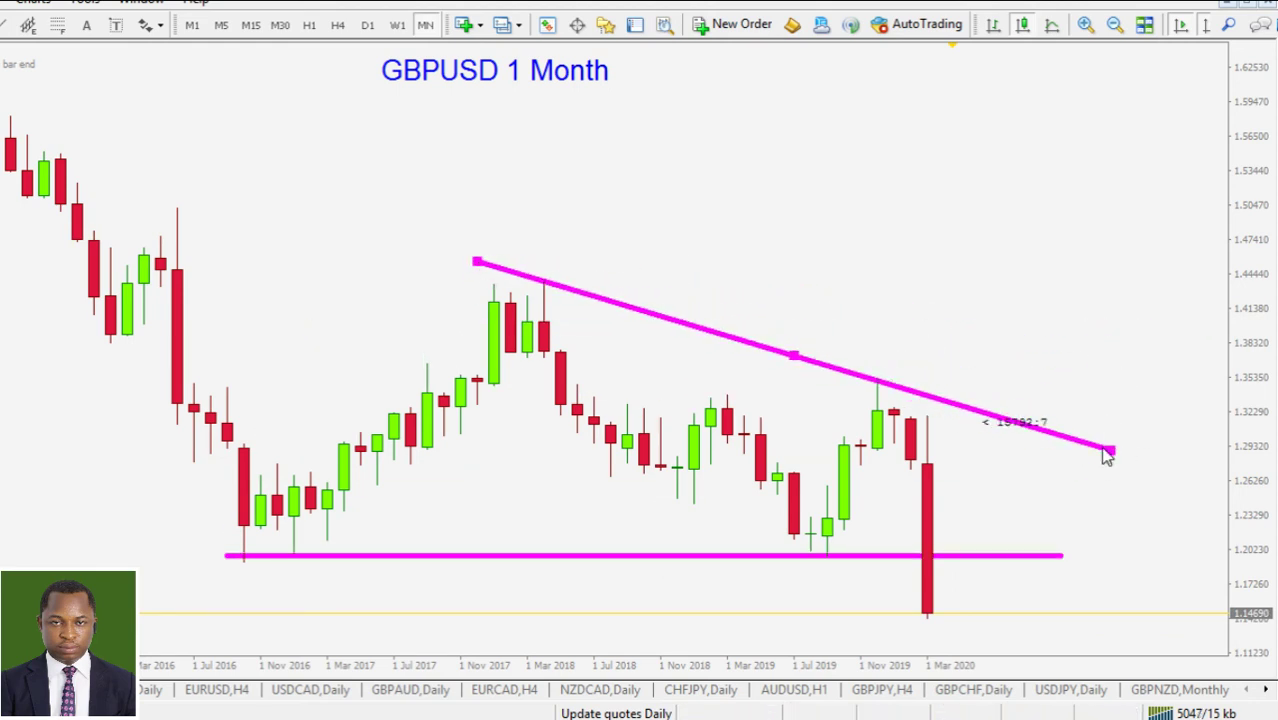
{"action": "left_click_drag", "start_coordinate": [477, 262], "coordinate": [398, 262]}
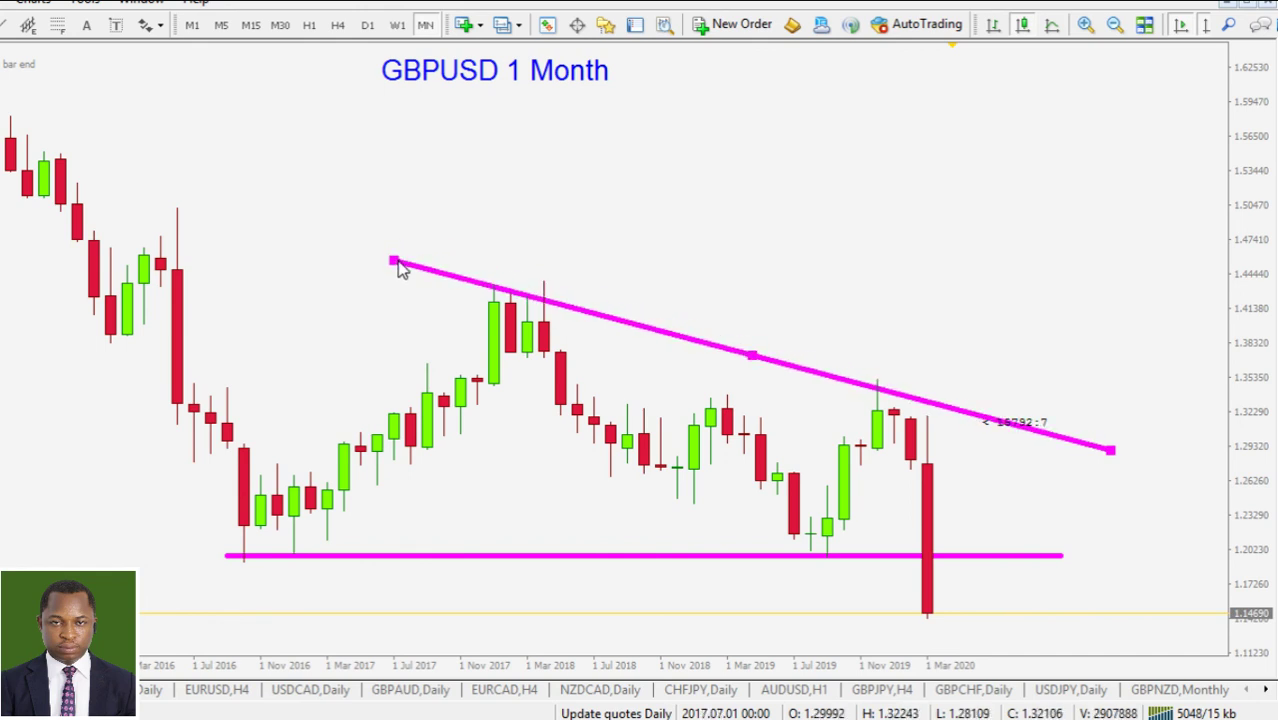
{"action": "double_click", "coordinate": [398, 262]}
{"action": "mouse_move", "coordinate": [1058, 446]}
{"action": "left_mouse_down"}
{"action": "mouse_move", "coordinate": [1090, 440]}
{"action": "mouse_move", "coordinate": [1071, 429]}
{"action": "left_mouse_up"}
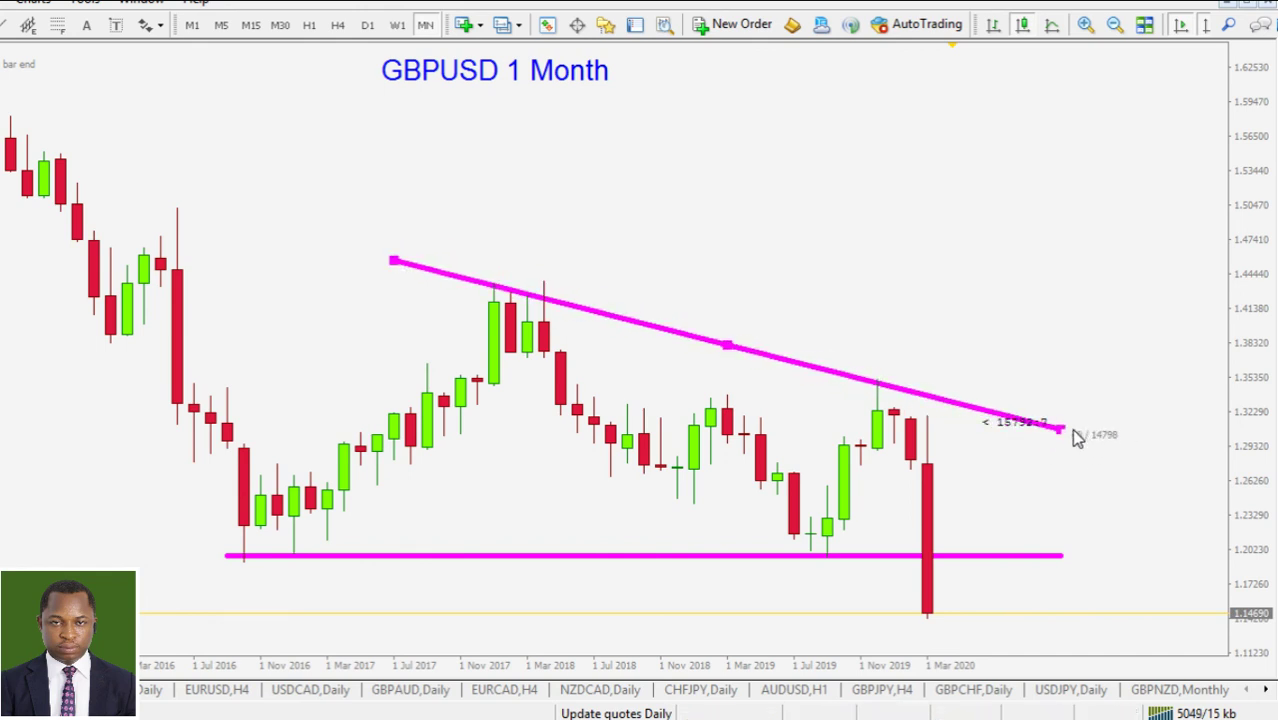
Extend the magenta horizontal support line slightly further beyond the March 2020 candle and deselect it.
{"action": "double_click", "coordinate": [1029, 556]}
{"action": "left_click_drag", "start_coordinate": [1061, 556], "coordinate": [1090, 558]}
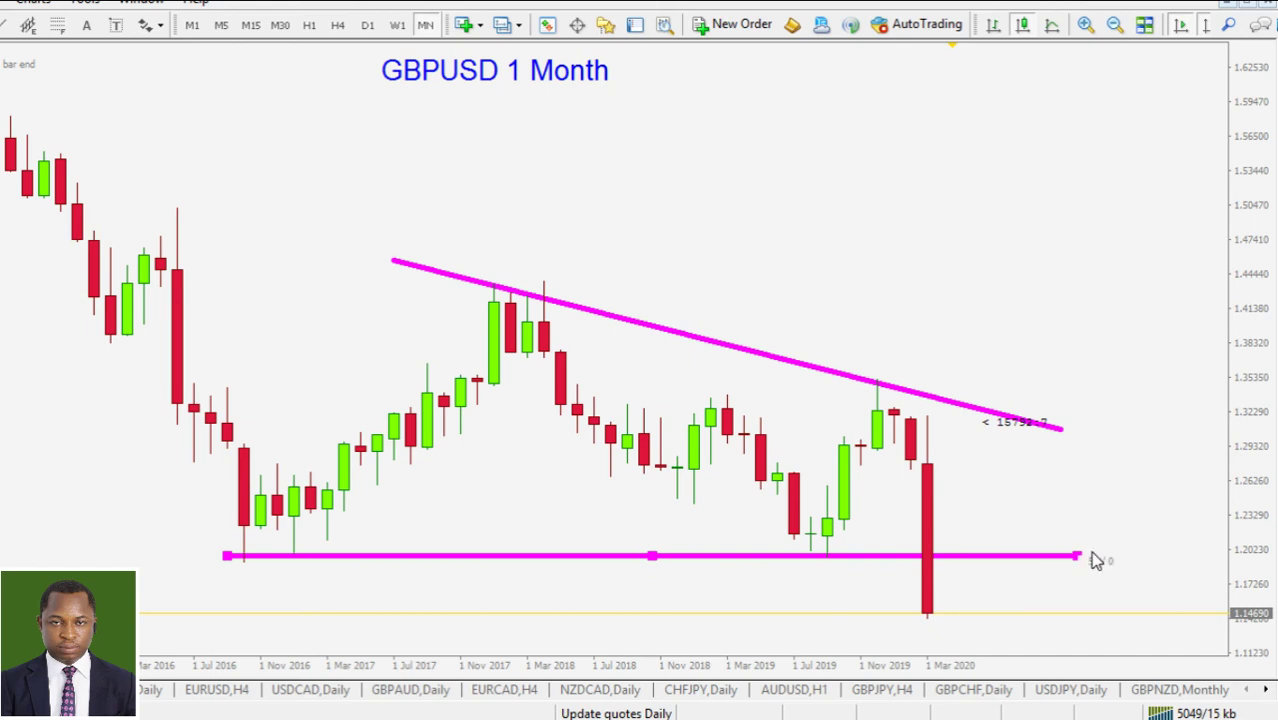
{"action": "double_click", "coordinate": [1090, 558]}
Highlight the support lows and circle the March 2020 candle in orange, clear them, sketch a pullback with a falling arrow, and clear that too.
{"action": "left_click_drag", "start_coordinate": [1255, 220], "coordinate": [1190, 291]}
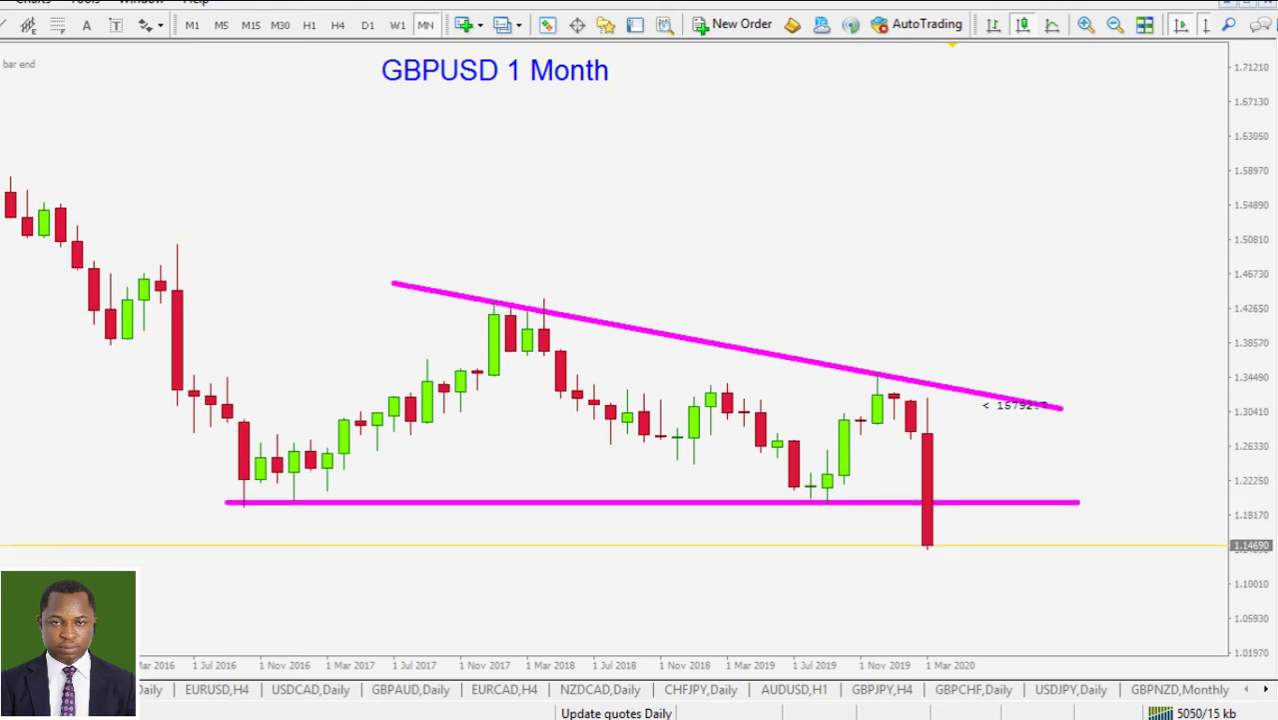
{"action": "mouse_move", "coordinate": [310, 492]}
{"action": "left_mouse_down"}
{"action": "mouse_move", "coordinate": [243, 491]}
{"action": "mouse_move", "coordinate": [318, 492]}
{"action": "left_mouse_up"}
{"action": "left_click_drag", "start_coordinate": [796, 494], "coordinate": [818, 500]}
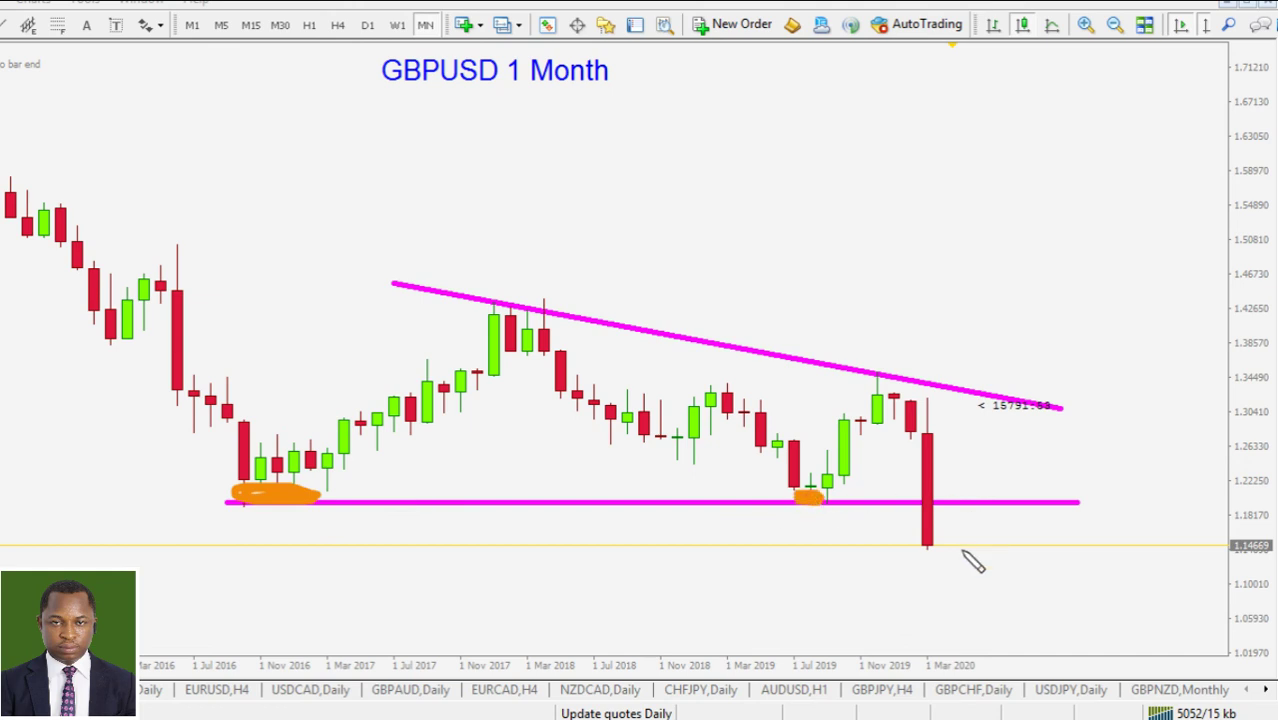
{"action": "mouse_move", "coordinate": [949, 560]}
{"action": "left_mouse_down"}
{"action": "mouse_move", "coordinate": [957, 428]}
{"action": "mouse_move", "coordinate": [917, 408]}
{"action": "mouse_move", "coordinate": [908, 500]}
{"action": "mouse_move", "coordinate": [925, 553]}
{"action": "mouse_move", "coordinate": [947, 556]}
{"action": "left_mouse_up"}
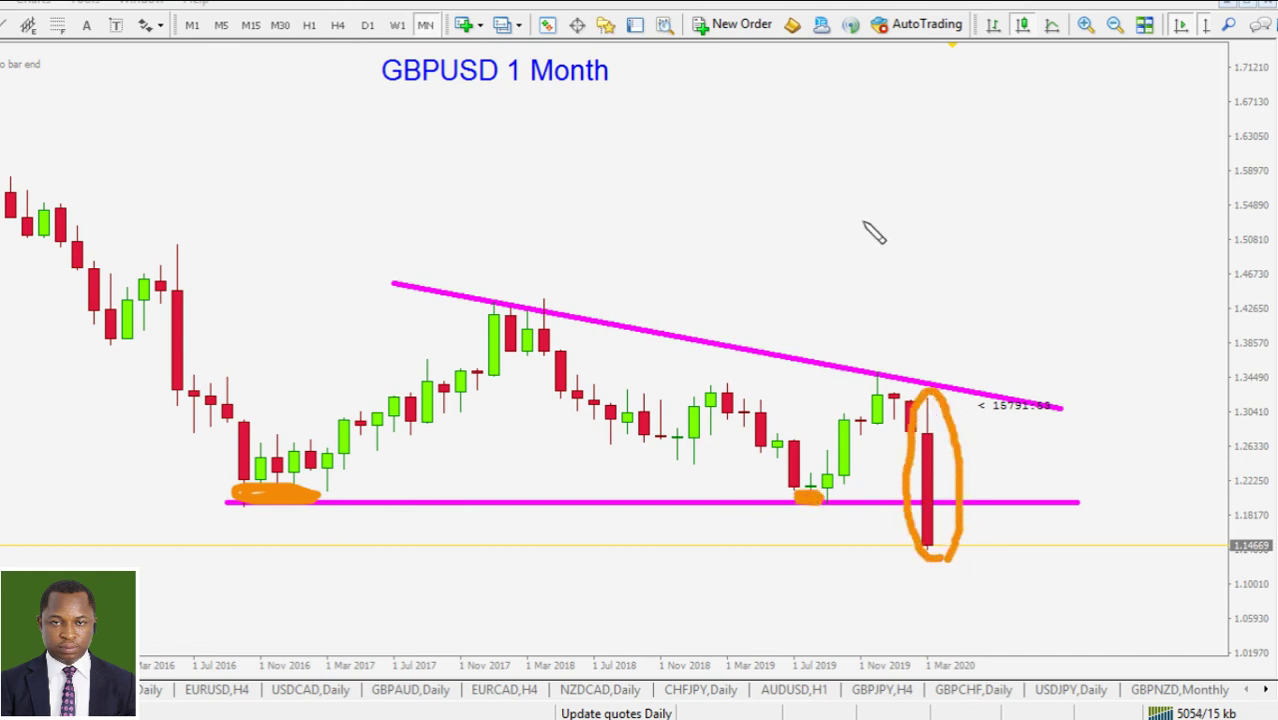
{"action": "key", "text": "Escape"}
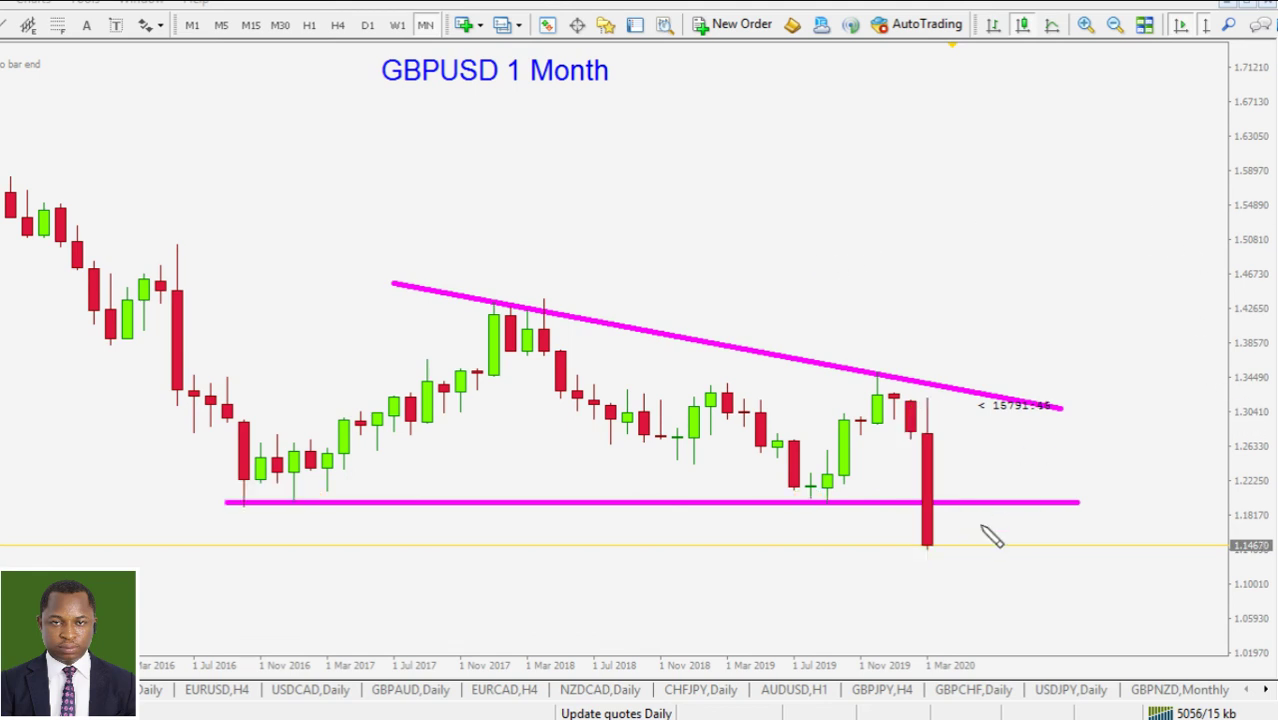
{"action": "mouse_move", "coordinate": [930, 545]}
{"action": "left_mouse_down"}
{"action": "mouse_move", "coordinate": [955, 510]}
{"action": "mouse_move", "coordinate": [968, 605]}
{"action": "mouse_move", "coordinate": [1008, 552]}
{"action": "left_mouse_up"}
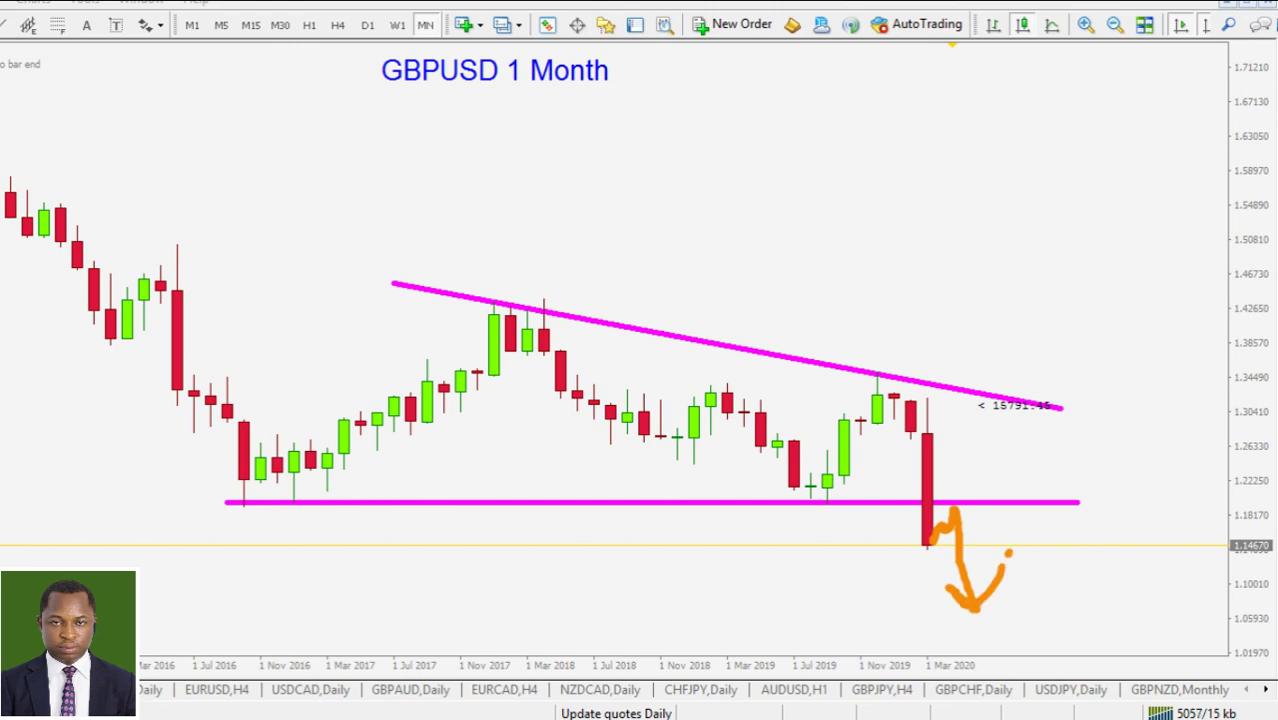
{"action": "key", "text": "Escape"}
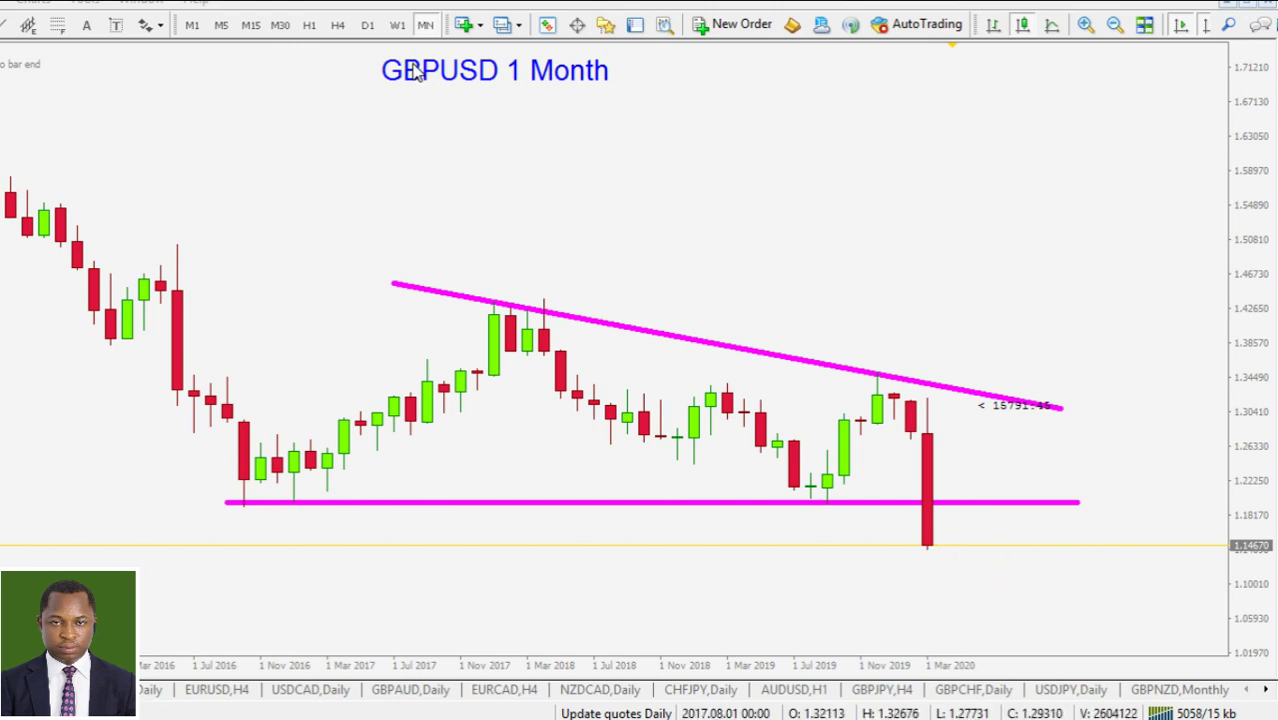
Switch GBPUSD to the weekly timeframe, trace the magenta support line in orange from the mid-2019 lows past the latest candle, and clear it.
{"action": "left_click", "coordinate": [397, 25]}
{"action": "left_click_drag", "start_coordinate": [1265, 508], "coordinate": [1244, 266]}
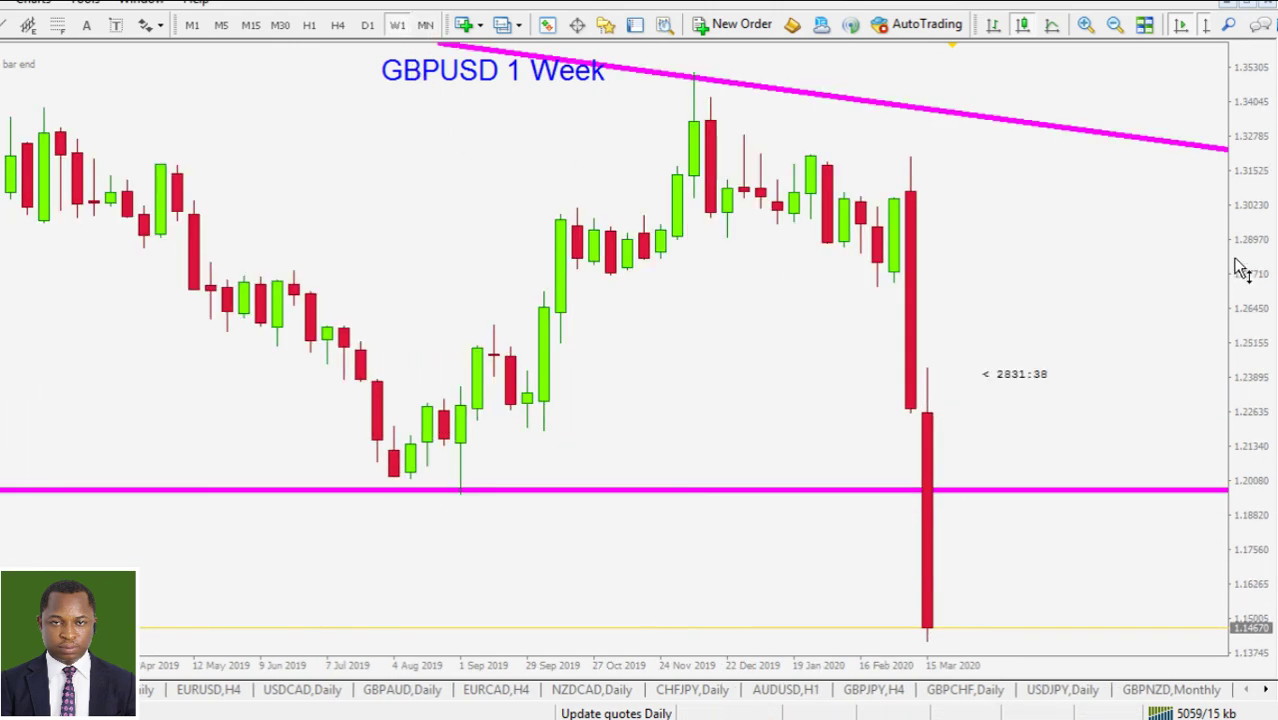
{"action": "left_click", "coordinate": [1115, 25]}
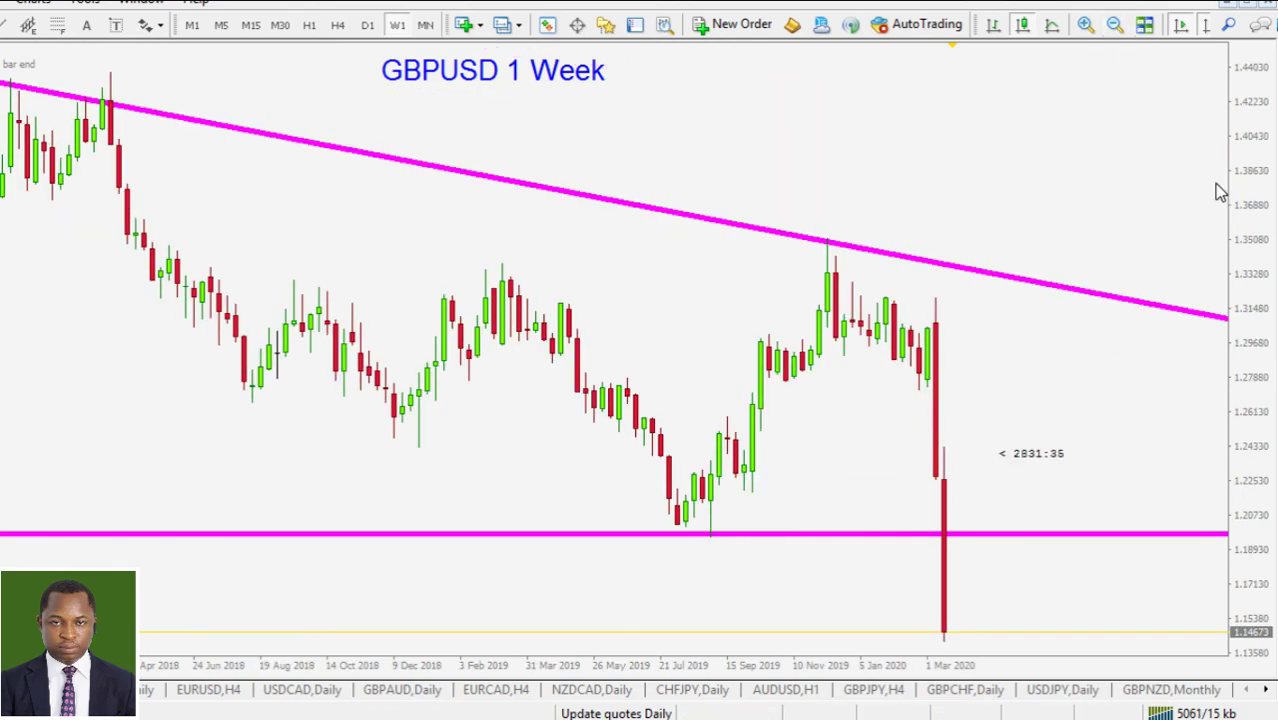
{"action": "left_click_drag", "start_coordinate": [1247, 196], "coordinate": [1248, 206]}
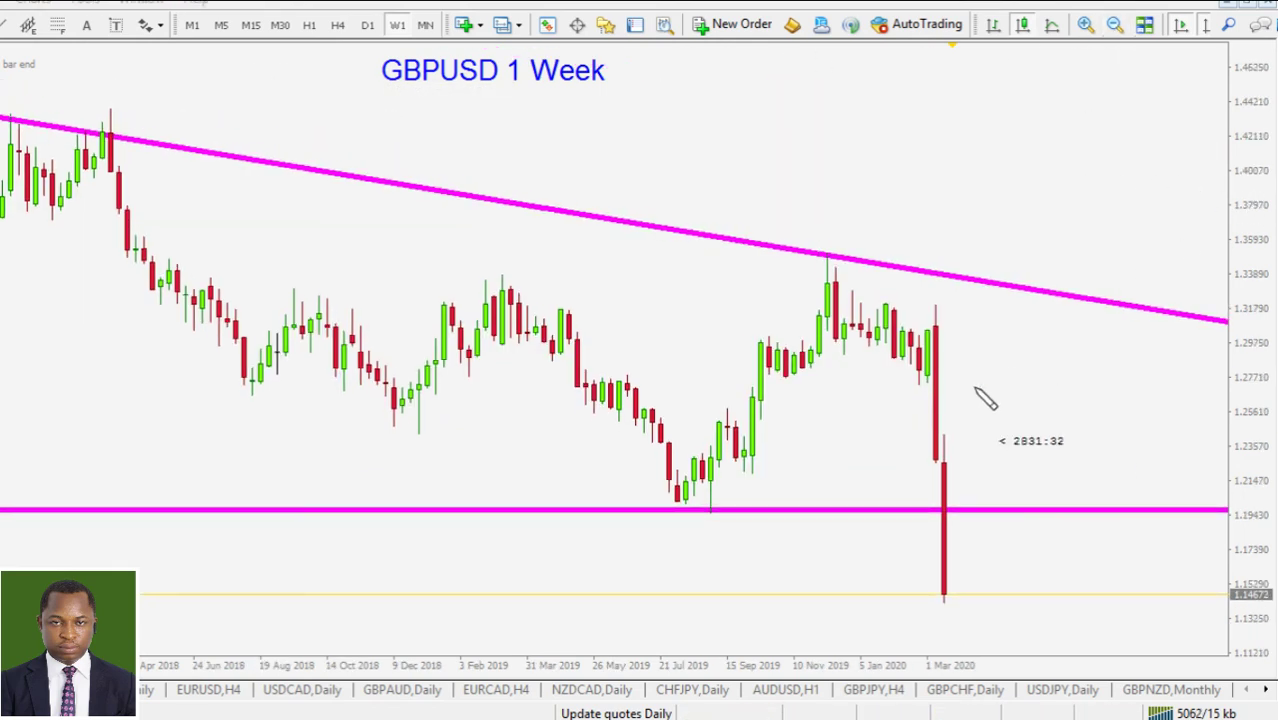
{"action": "mouse_move", "coordinate": [766, 508]}
{"action": "left_mouse_down"}
{"action": "mouse_move", "coordinate": [657, 507]}
{"action": "mouse_move", "coordinate": [1148, 509]}
{"action": "left_mouse_up"}
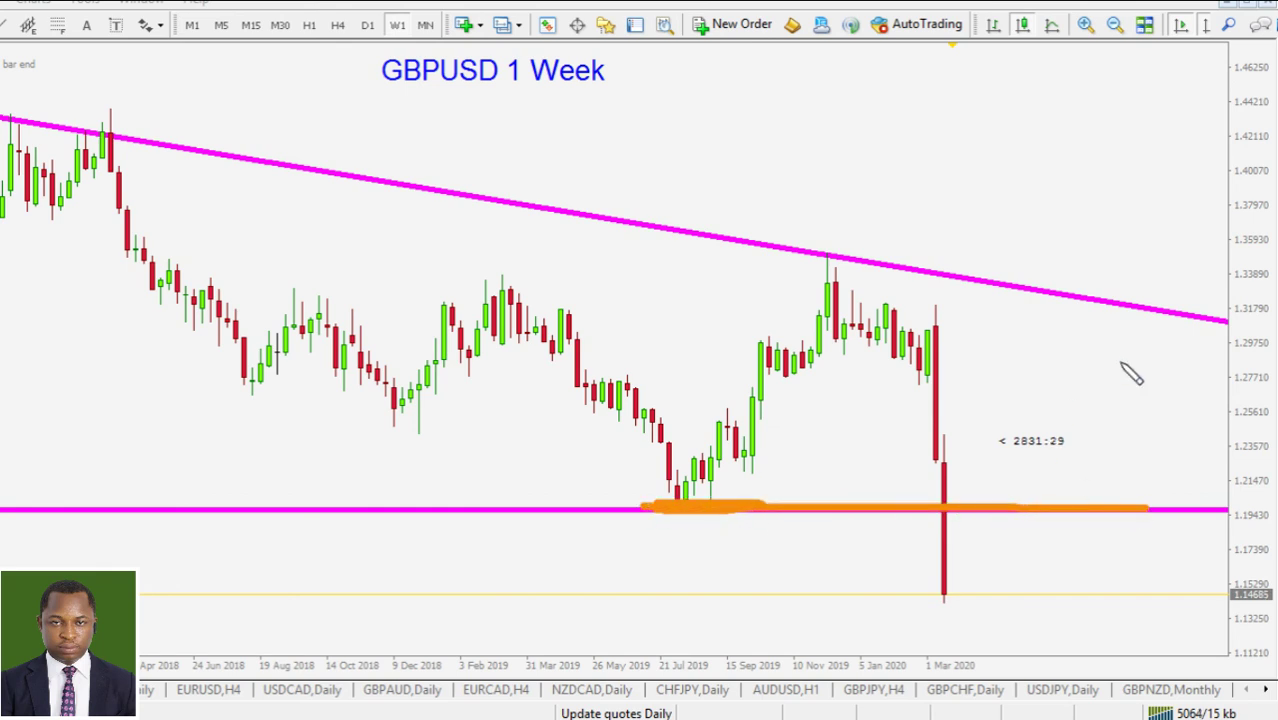
{"action": "key", "text": "Escape"}
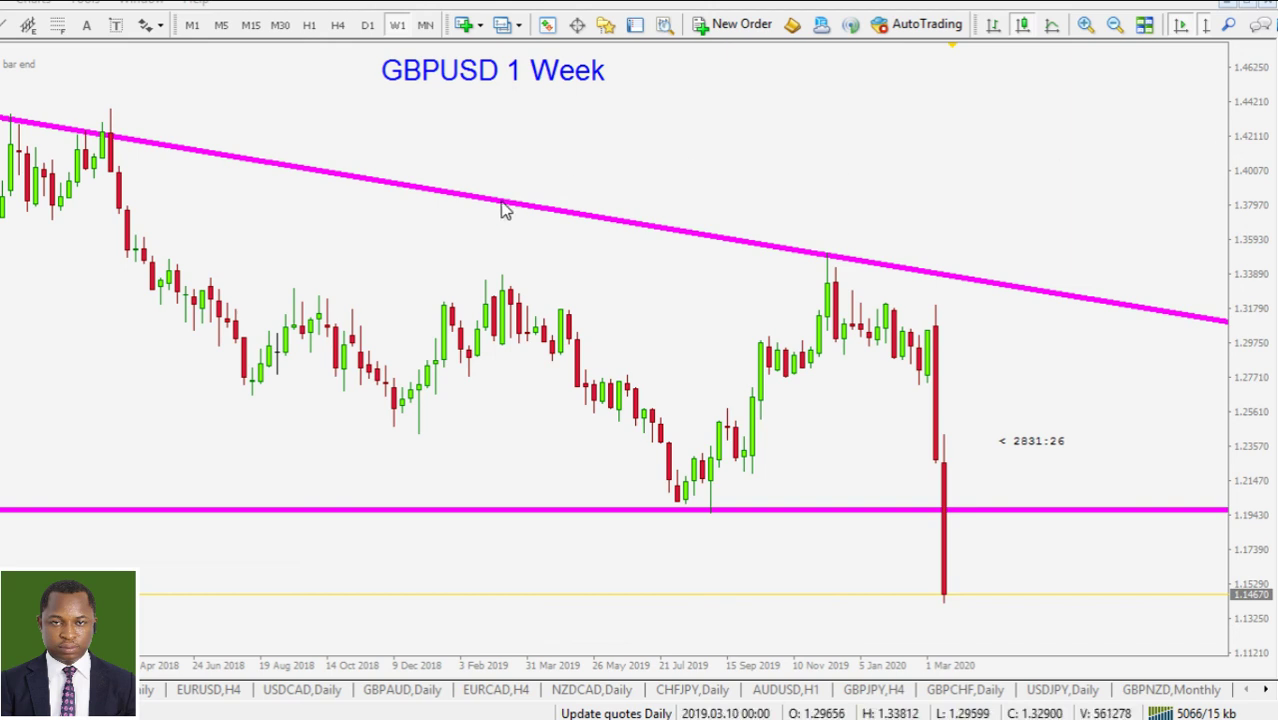
Switch GBPUSD to the daily timeframe, sketch an orange arrow down the March 2020 fall, and clear the sketch.
{"action": "left_click", "coordinate": [367, 25]}
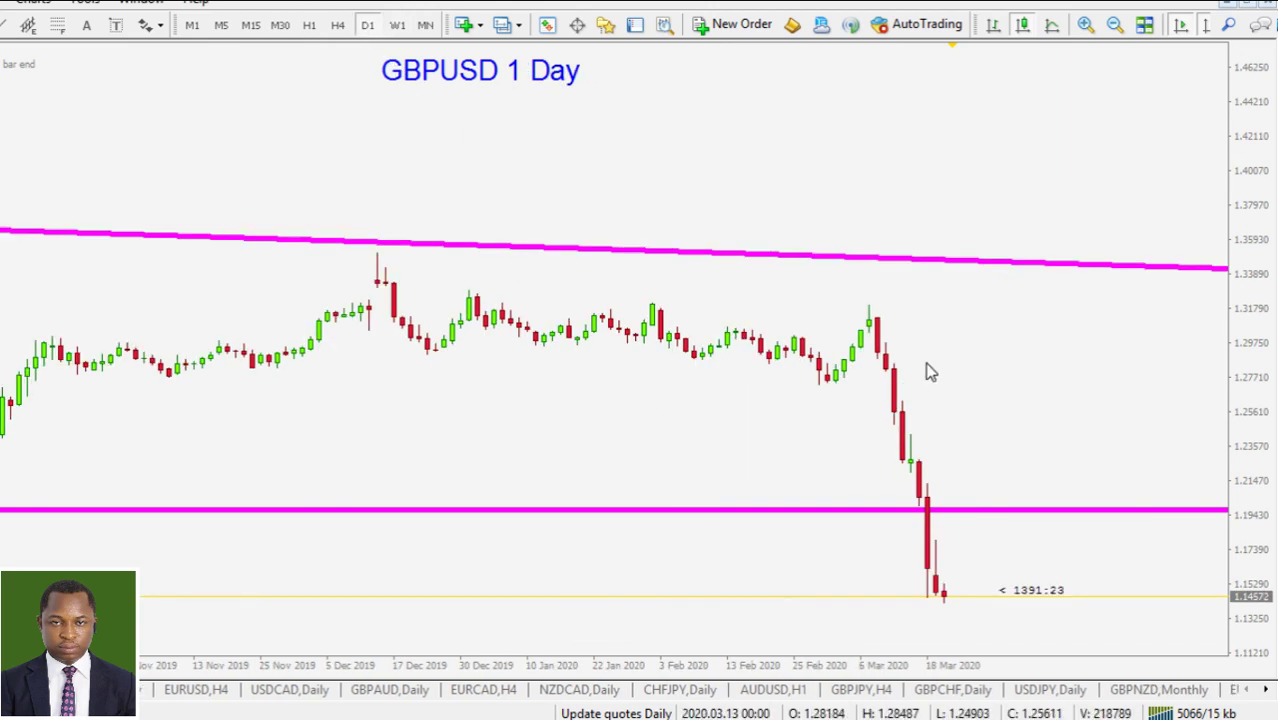
{"action": "left_click_drag", "start_coordinate": [1247, 491], "coordinate": [1235, 288]}
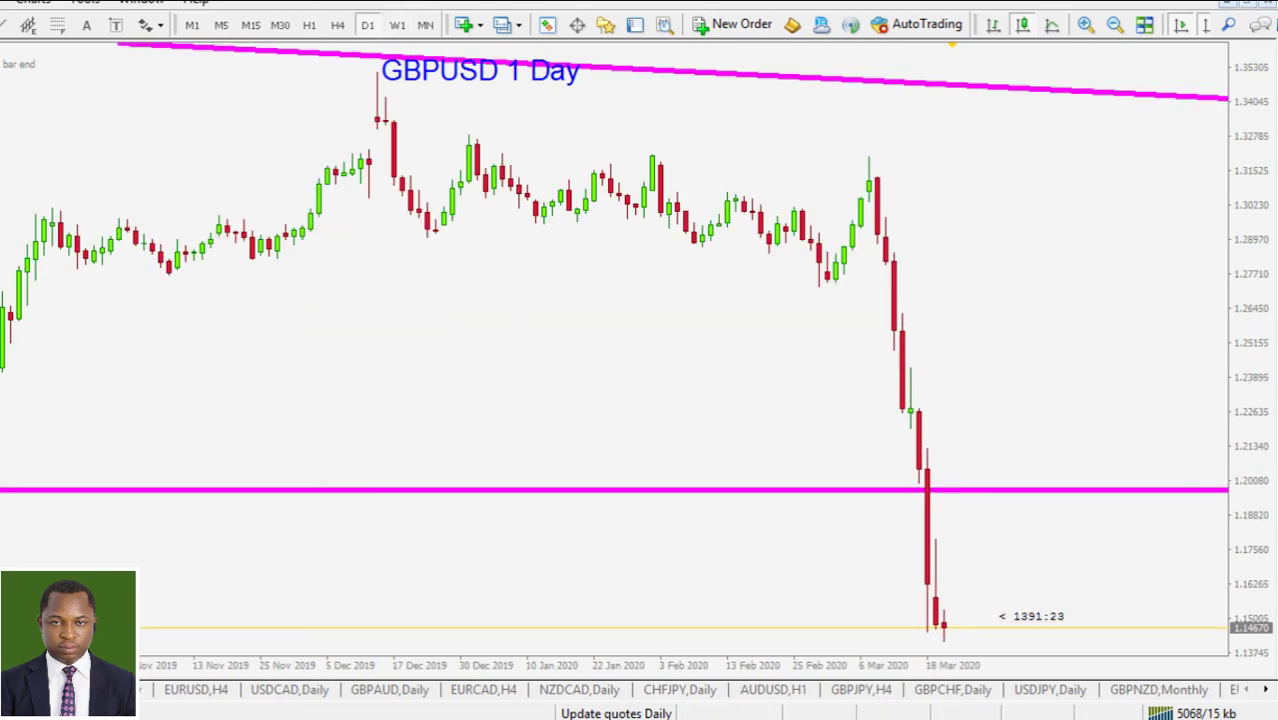
{"action": "mouse_move", "coordinate": [910, 181]}
{"action": "left_mouse_down"}
{"action": "mouse_move", "coordinate": [958, 585]}
{"action": "mouse_move", "coordinate": [930, 565]}
{"action": "mouse_move", "coordinate": [995, 535]}
{"action": "left_mouse_up"}
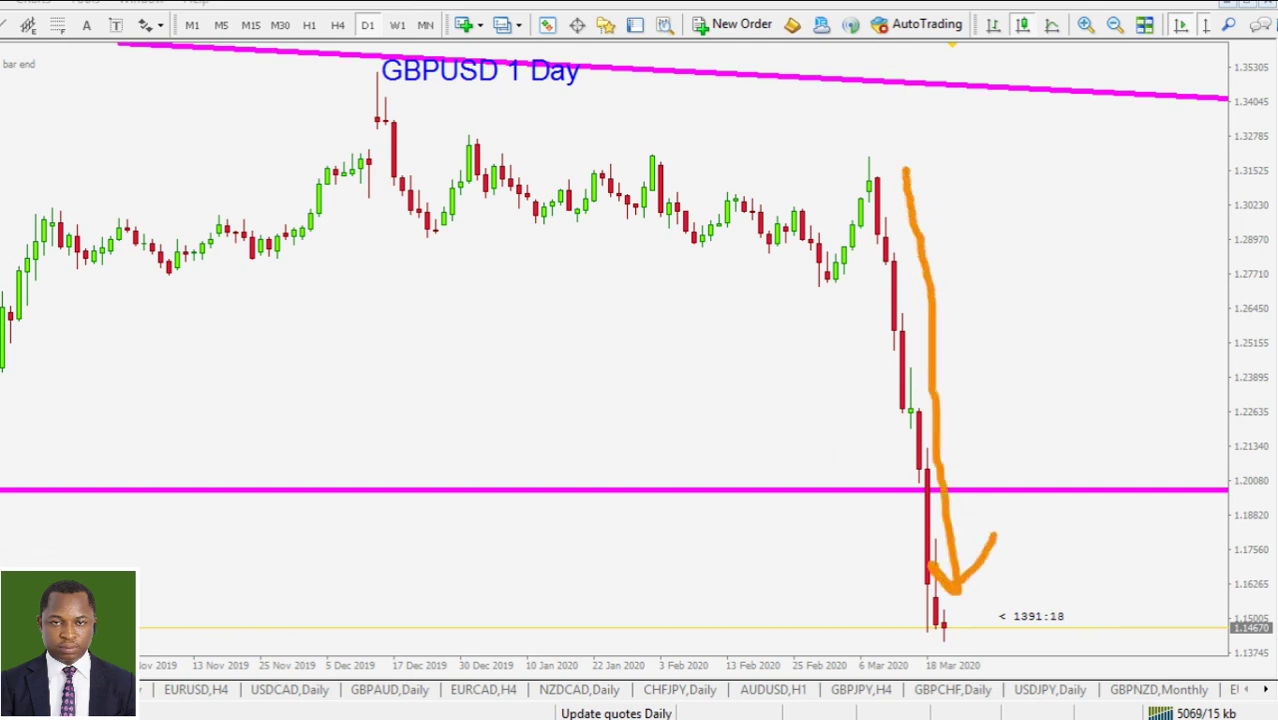
{"action": "key", "text": "Escape"}
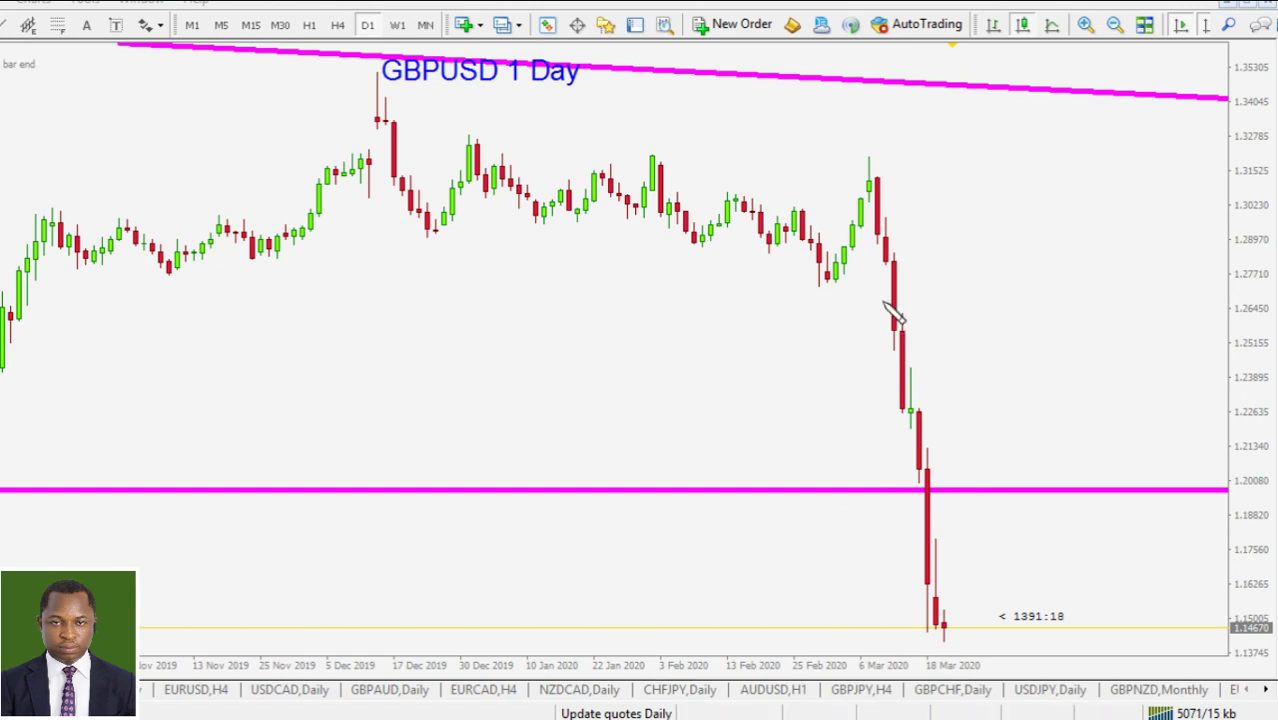
Underline the low just before the March 2020 fall on the GBPUSD daily chart in orange, and clear the marking.
{"action": "left_click_drag", "start_coordinate": [776, 289], "coordinate": [1000, 270]}
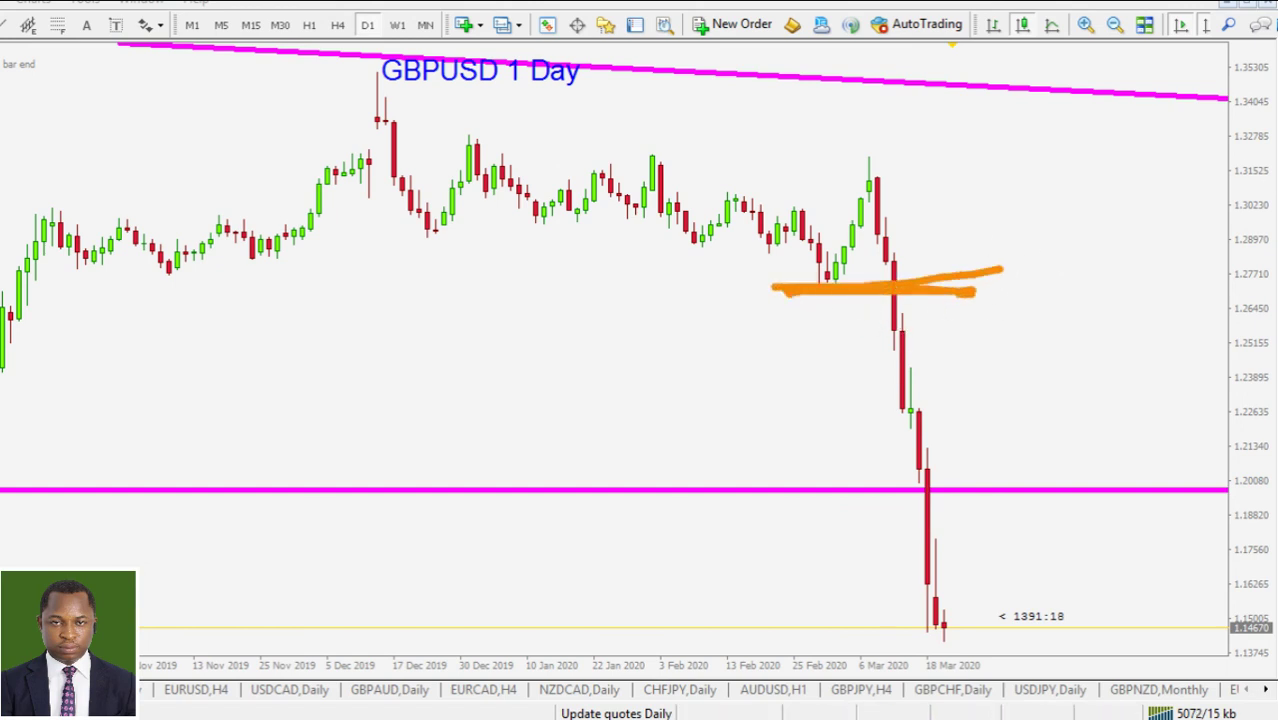
{"action": "key", "text": "Escape"}
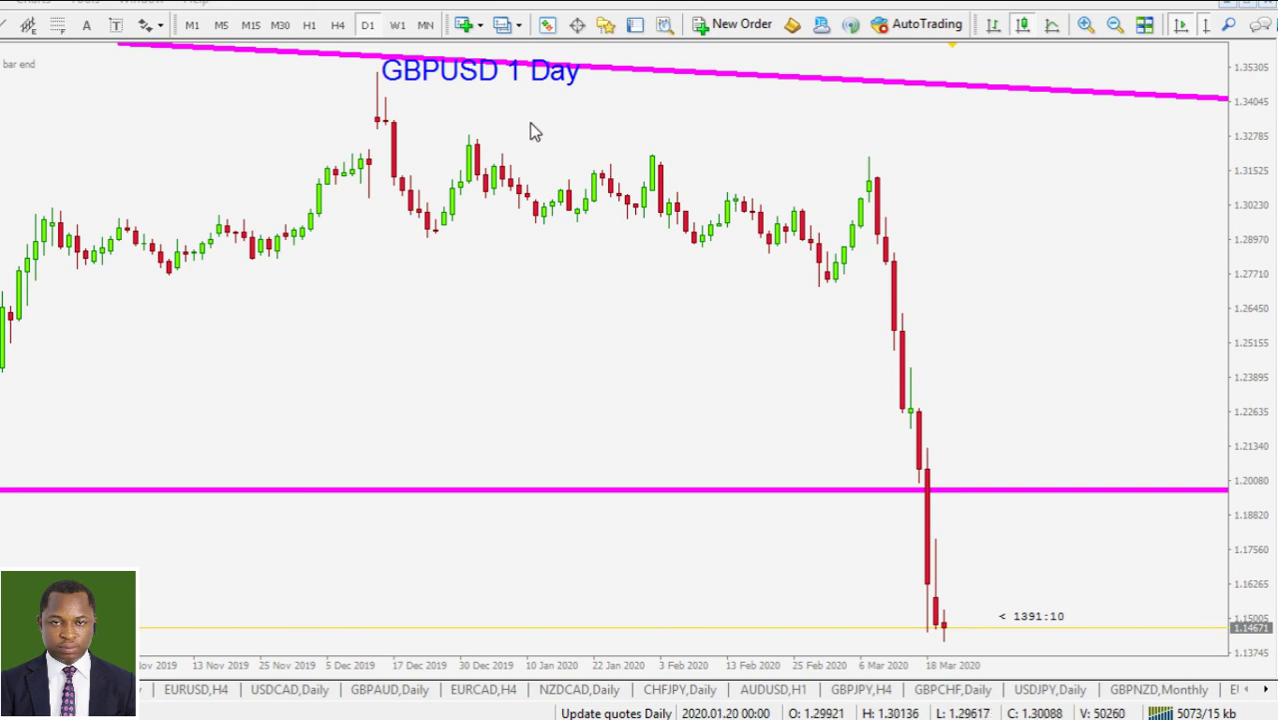
On the GBPUSD hourly timeframe, raise the upper green range line to the 19 March high and extend both green lines past the latest candle.
{"action": "left_click", "coordinate": [338, 25]}
{"action": "left_click", "coordinate": [309, 25]}
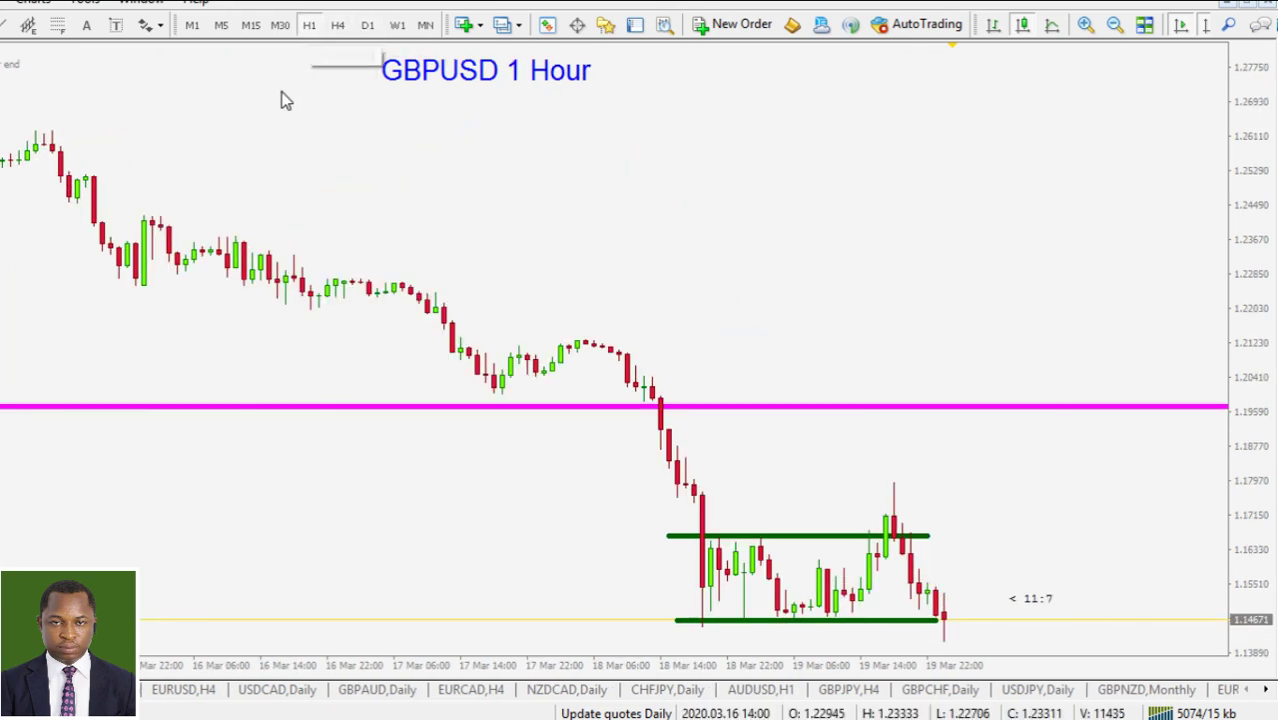
{"action": "double_click", "coordinate": [805, 537]}
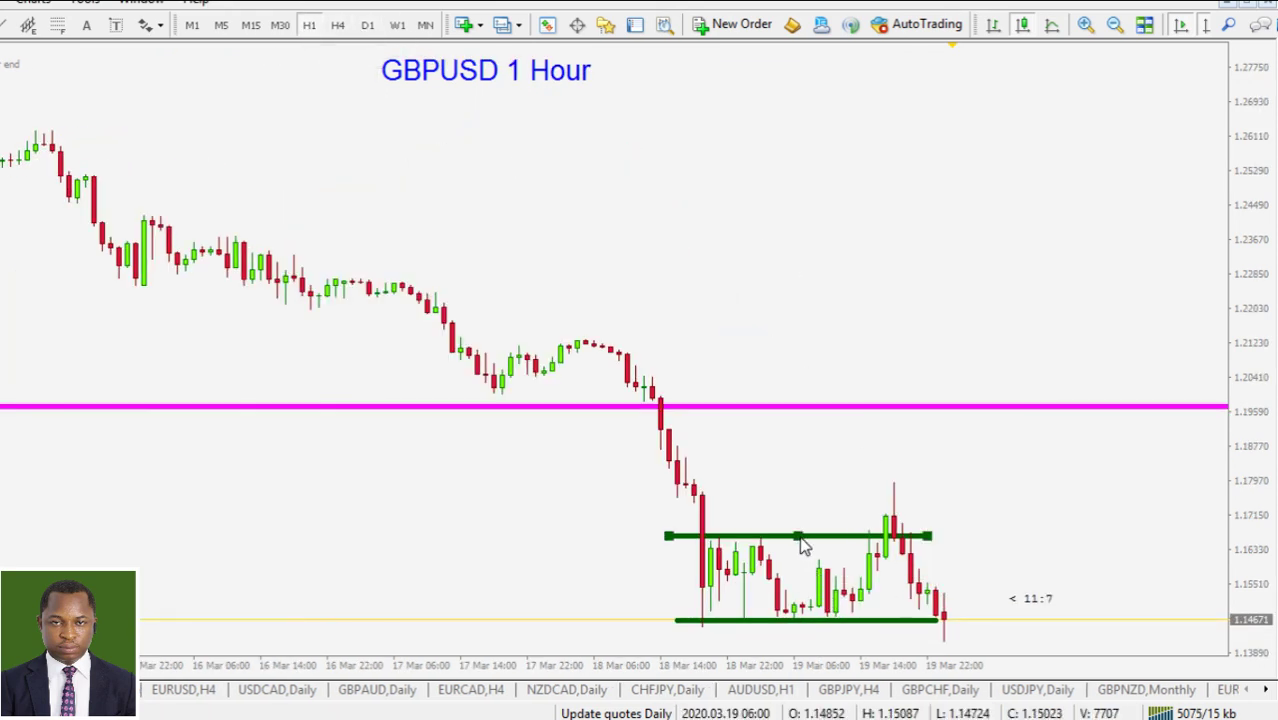
{"action": "left_click_drag", "start_coordinate": [805, 537], "coordinate": [807, 485]}
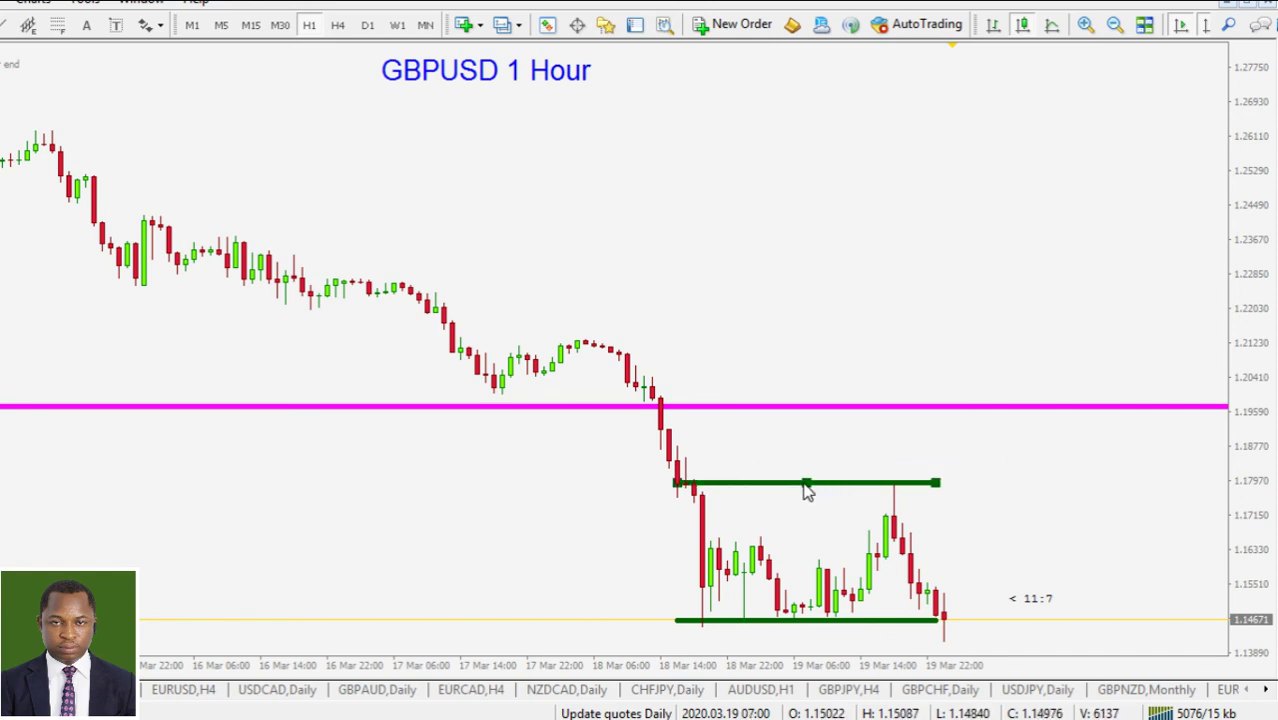
{"action": "left_click_drag", "start_coordinate": [935, 483], "coordinate": [1079, 483]}
{"action": "left_click", "coordinate": [916, 621]}
{"action": "left_click_drag", "start_coordinate": [920, 622], "coordinate": [1061, 621]}
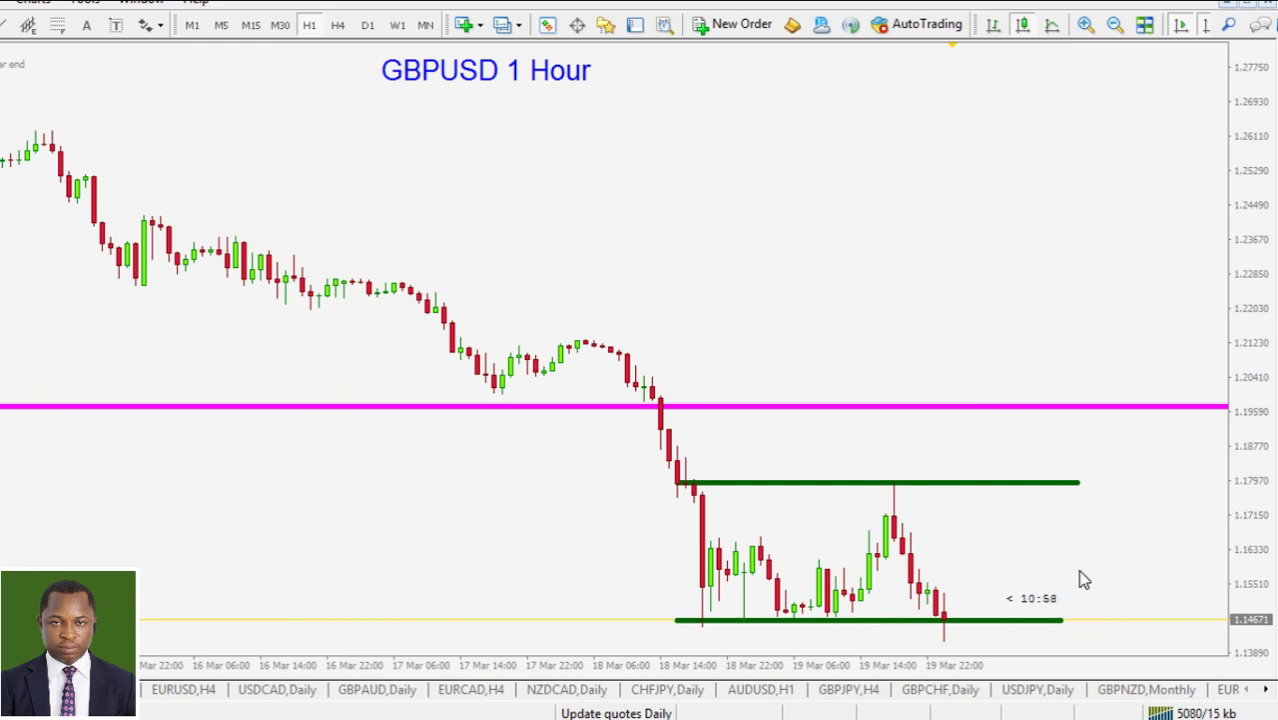
Switch GBPUSD to the monthly timeframe and compress the price scale to show more room below the latest candle.
{"action": "left_click", "coordinate": [397, 25]}
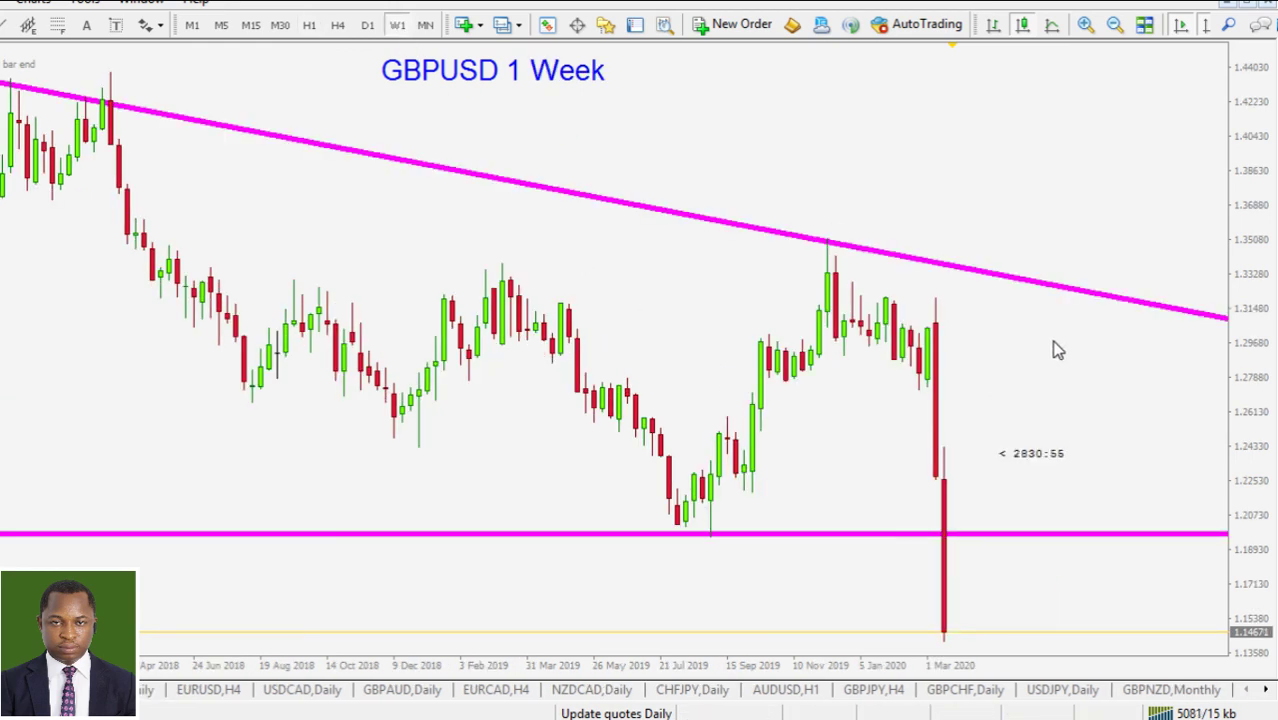
{"action": "left_click", "coordinate": [425, 25]}
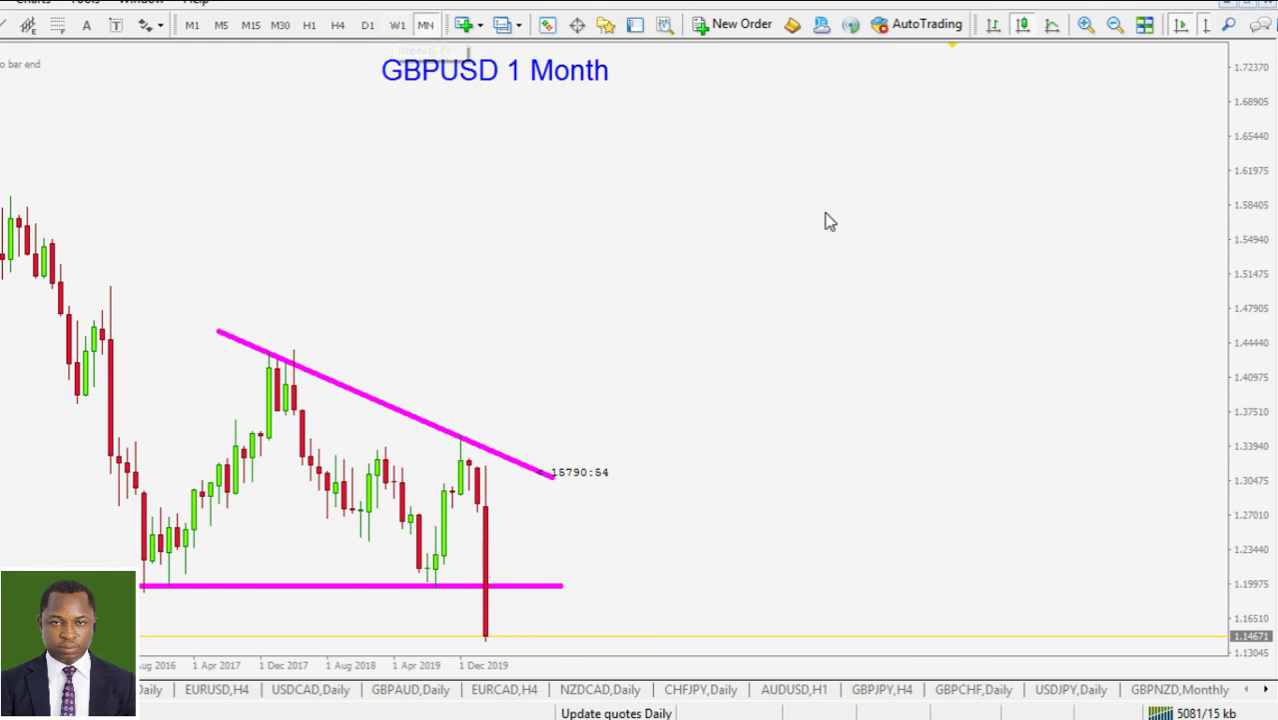
{"action": "left_click_drag", "start_coordinate": [1240, 205], "coordinate": [1231, 281]}
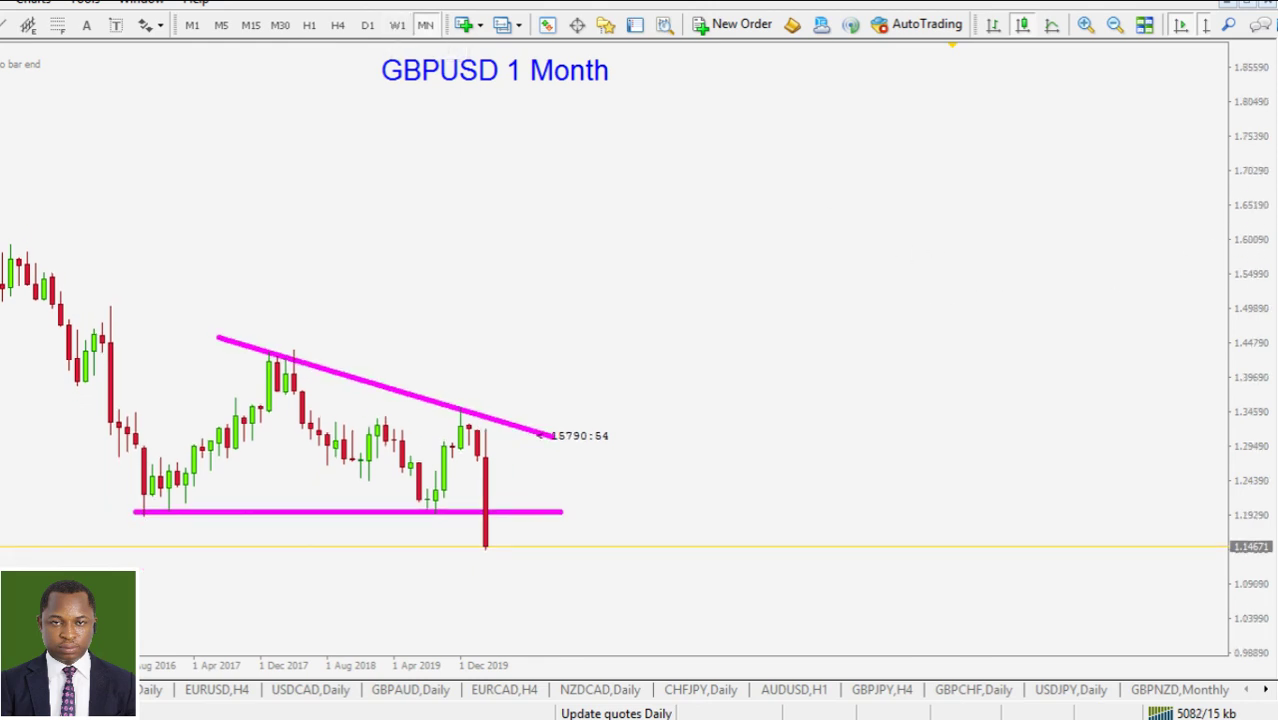
Trace the magenta support line and descending trendline in orange, add a short rising stroke beyond them, and clear the sketch.
{"action": "left_click_drag", "start_coordinate": [135, 511], "coordinate": [633, 512]}
{"action": "left_click_drag", "start_coordinate": [222, 332], "coordinate": [600, 440]}
{"action": "left_click_drag", "start_coordinate": [599, 365], "coordinate": [693, 305]}
{"action": "key", "text": "Escape"}
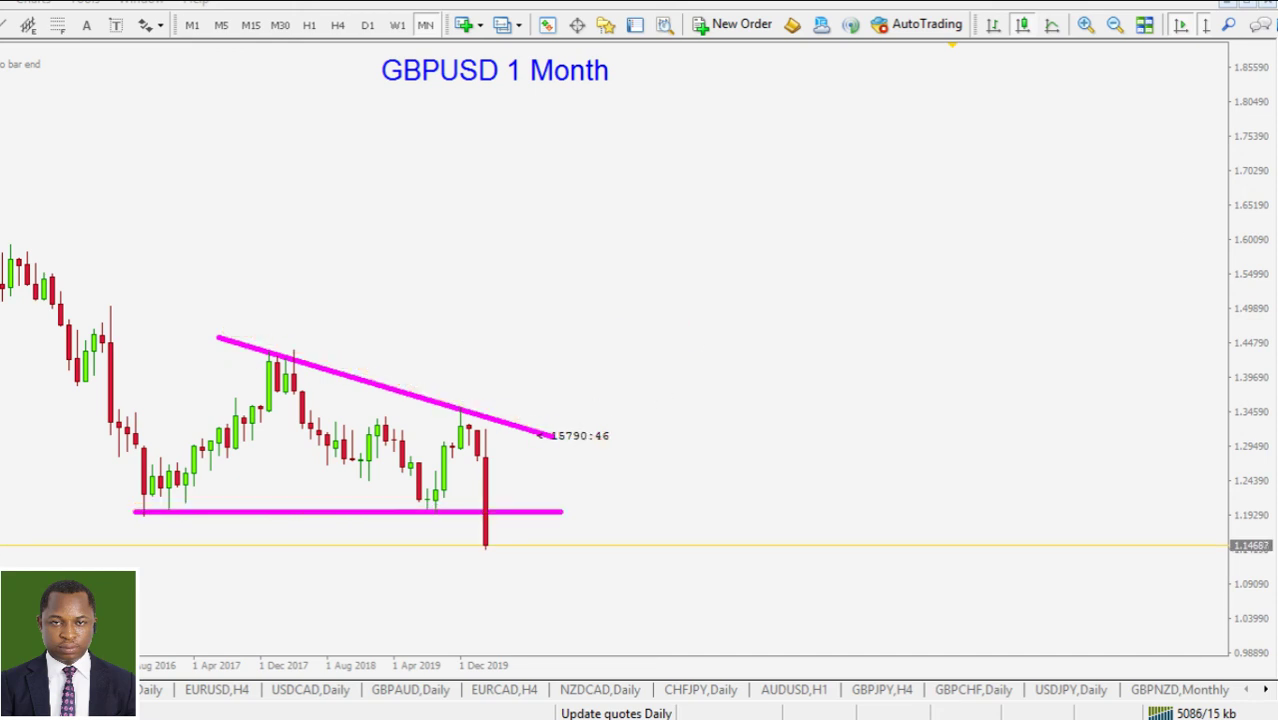